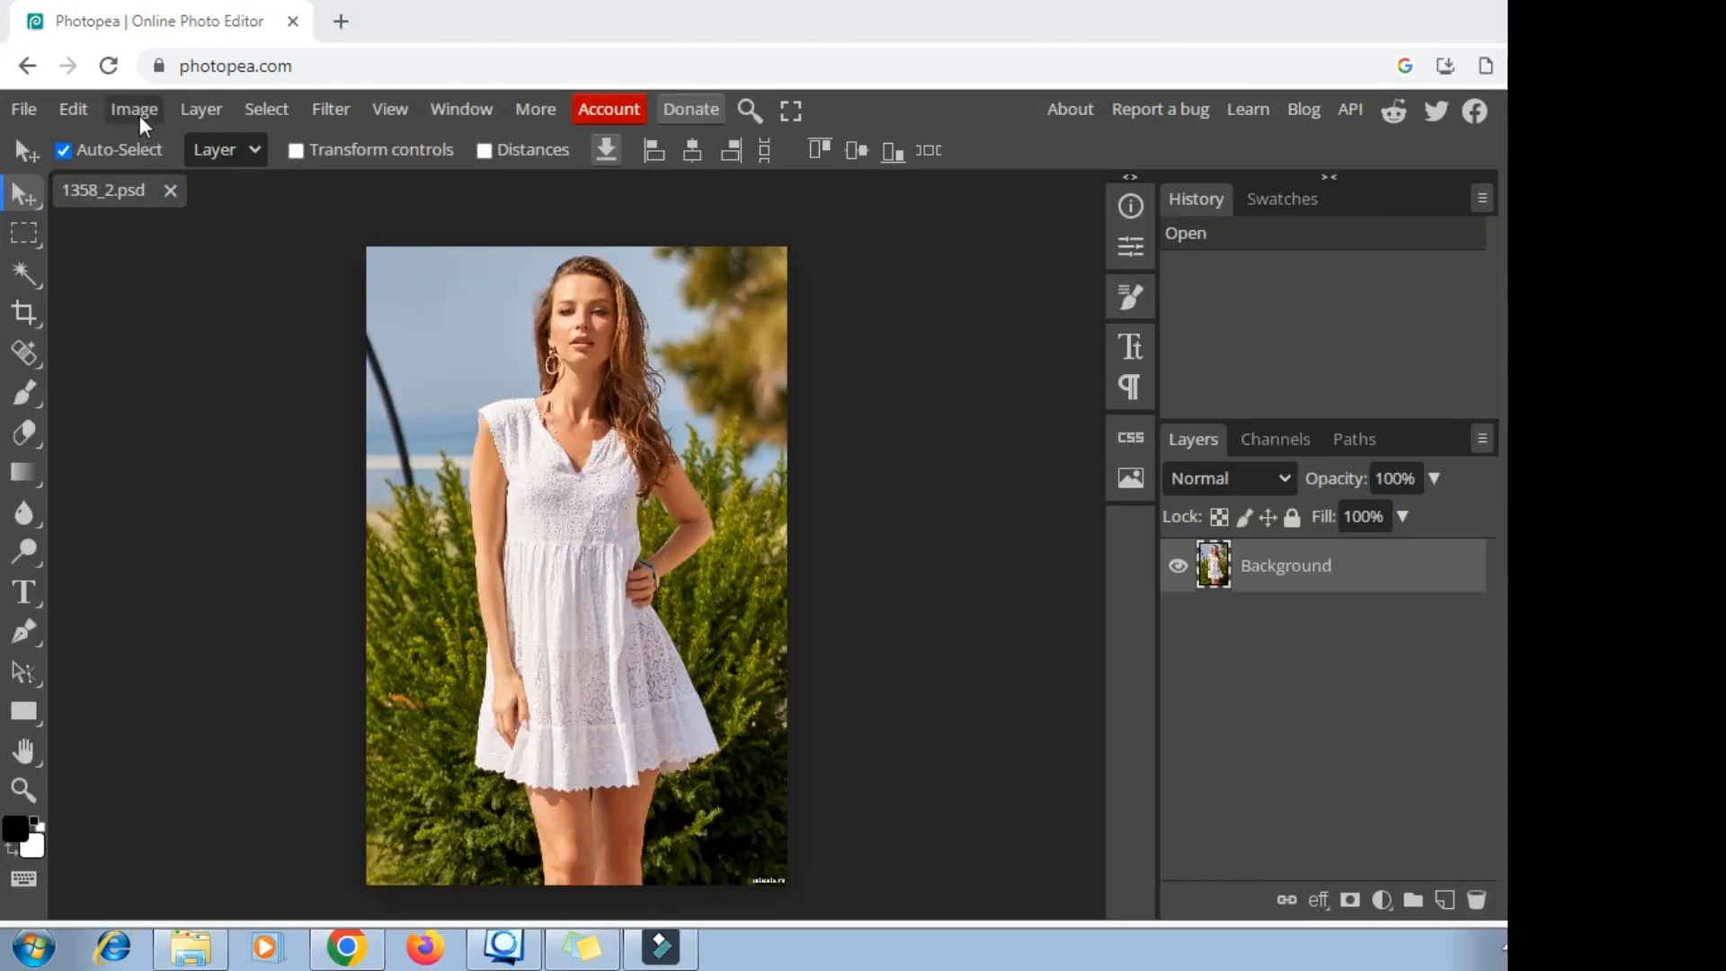
Resize the image proportionally to a height of 3000 pixels
click(139, 115)
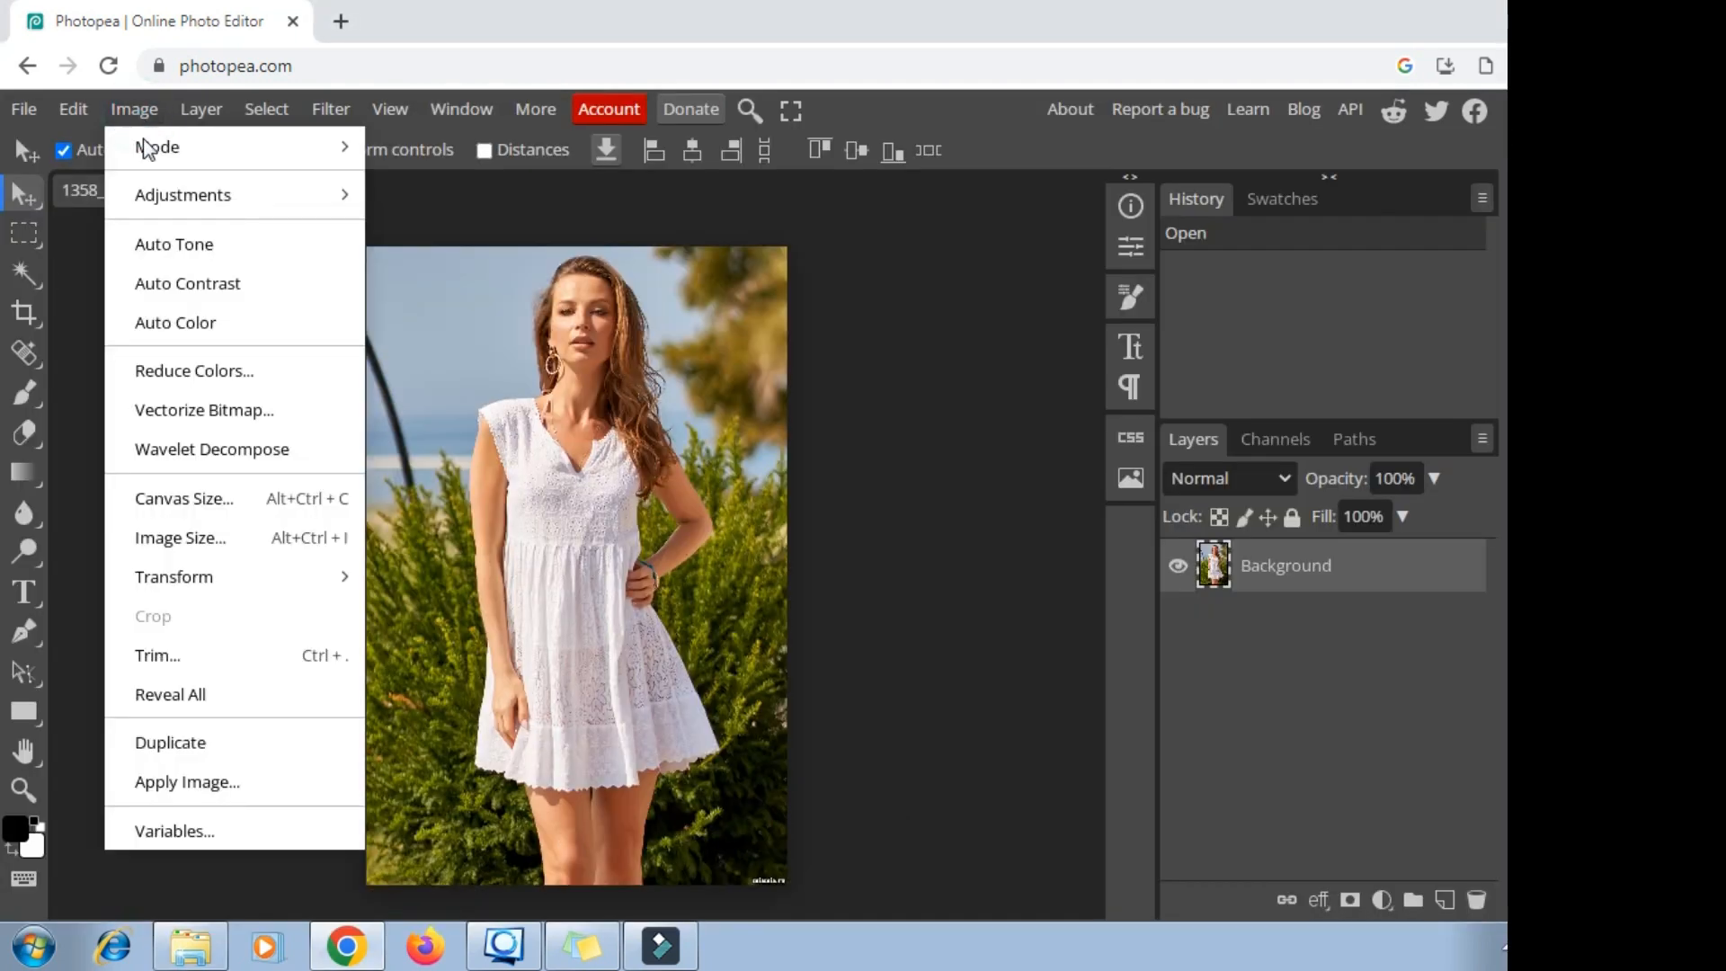
click(170, 541)
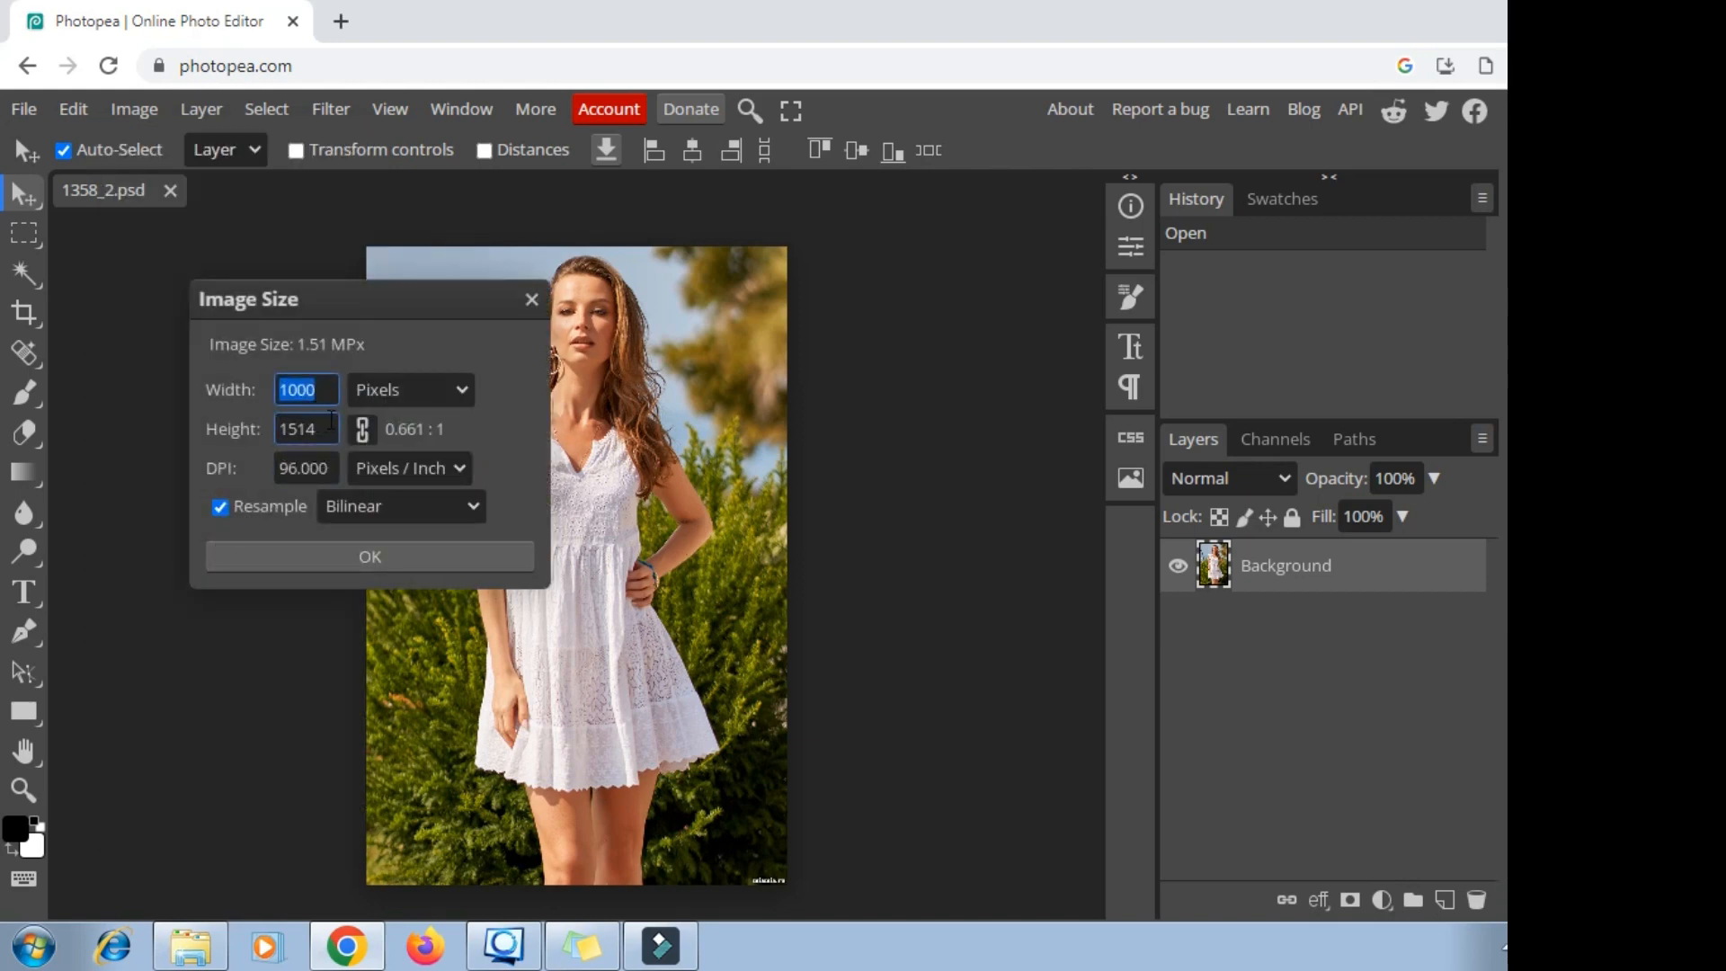
drag(331, 420, 275, 416)
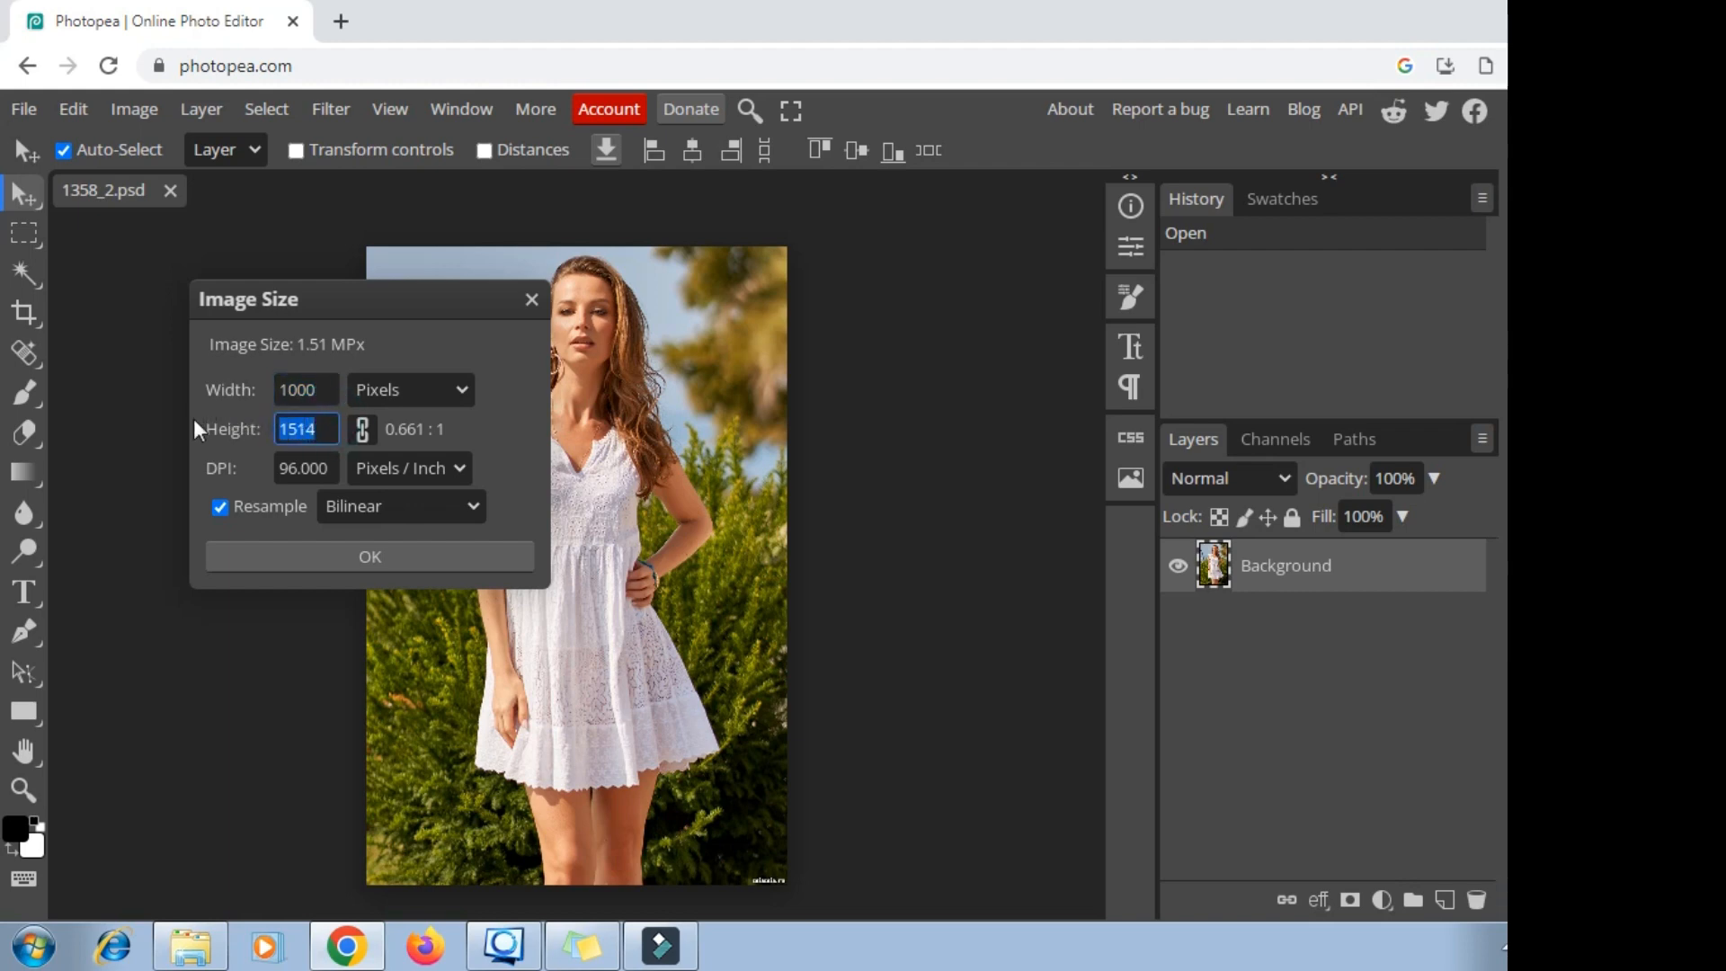
key(BackSpace)
text(3000)
click(496, 433)
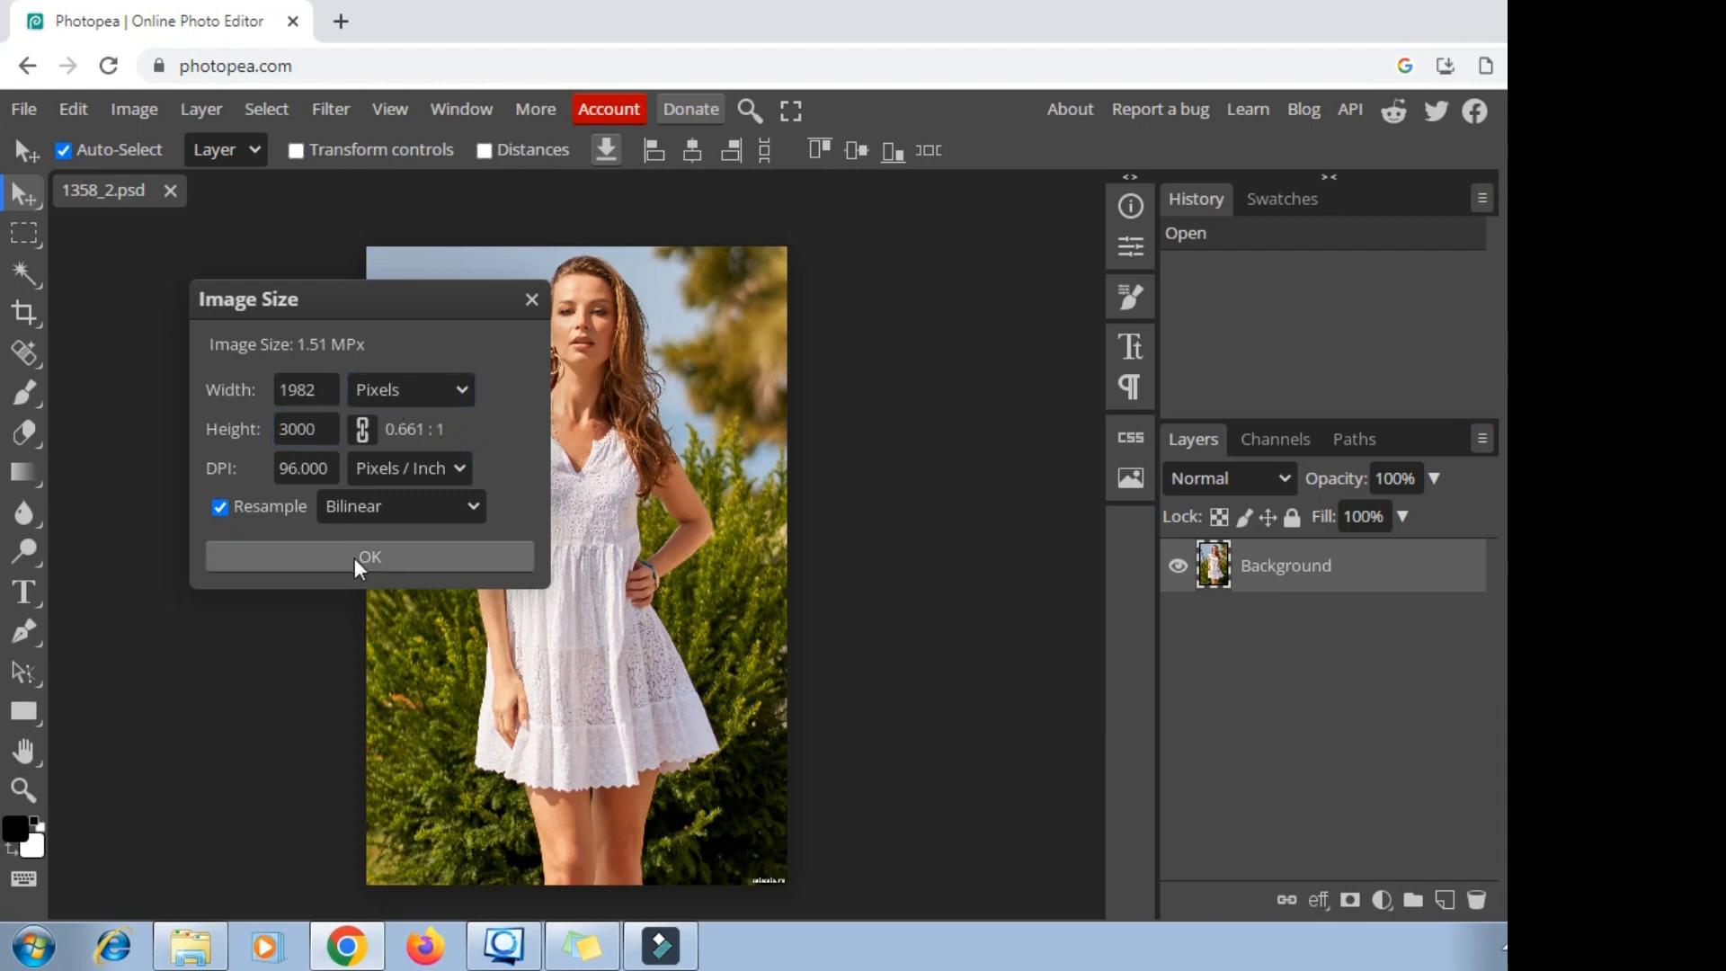
click(435, 568)
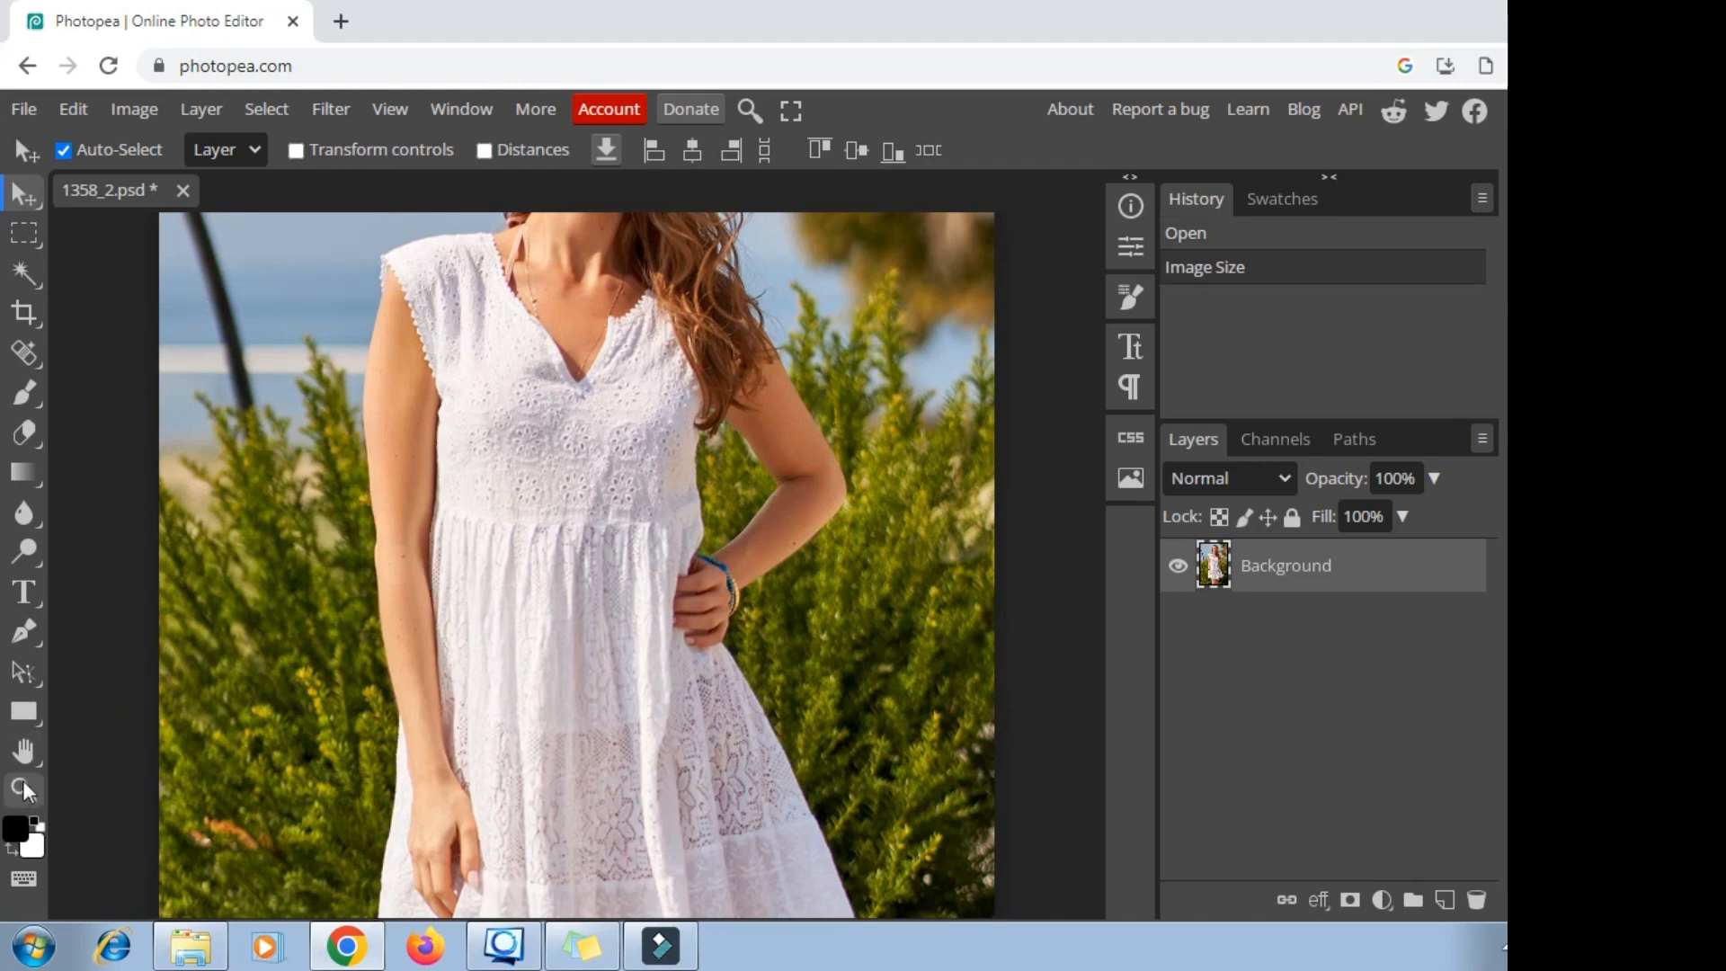
Apply the basic Sharpen filter to the photo twice, checking its effect on the woman's face
click(27, 751)
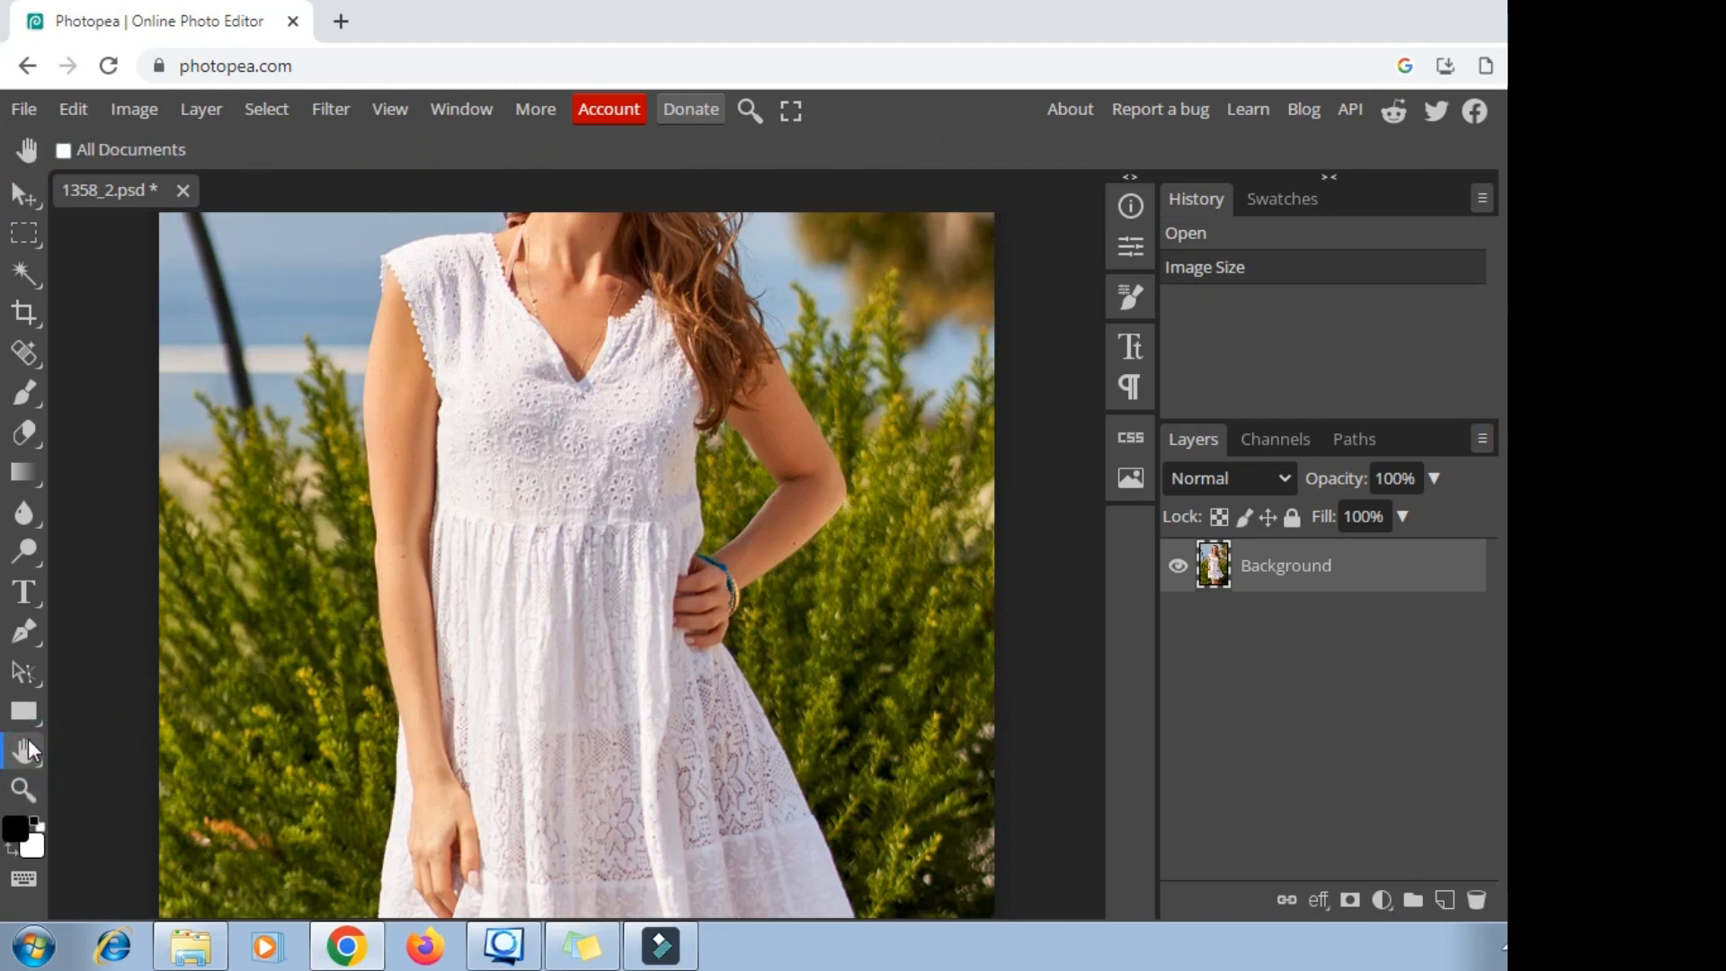
drag(502, 350, 345, 720)
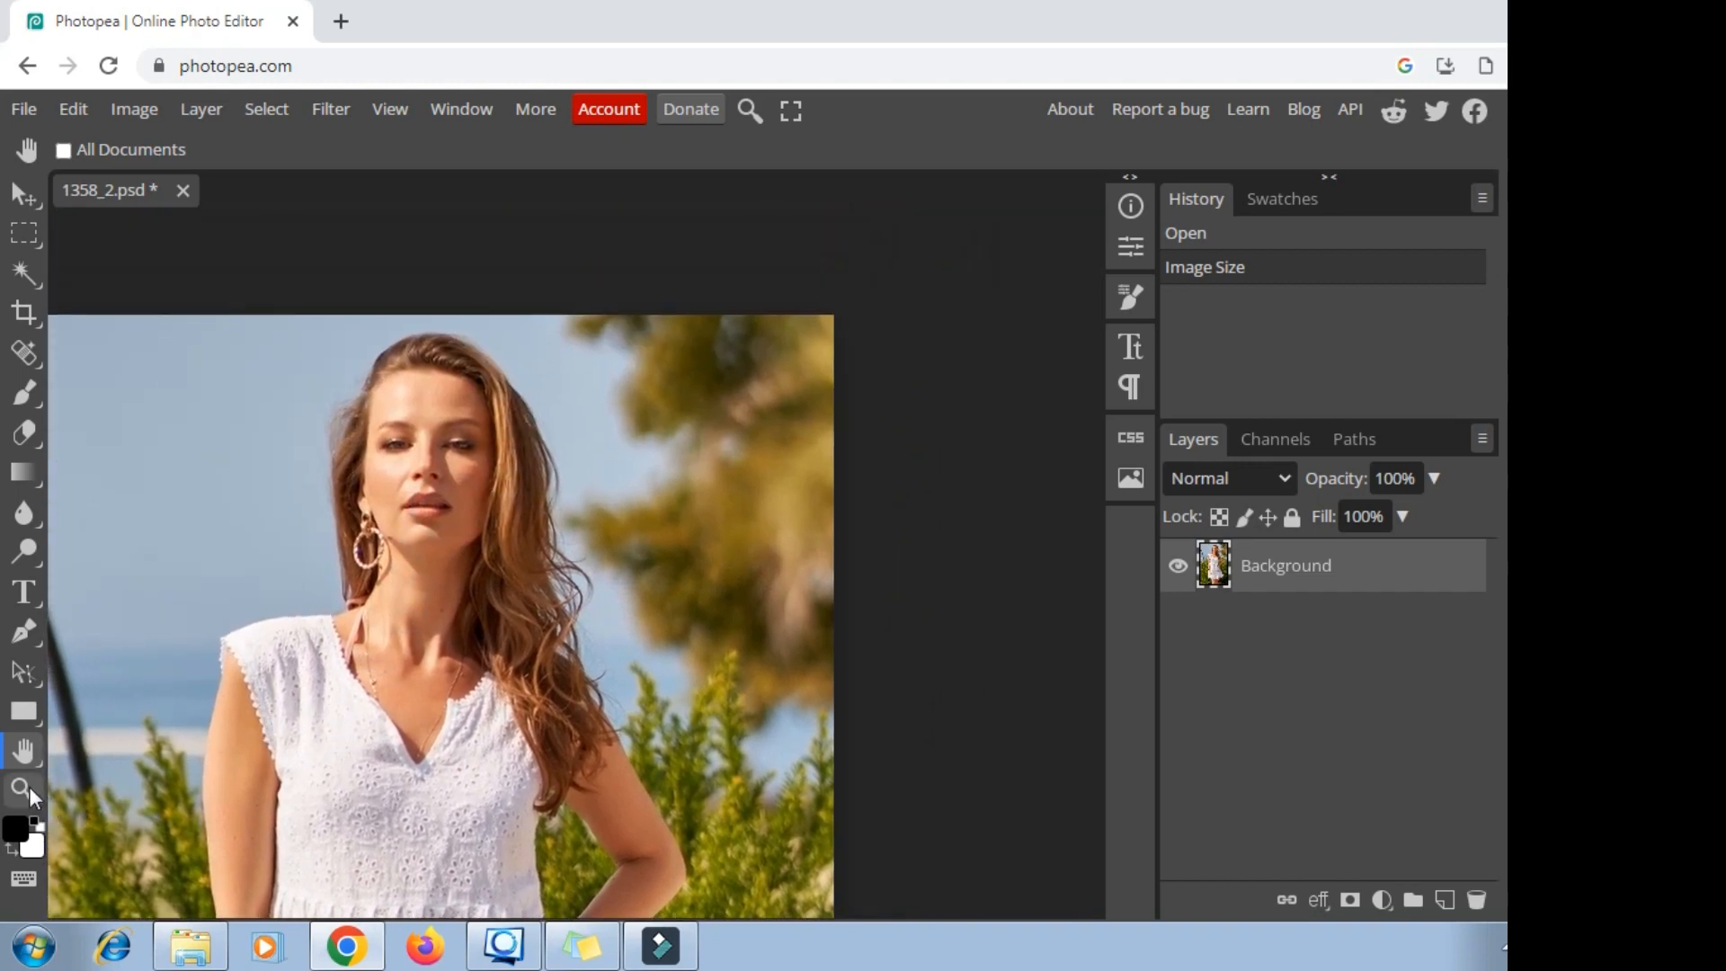
click(23, 789)
click(72, 151)
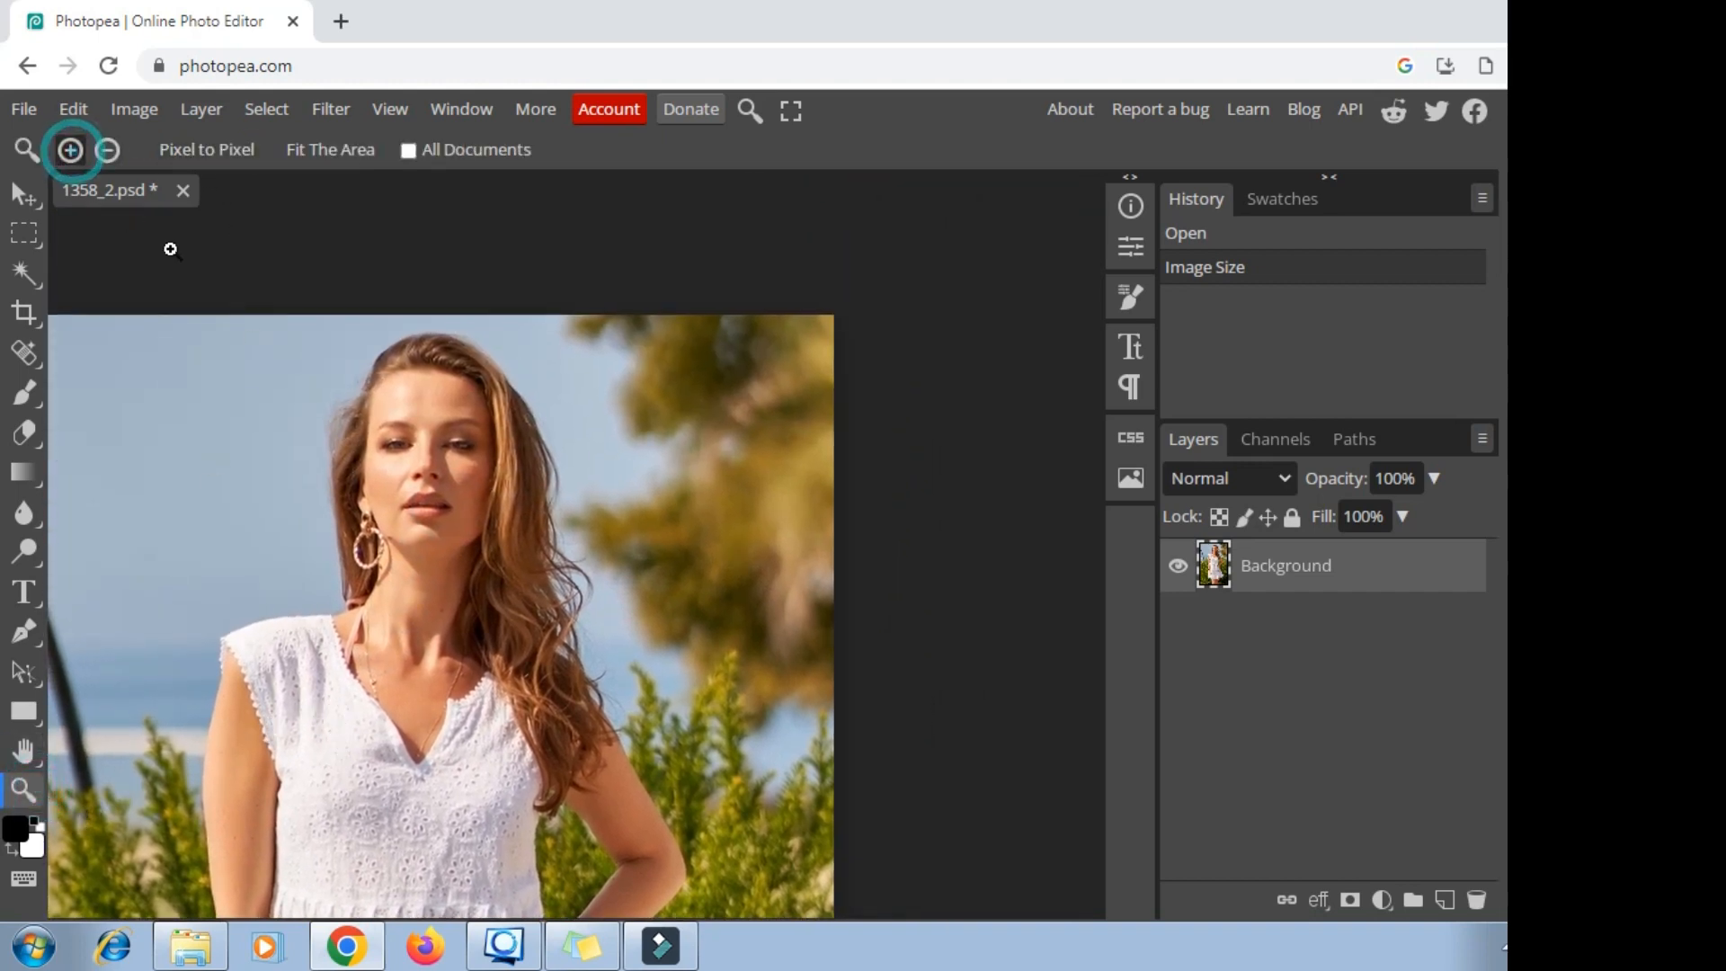
click(455, 467)
click(456, 472)
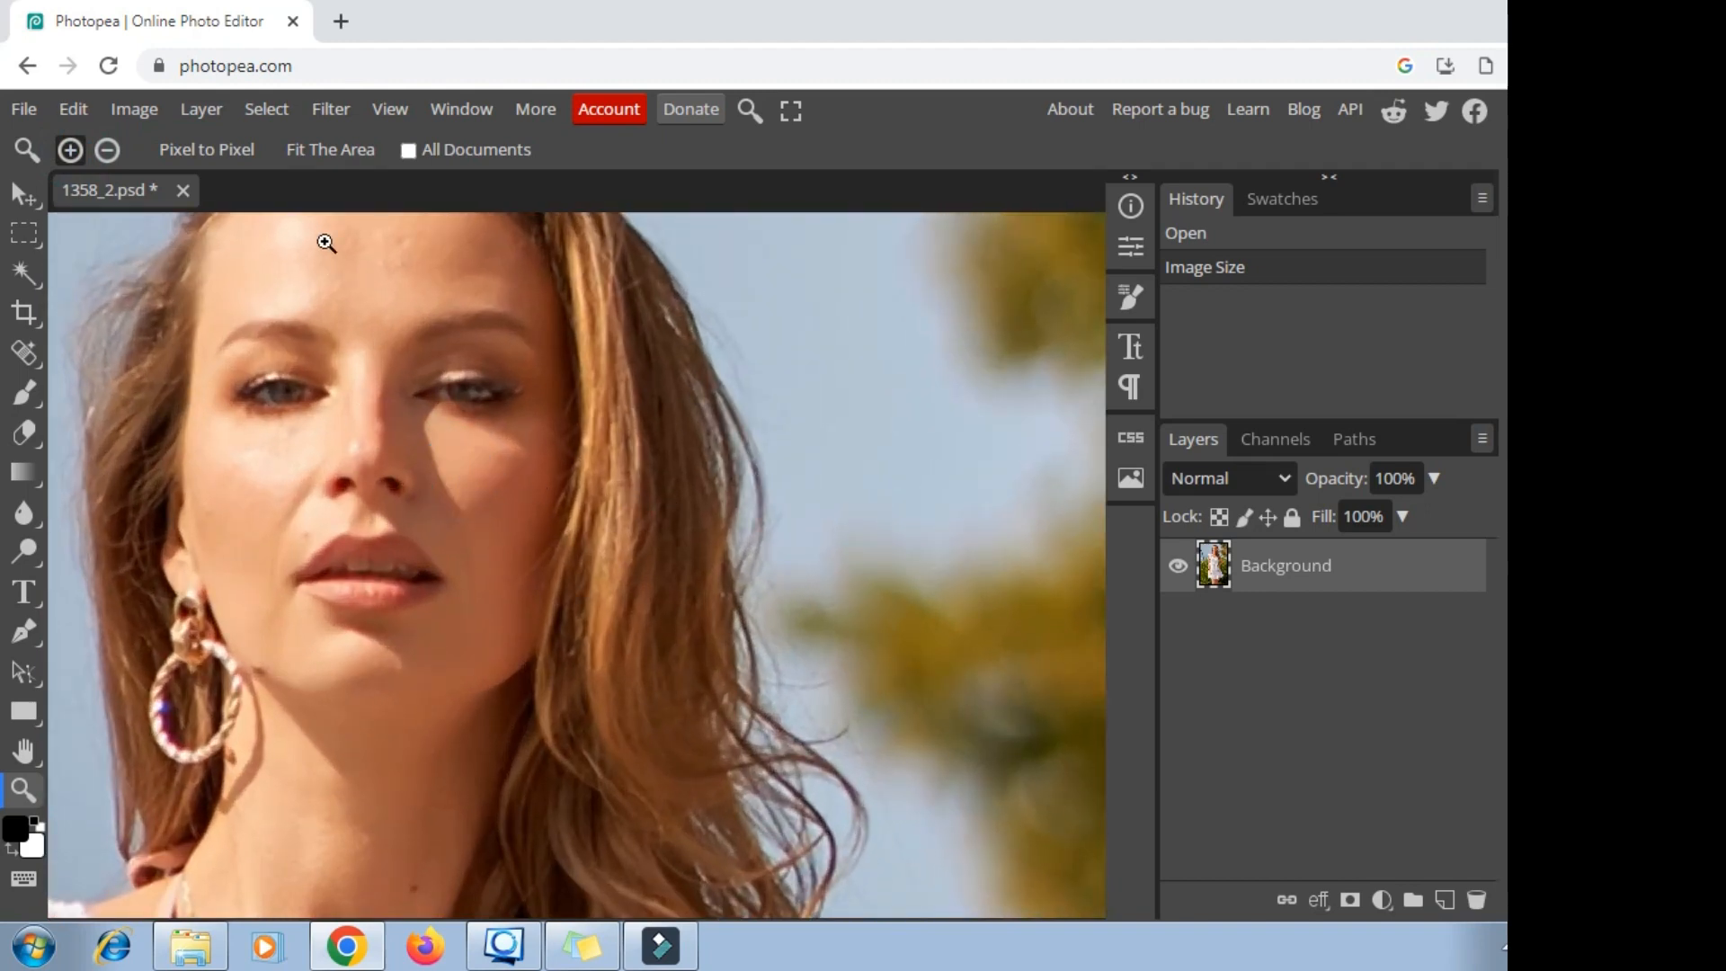
click(331, 112)
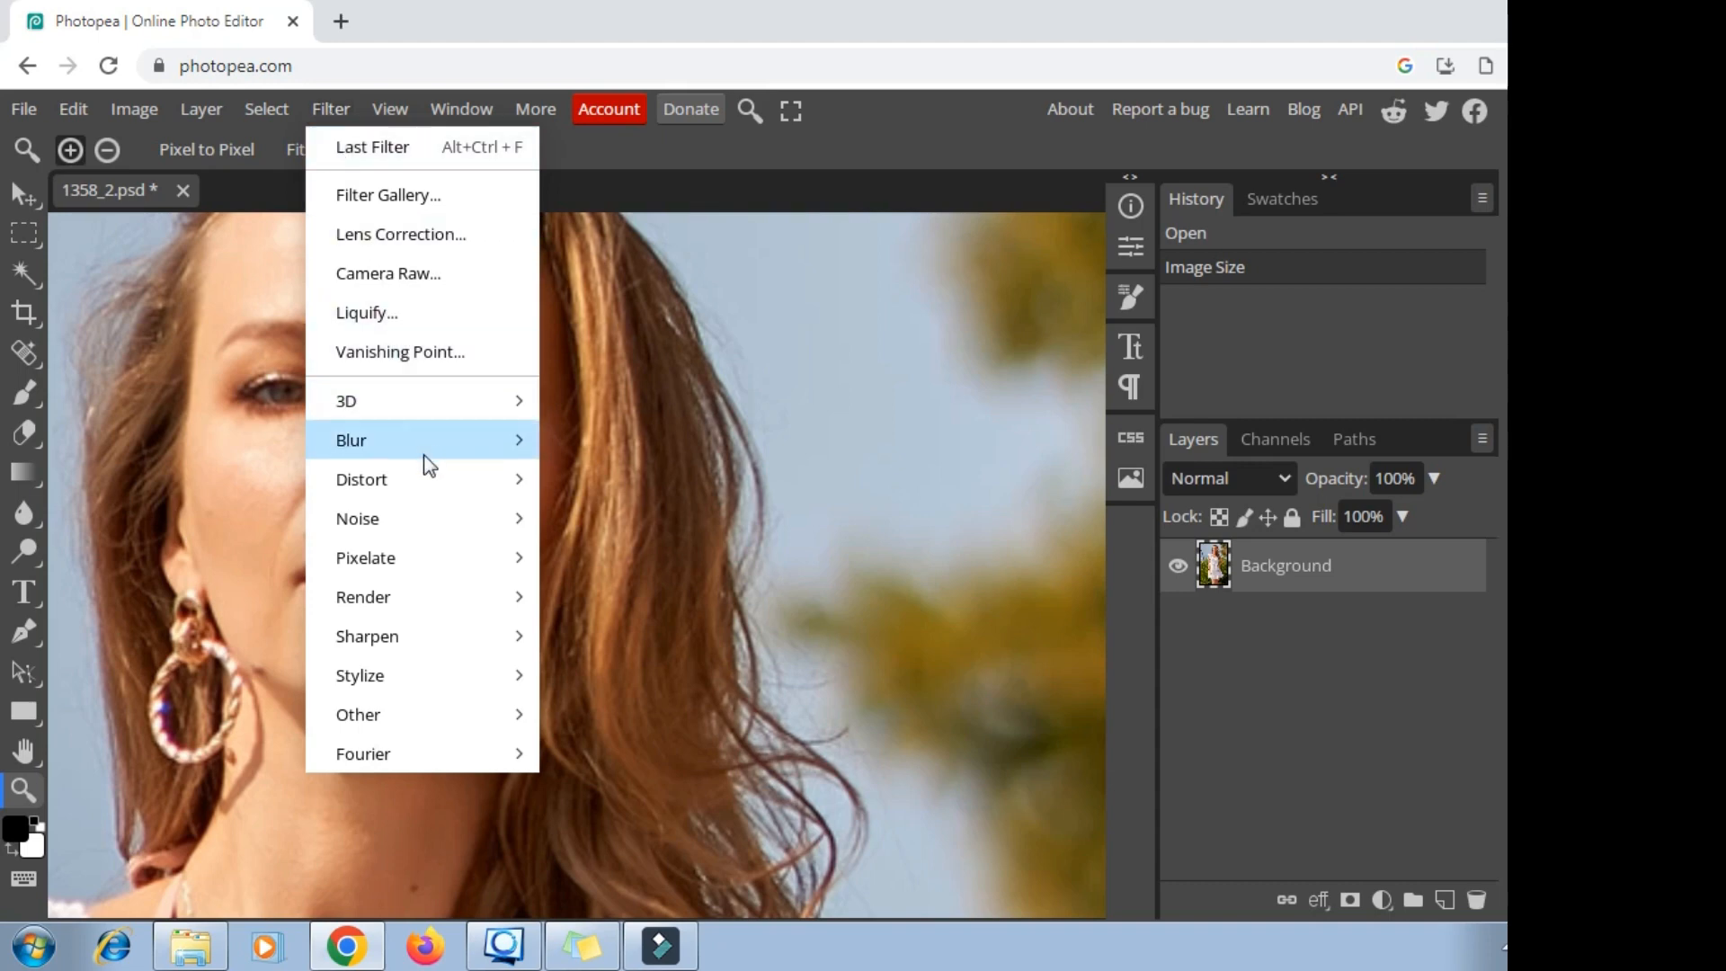
mouse_move(416, 638)
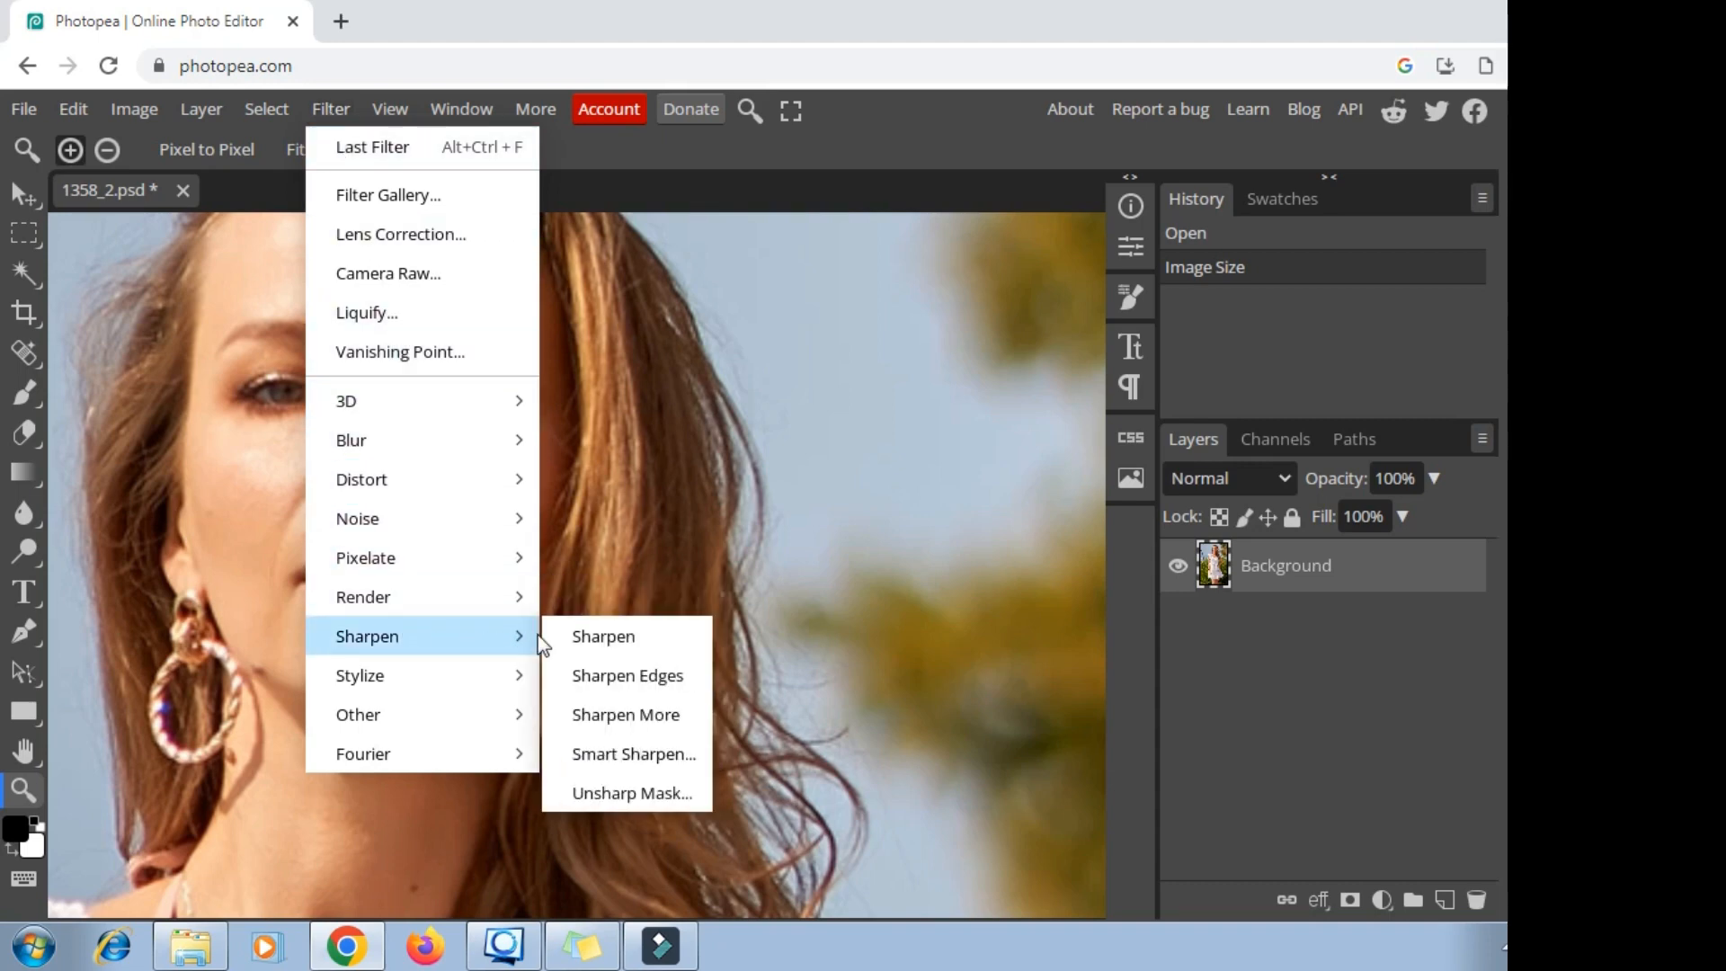
click(580, 634)
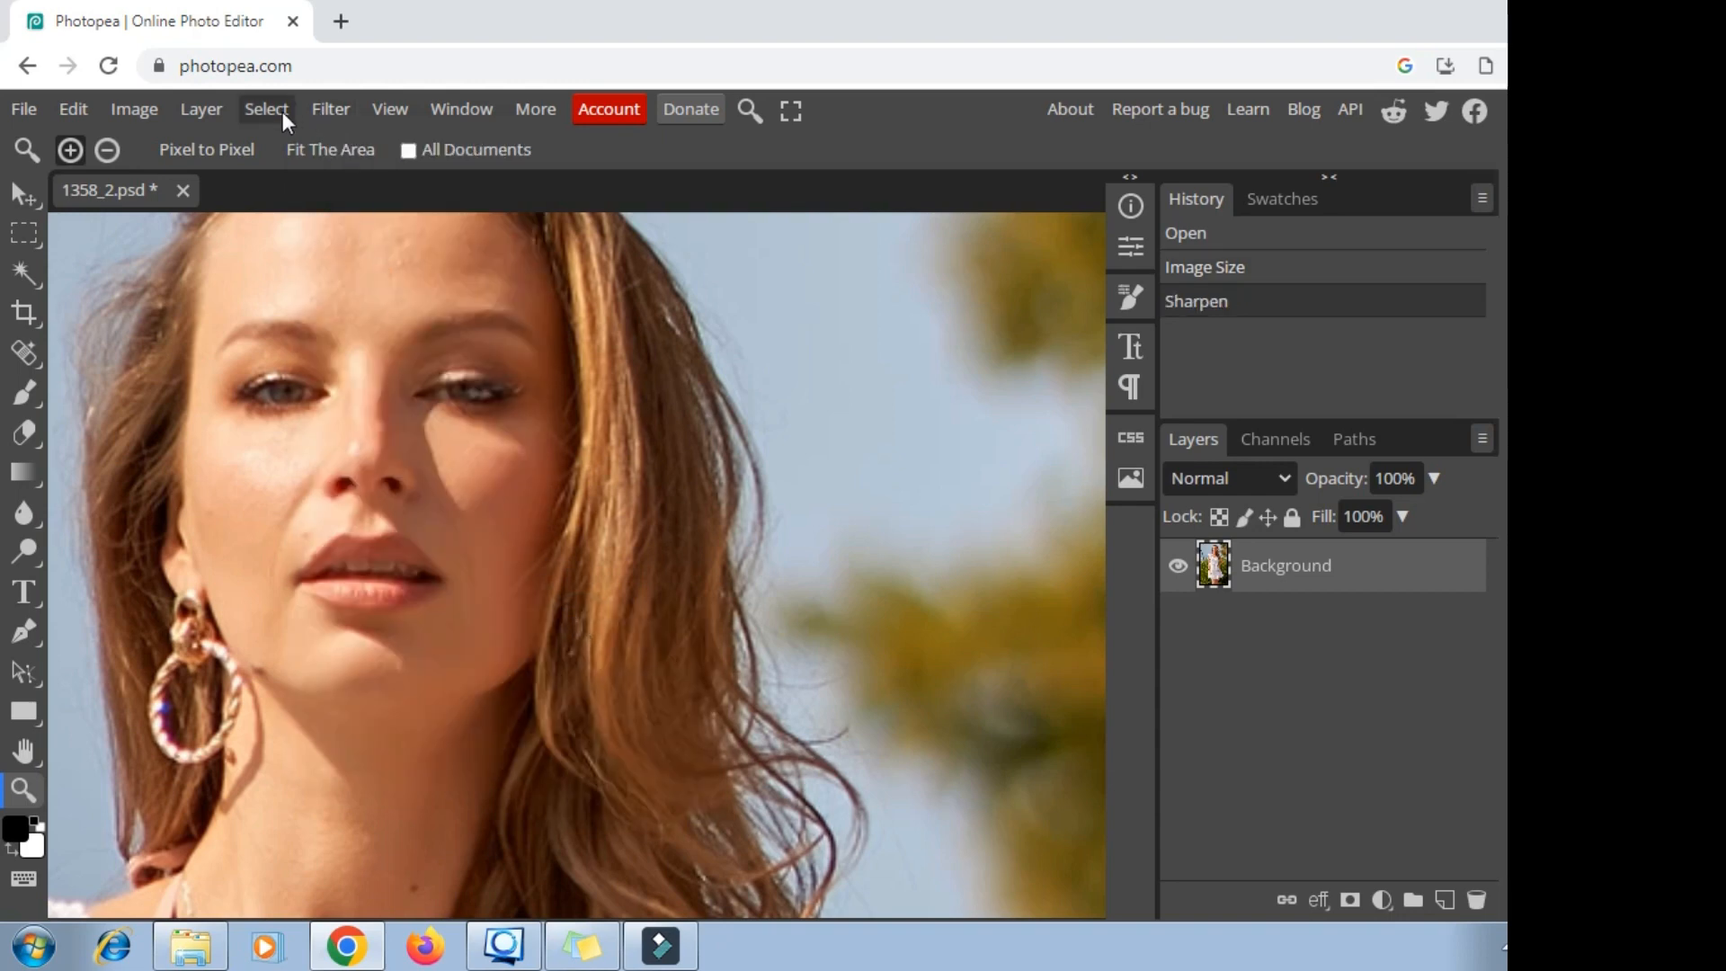
click(330, 111)
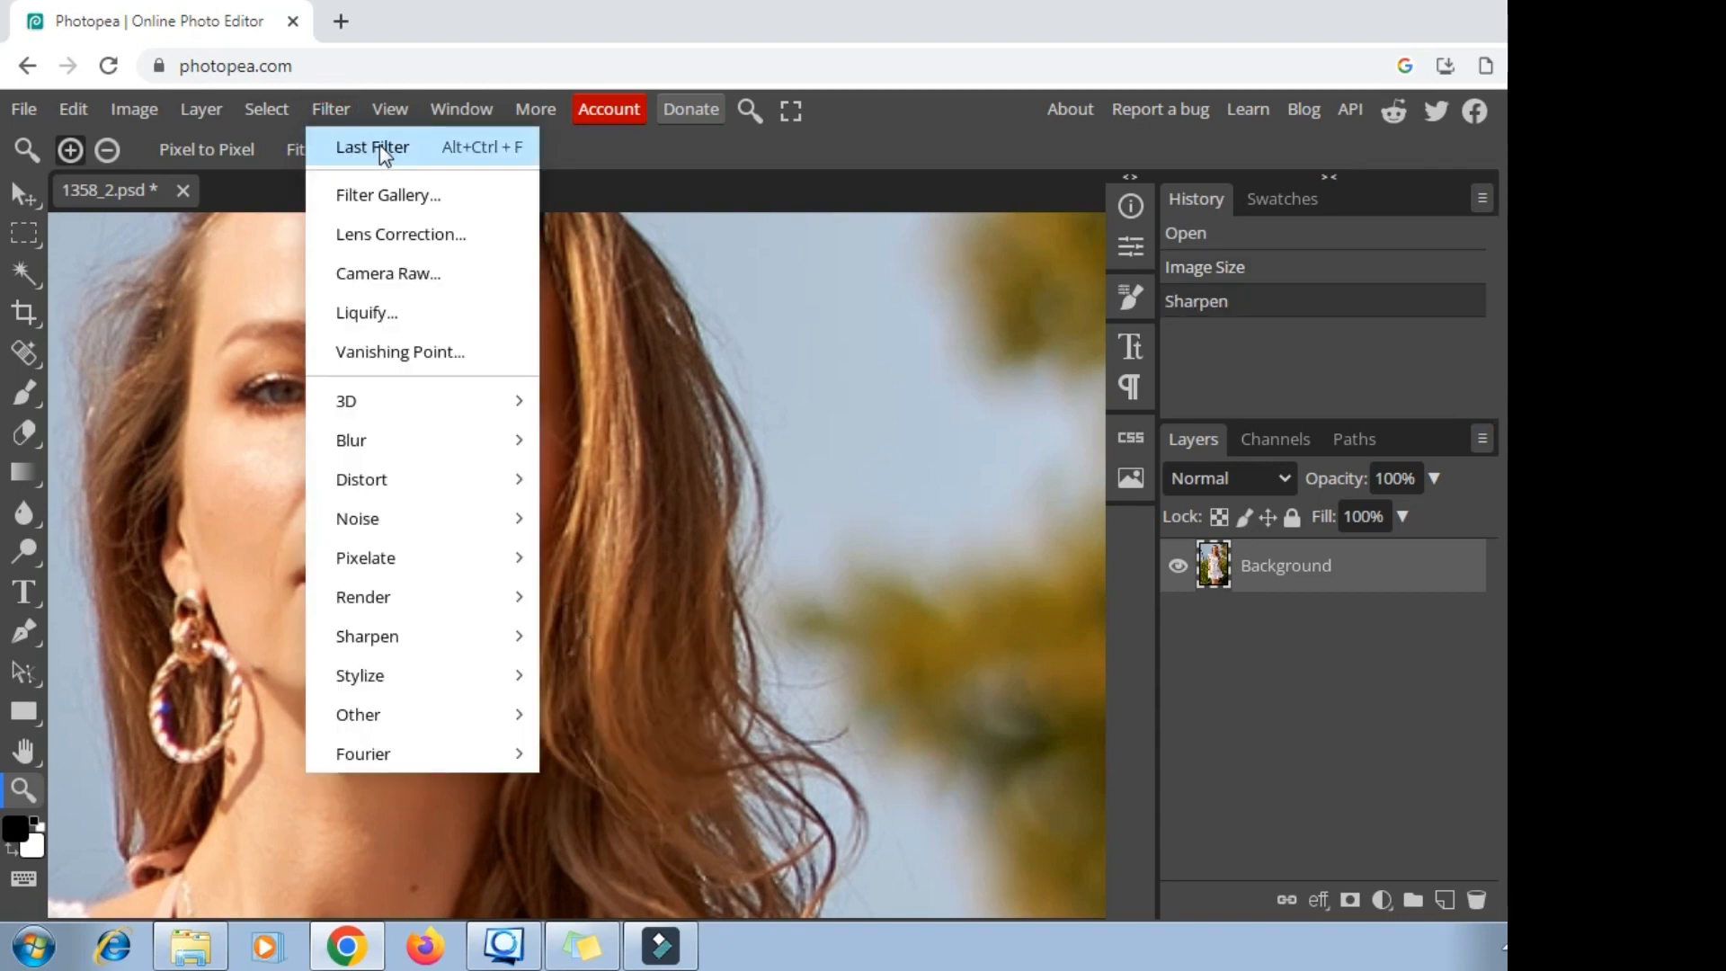
key(ctrl+alt+f)
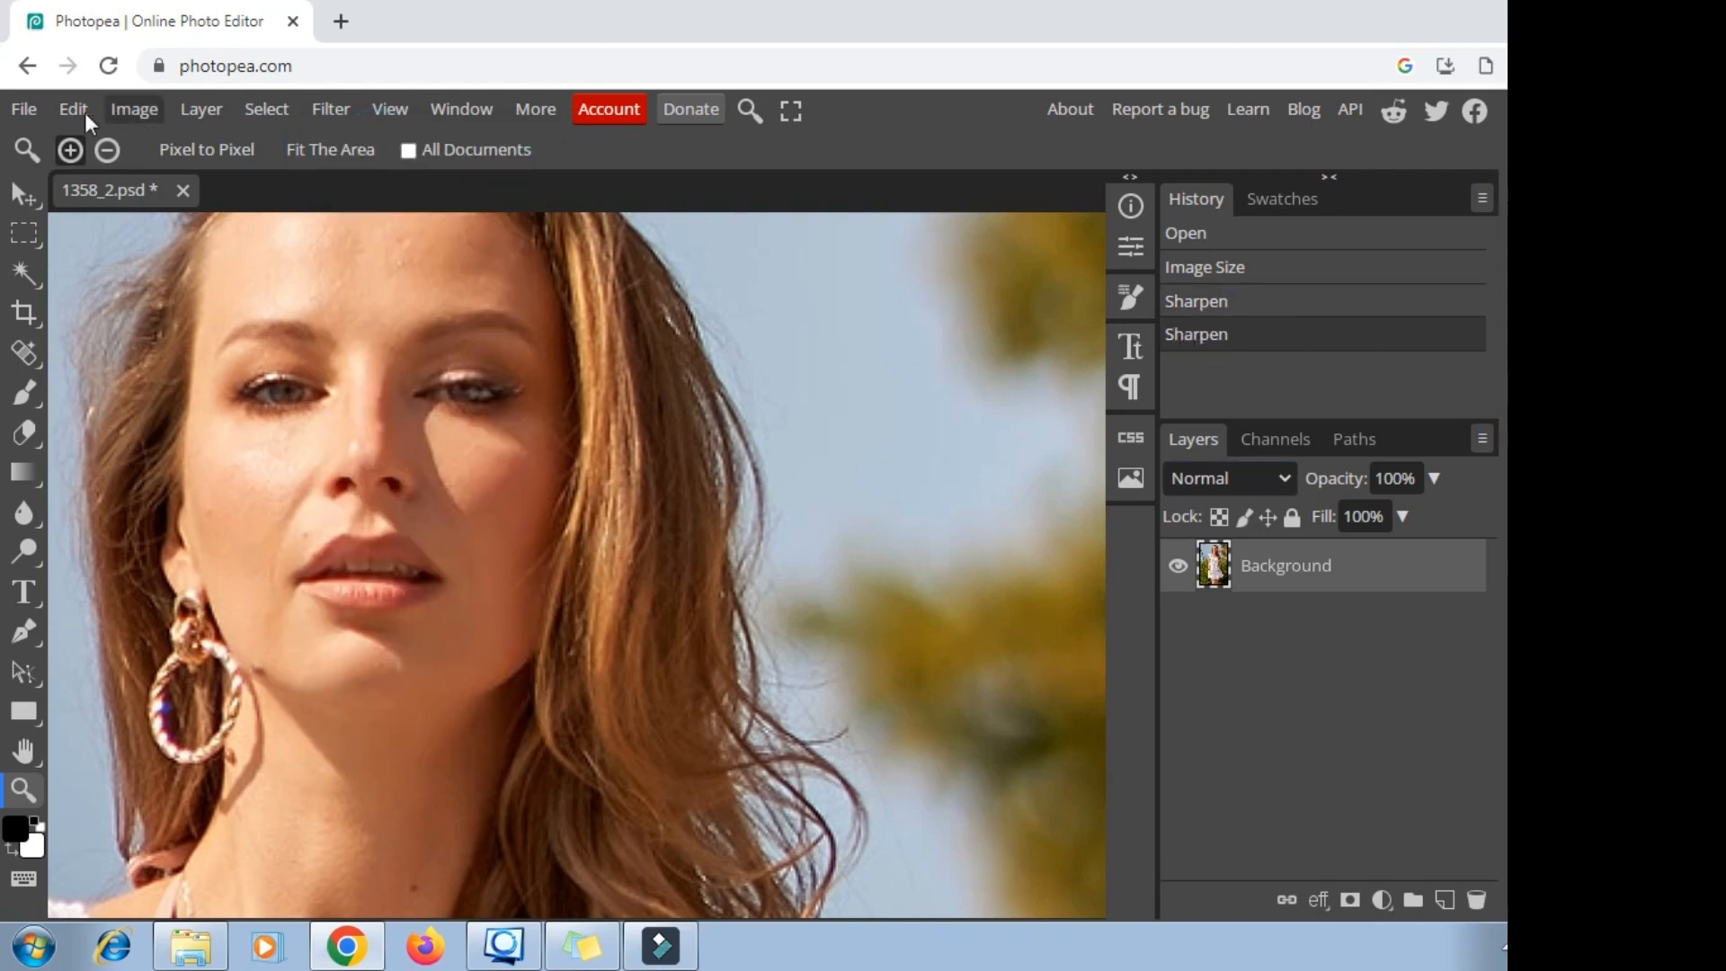
Export the sharpened photo as a PNG named 1358_2 at 100% quality and dismiss the download notice
click(24, 107)
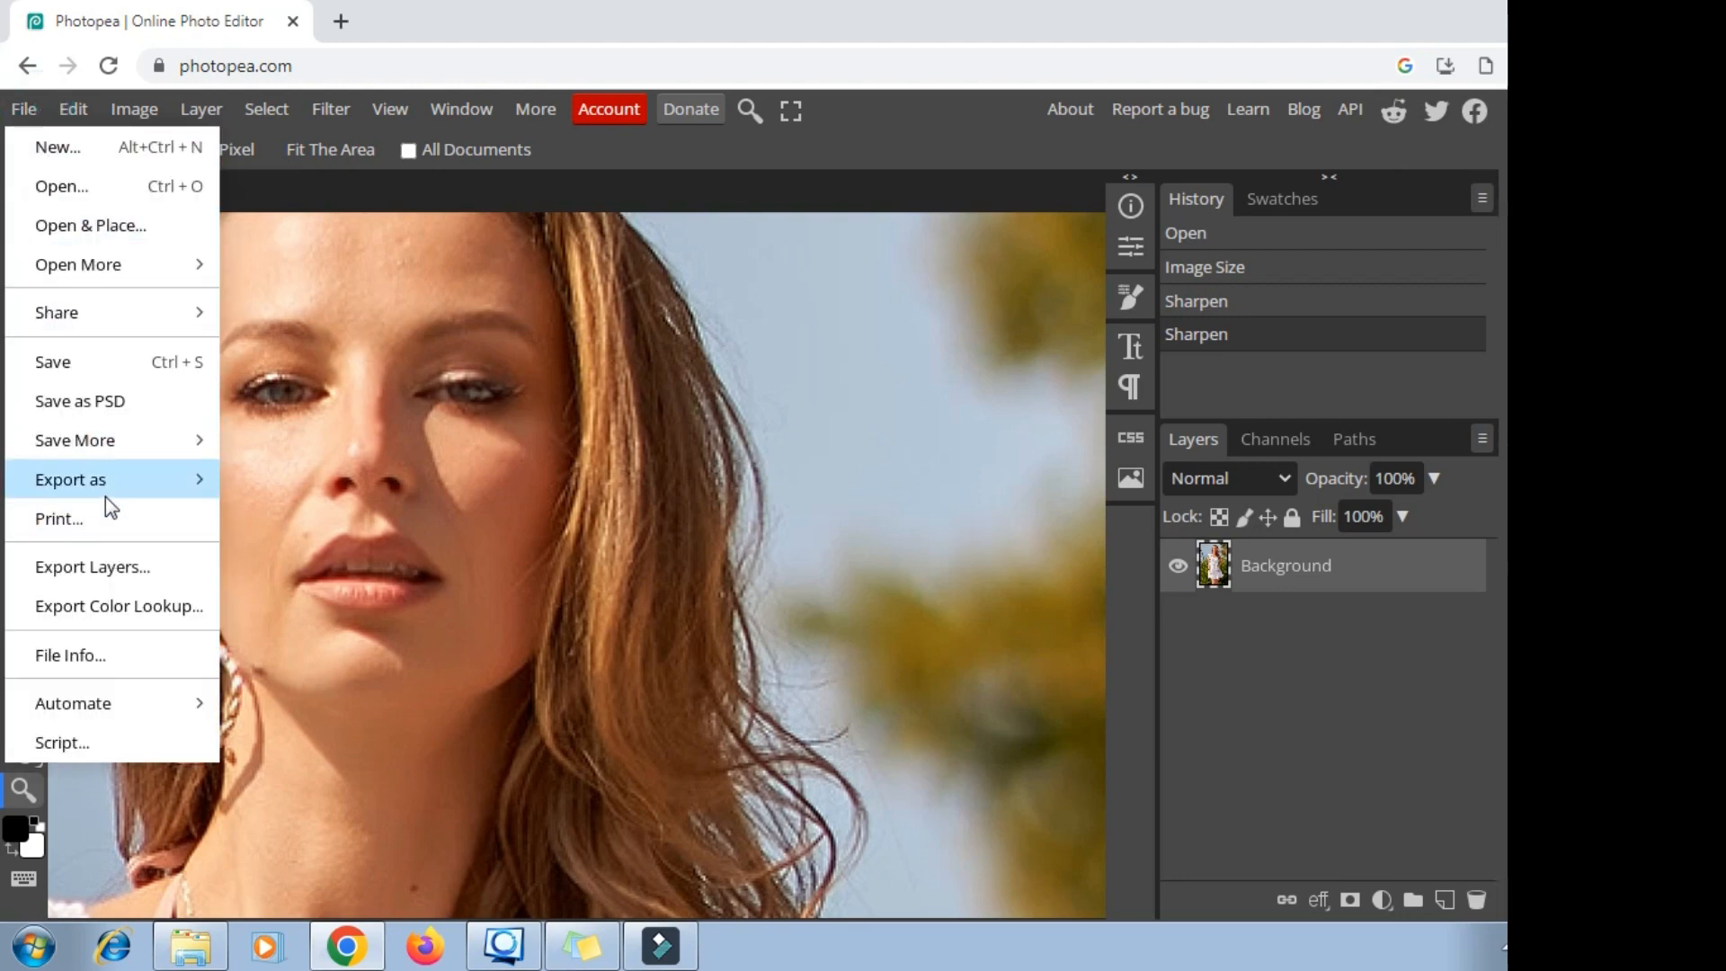
mouse_move(108, 485)
click(280, 481)
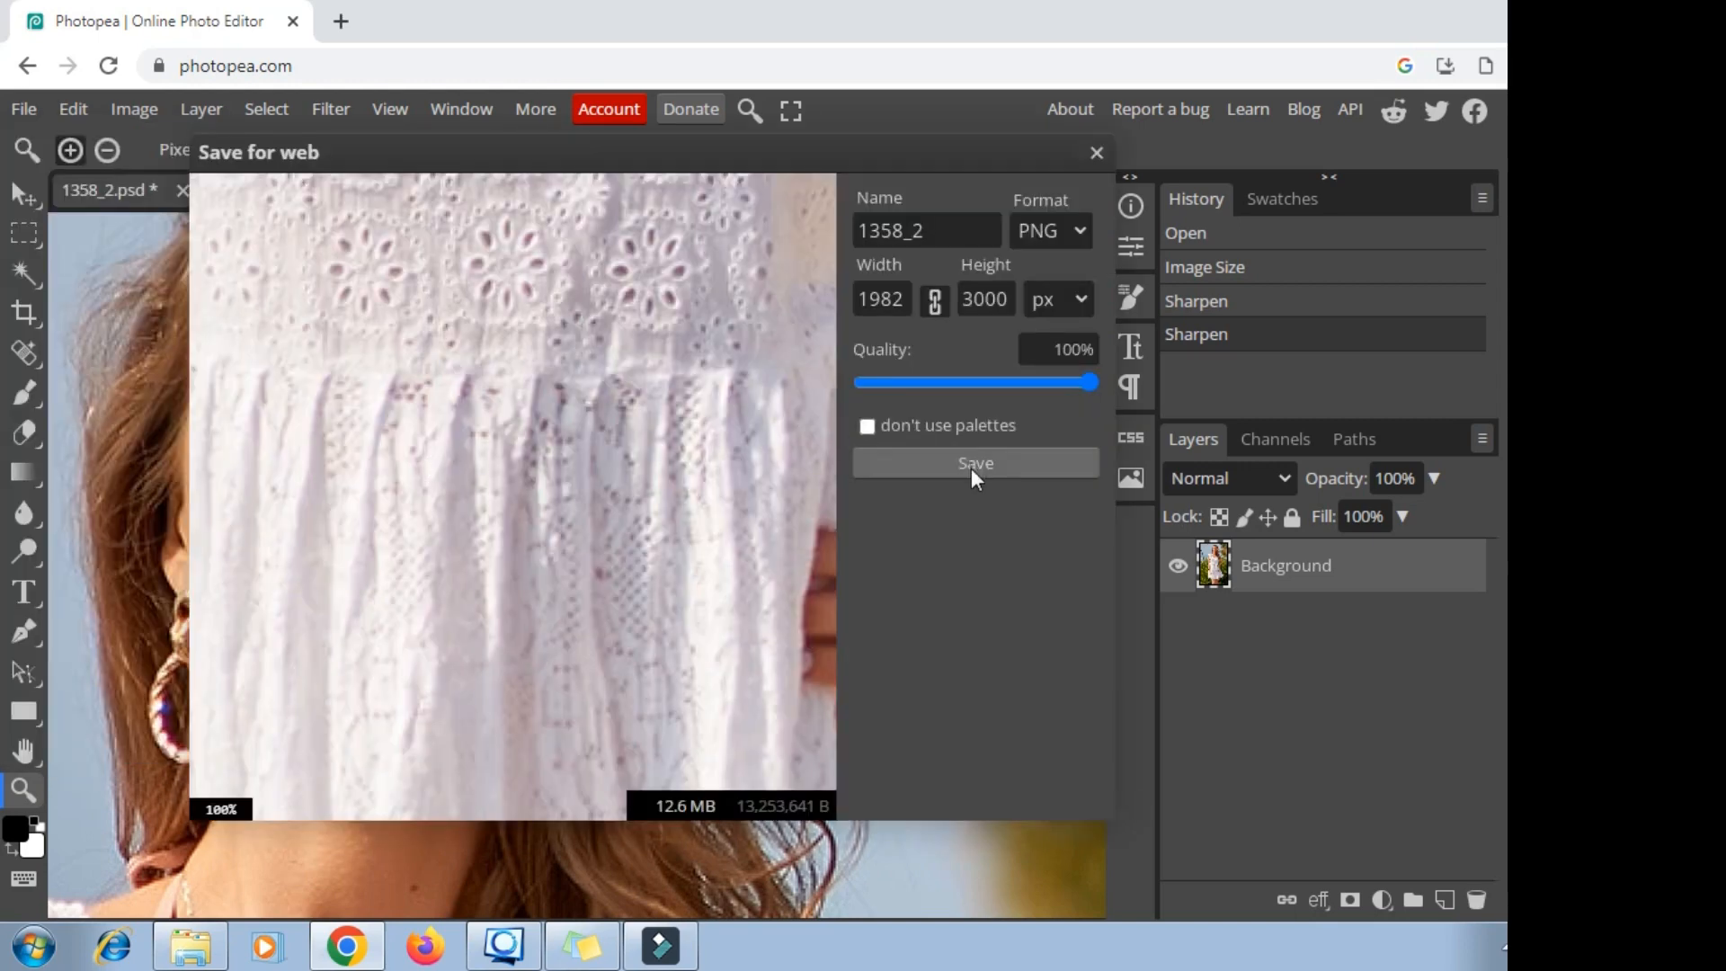
click(971, 469)
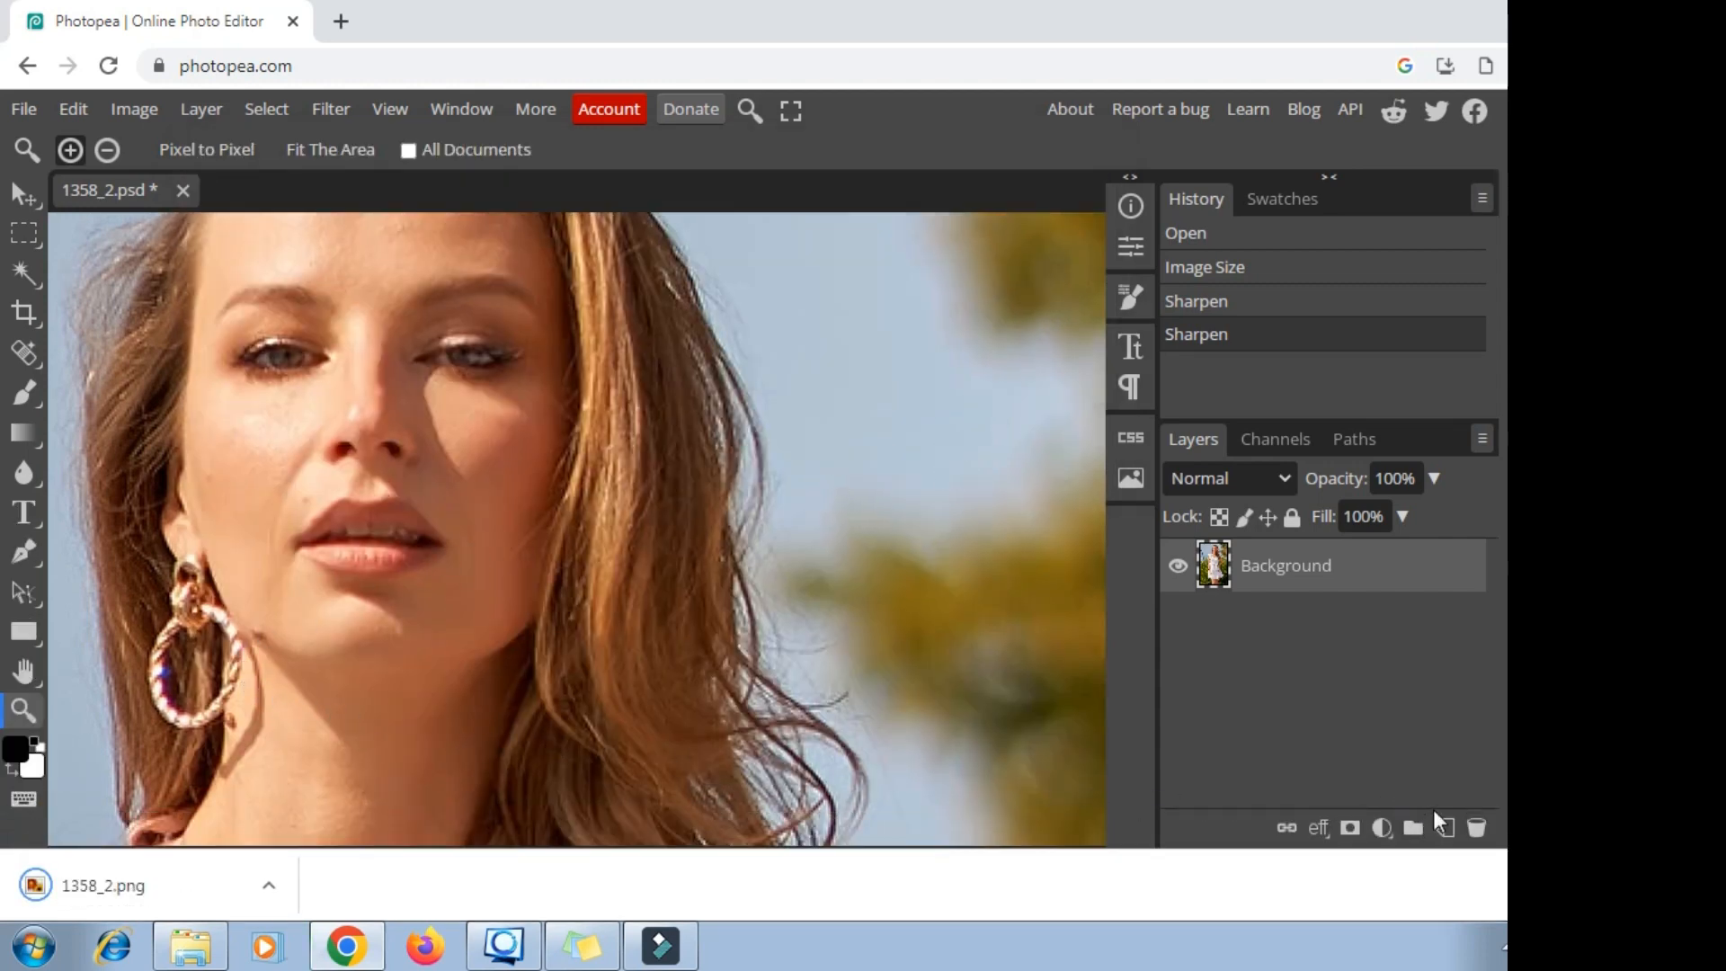
click(1702, 885)
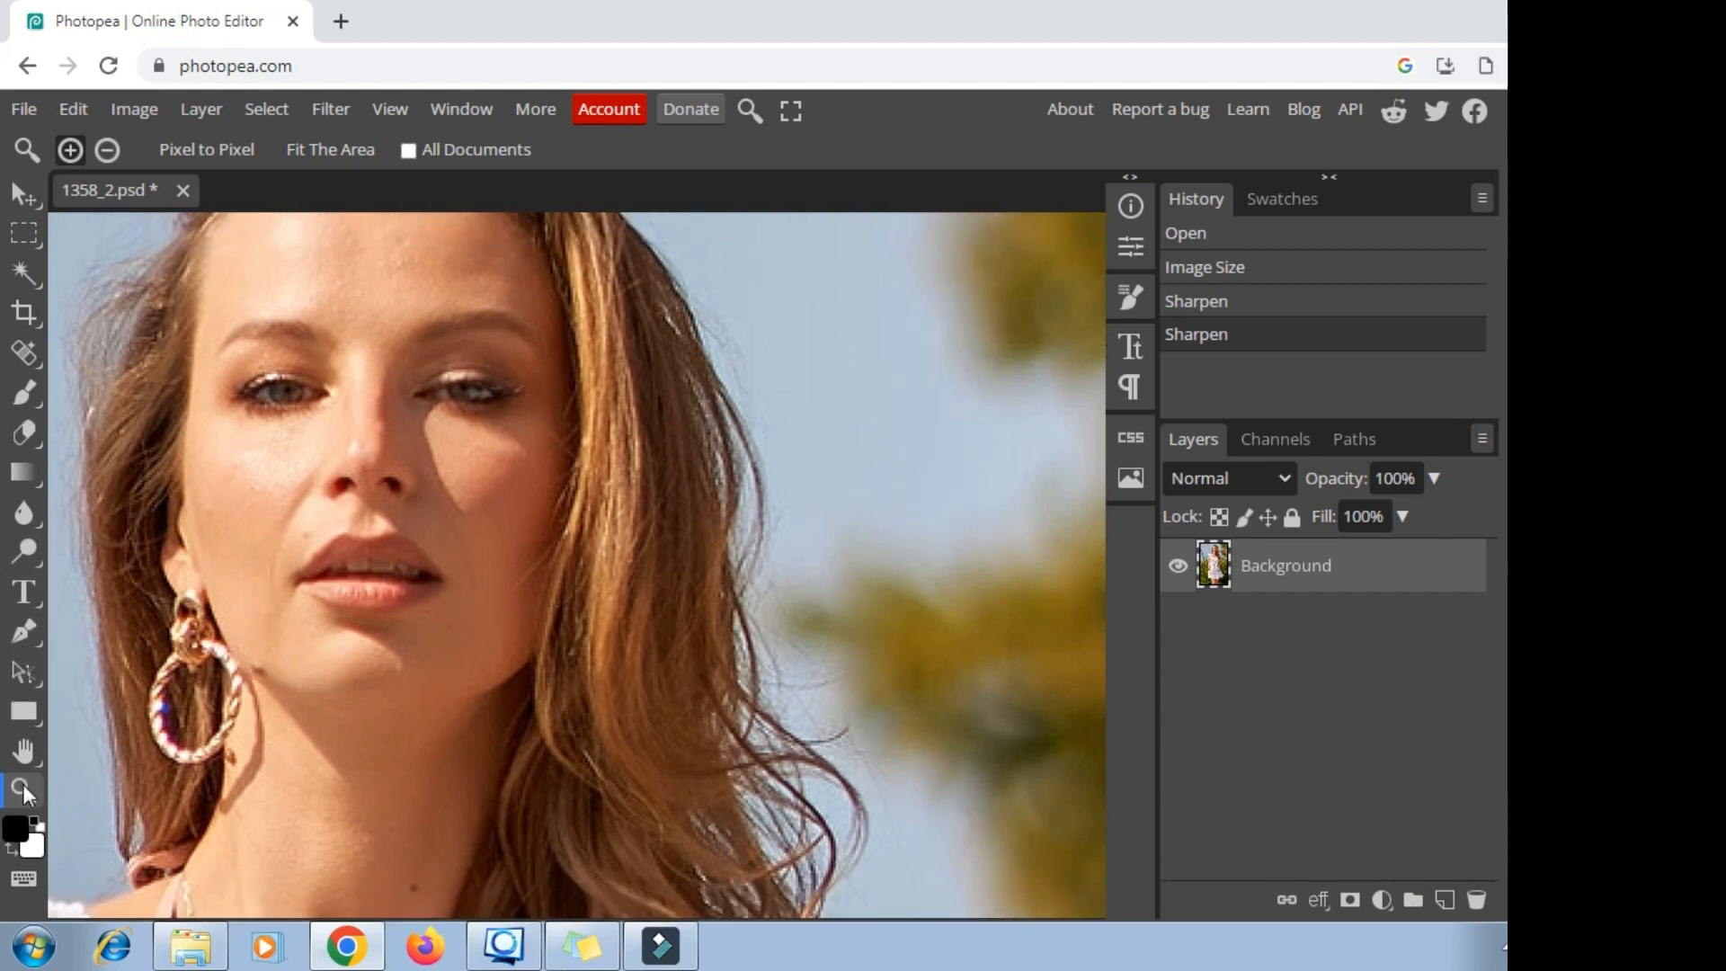
Examine the whole sharpened photo from head to legs at a reduced magnification
click(109, 149)
click(299, 312)
click(300, 312)
click(299, 313)
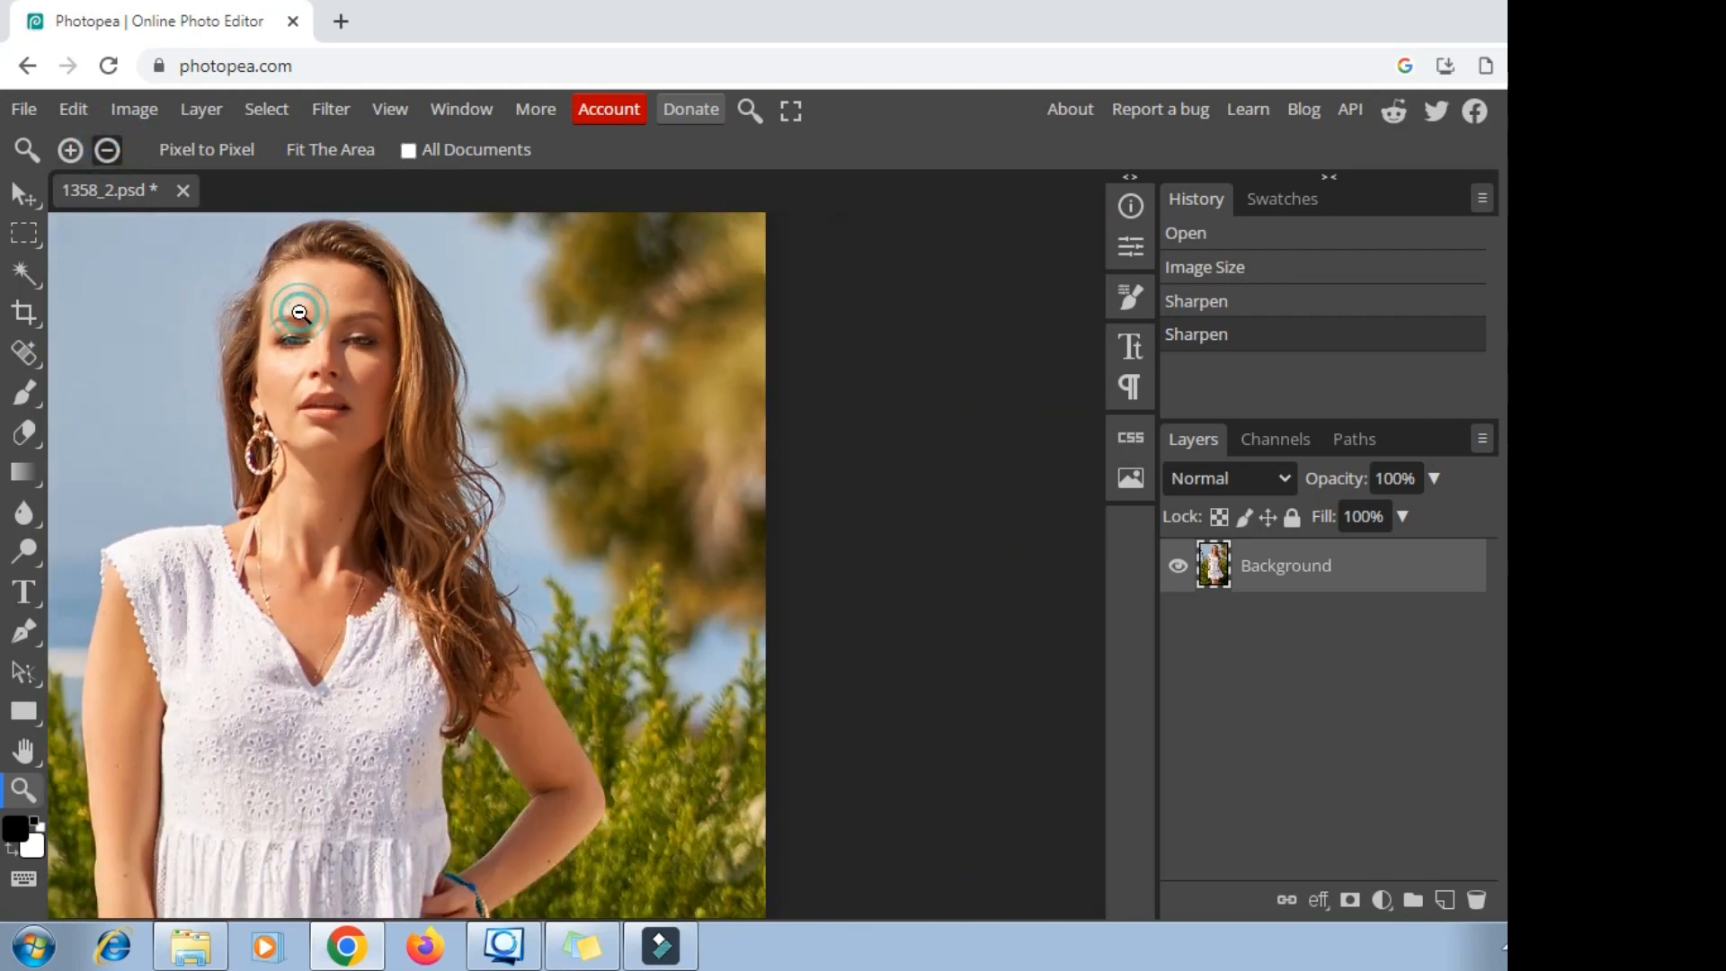
click(299, 313)
click(299, 313)
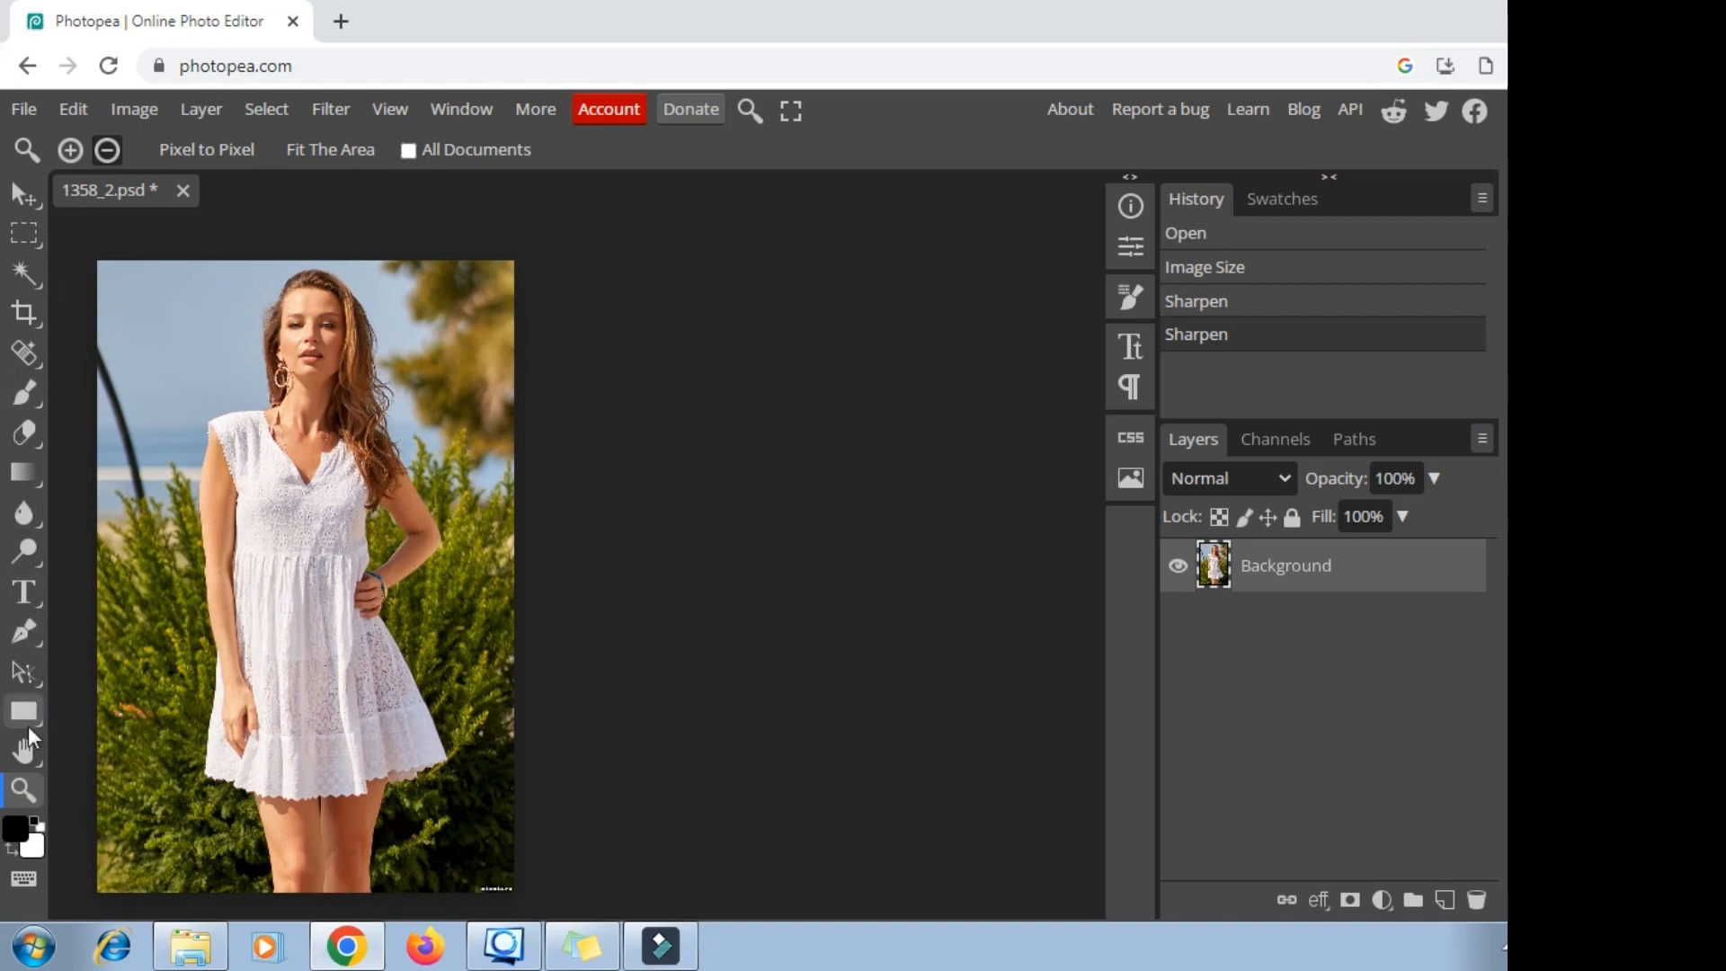
click(24, 750)
drag(331, 597, 305, 597)
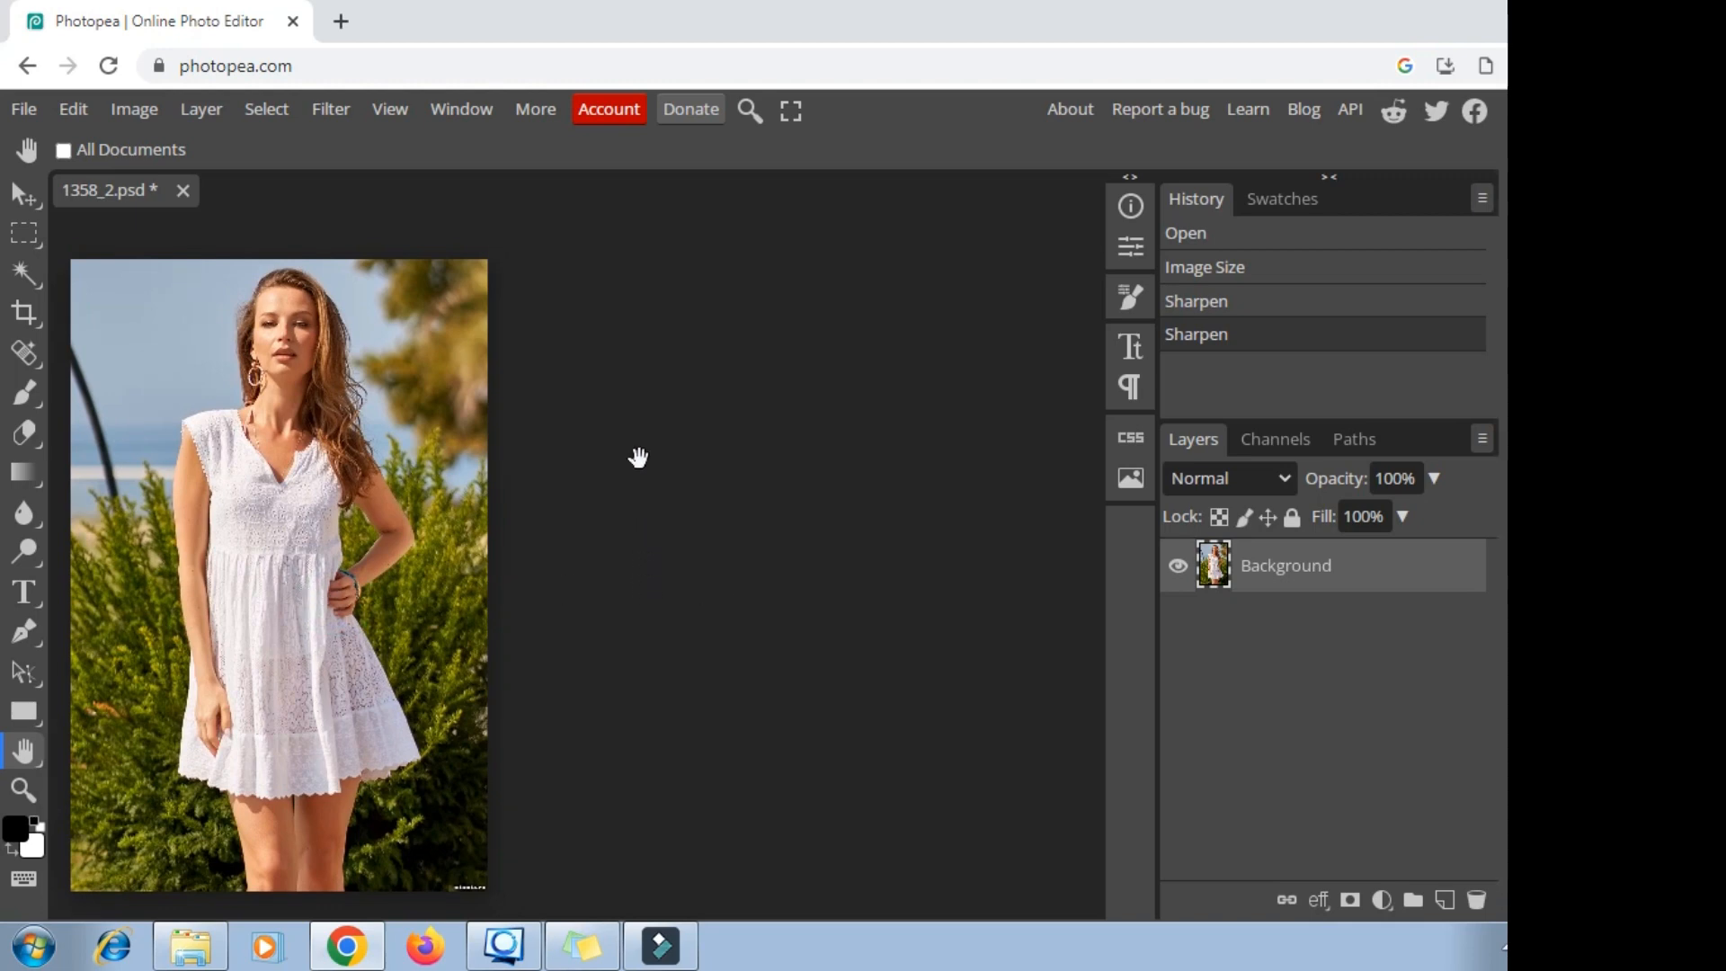
Install the Dezgo Text-to-Image plugin from the plugin gallery and return to the photo
click(467, 112)
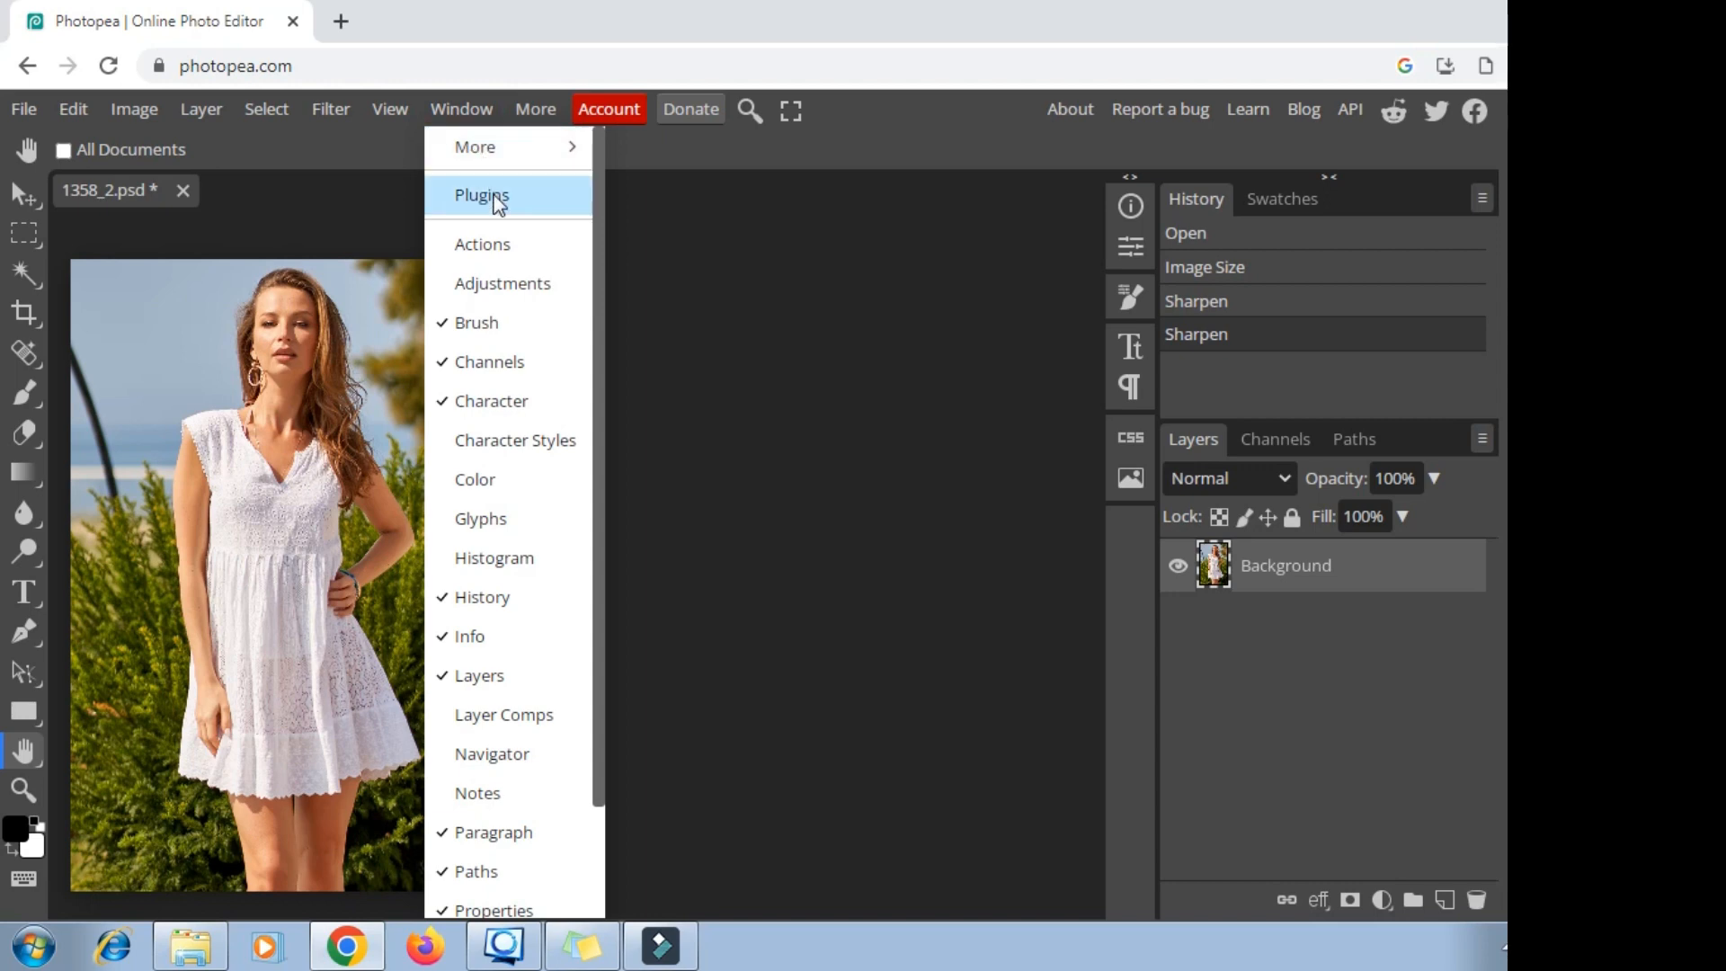
click(531, 201)
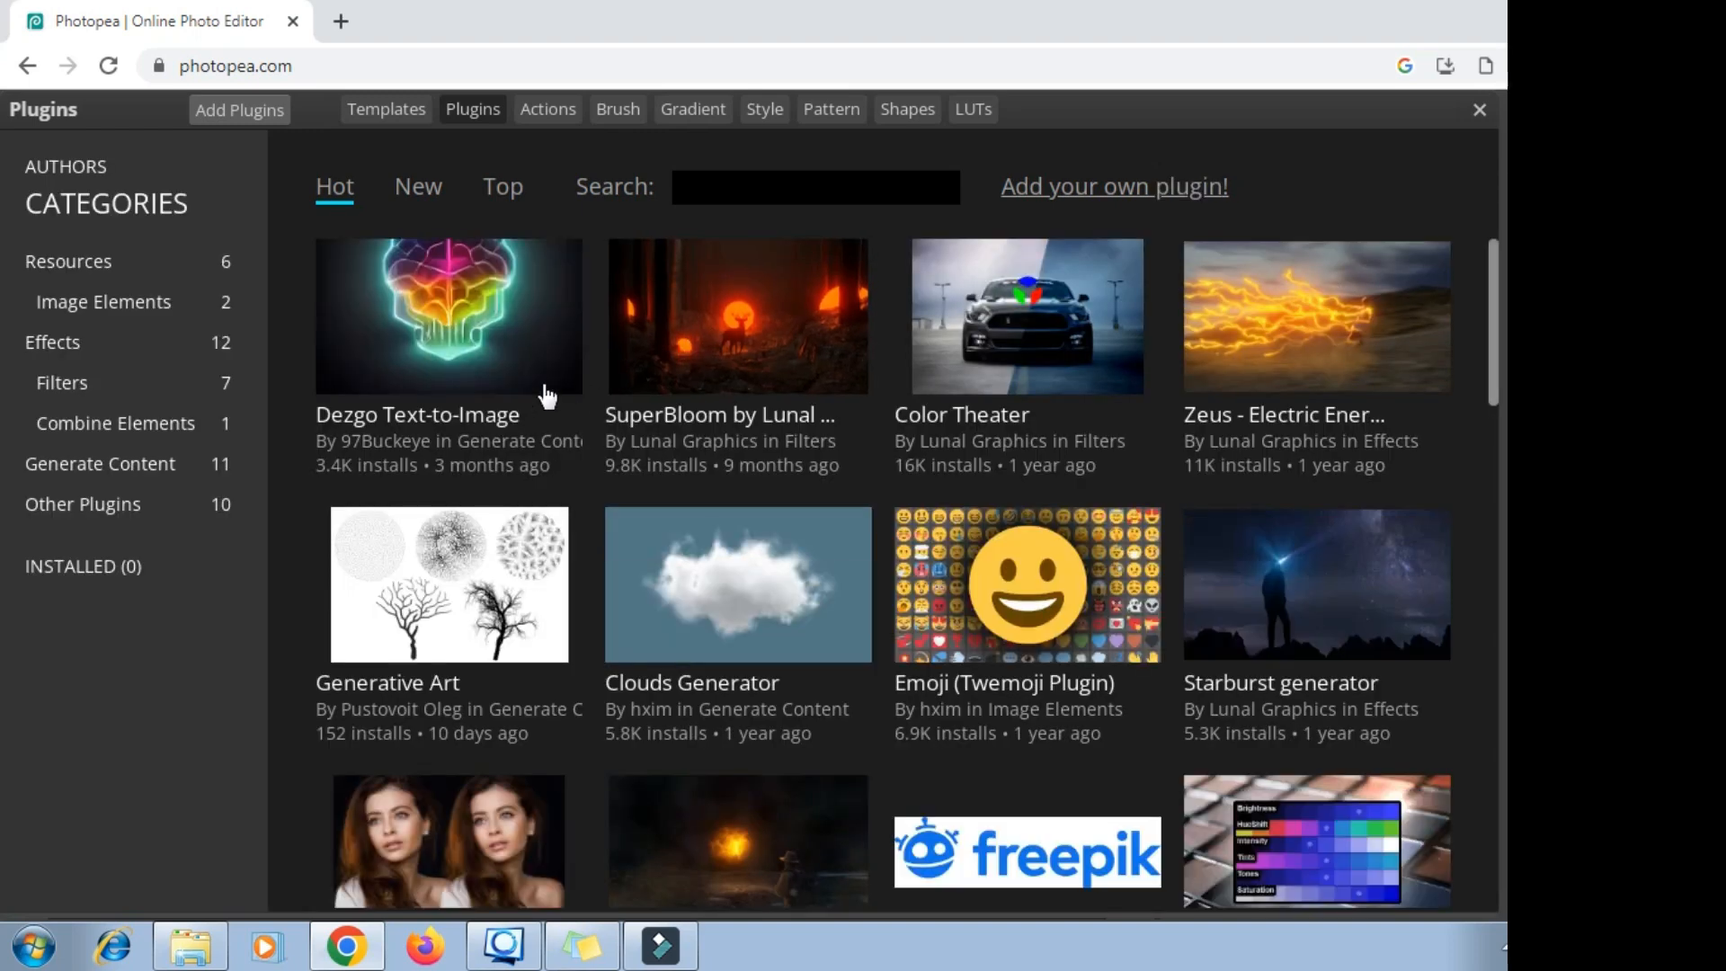
click(490, 420)
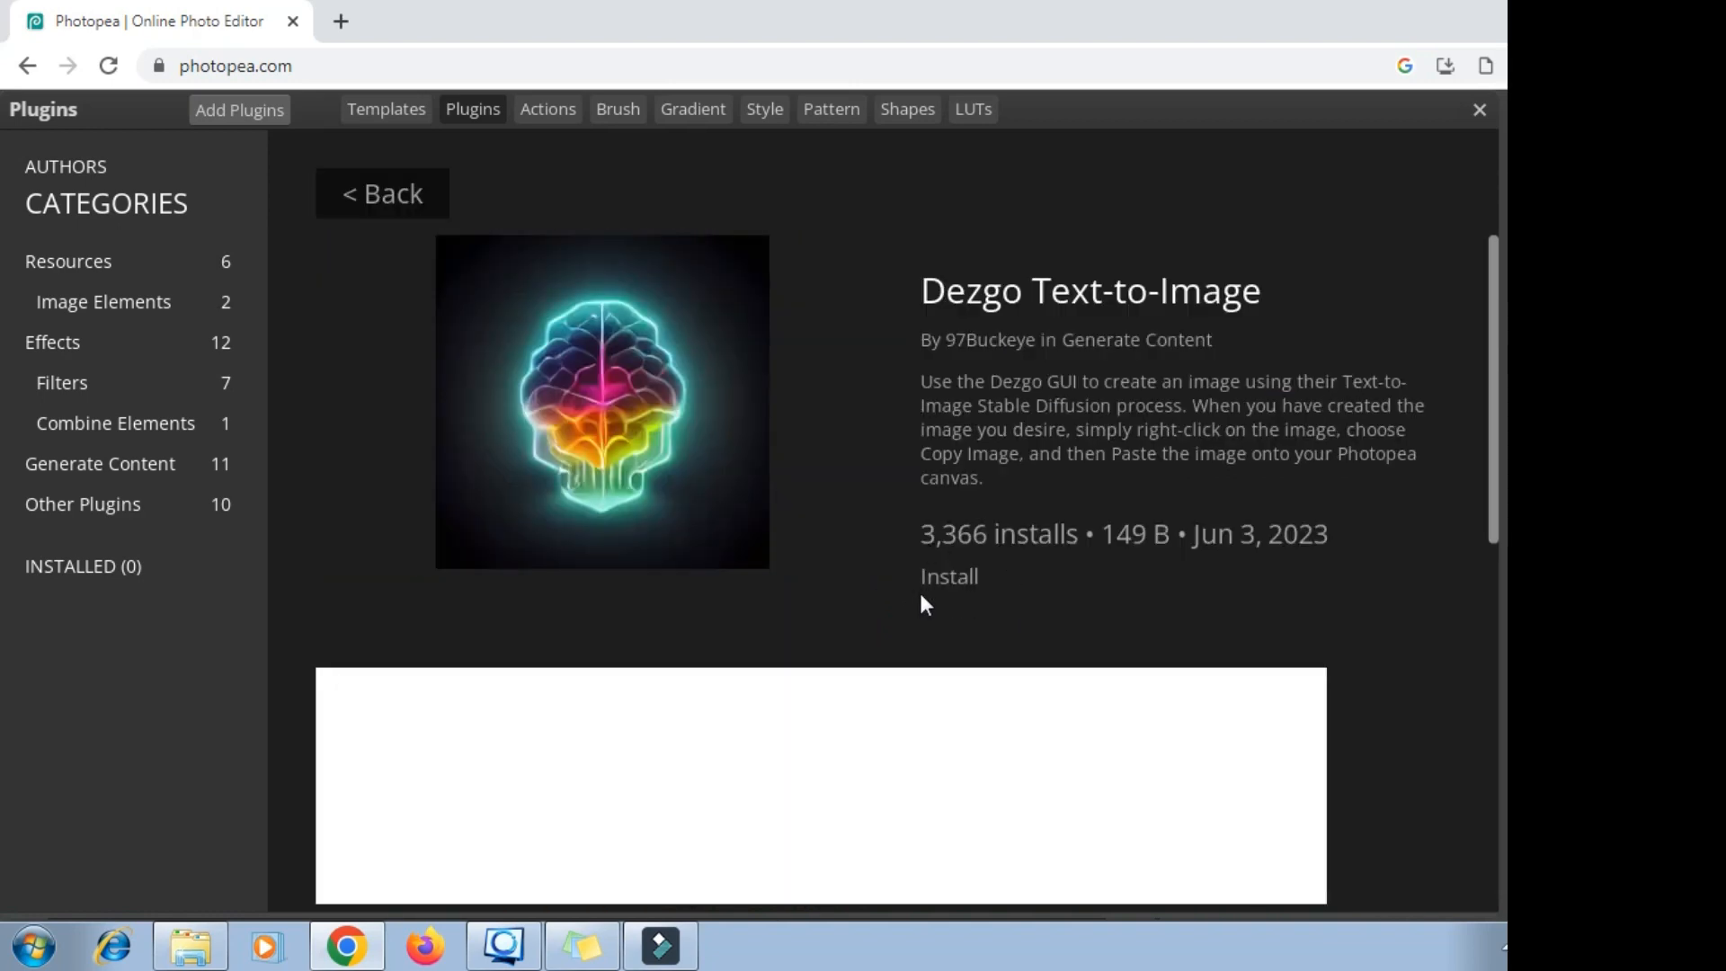
click(959, 573)
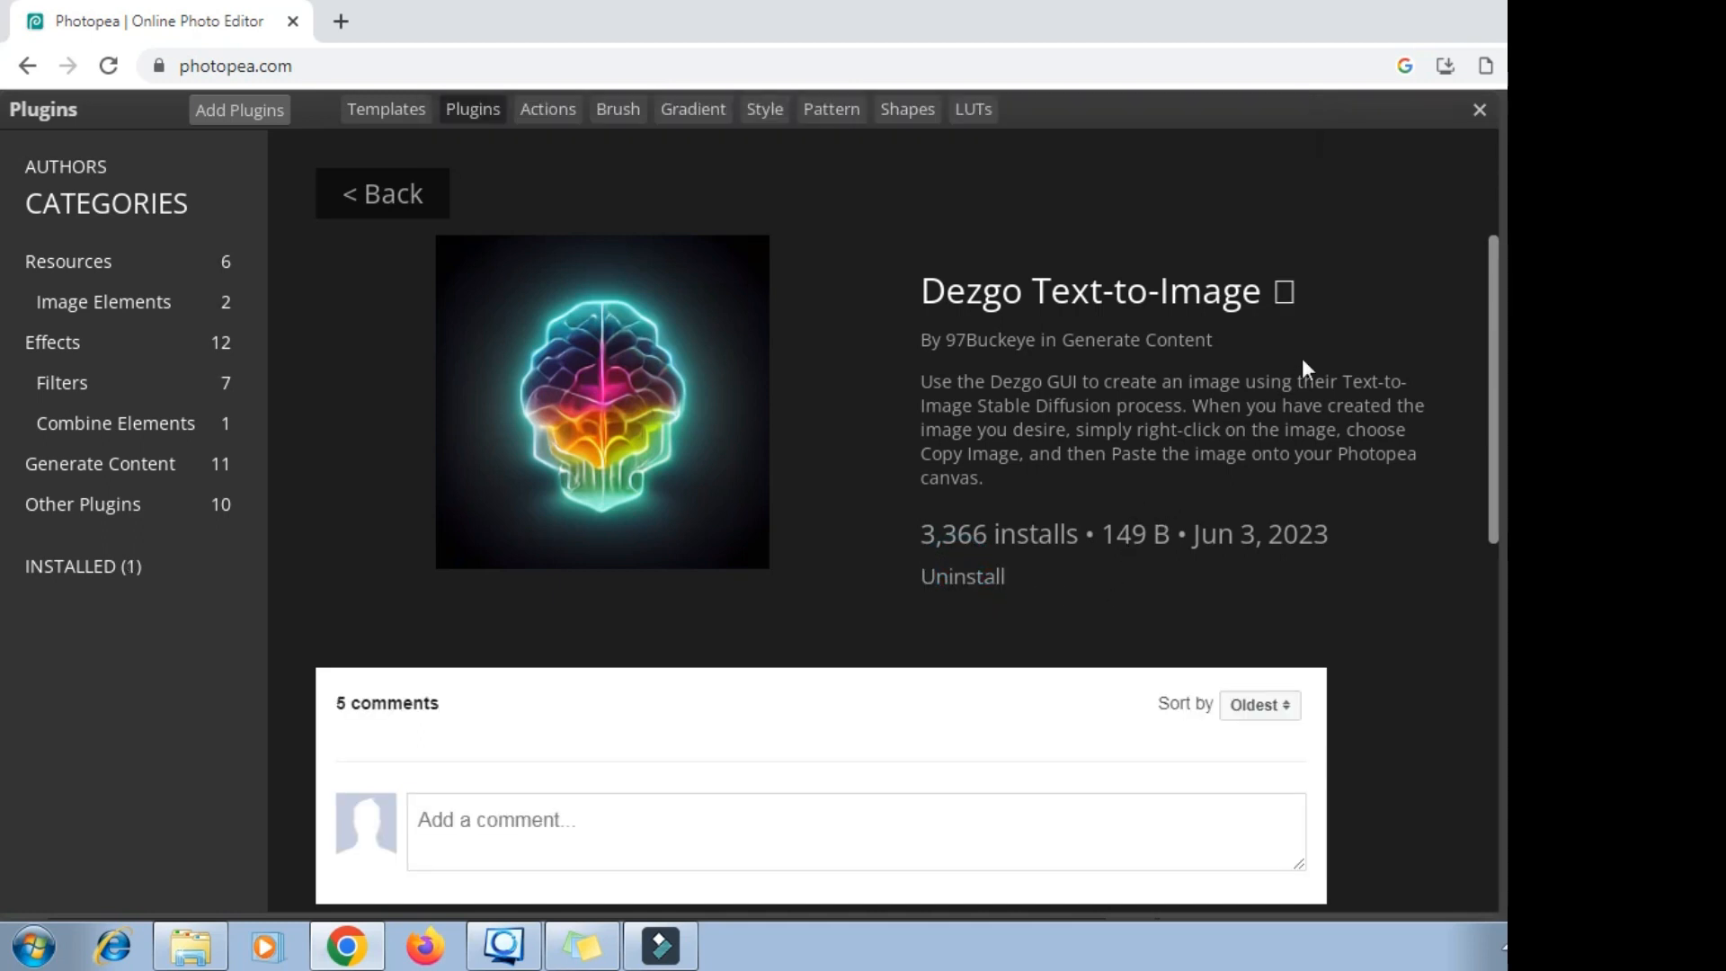
click(1481, 120)
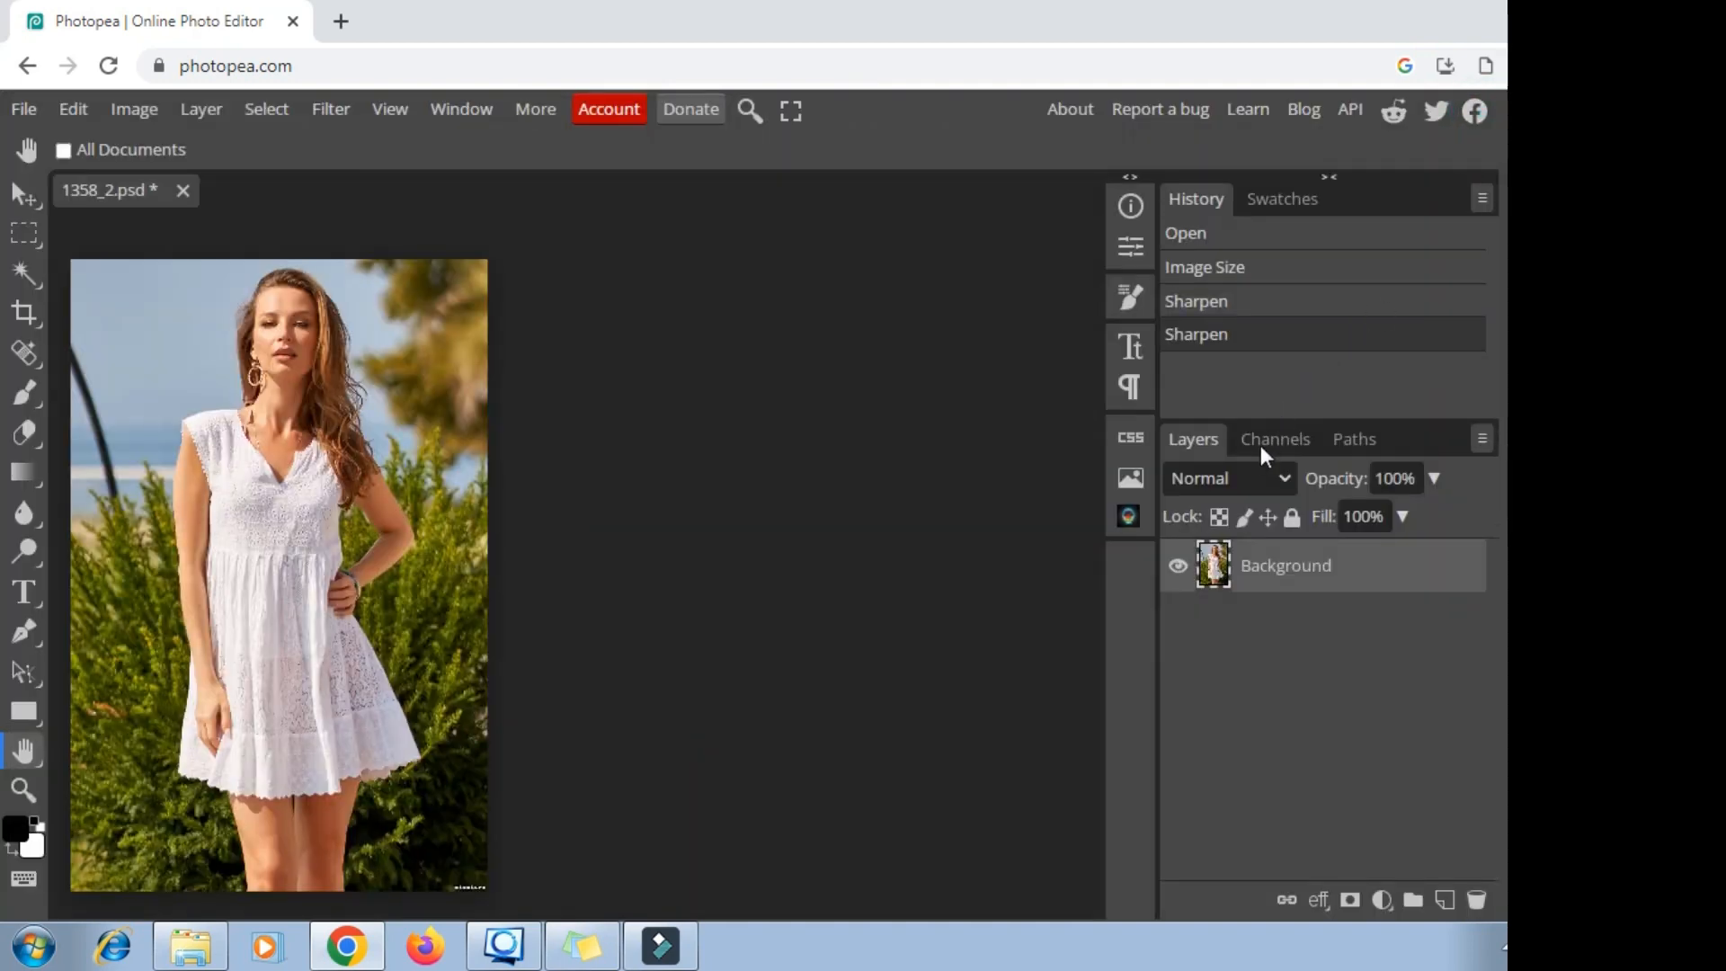
Open the Dezgo Stable Diffusion plugin, enlarge its window and switch it to Inpainting from text mode
click(1127, 513)
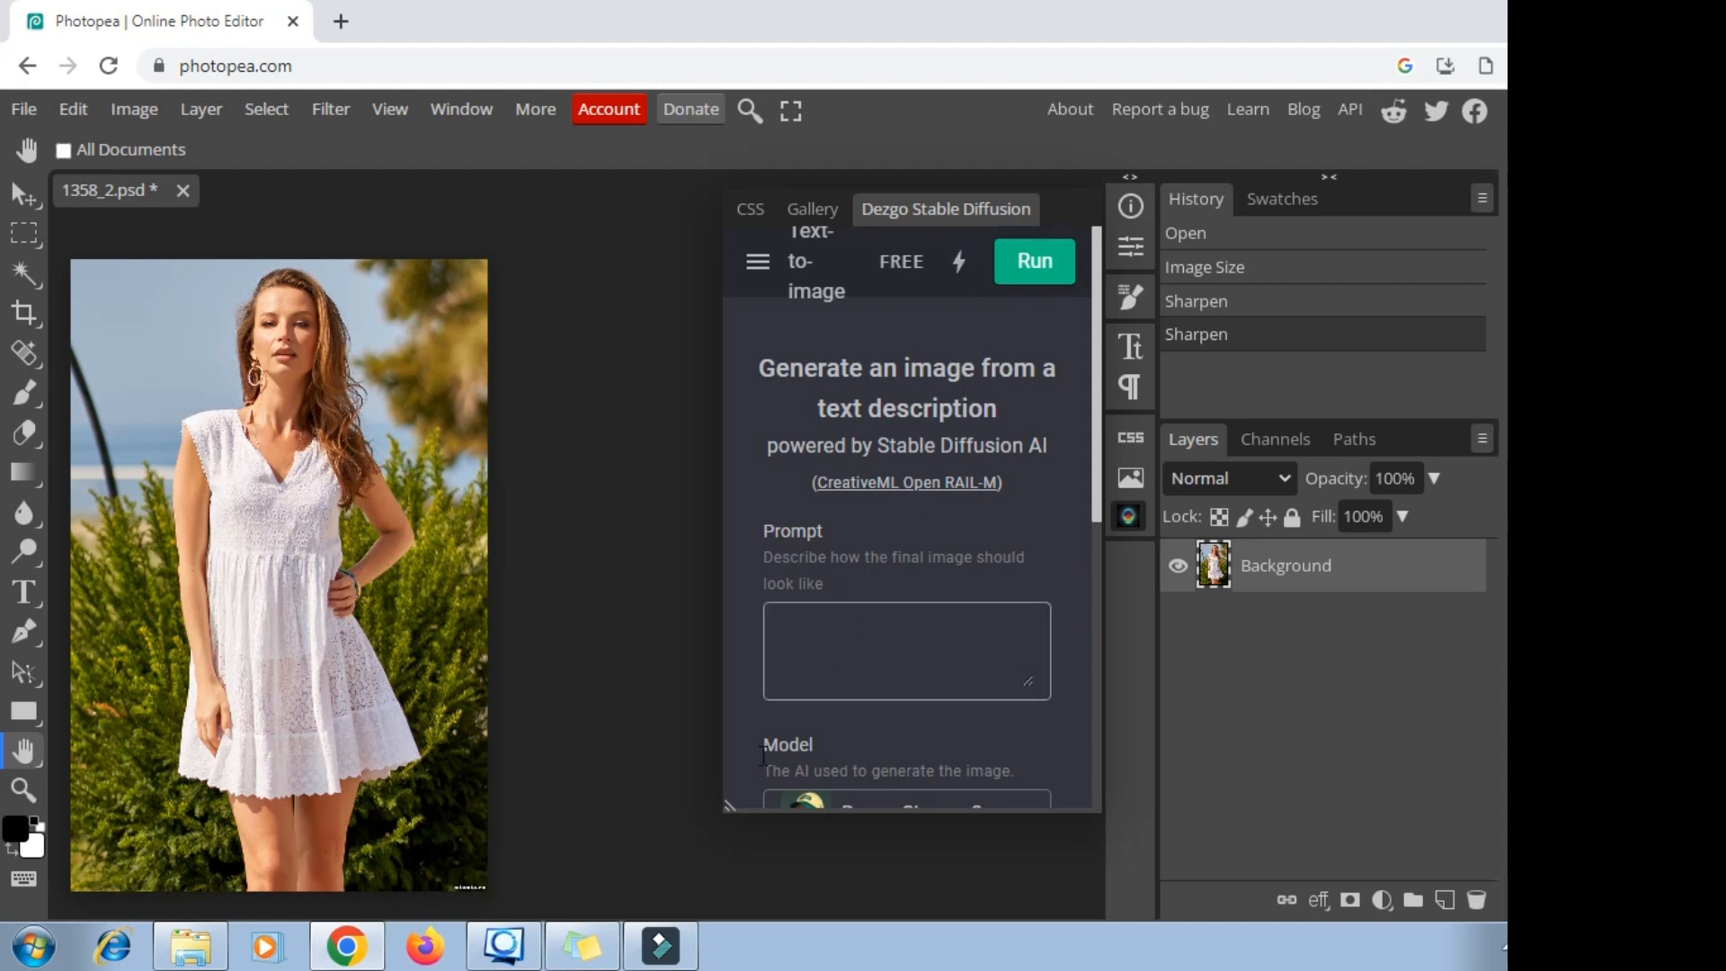
drag(723, 814, 552, 903)
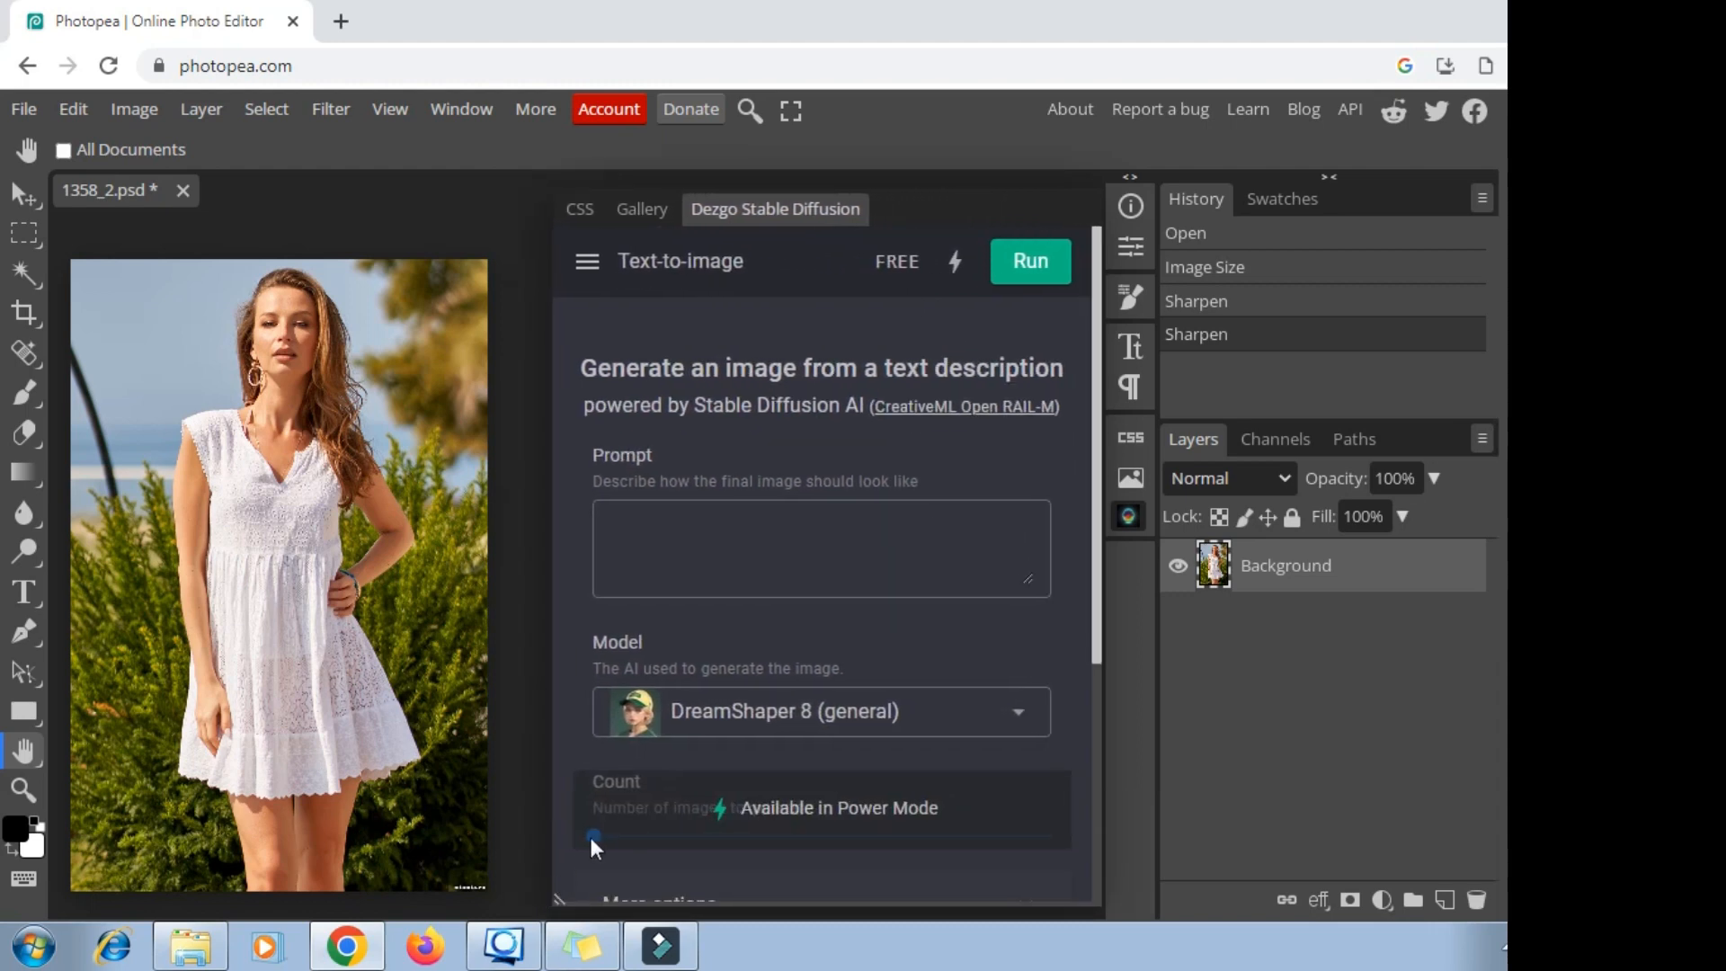
click(589, 263)
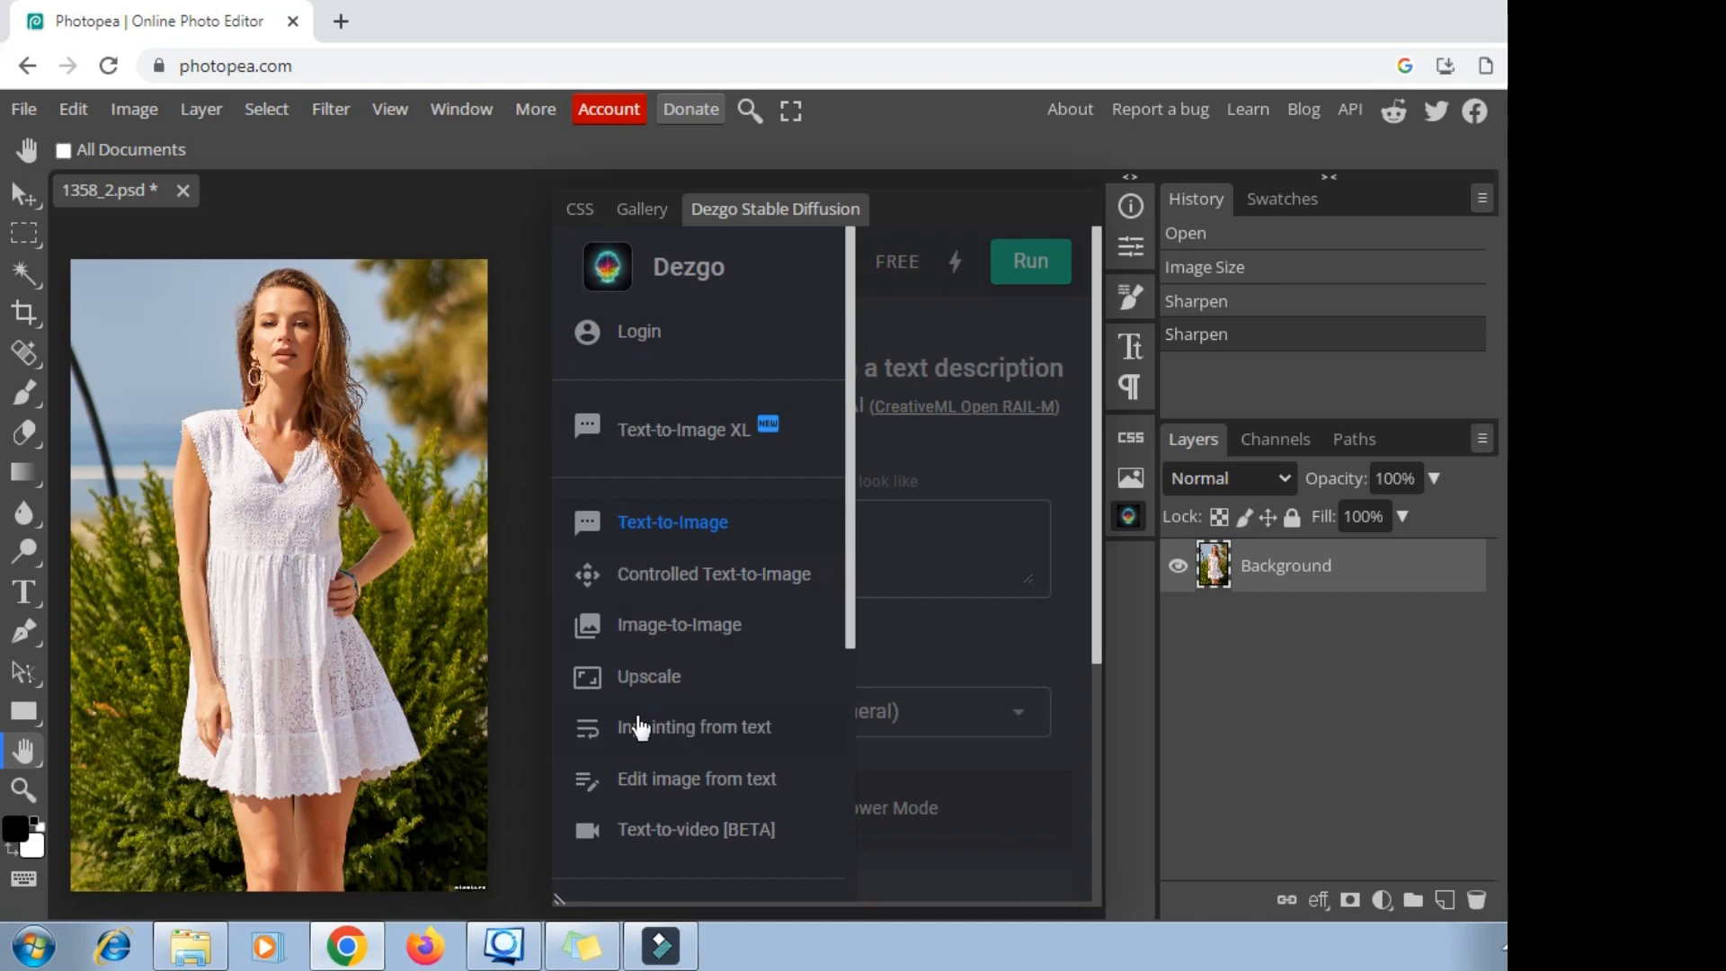
click(747, 724)
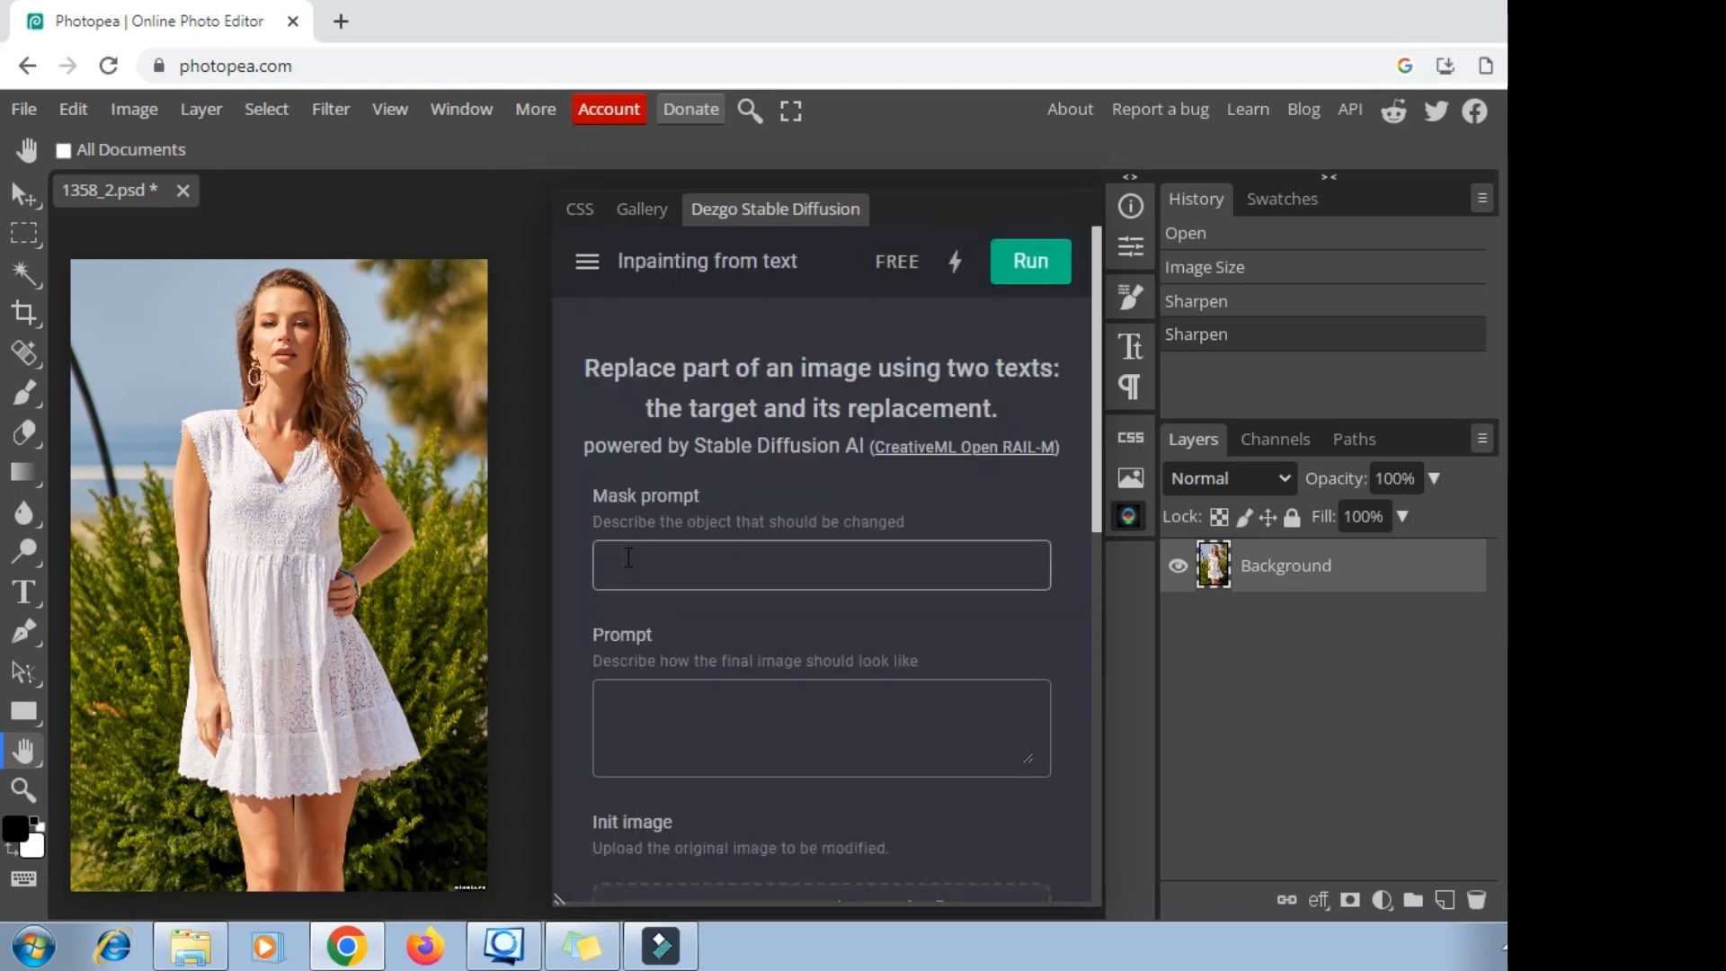
Copy "skirt, pants, shirts, clothes, dresses, full body" from the sticky note into the plugin's mask prompt
click(583, 946)
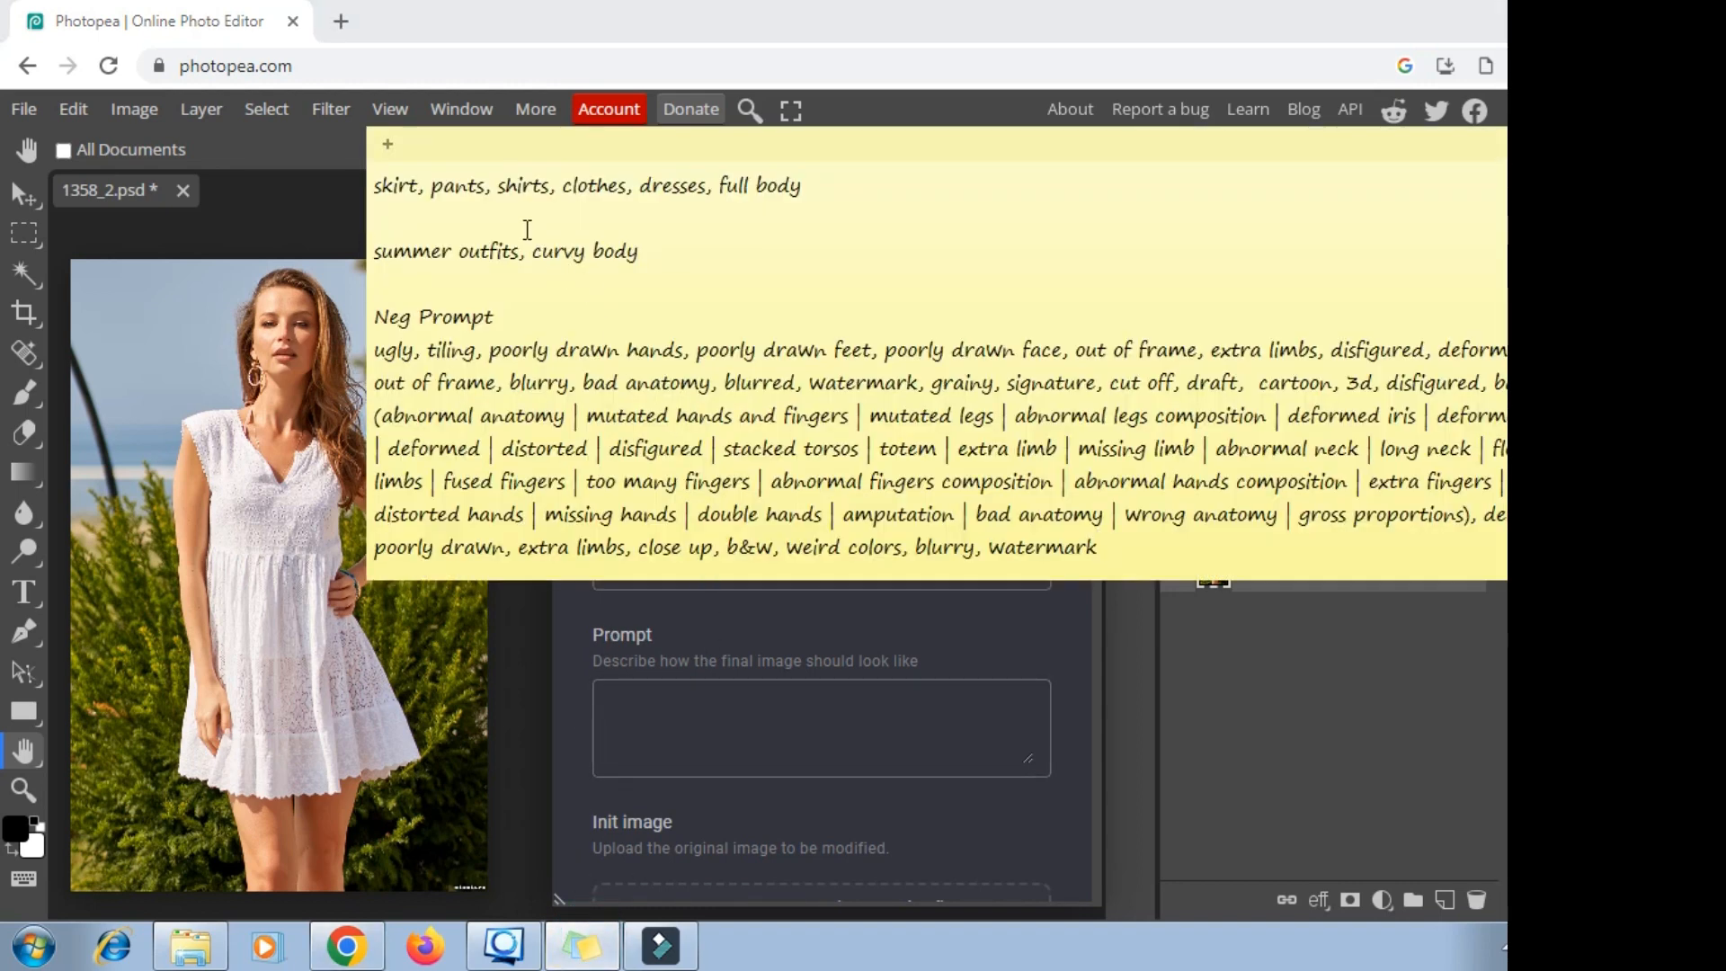
triple_click(529, 184)
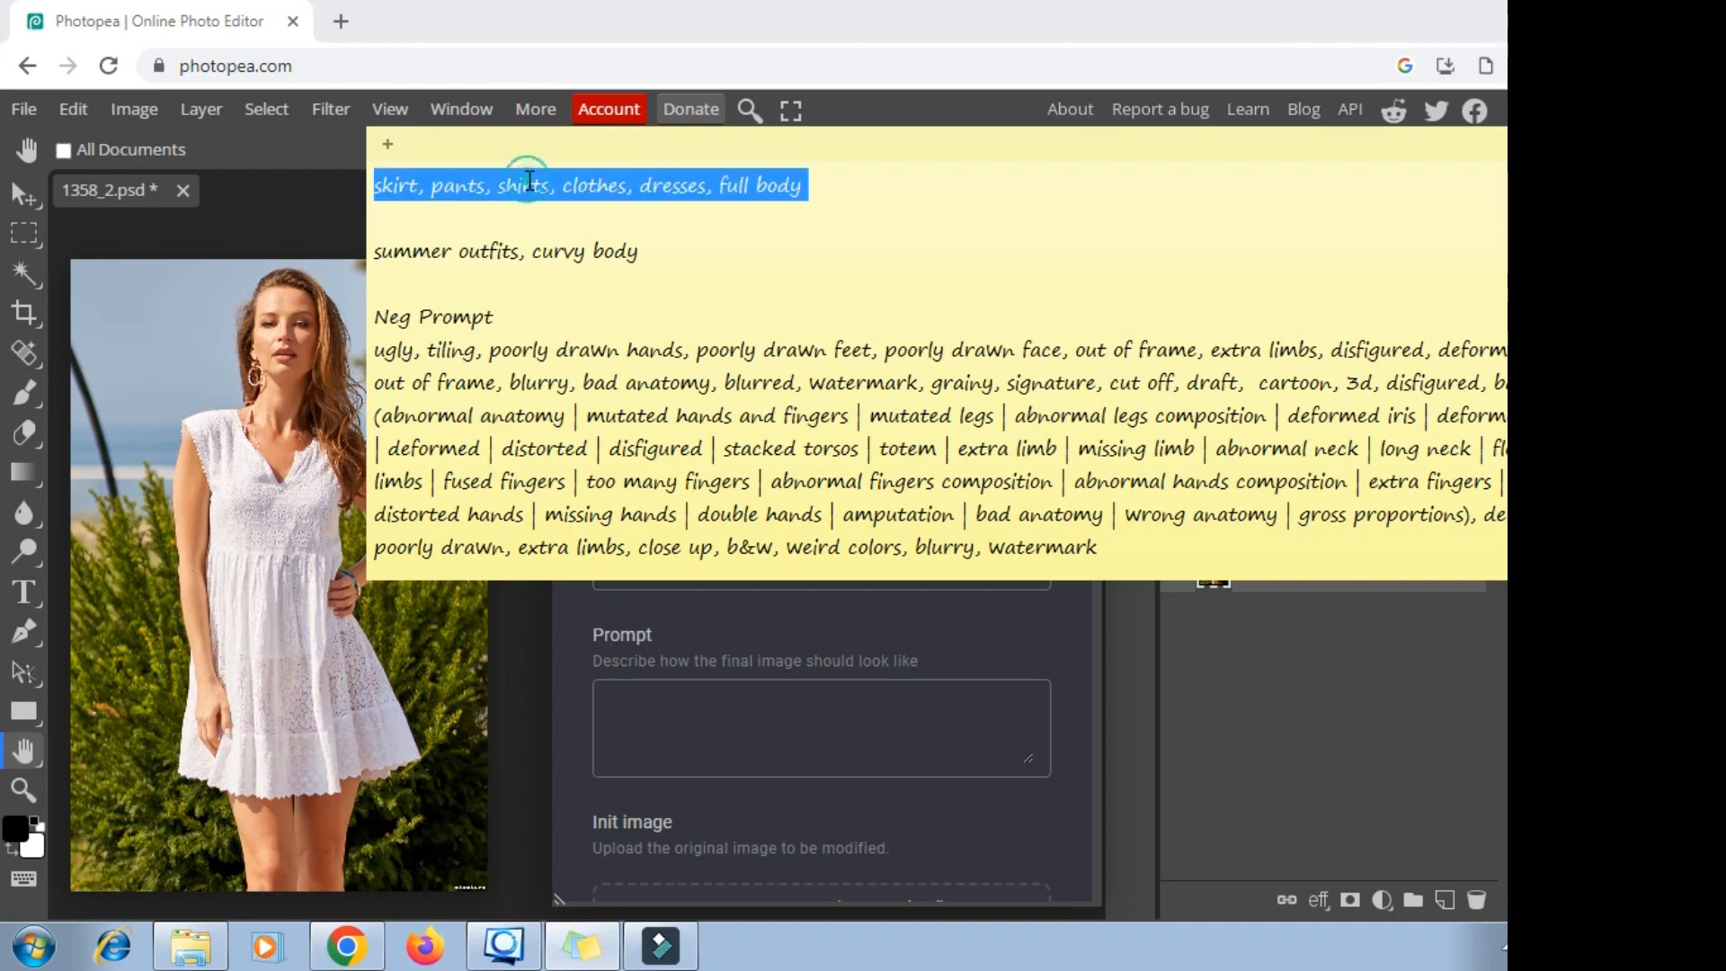
right_click(530, 185)
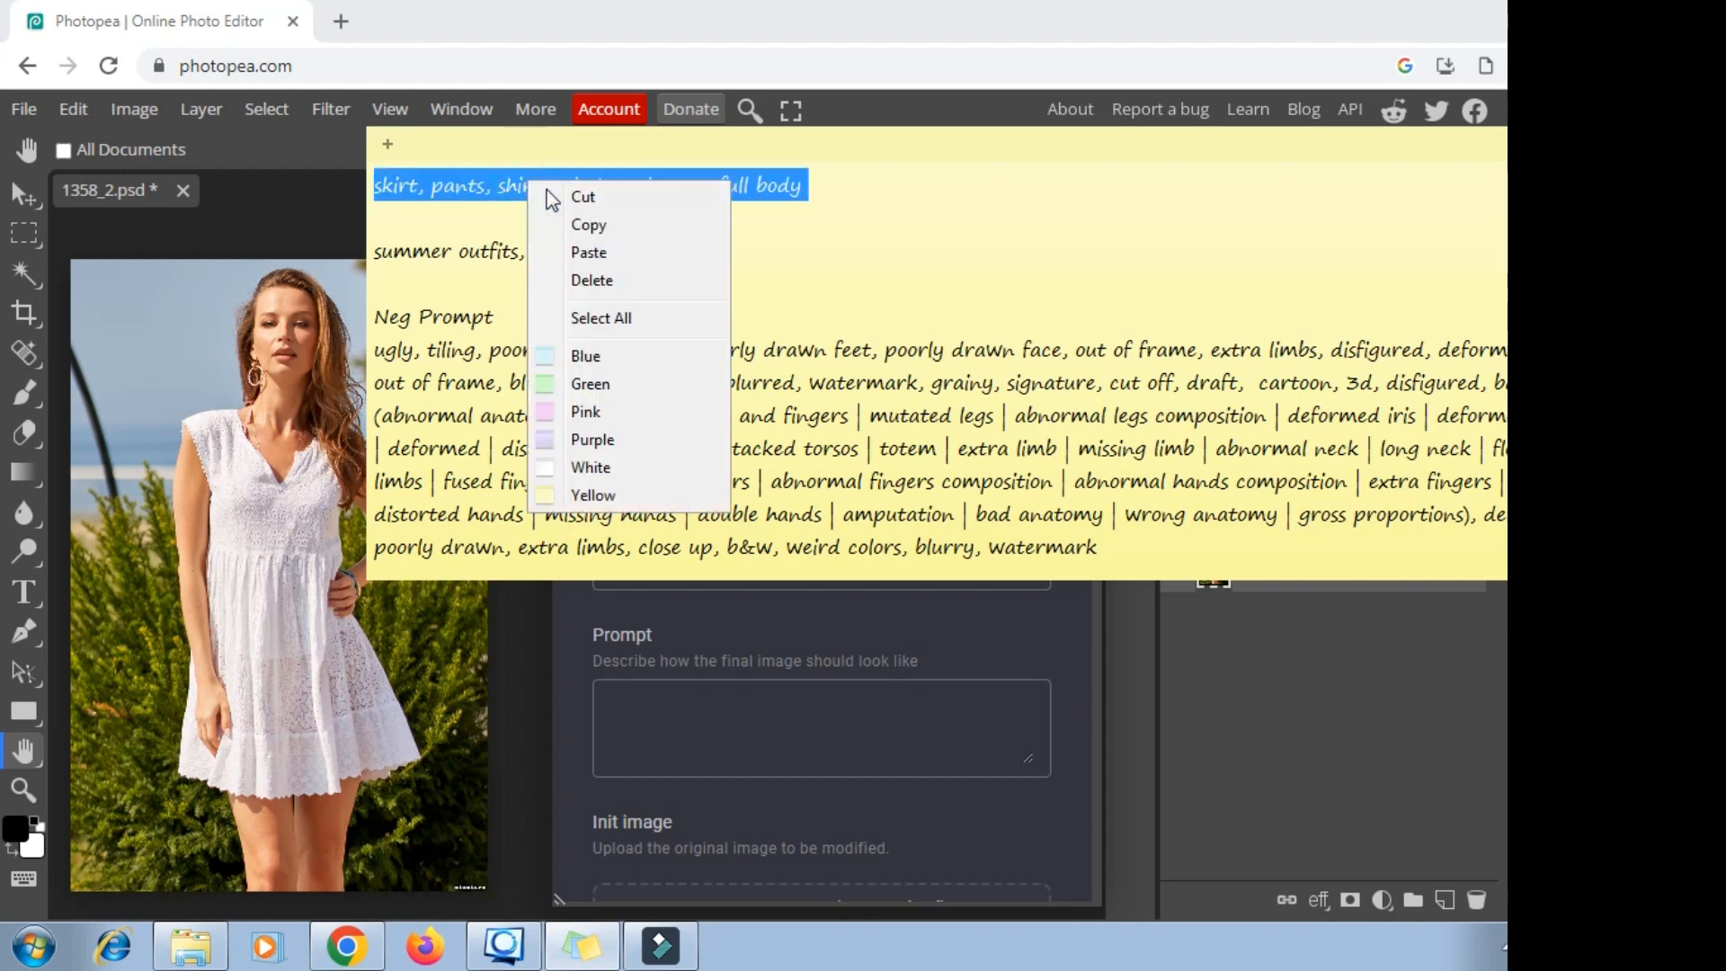
click(579, 225)
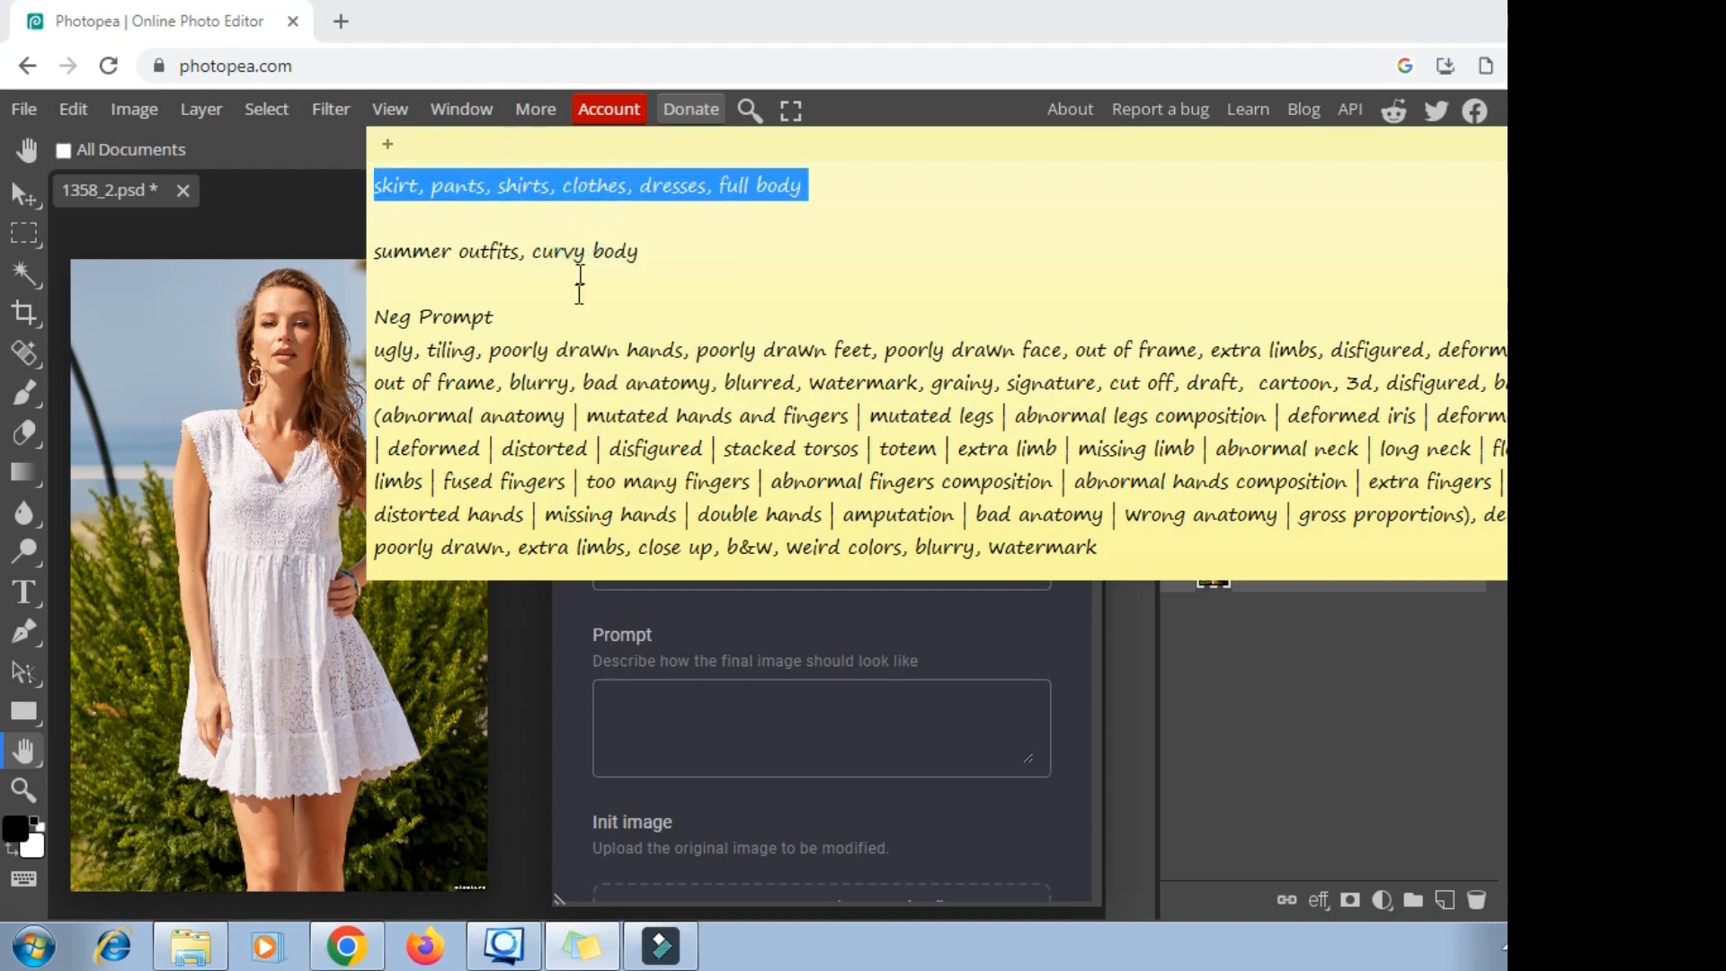
click(564, 665)
click(627, 564)
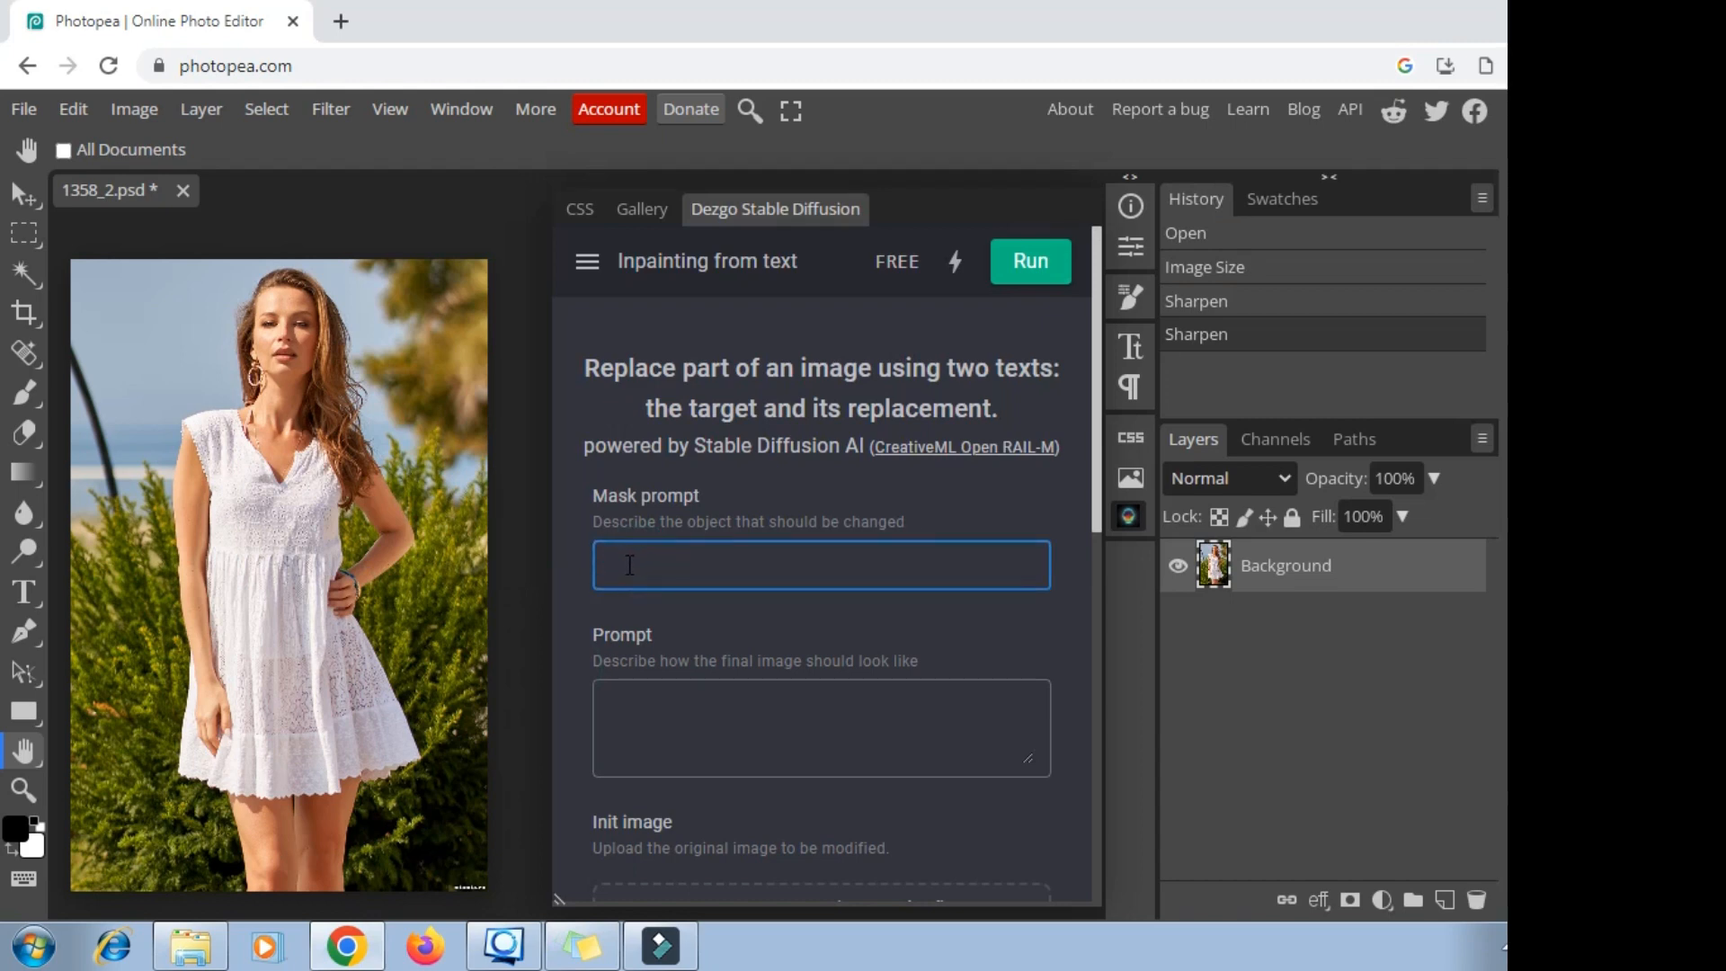
right_click(626, 564)
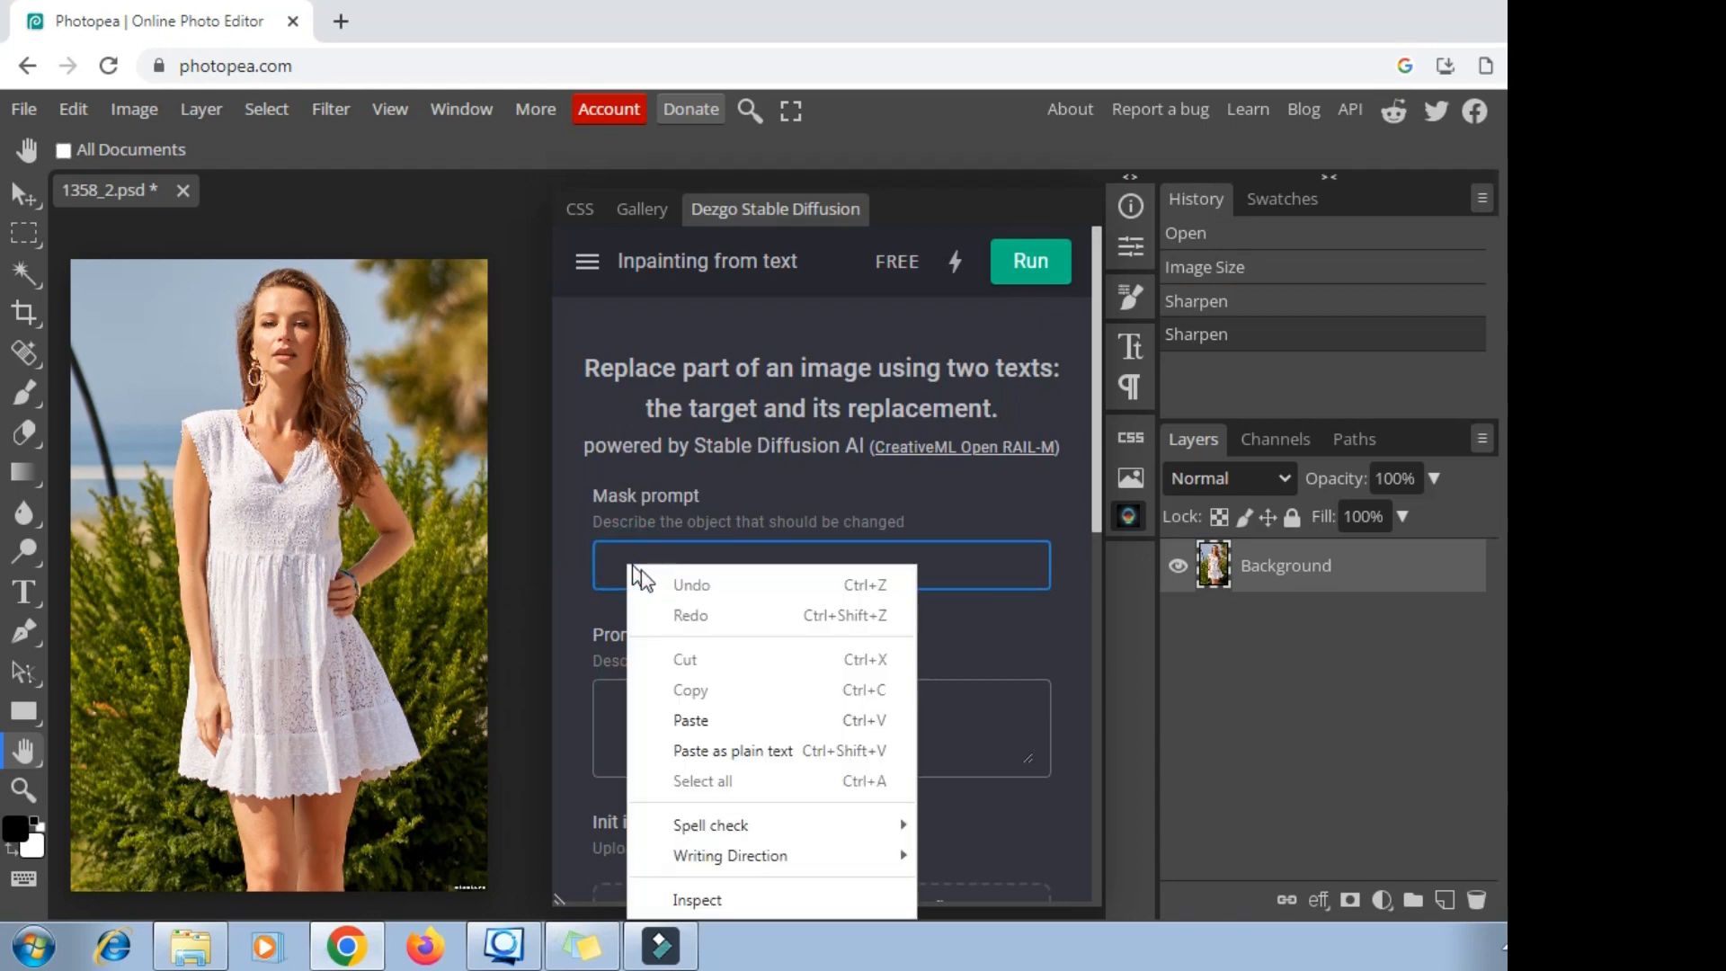
click(690, 720)
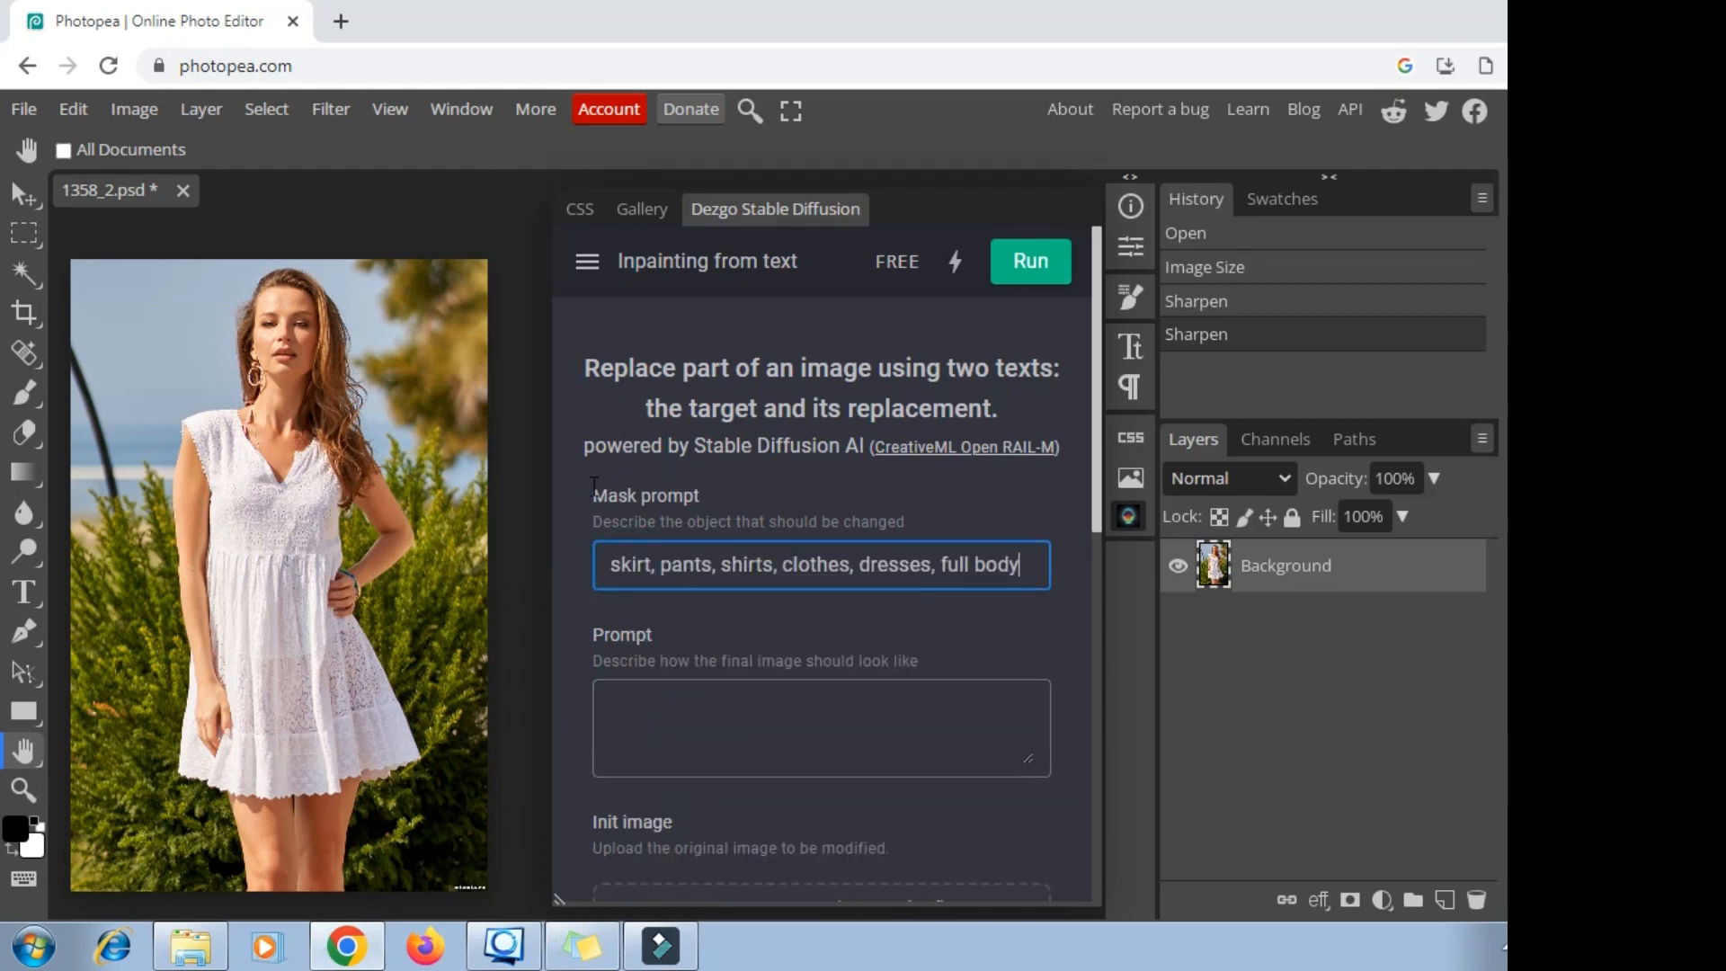
Copy "summer outfits, curvy body" from the sticky note into the plugin's Prompt field
click(606, 703)
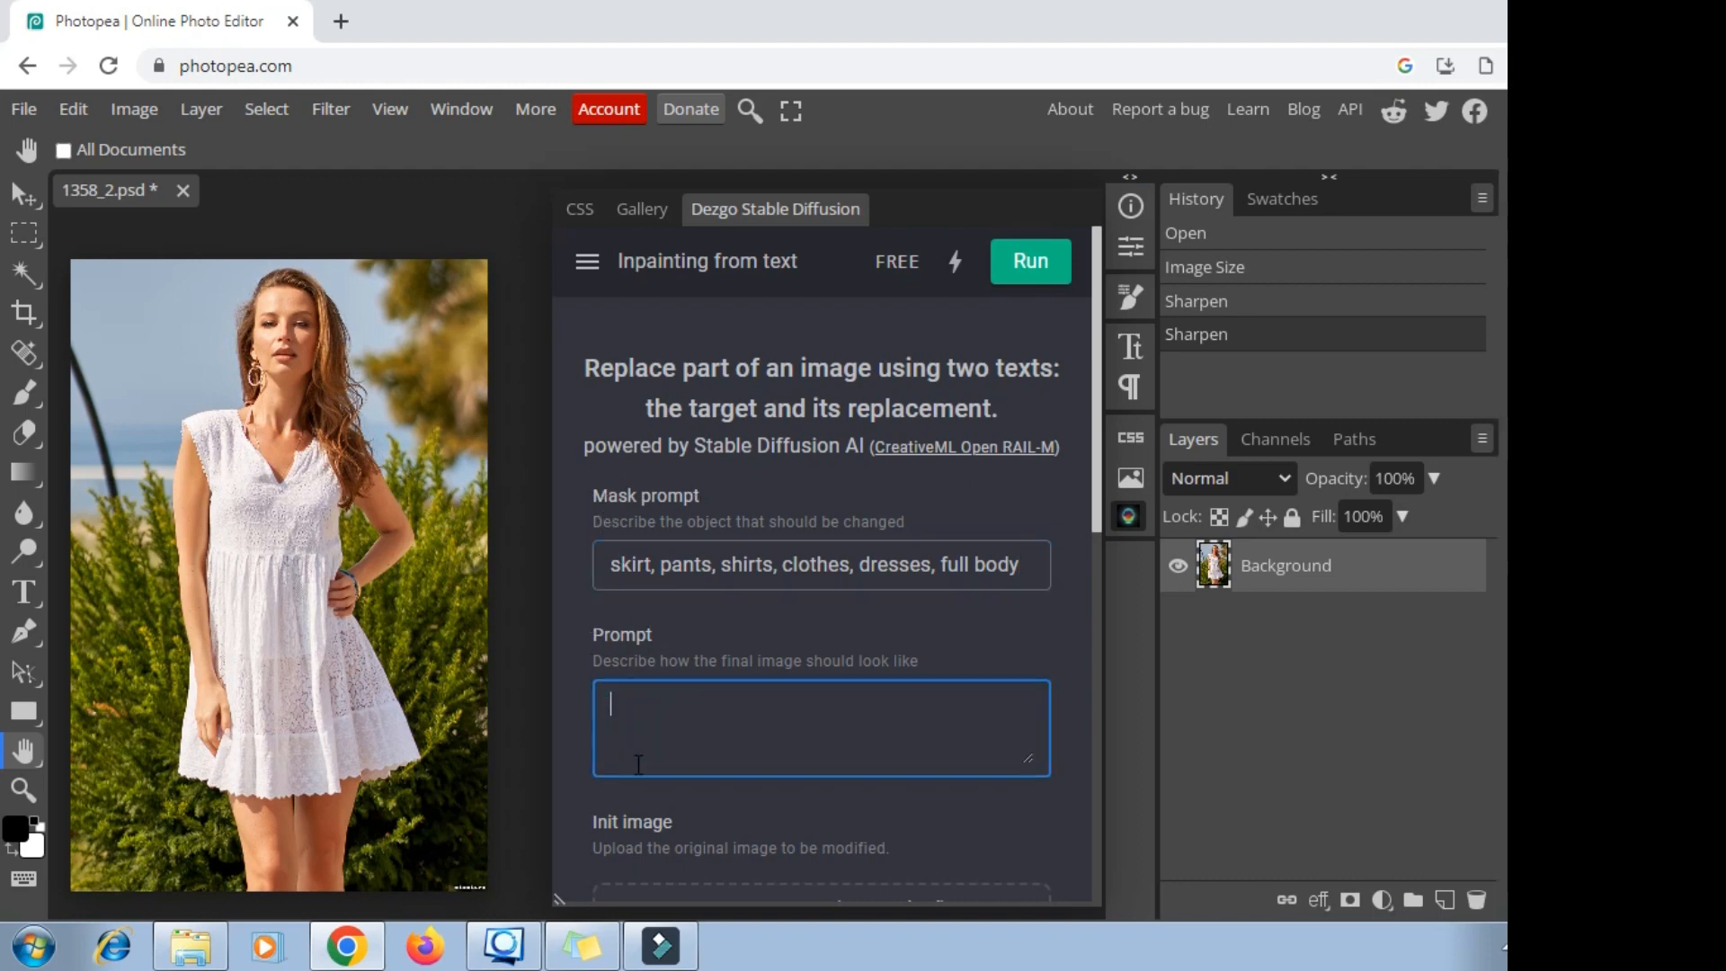
click(597, 951)
triple_click(622, 255)
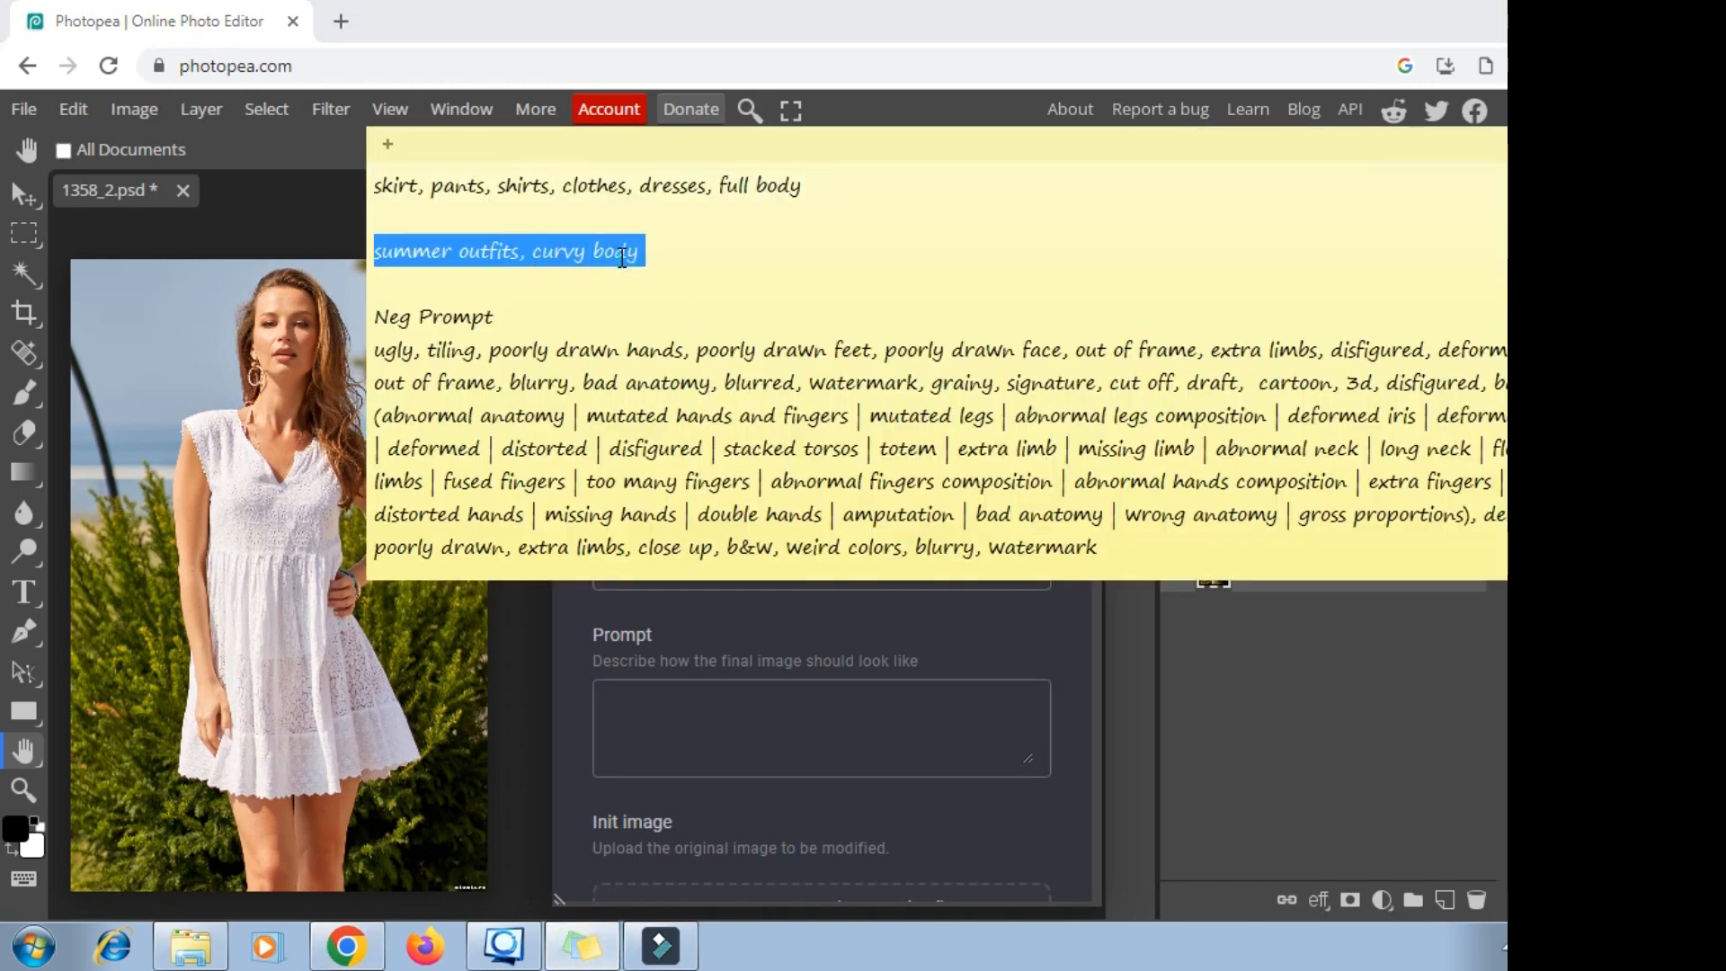
right_click(646, 256)
click(677, 304)
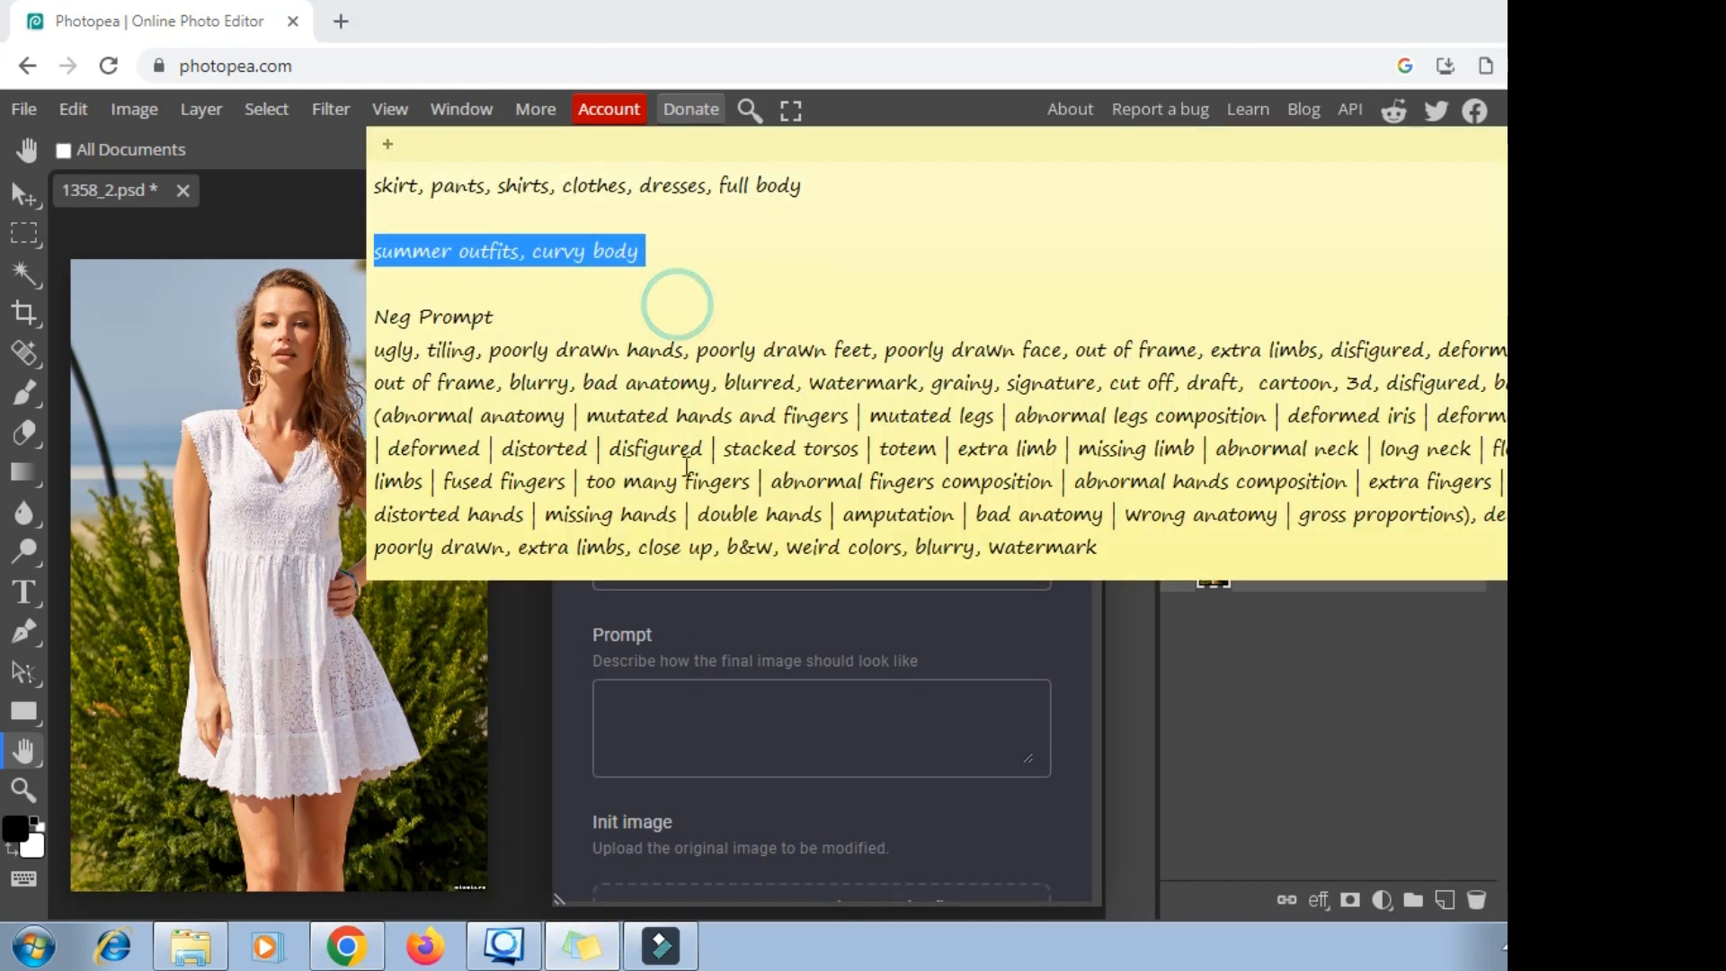
click(645, 705)
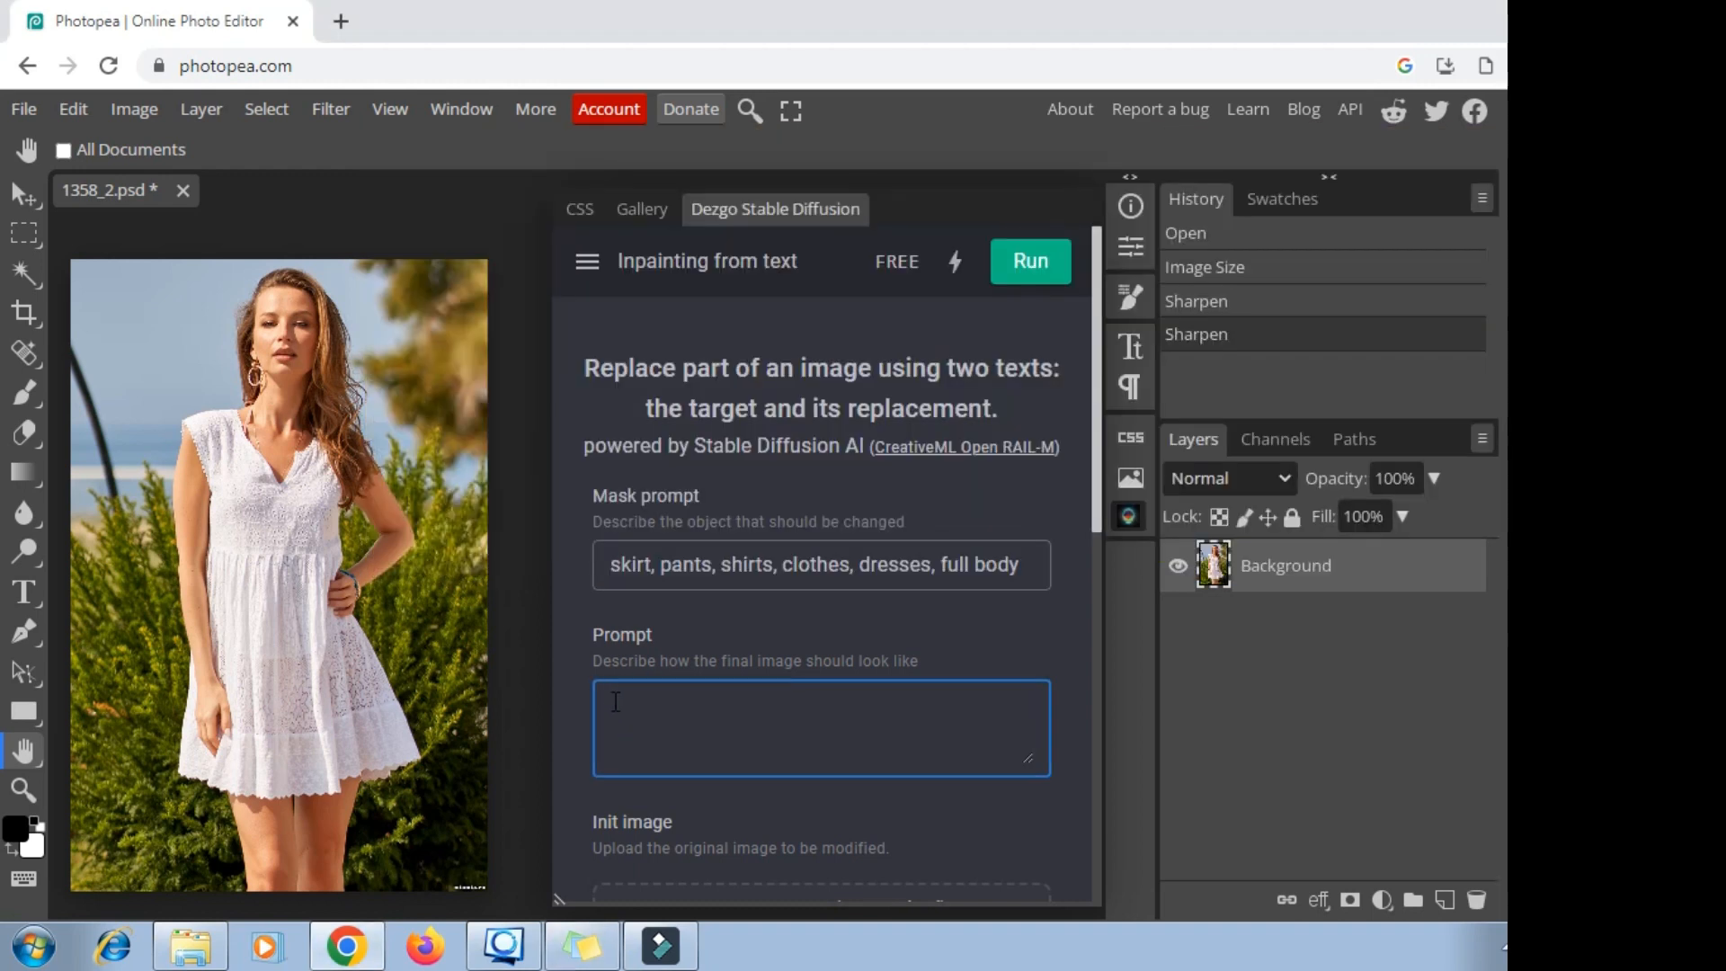
right_click(615, 702)
click(675, 500)
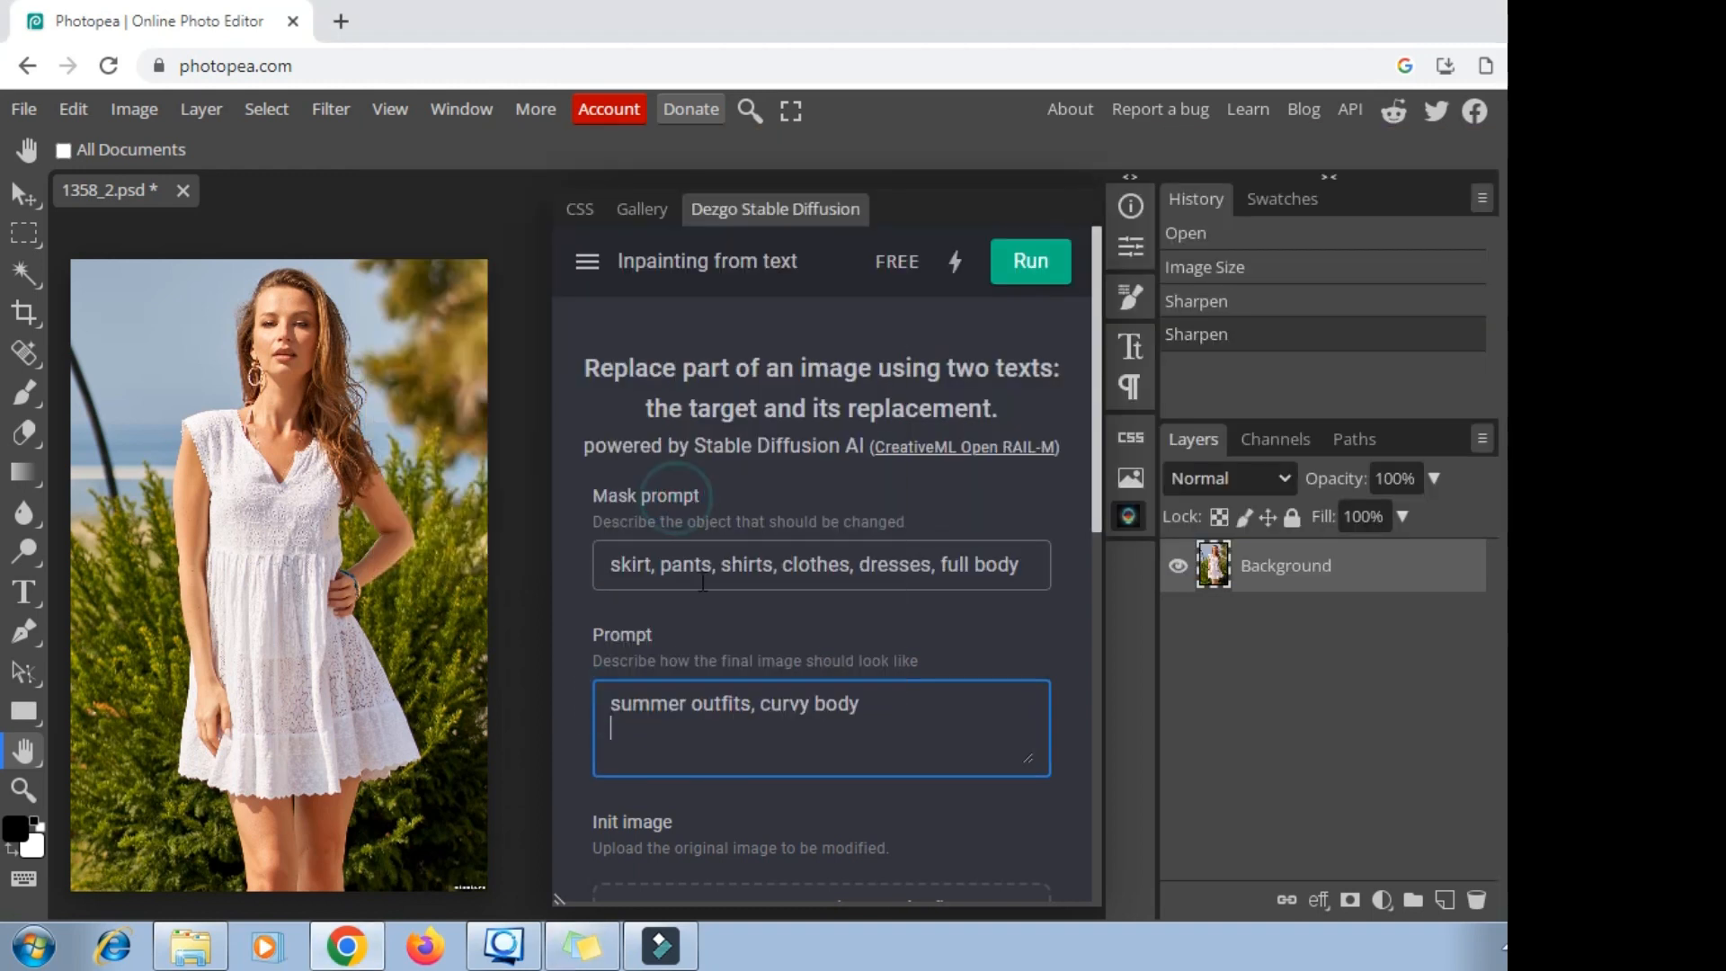
Upload the image 1358_2 from the Downloads folder as the init image
scroll(703, 582, down, 3)
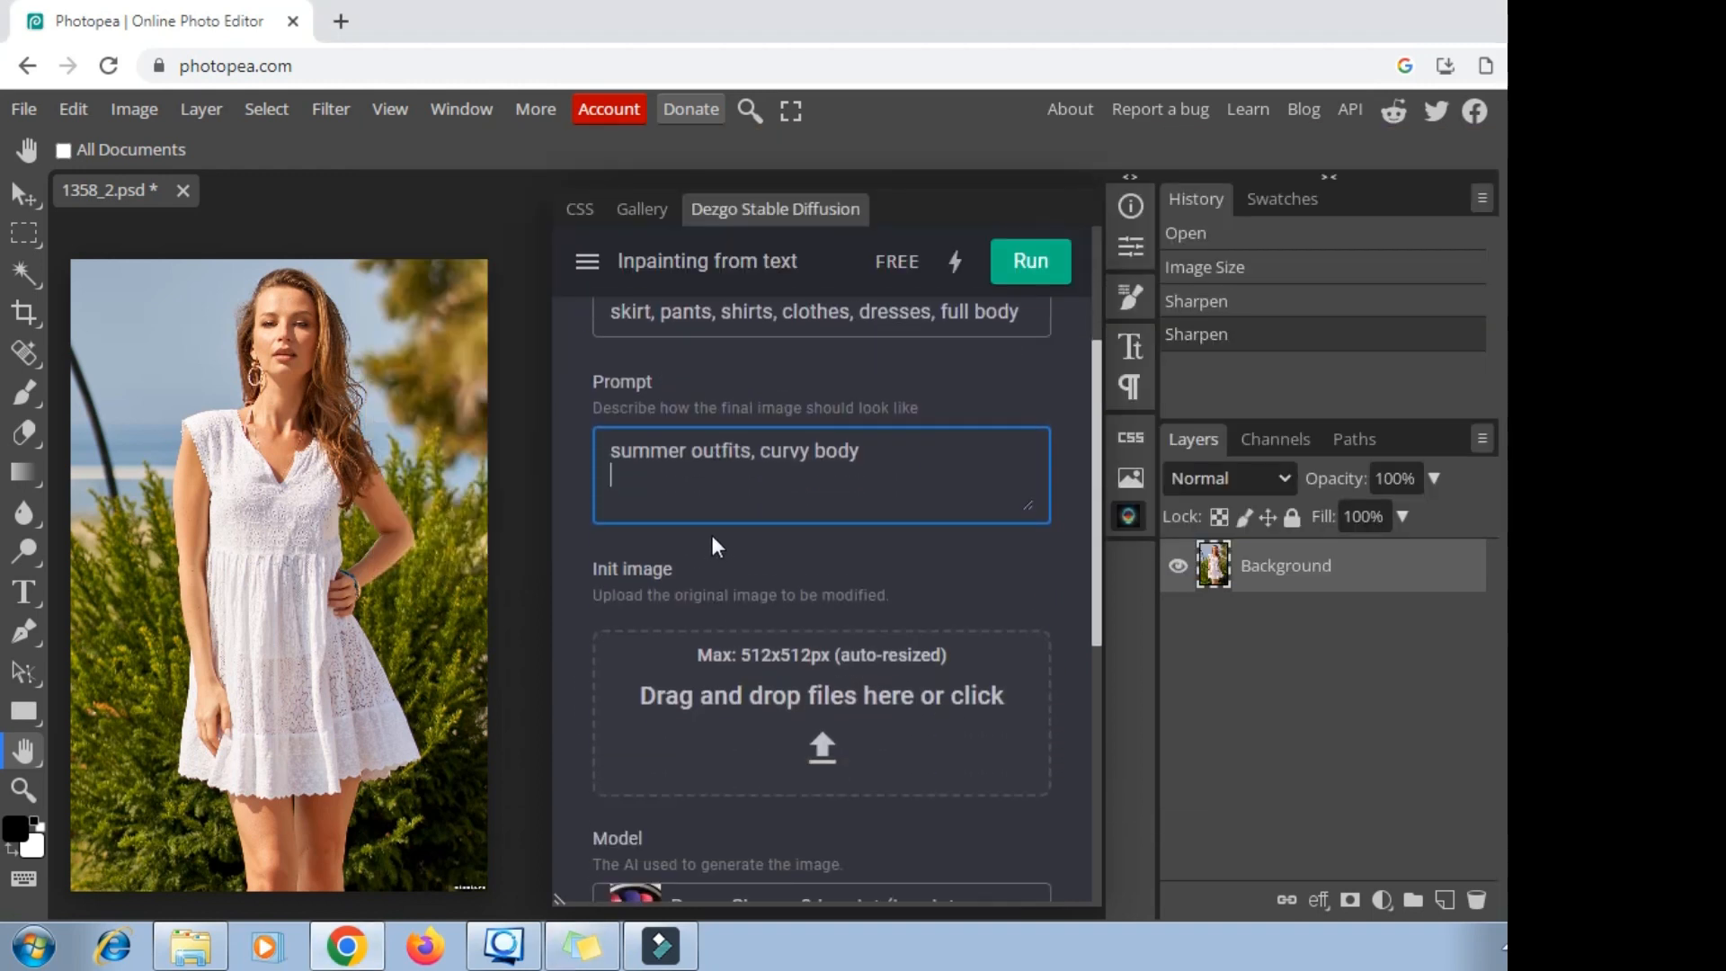
scroll(719, 546, down, 2)
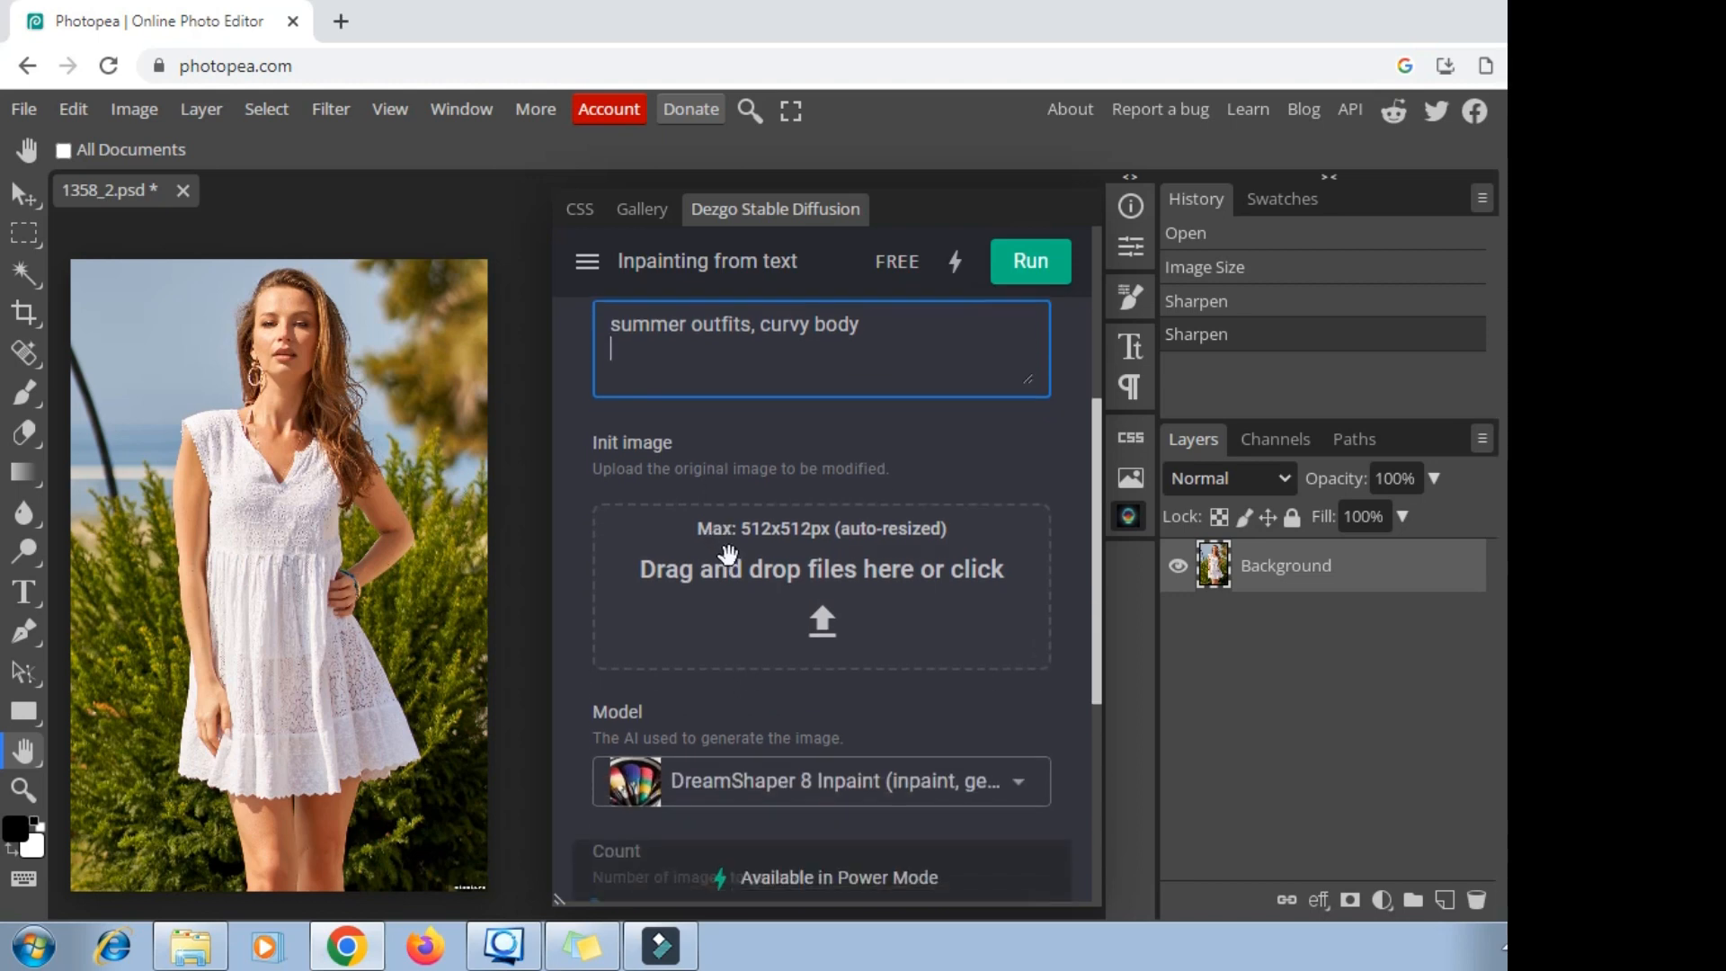
click(829, 632)
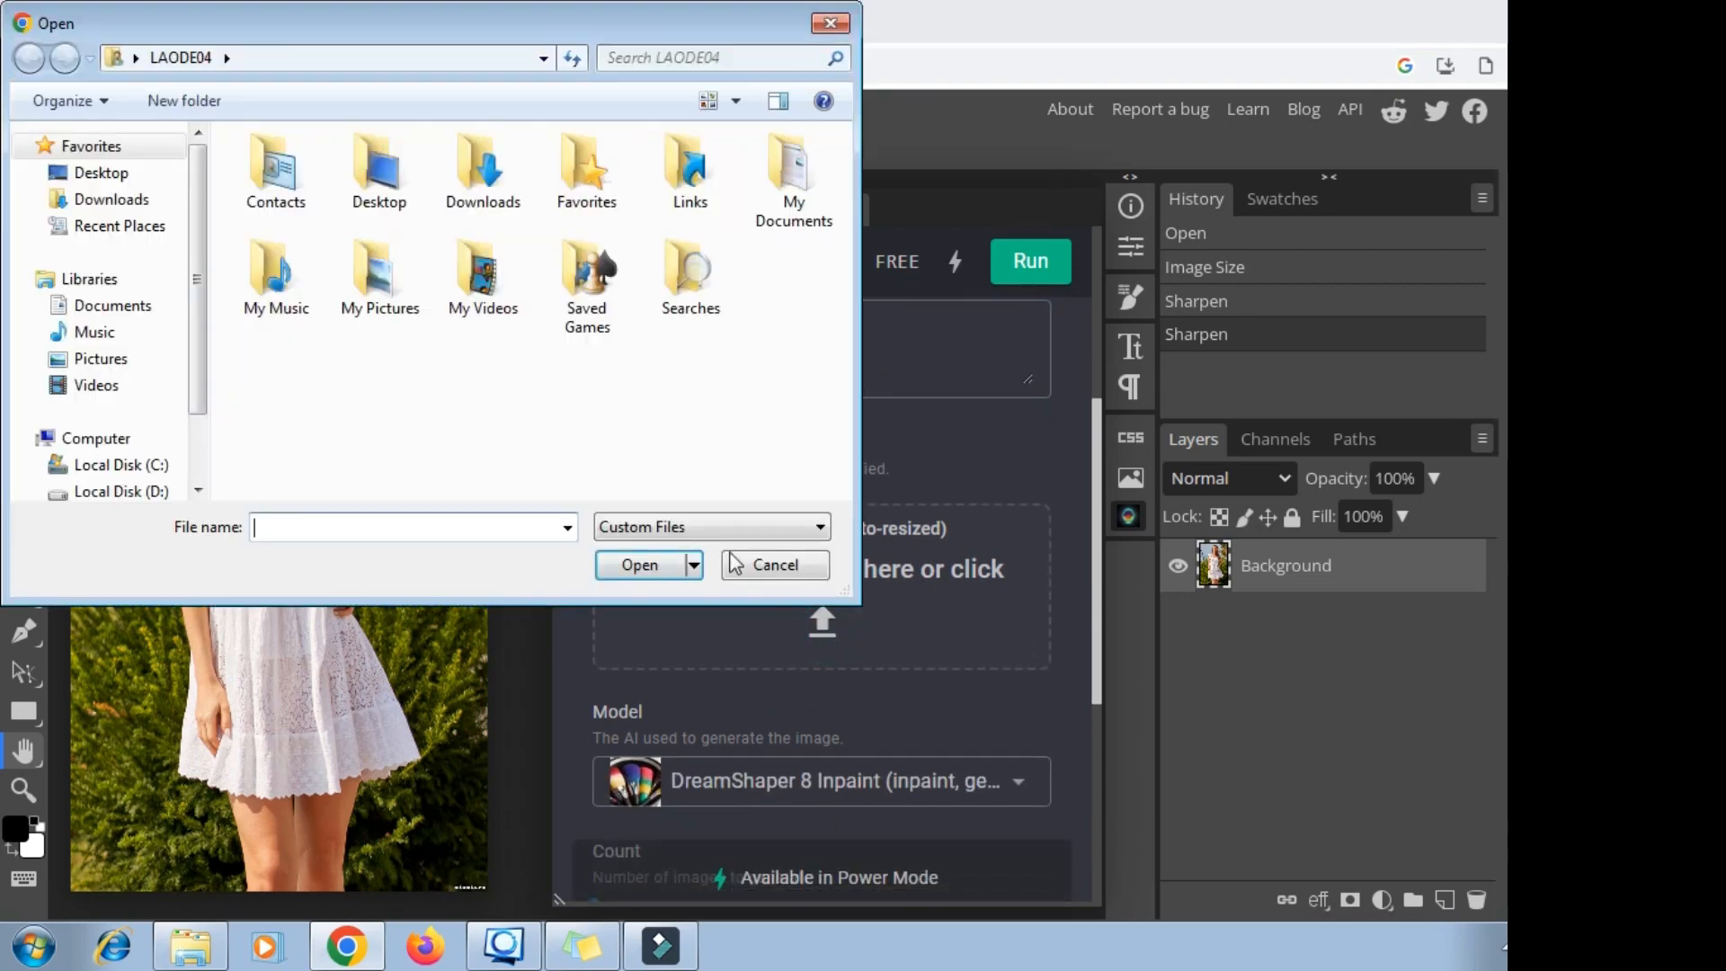
click(135, 200)
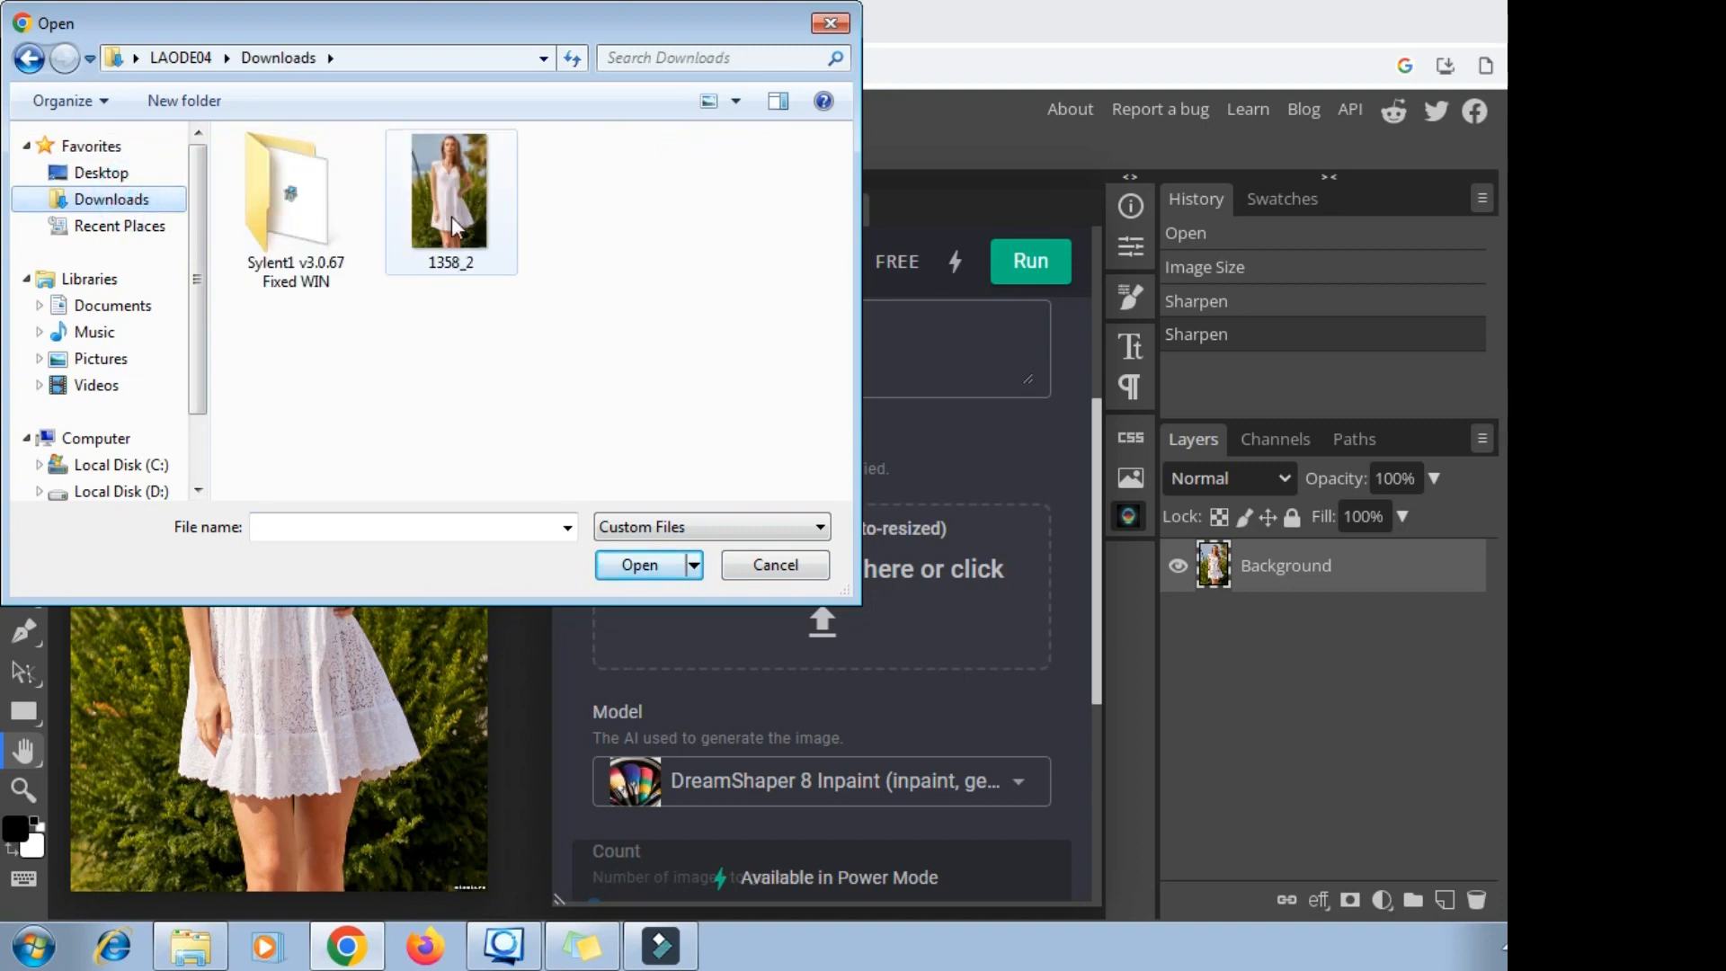
click(454, 220)
click(647, 570)
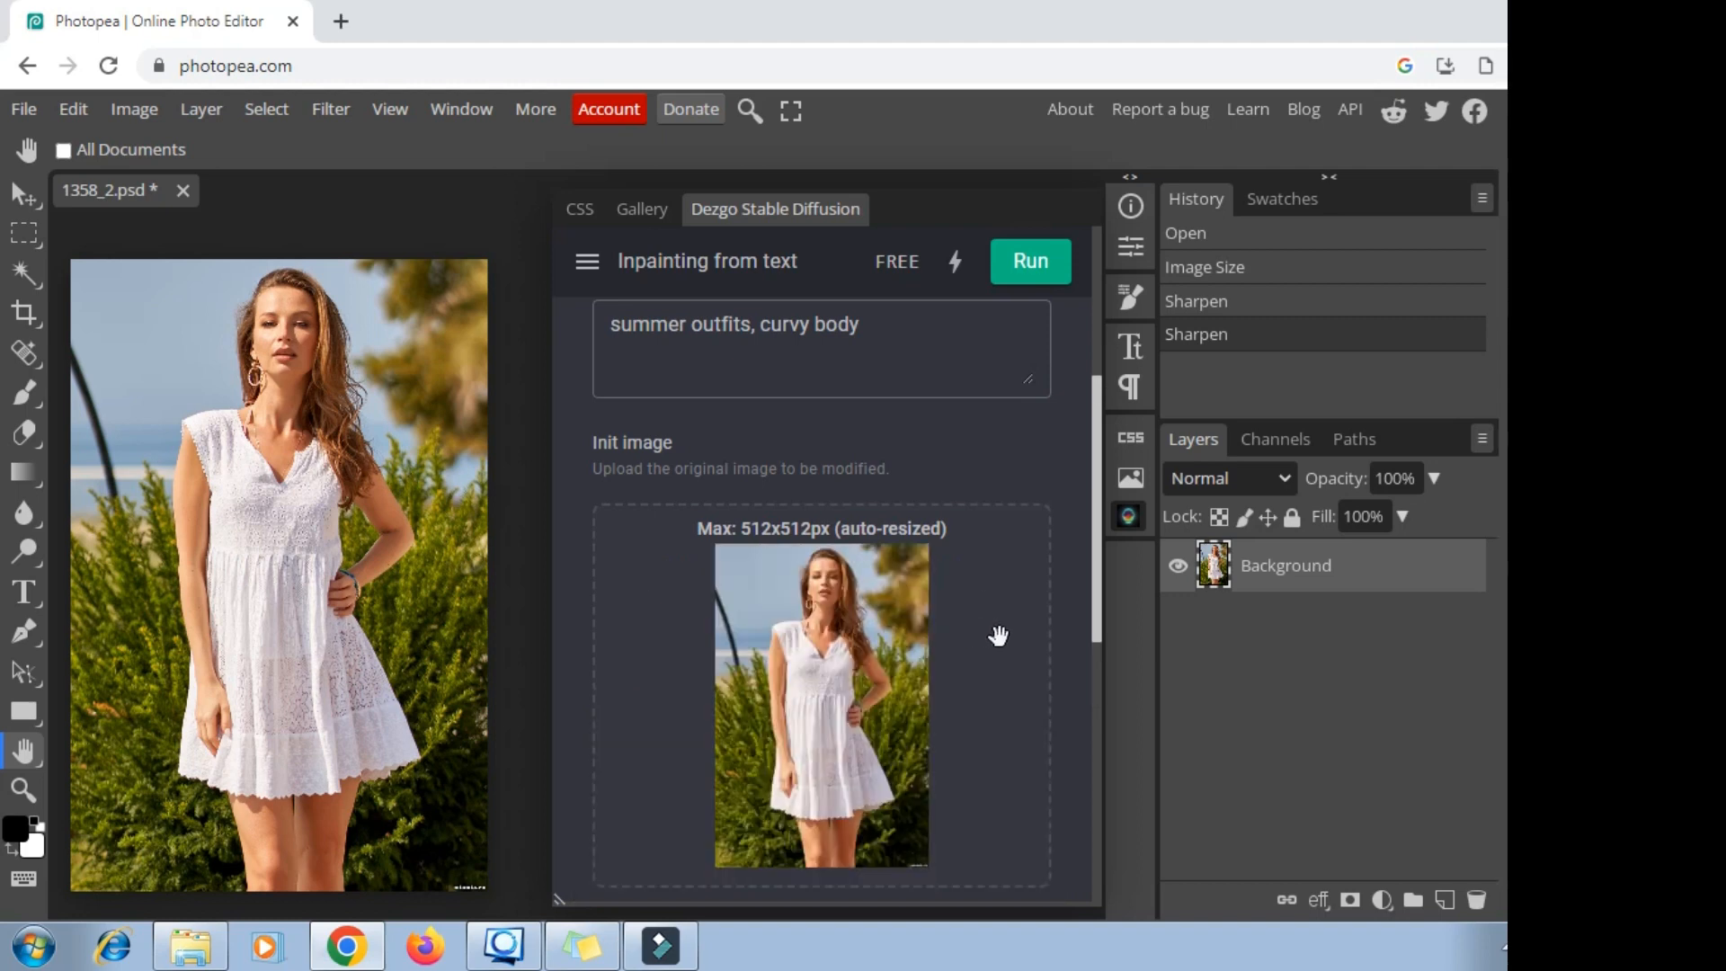
Expand the additional generation options and clear the existing negative prompt
drag(1093, 602, 1124, 854)
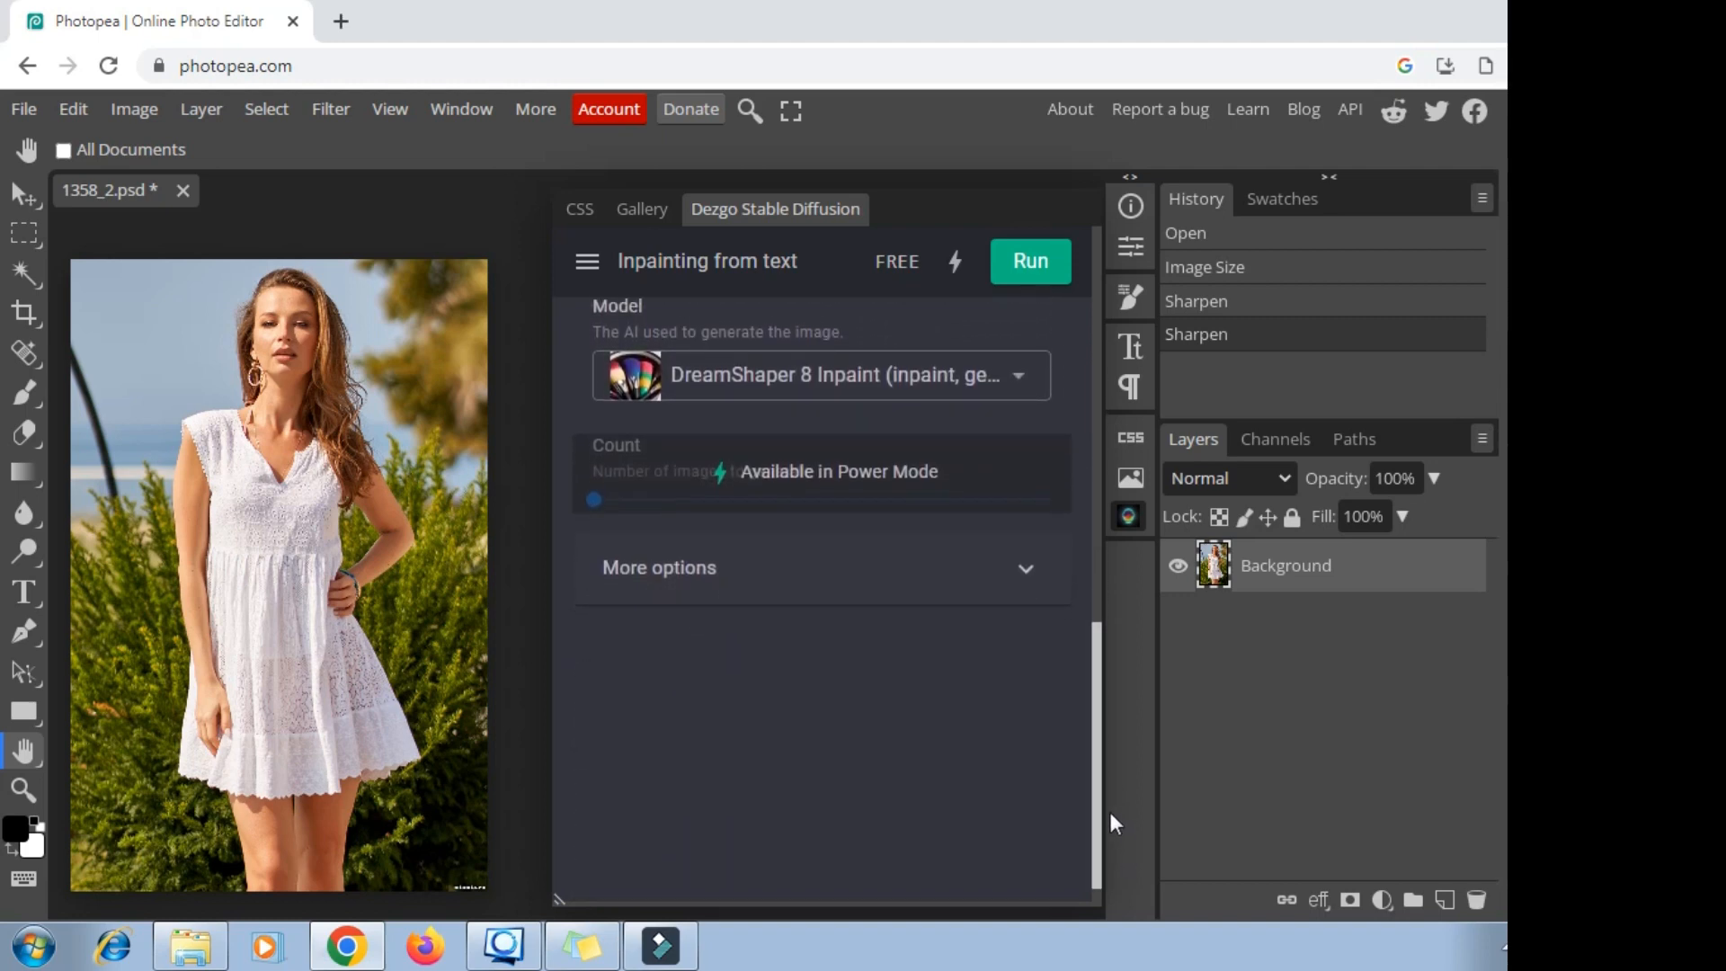
click(1027, 571)
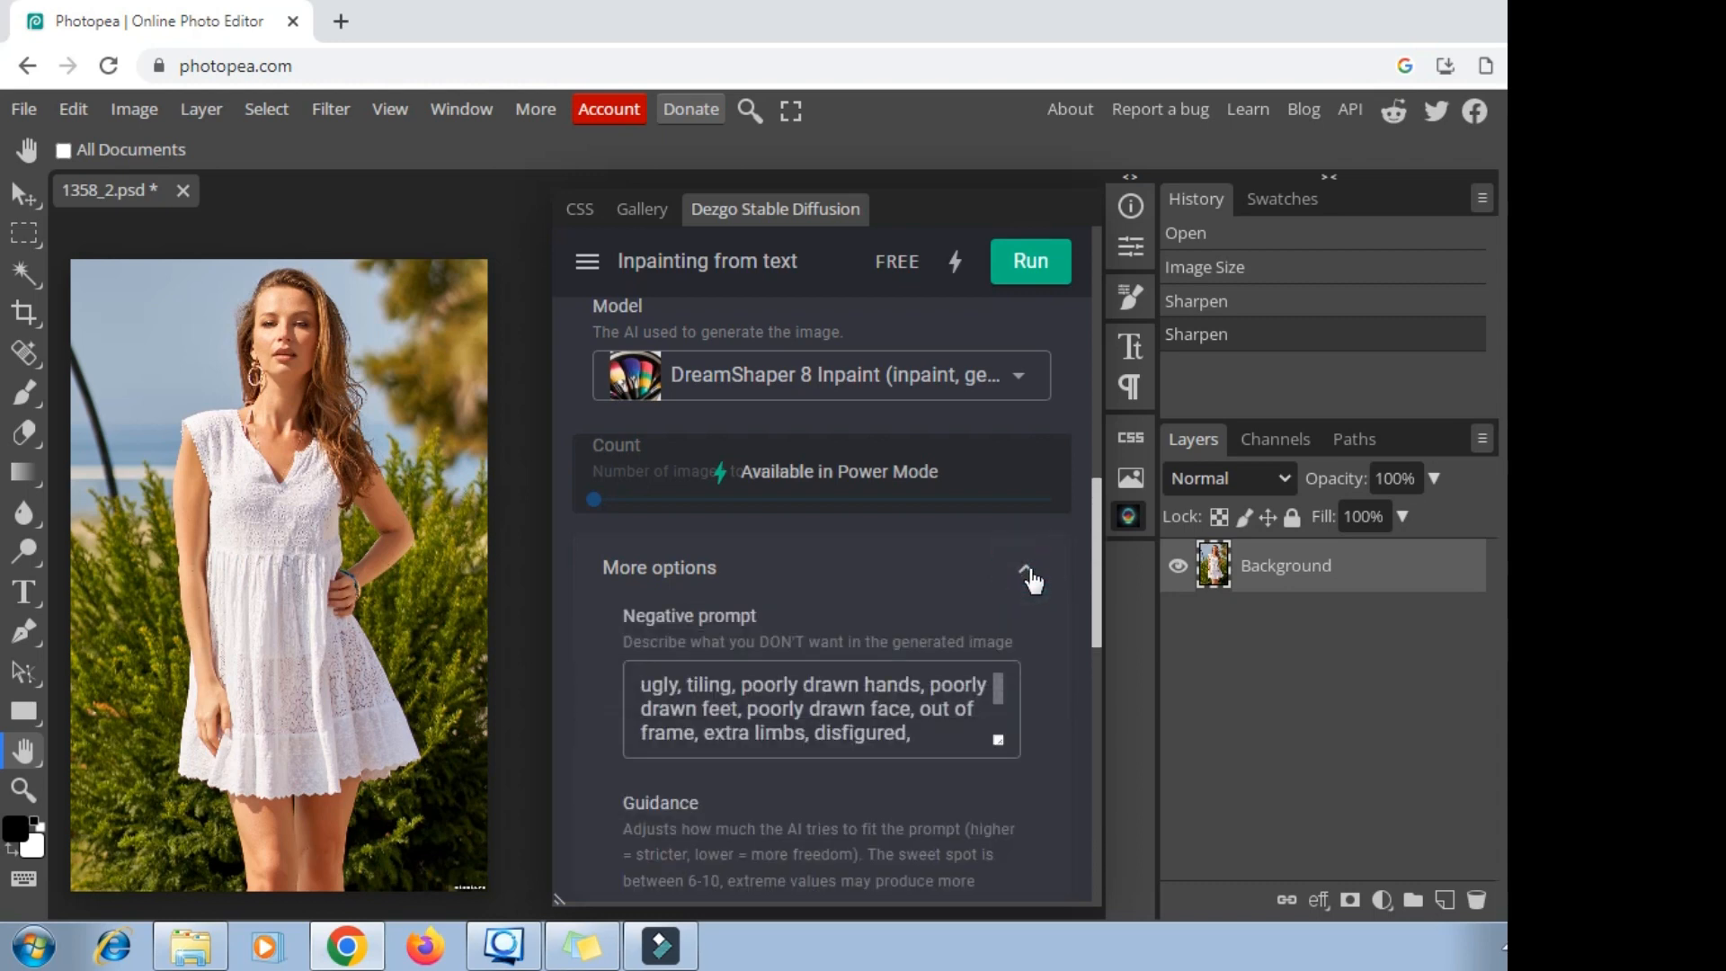
double_click(820, 705)
triple_click(821, 702)
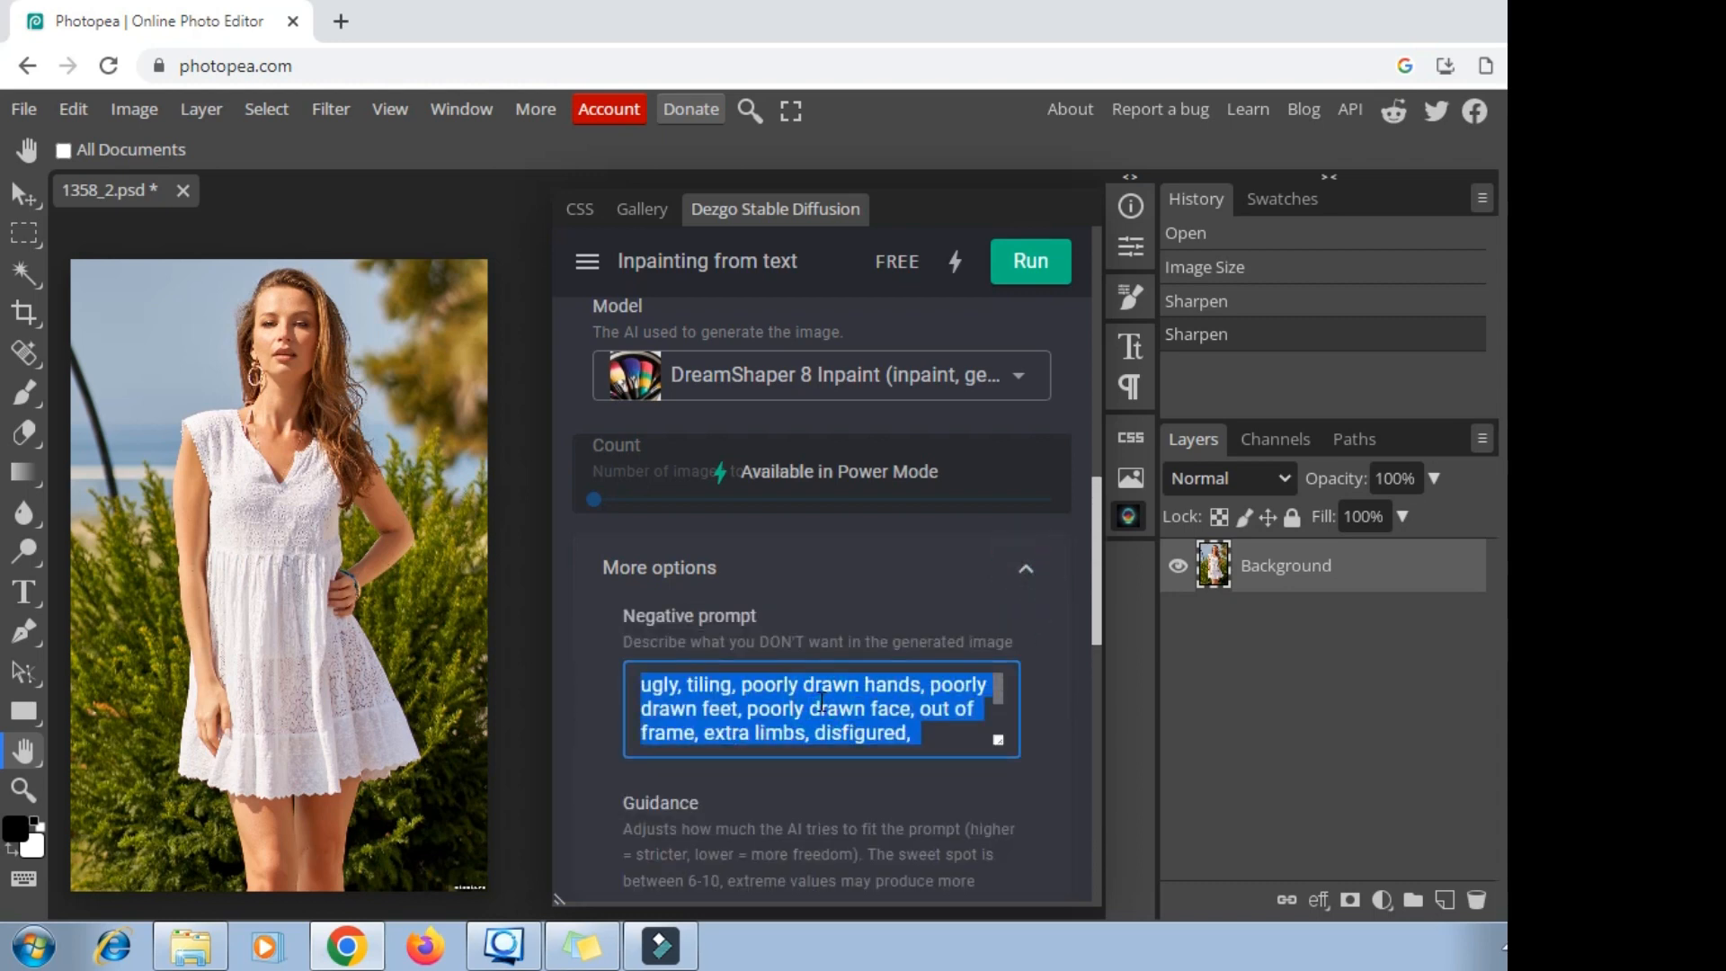
key(BackSpace)
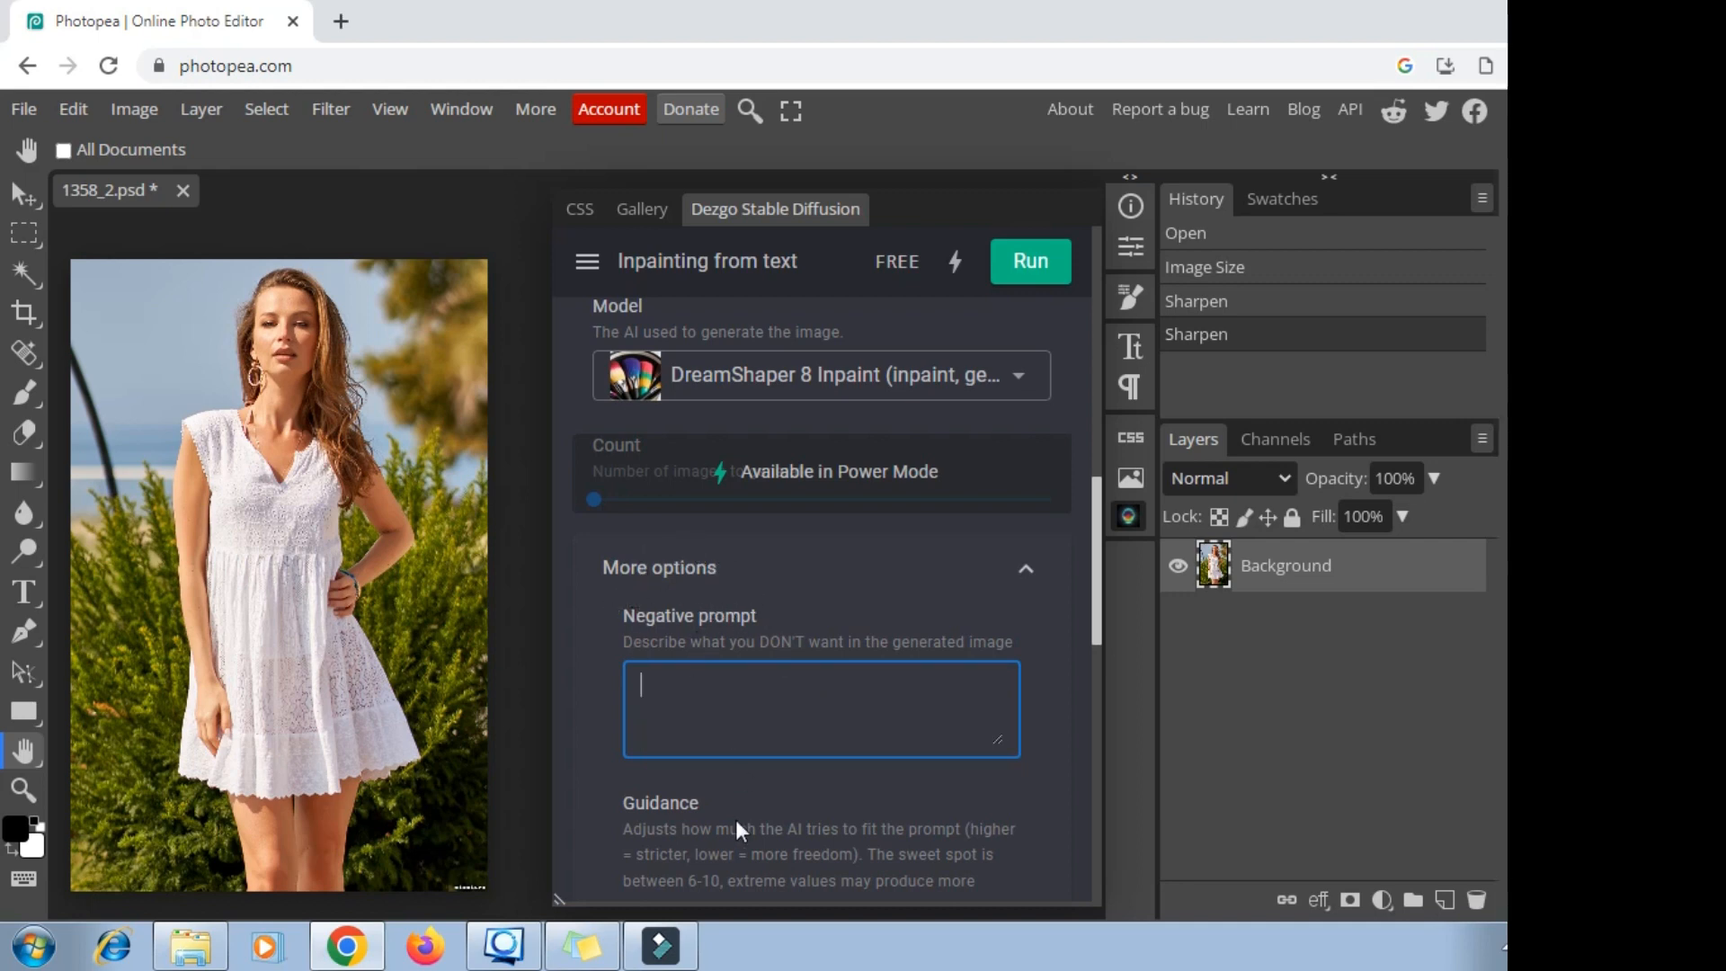
Fill the negative prompt with the whole Neg Prompt paragraph copied from the sticky note, from "ugly, tiling" to "blurry, watermark"
click(584, 945)
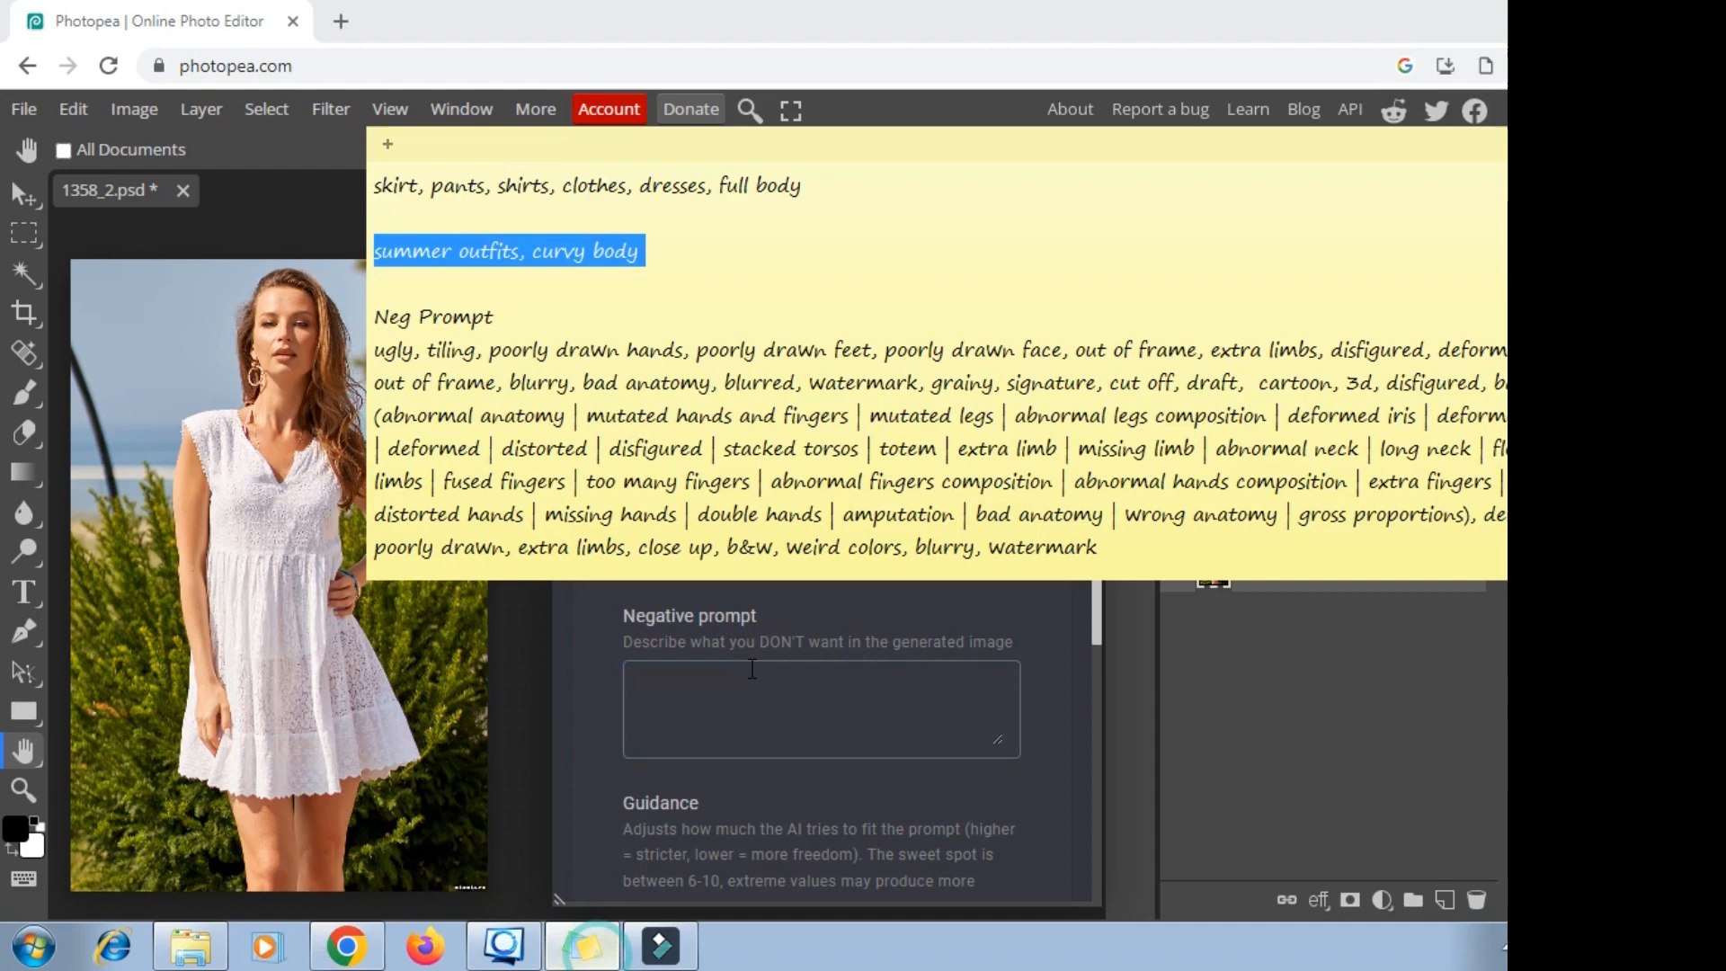
triple_click(715, 426)
right_click(715, 426)
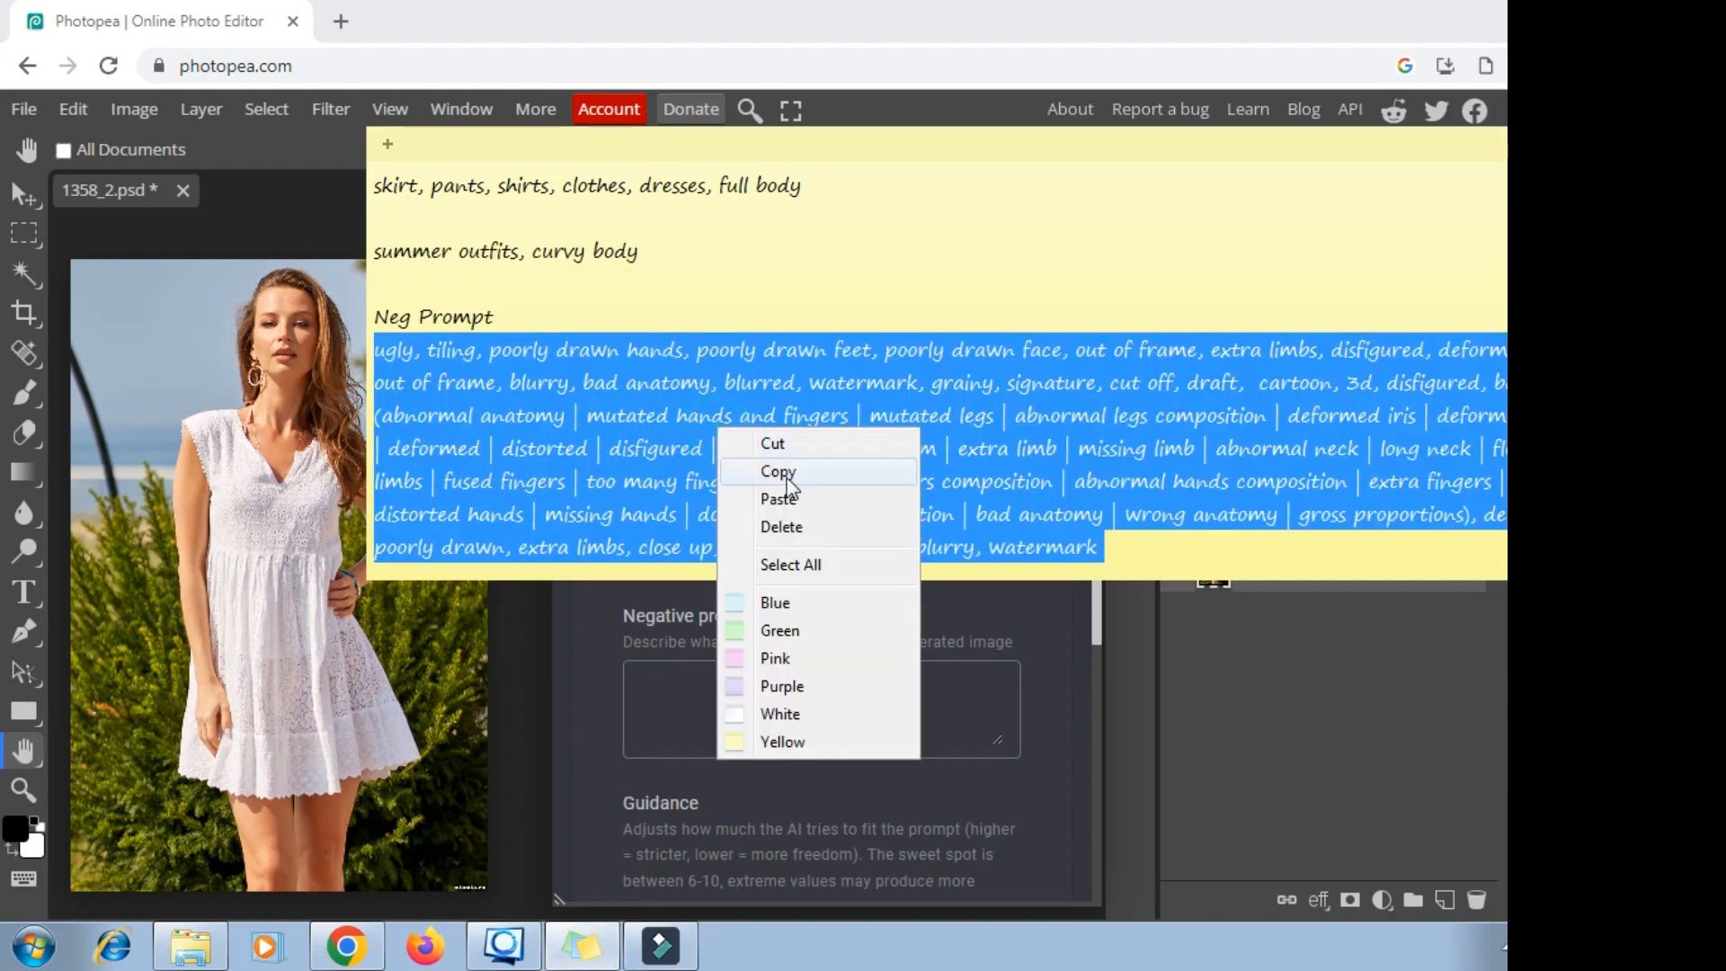
click(784, 469)
click(674, 688)
right_click(673, 688)
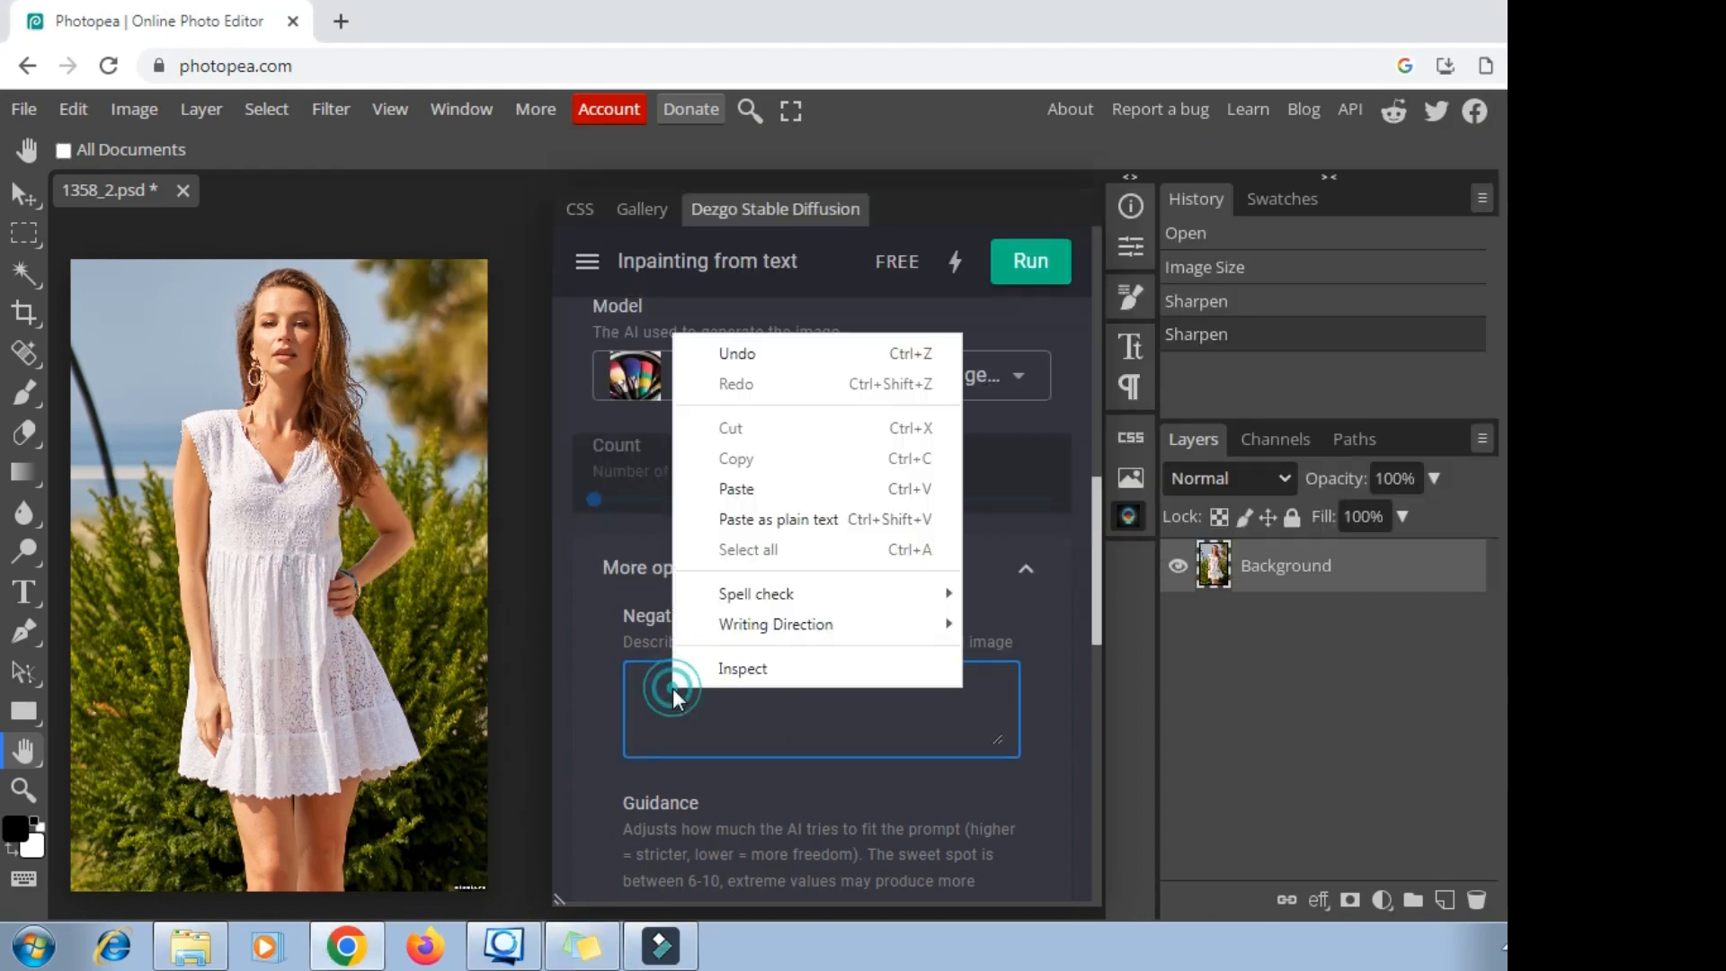
click(734, 487)
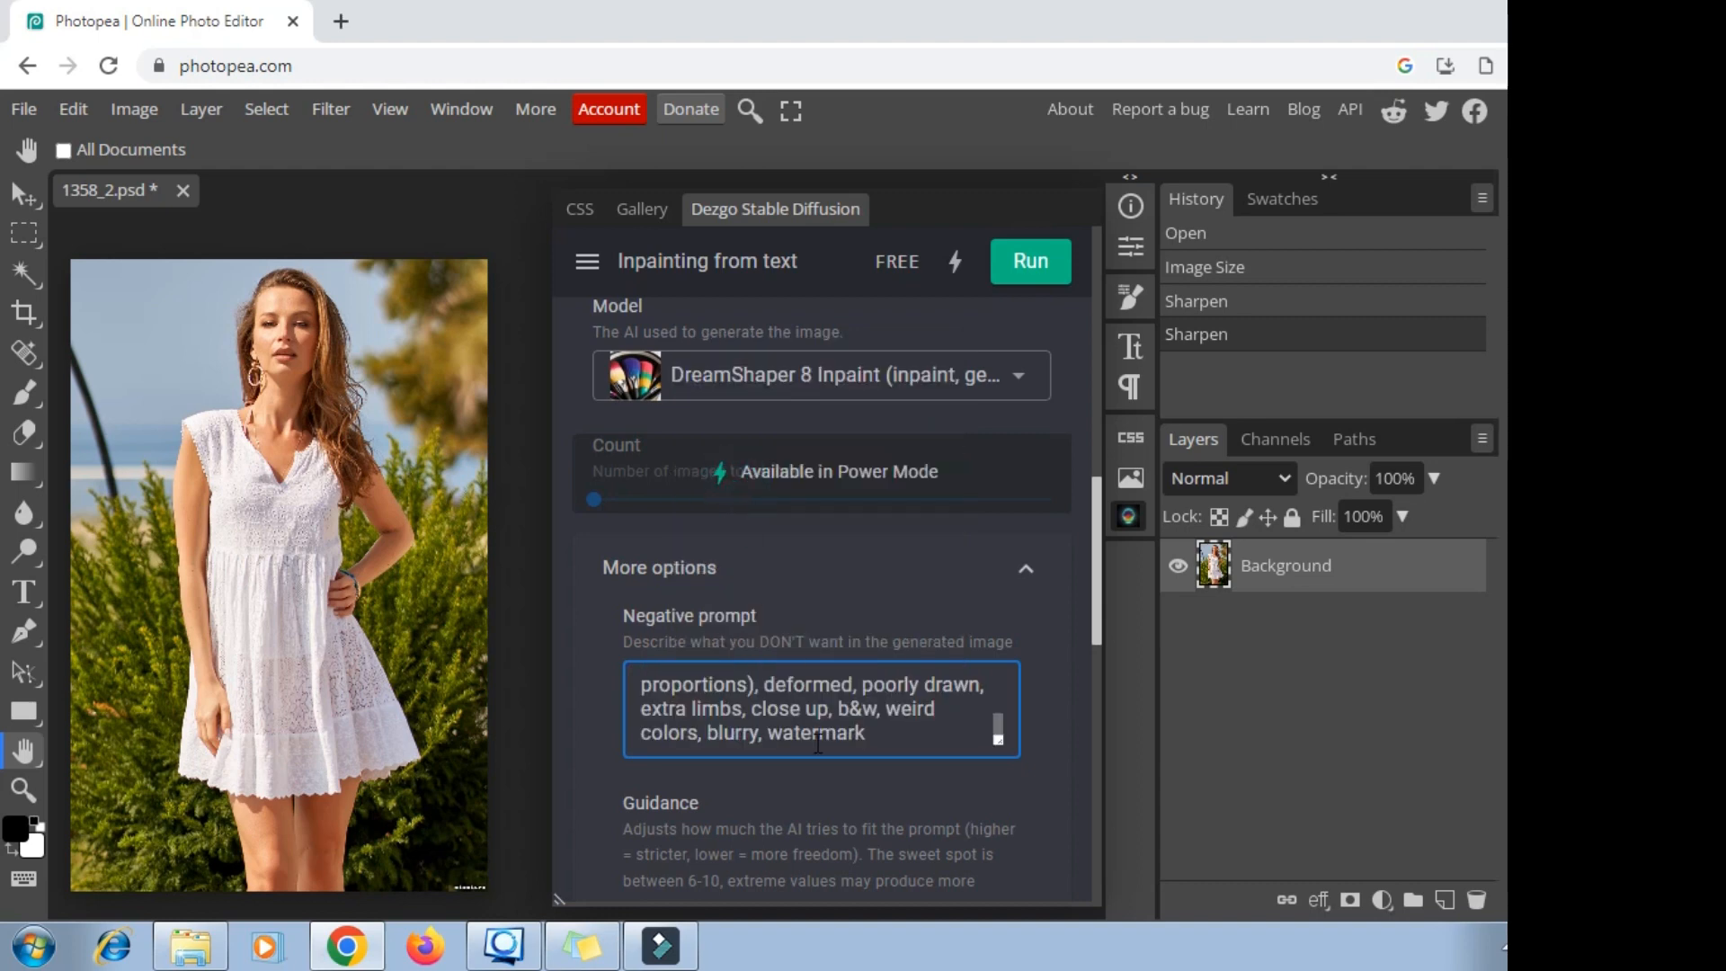
Set the guidance to 3 and the sampler to Euler
scroll(825, 737, down, 3)
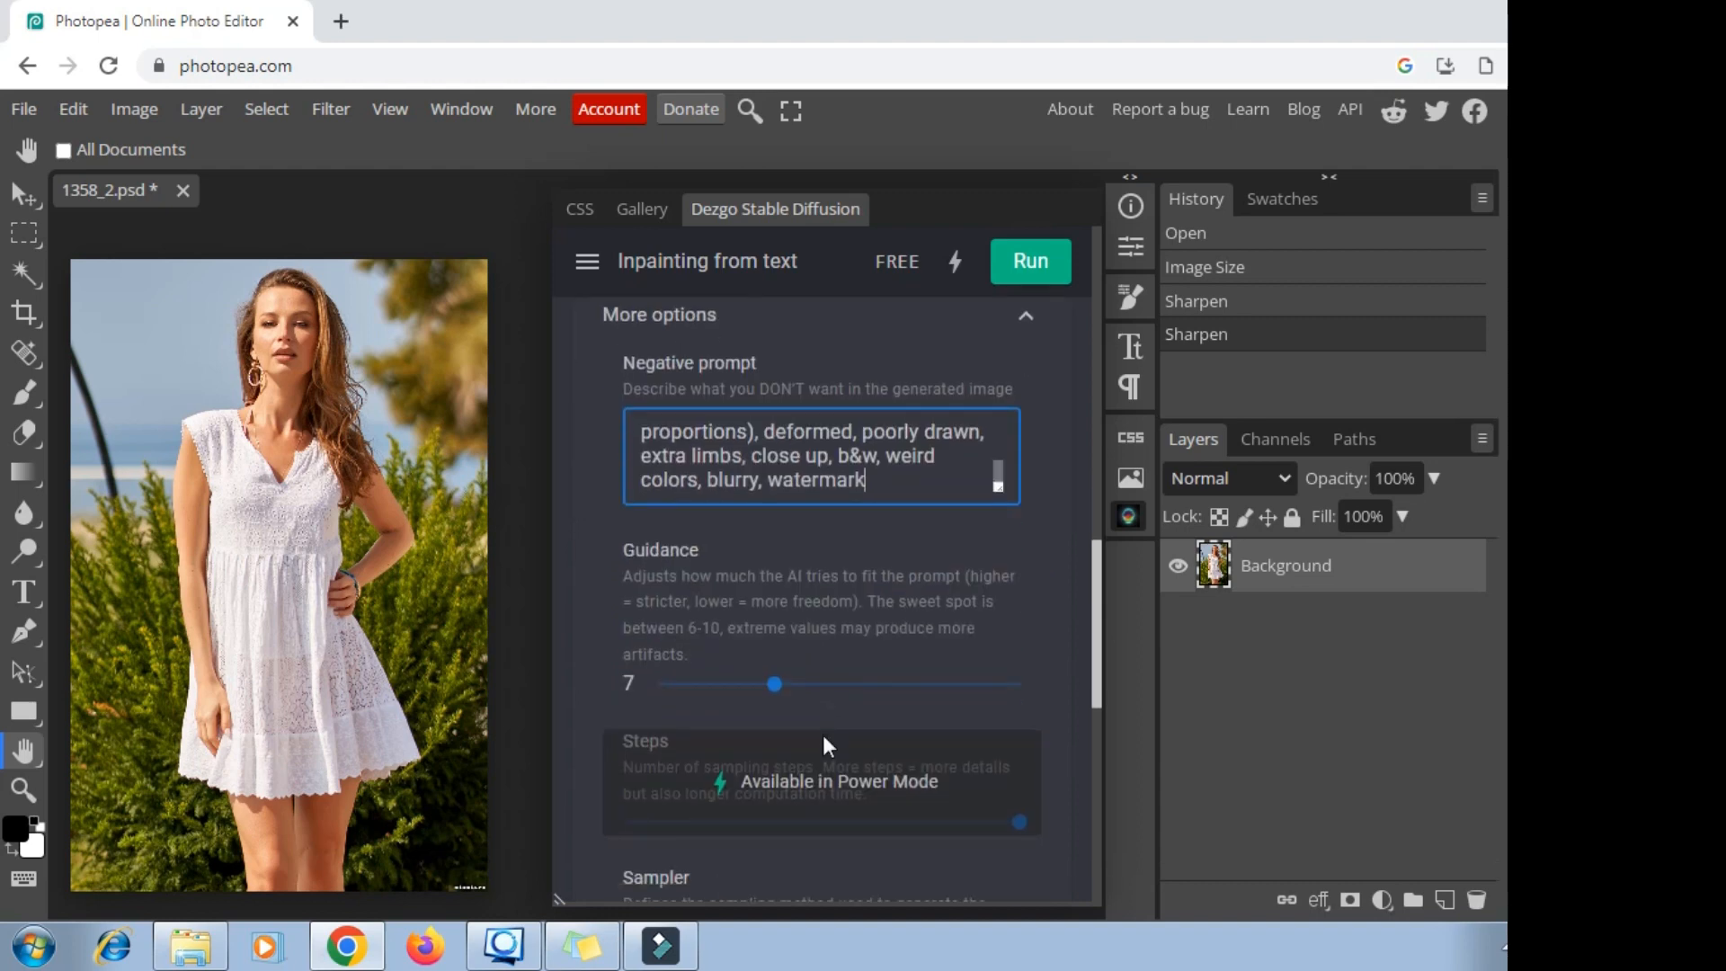
scroll(825, 737, down, 2)
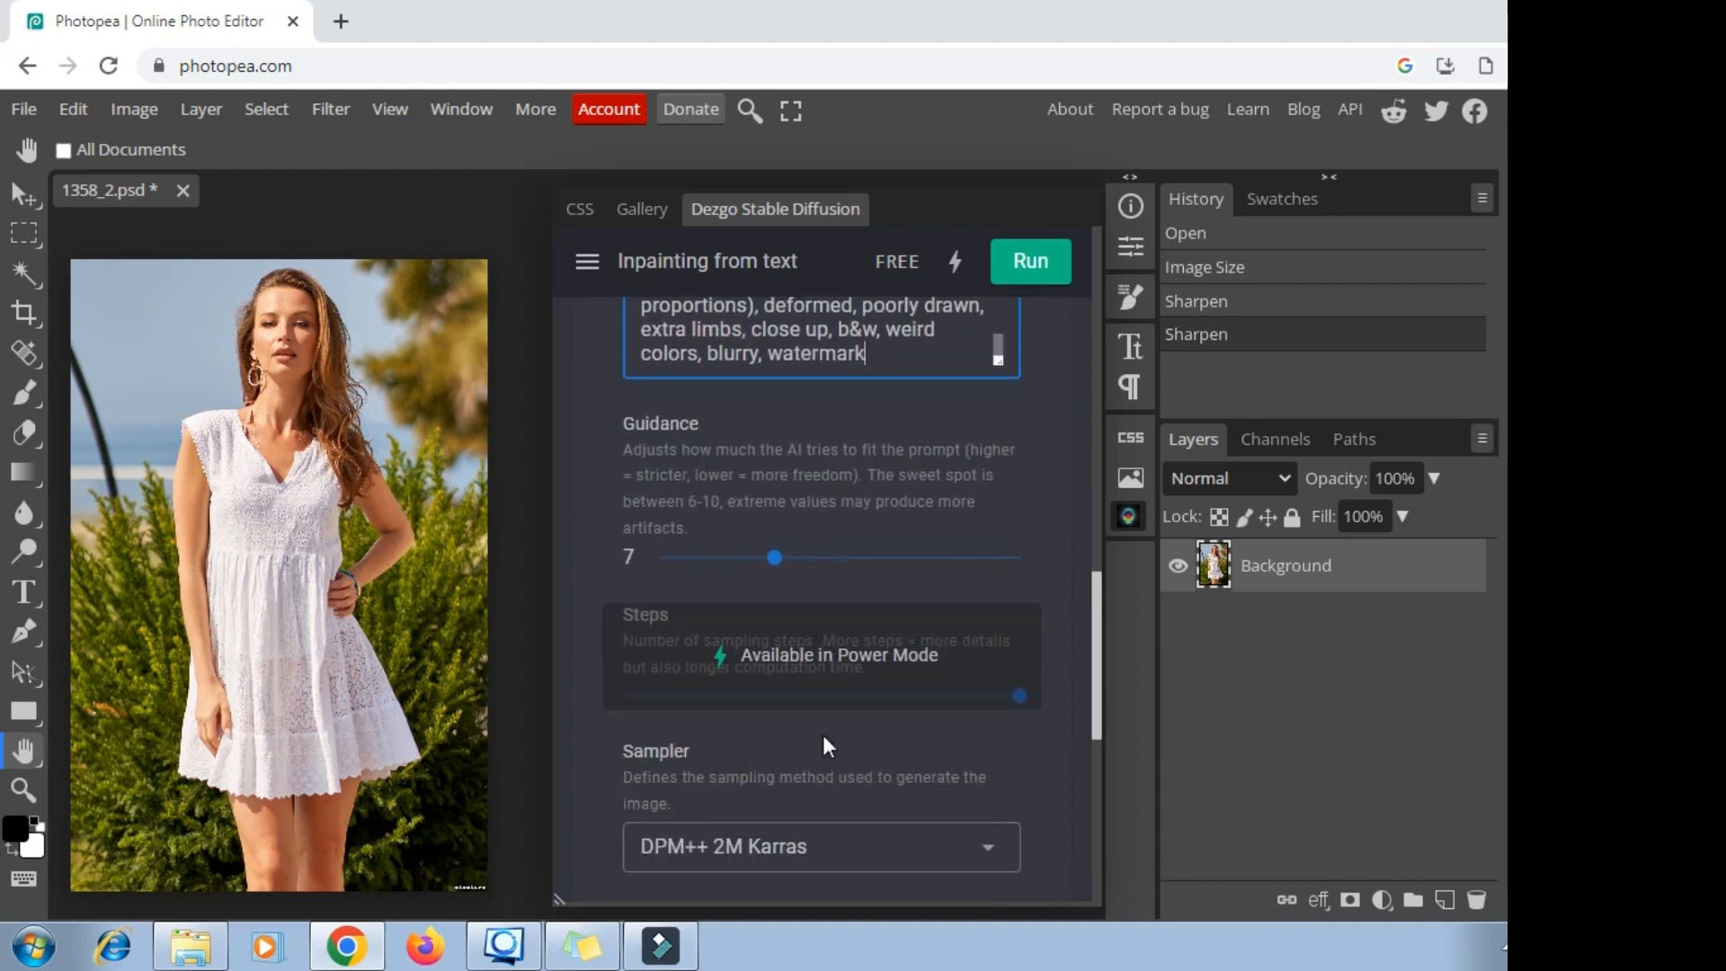
scroll(822, 746, down, 2)
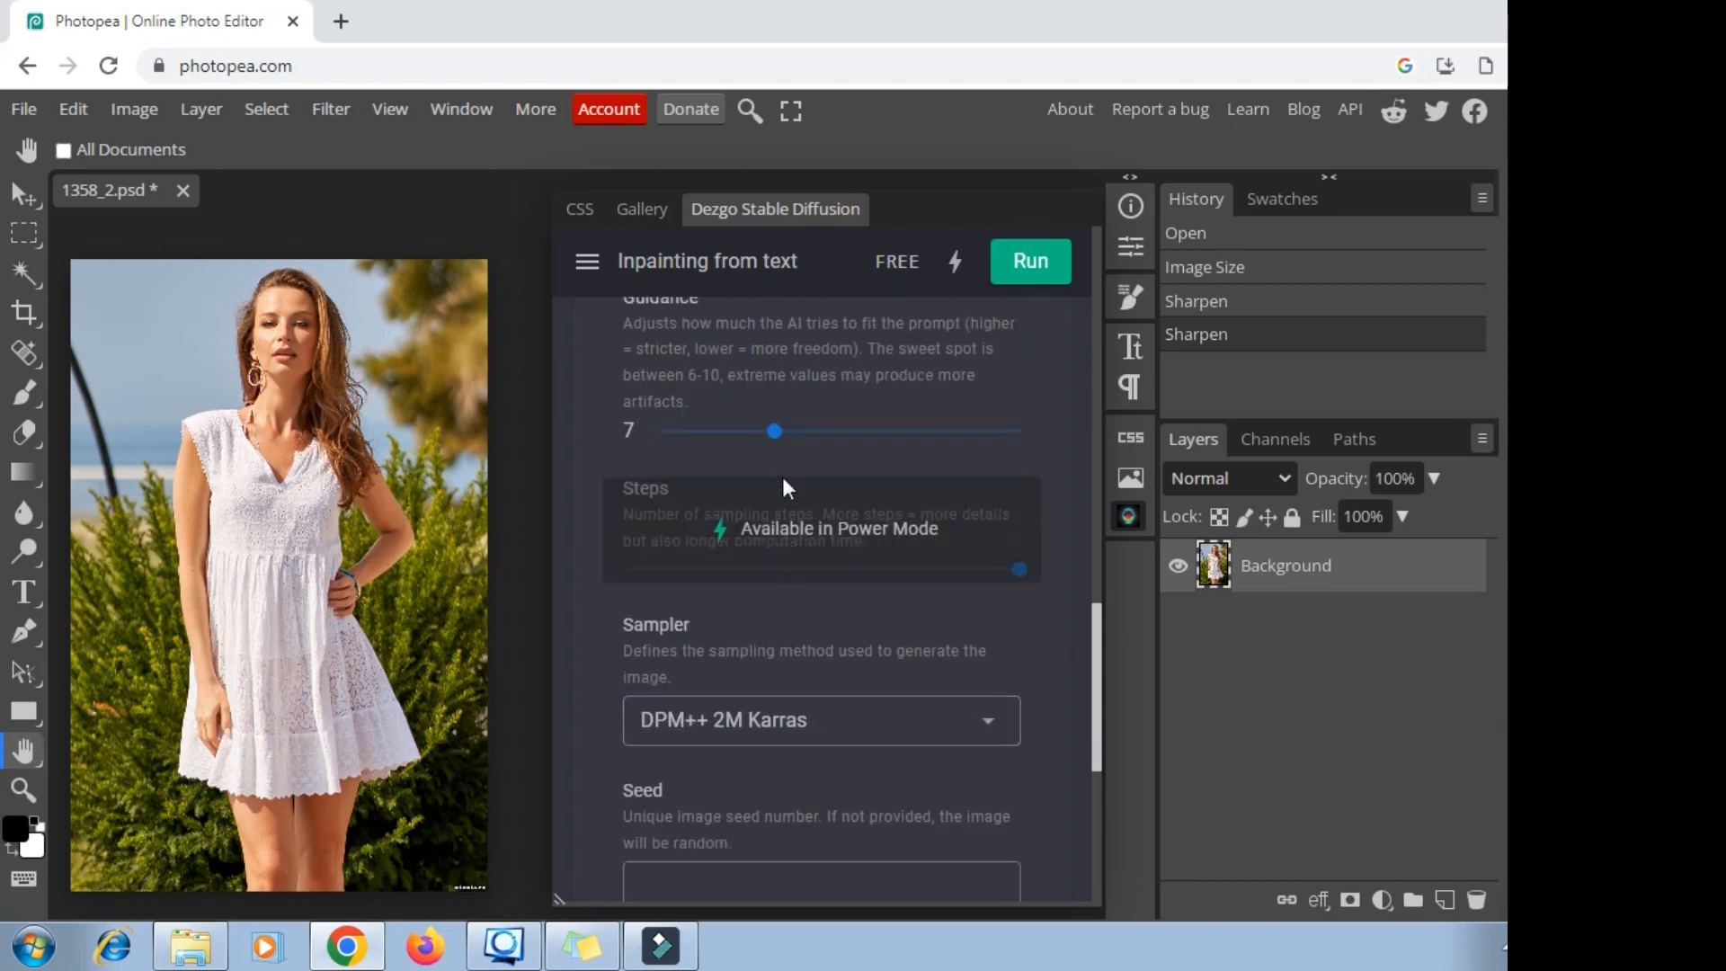
drag(781, 445, 701, 446)
click(992, 723)
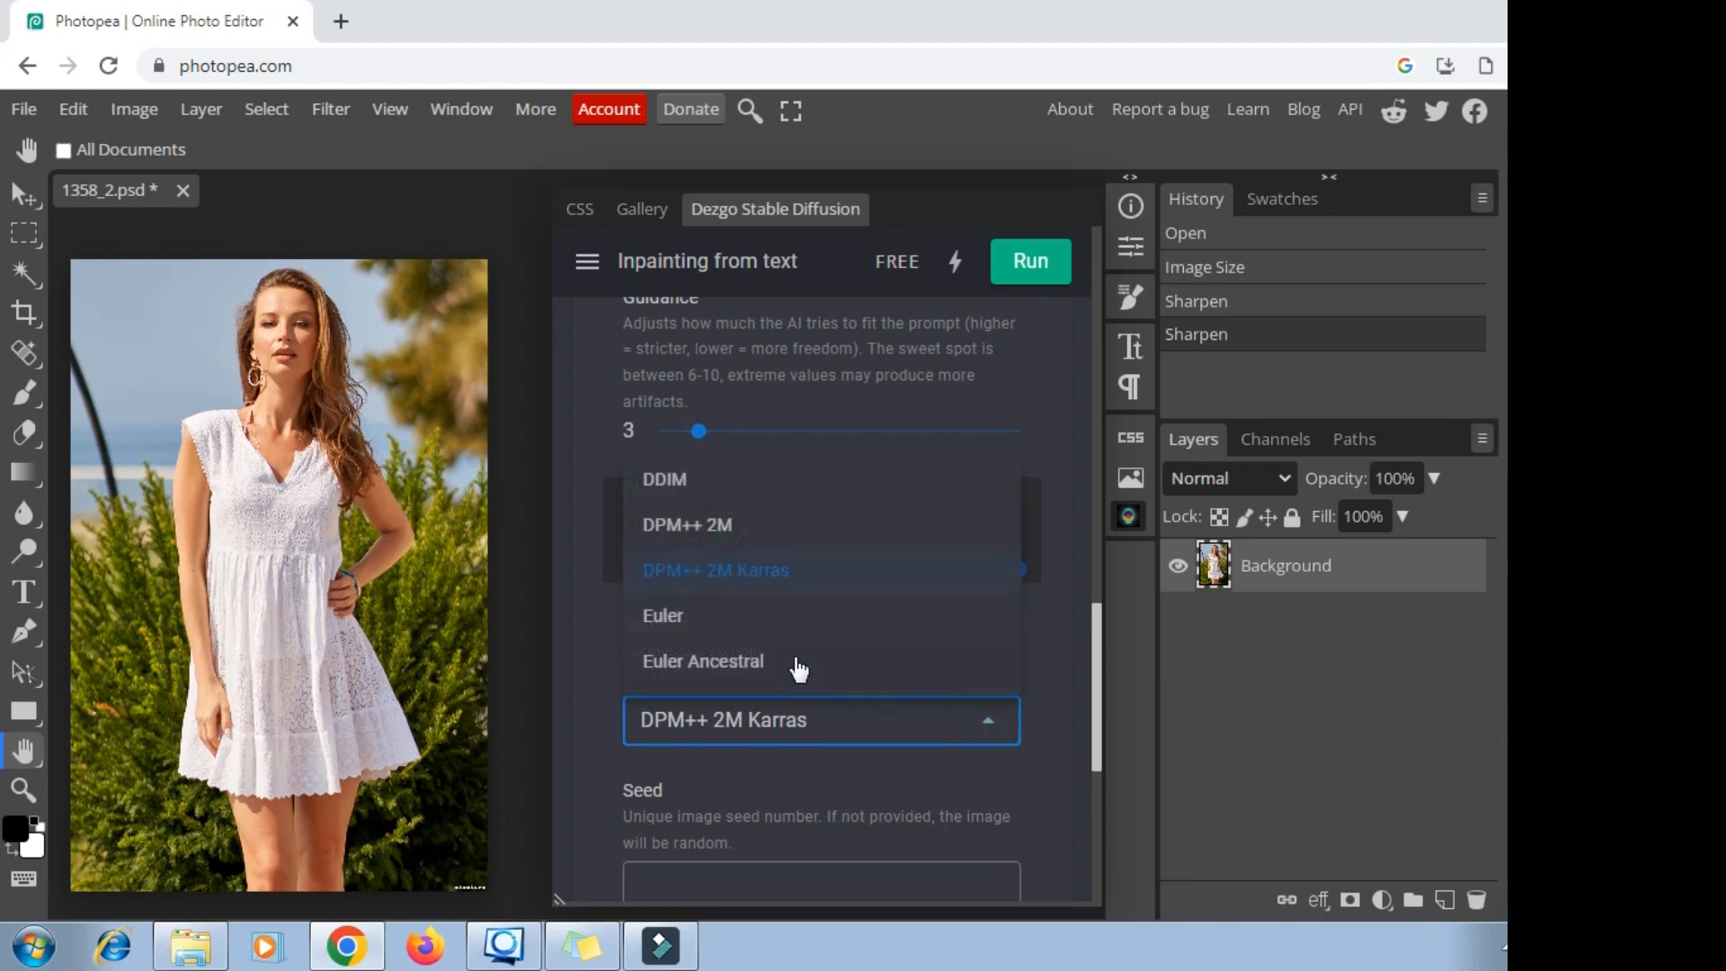
click(680, 619)
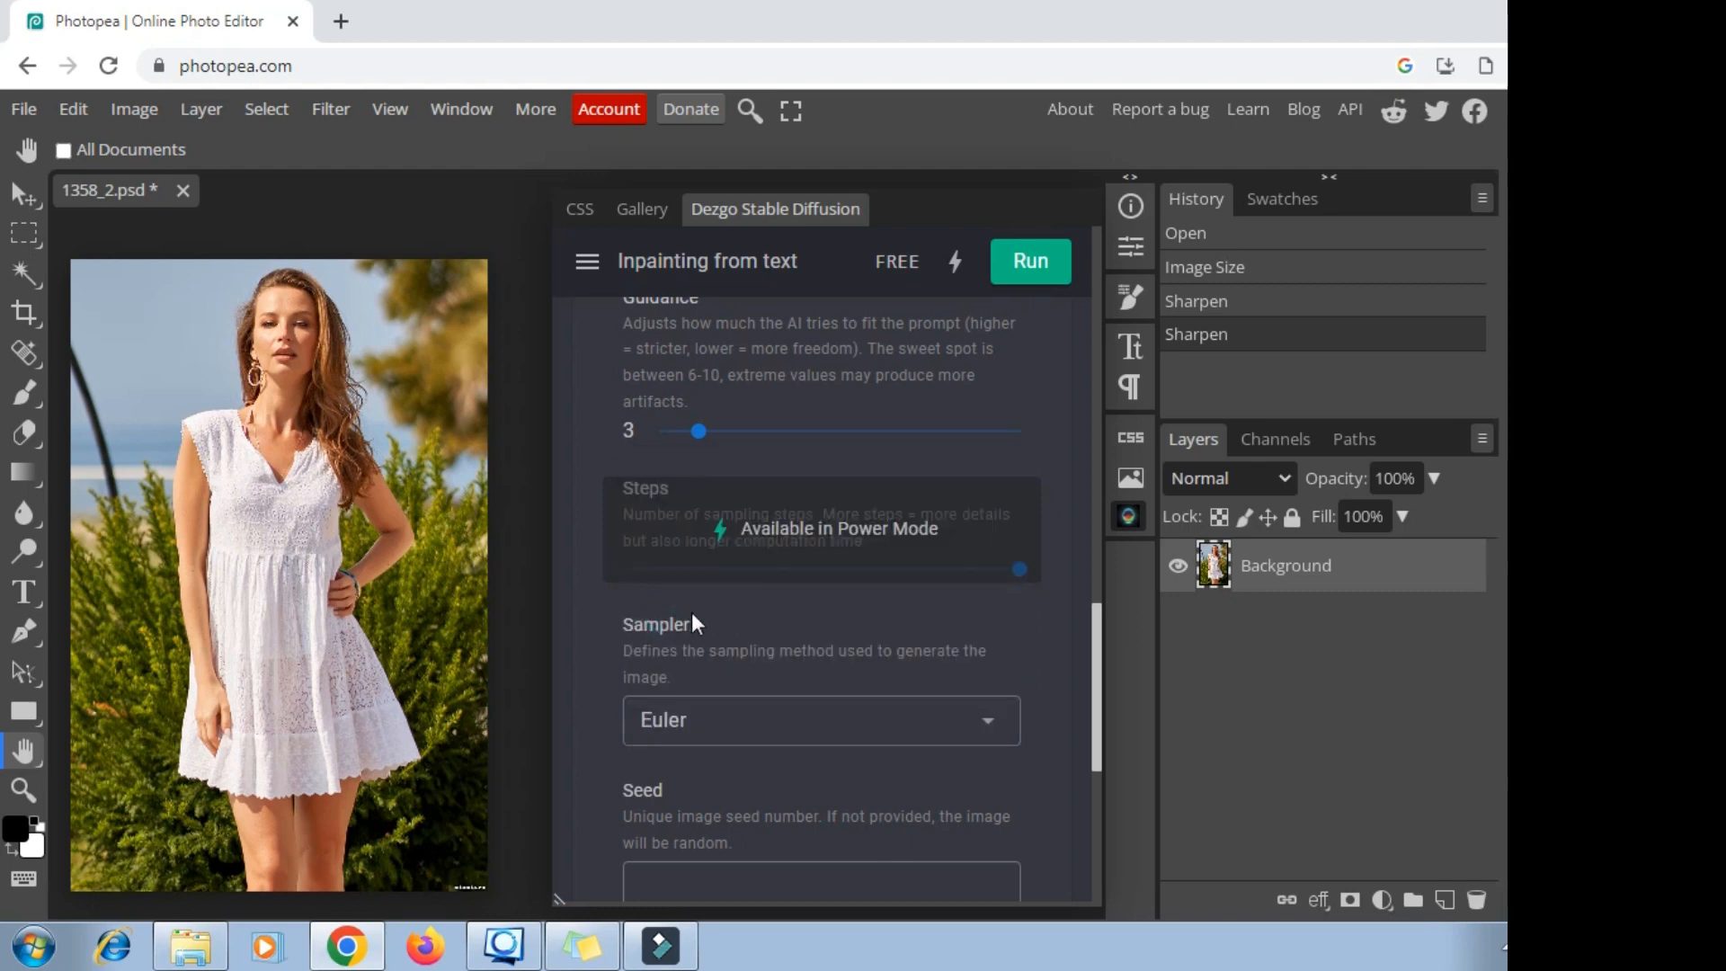
Review the inpainting settings from the model choice down to the seed and upscale options
scroll(812, 623, down, 2)
scroll(813, 622, up, 5)
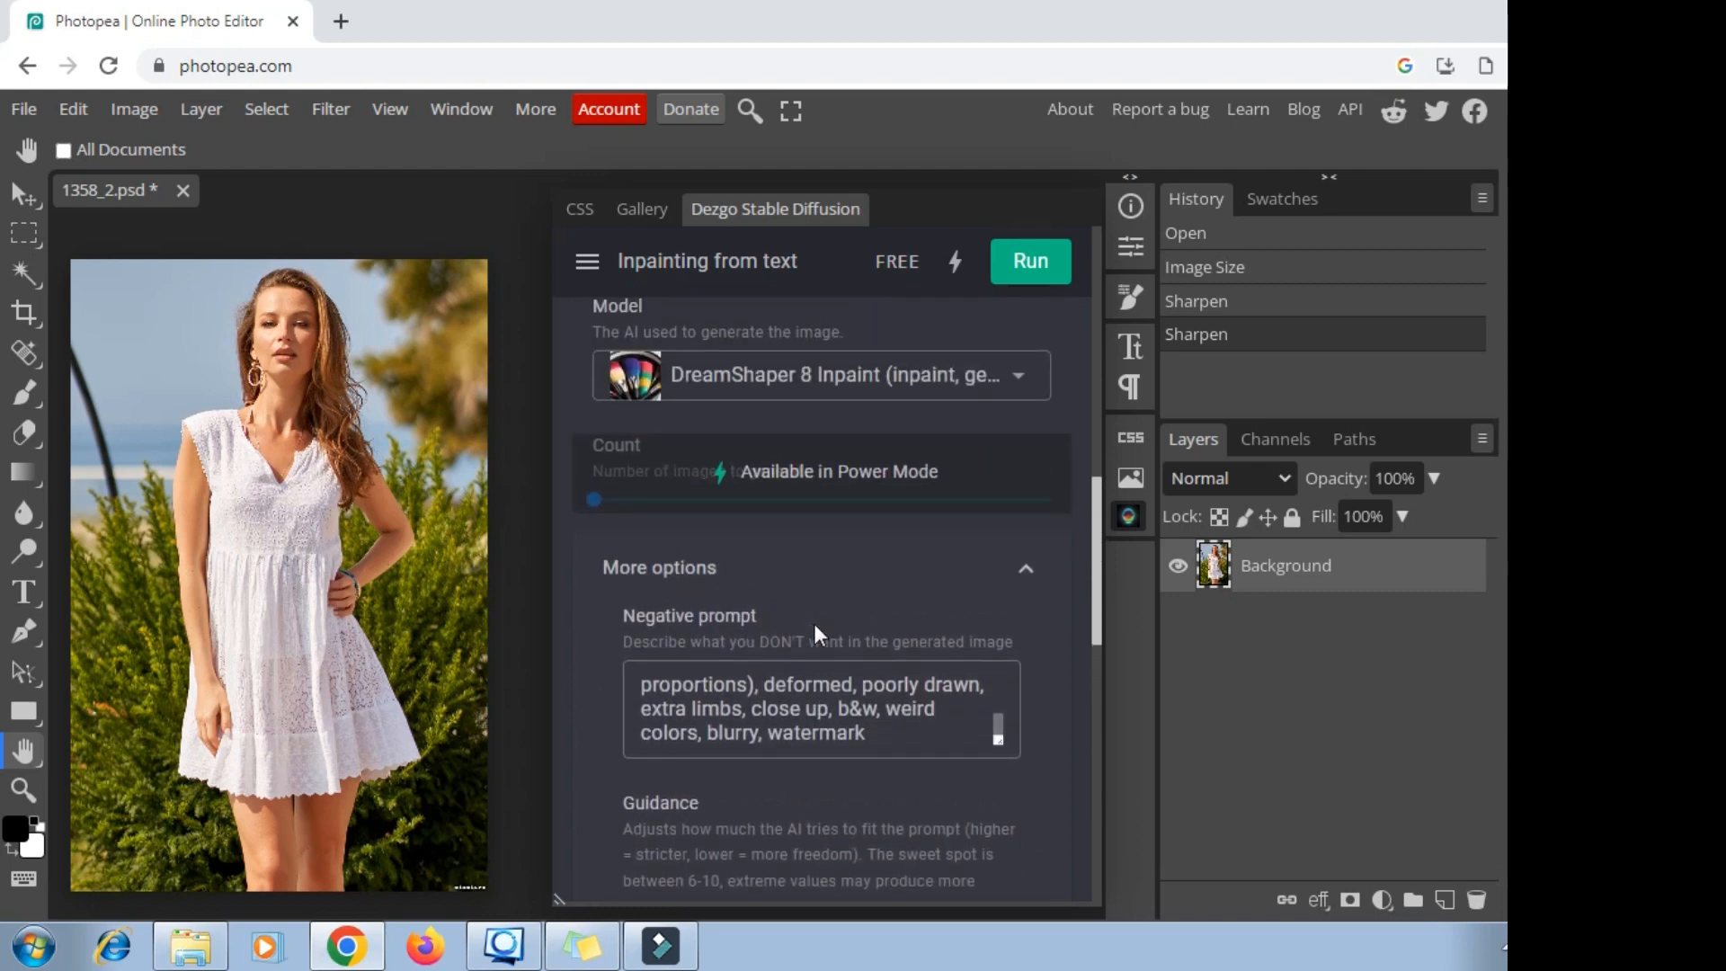
scroll(812, 623, up, 1)
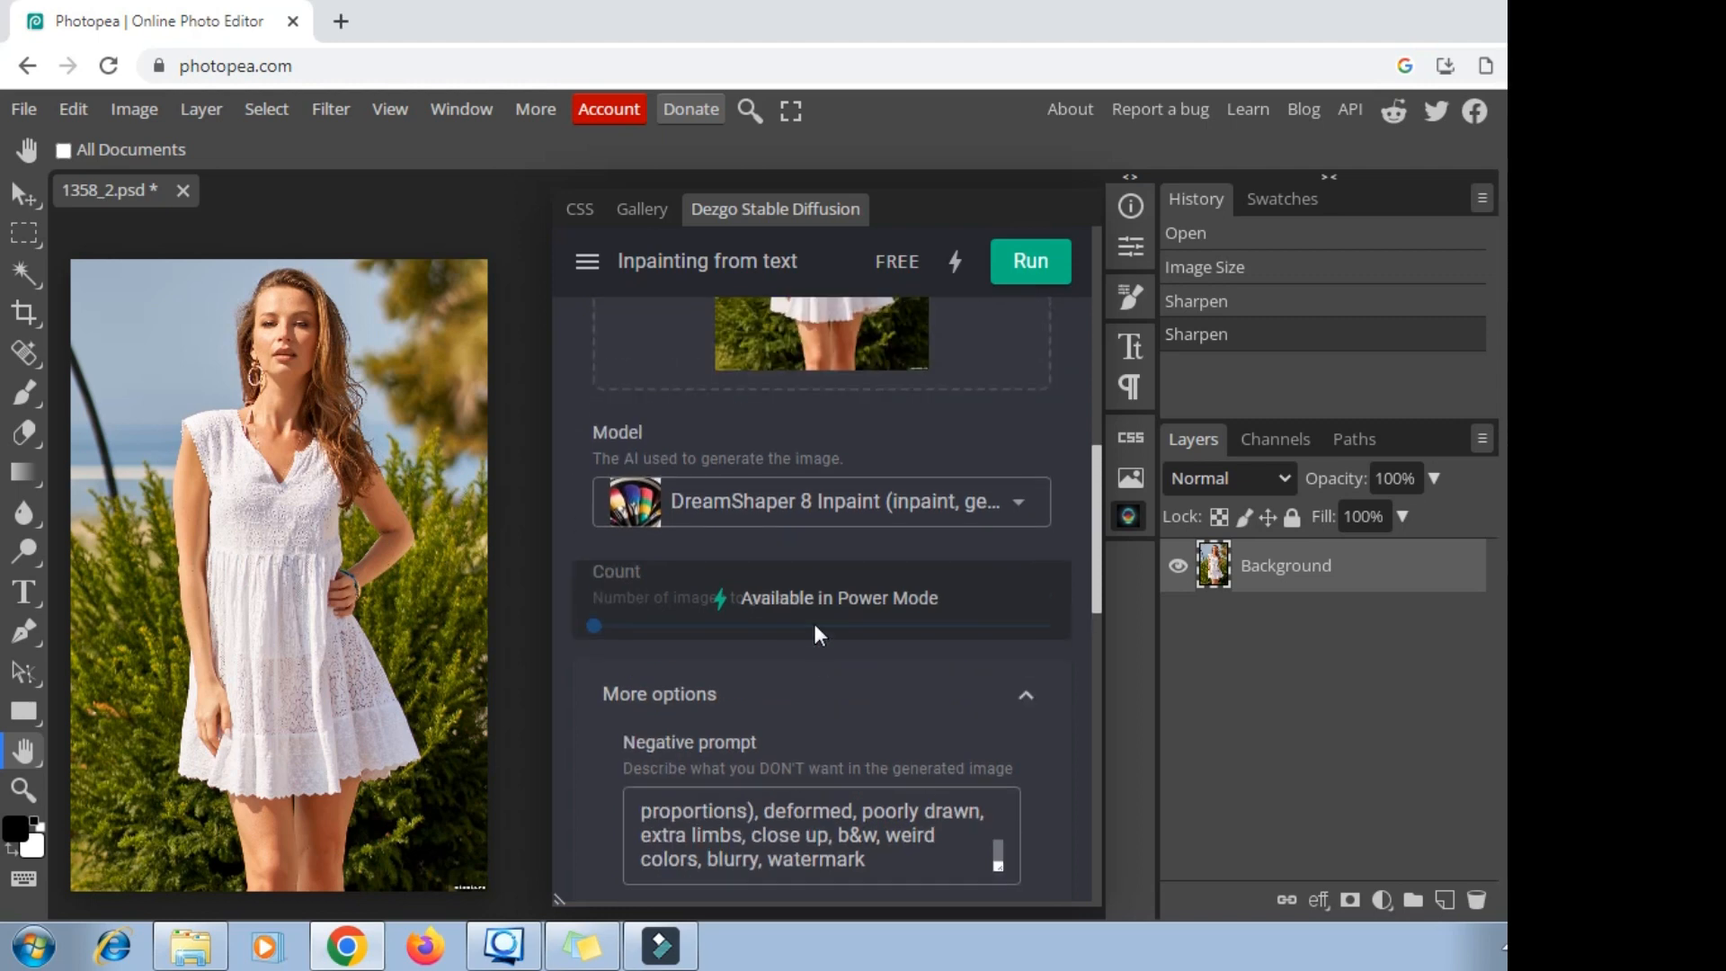
scroll(812, 623, down, 4)
scroll(812, 622, down, 5)
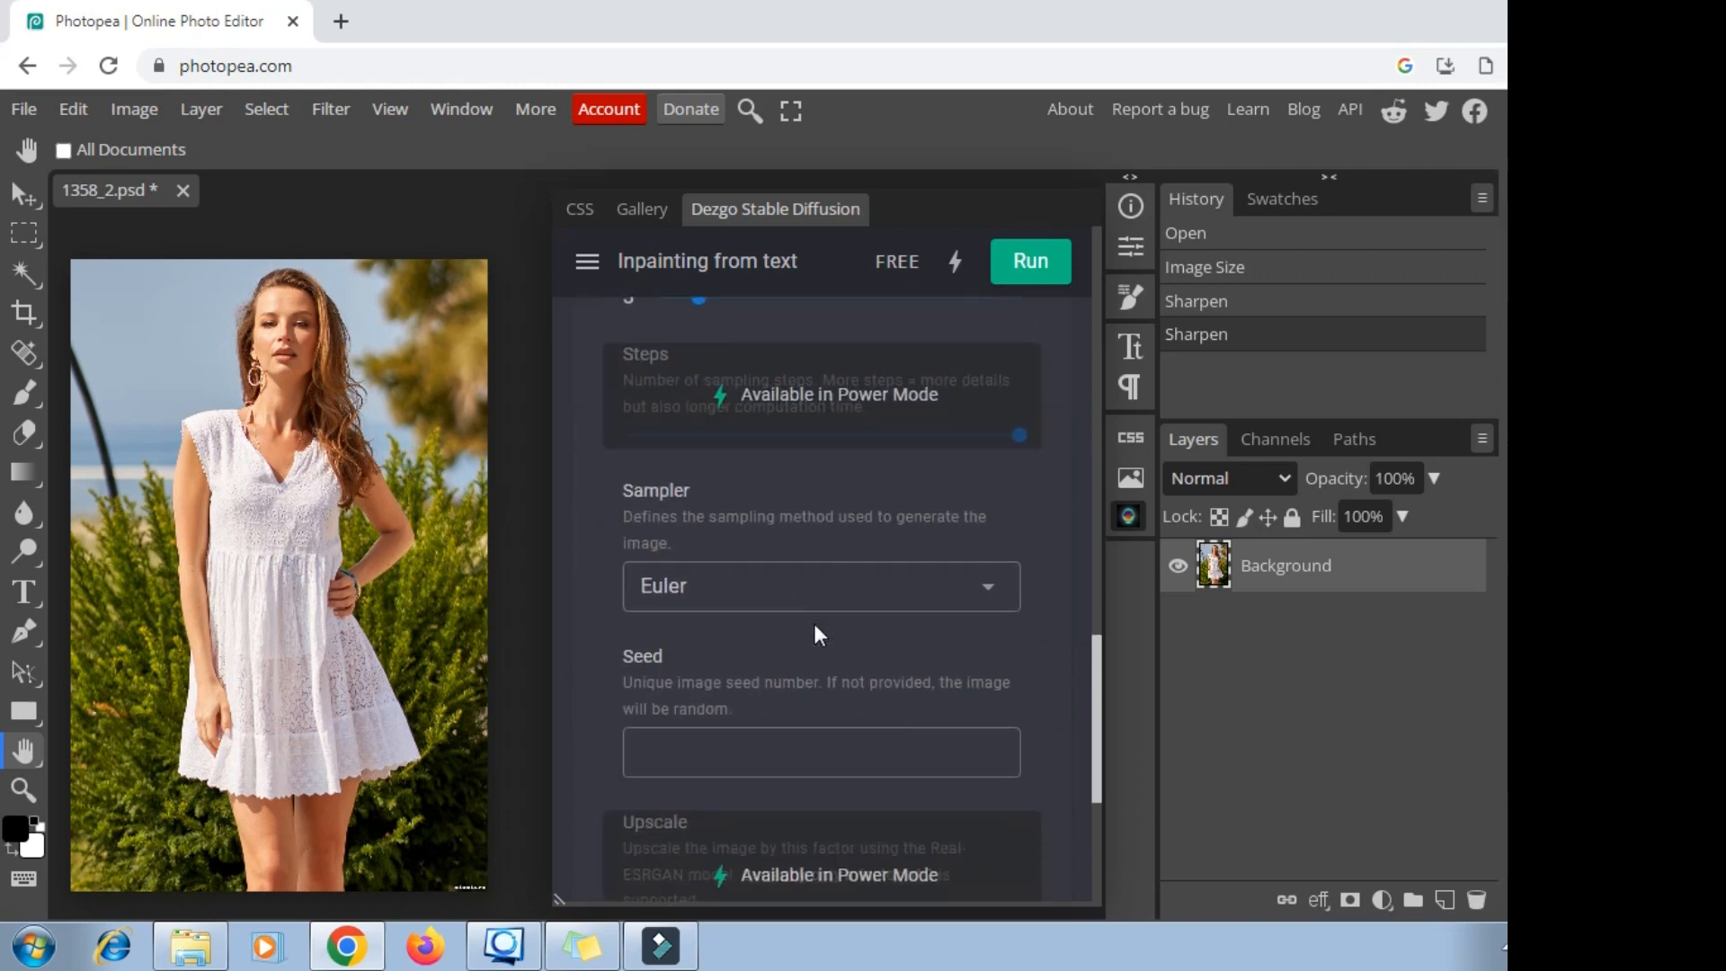
scroll(813, 622, down, 2)
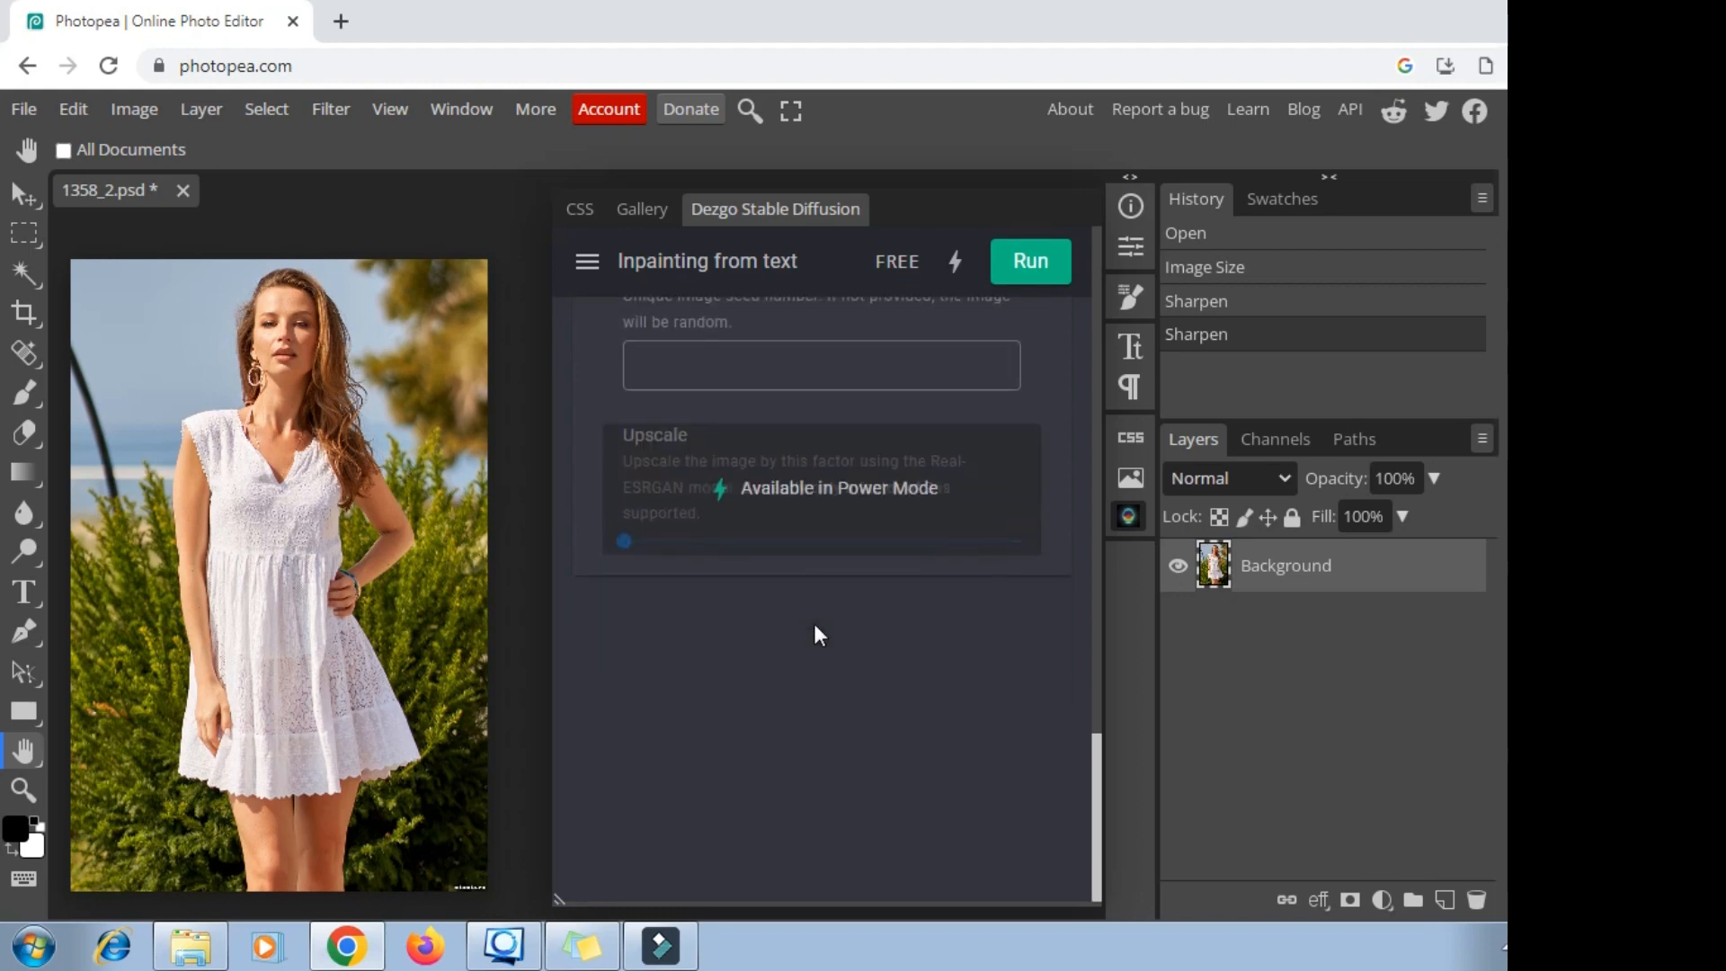
scroll(813, 623, up, 3)
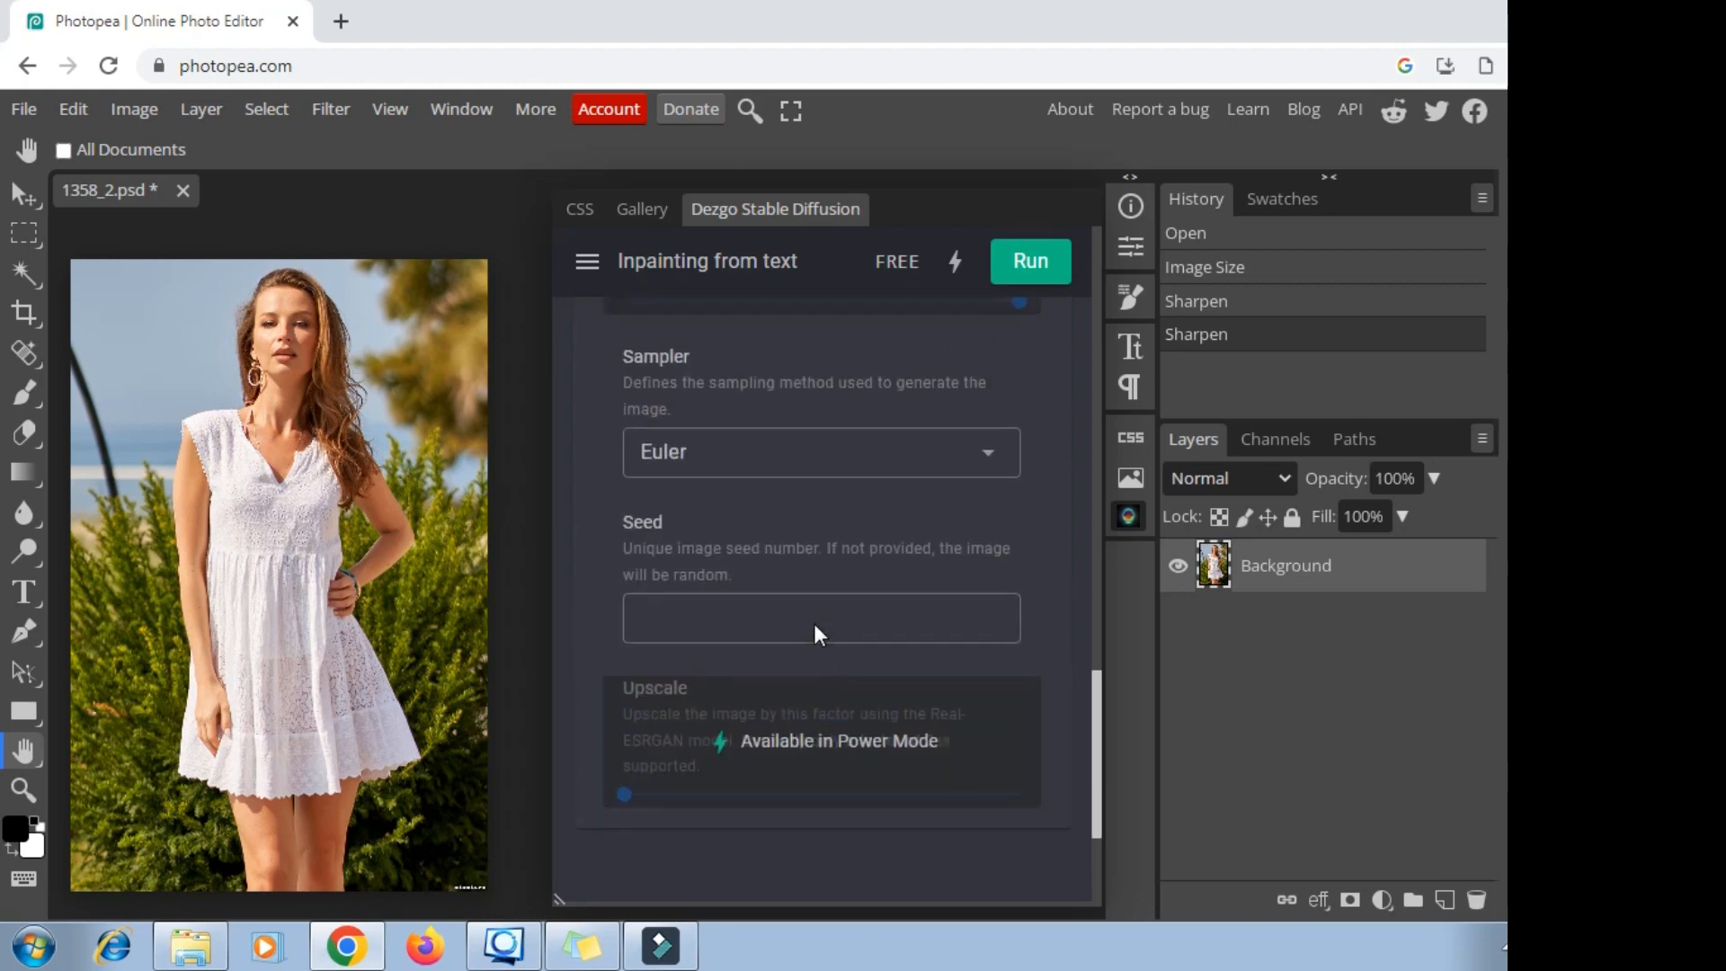
Run the inpainting with the current settings and open the generated image in its own browser tab
click(1038, 273)
scroll(1041, 460, down, 3)
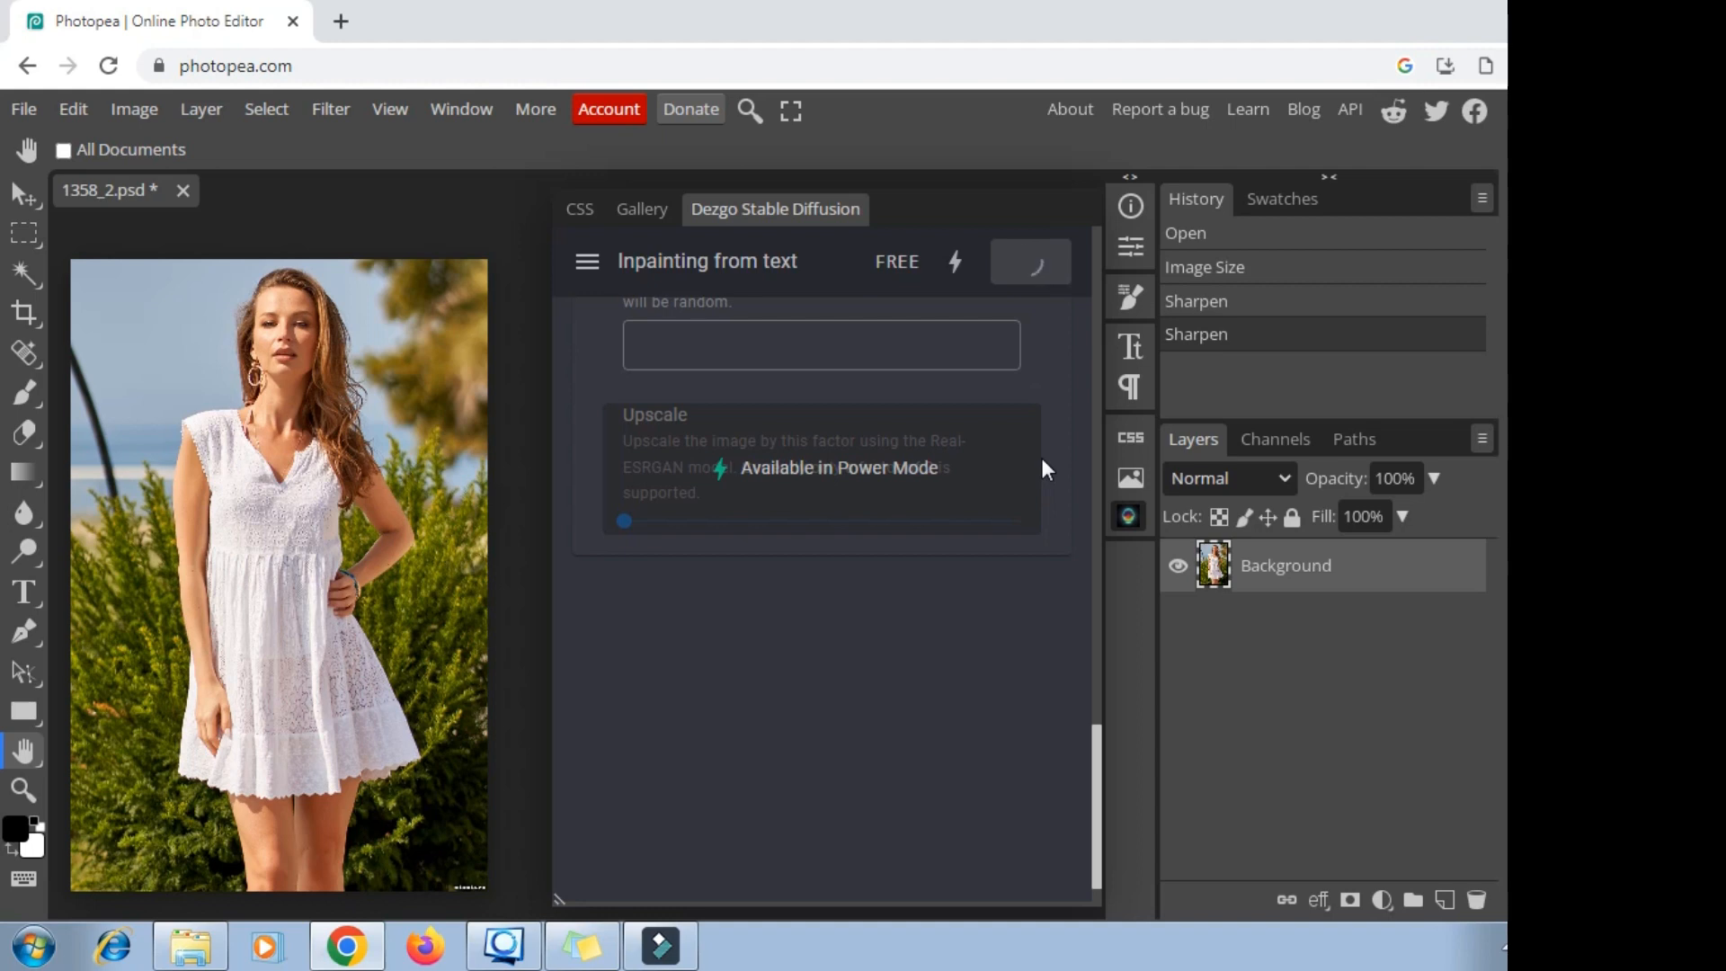
right_click(897, 477)
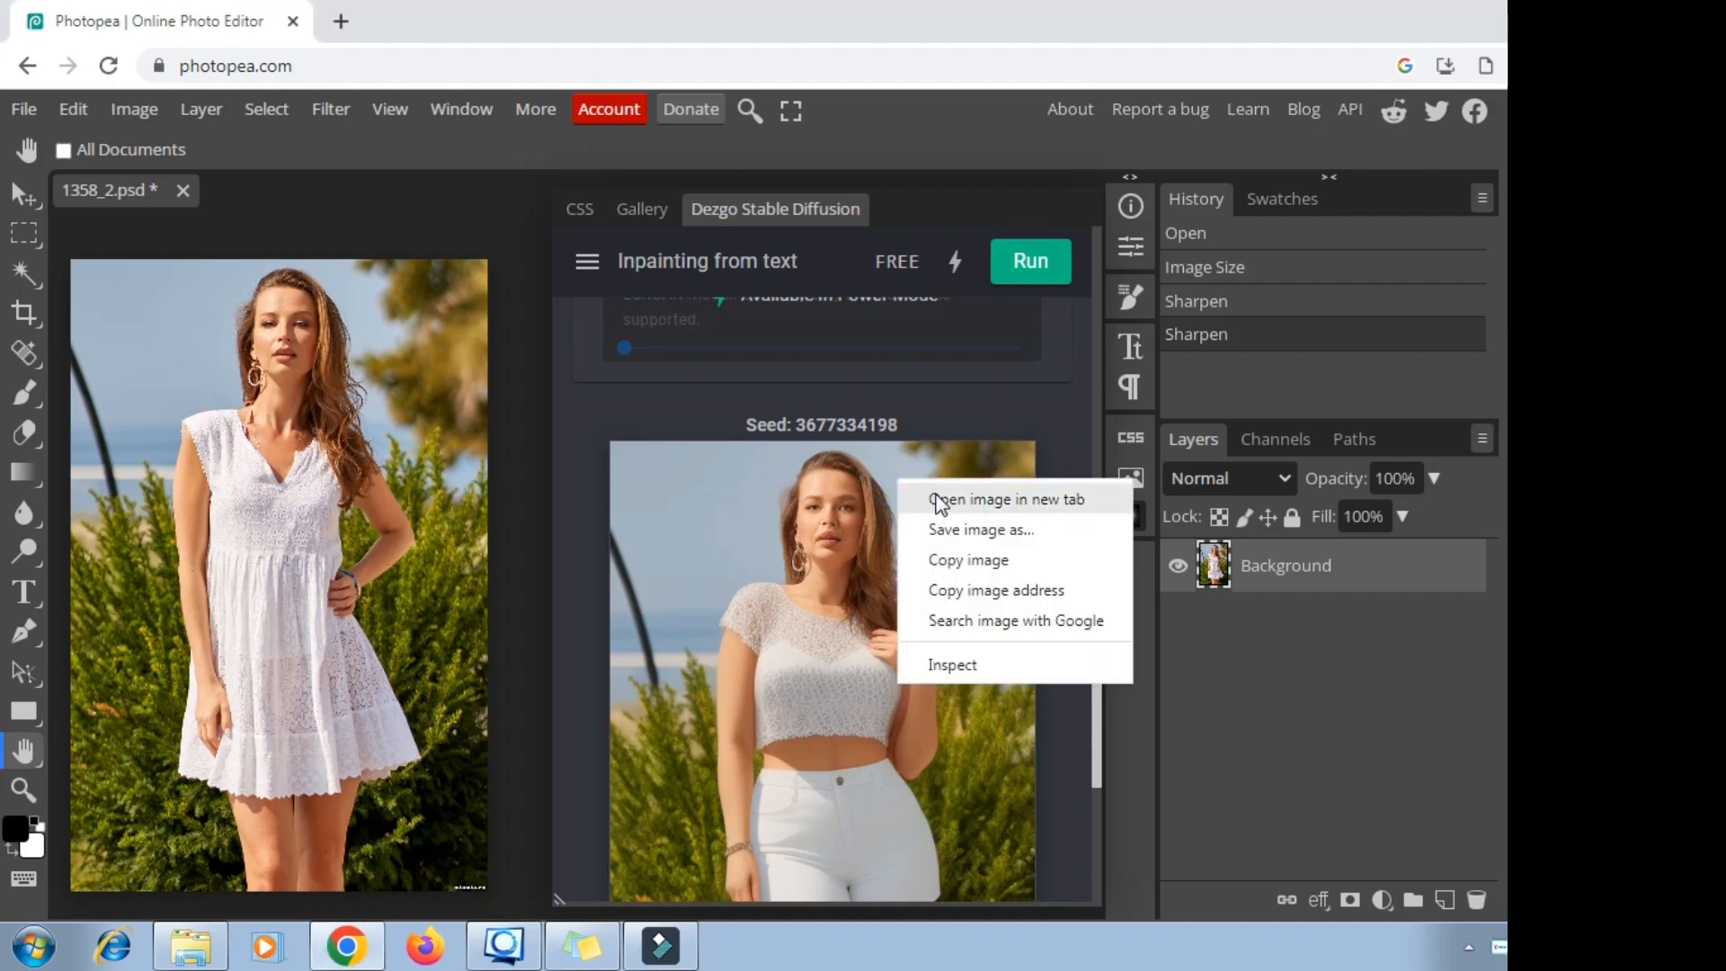
click(935, 495)
click(490, 25)
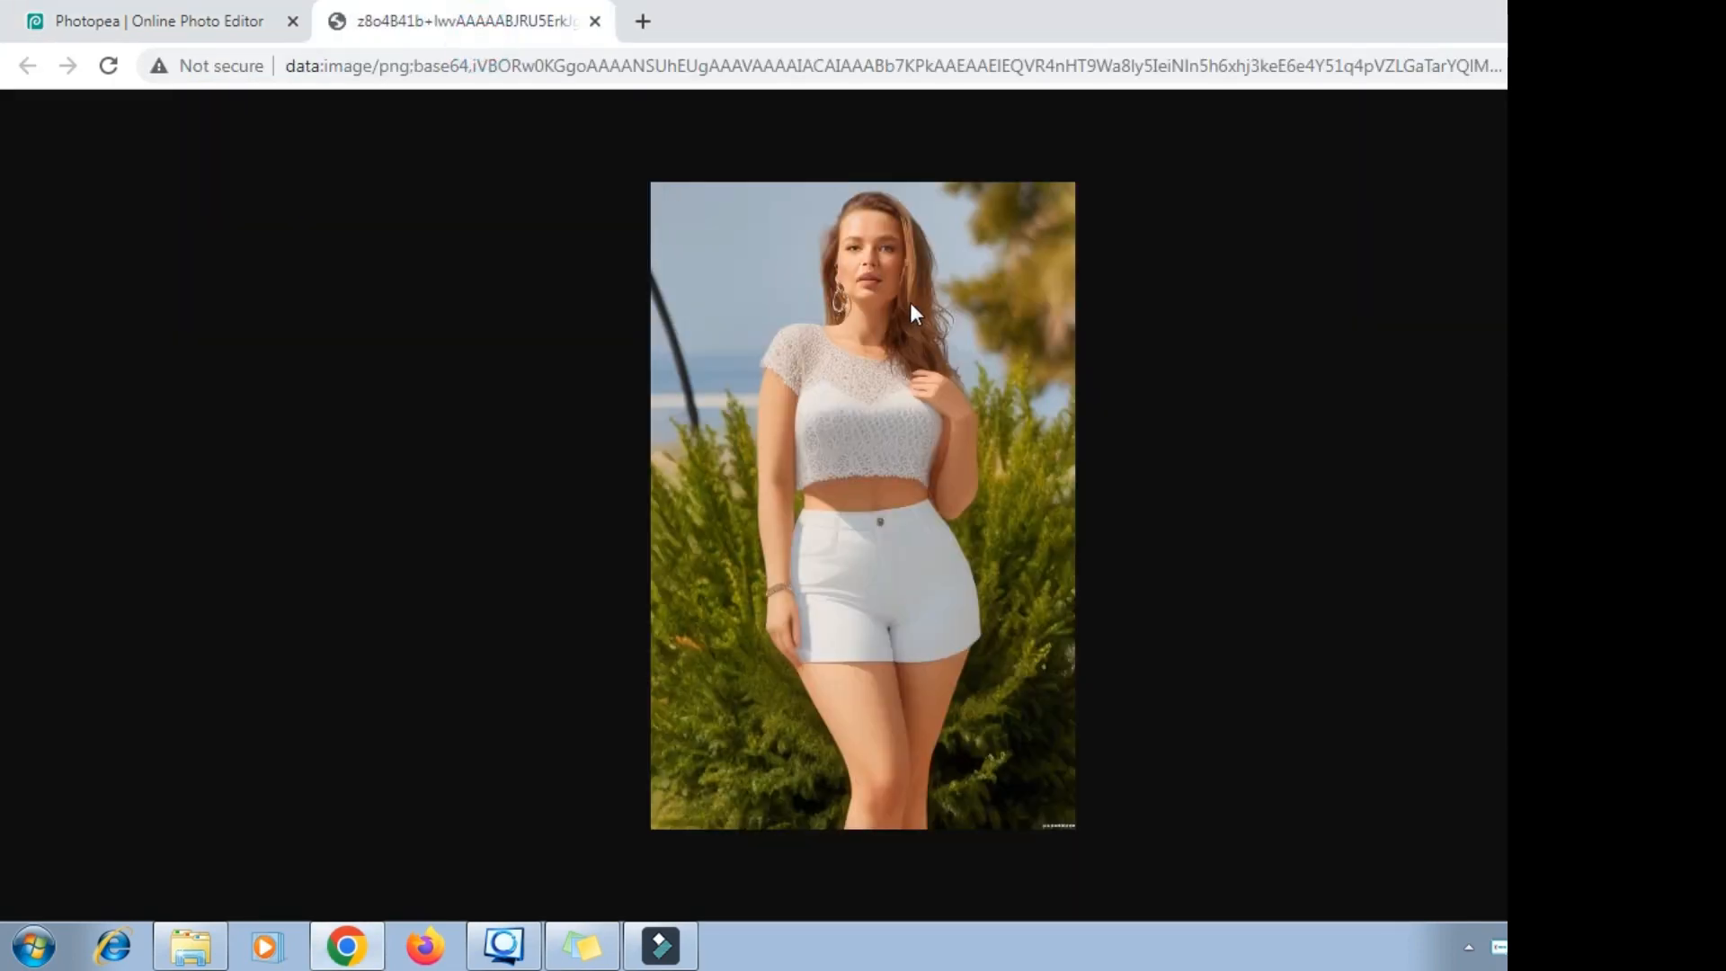
Examine the generated outfit at 250% zoom, from the face down to the legs and back
key(ctrl+plus)
key(ctrl+plus)
key(ctrl+plus)
key(ctrl+plus)
key(ctrl+plus)
key(ctrl+plus)
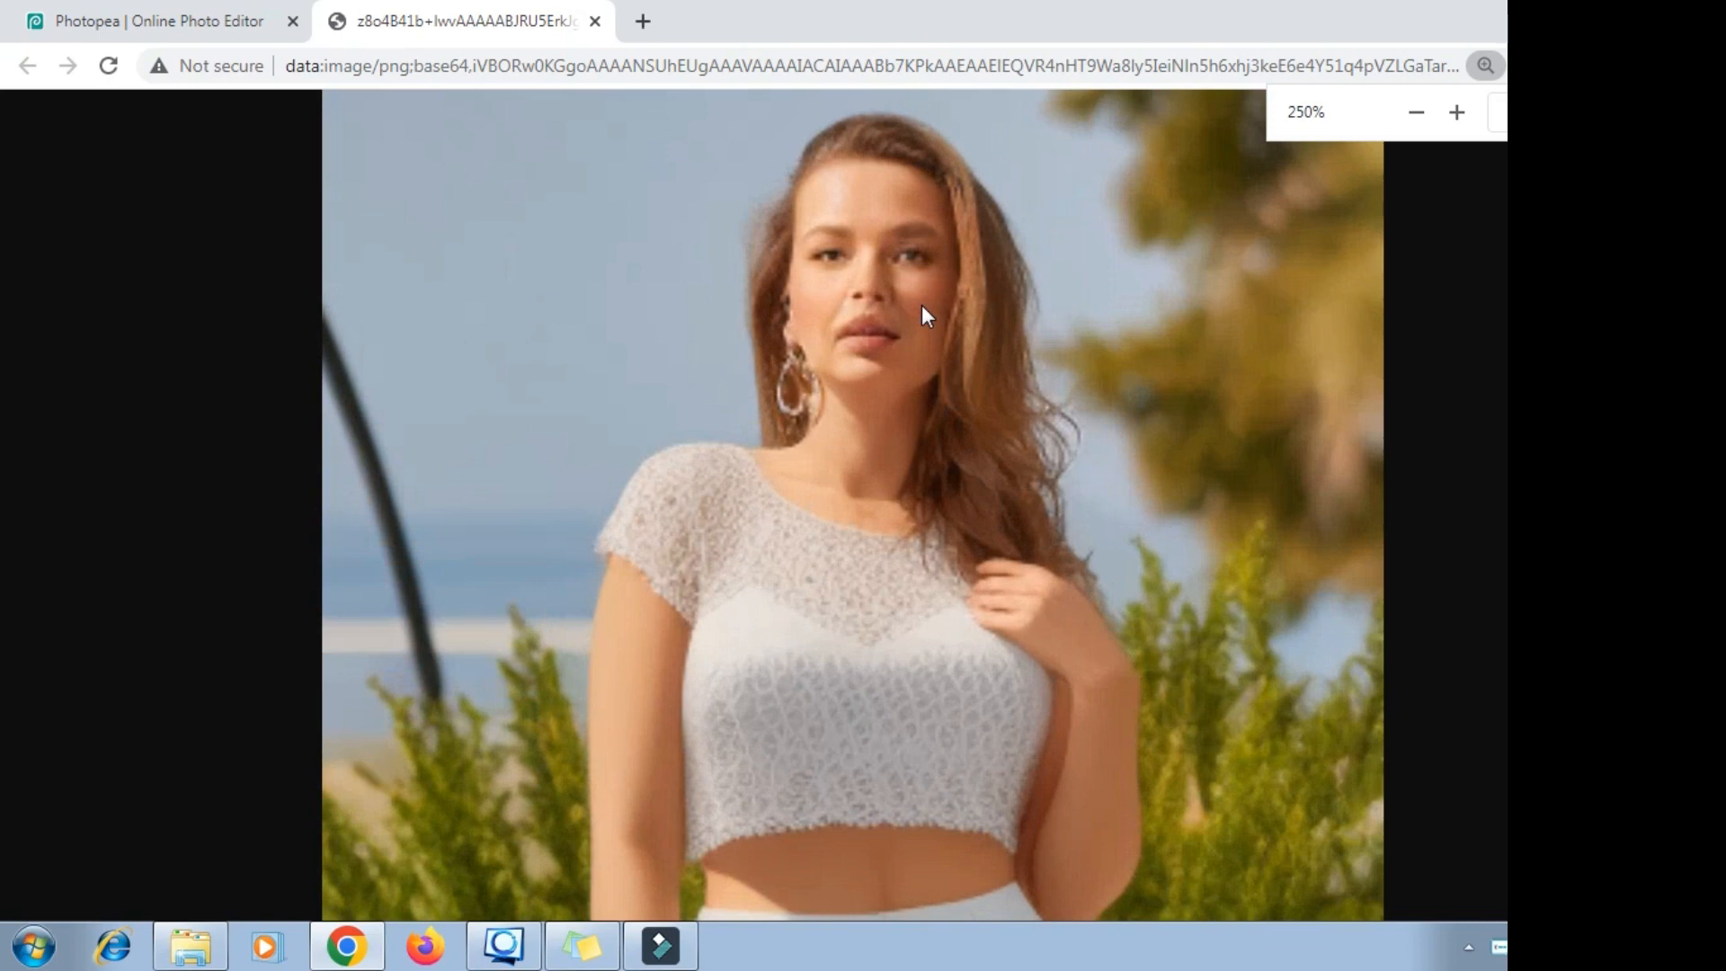
scroll(923, 310, down, 5)
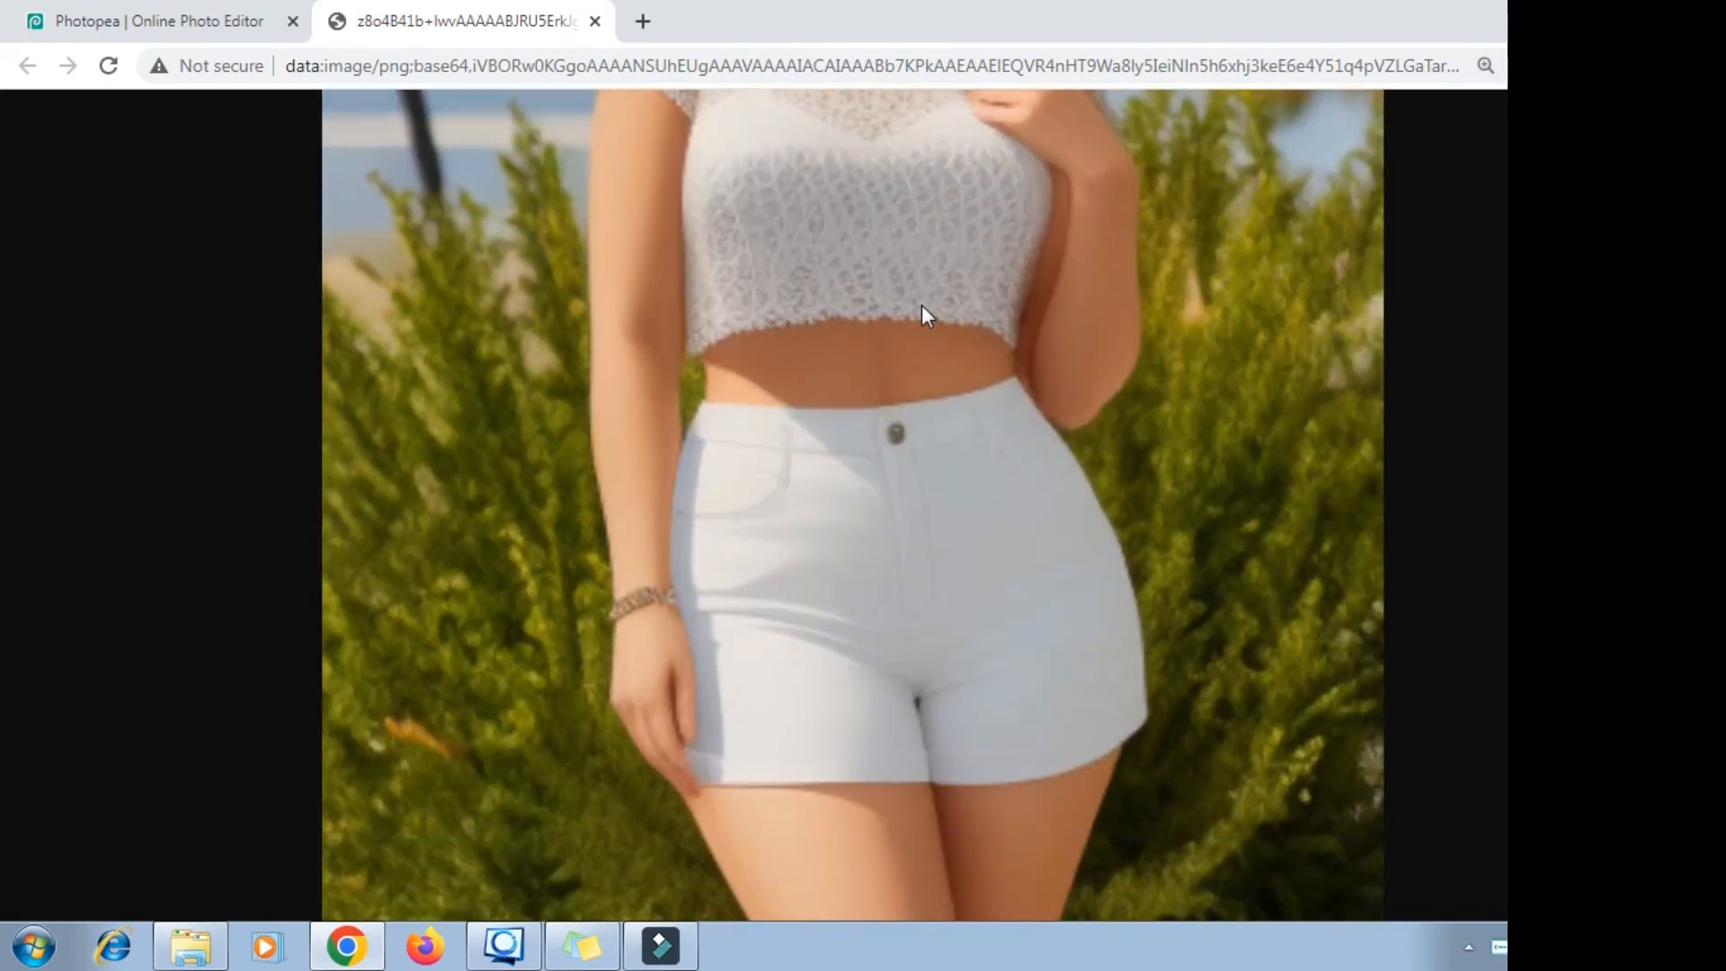
scroll(922, 308, up, 5)
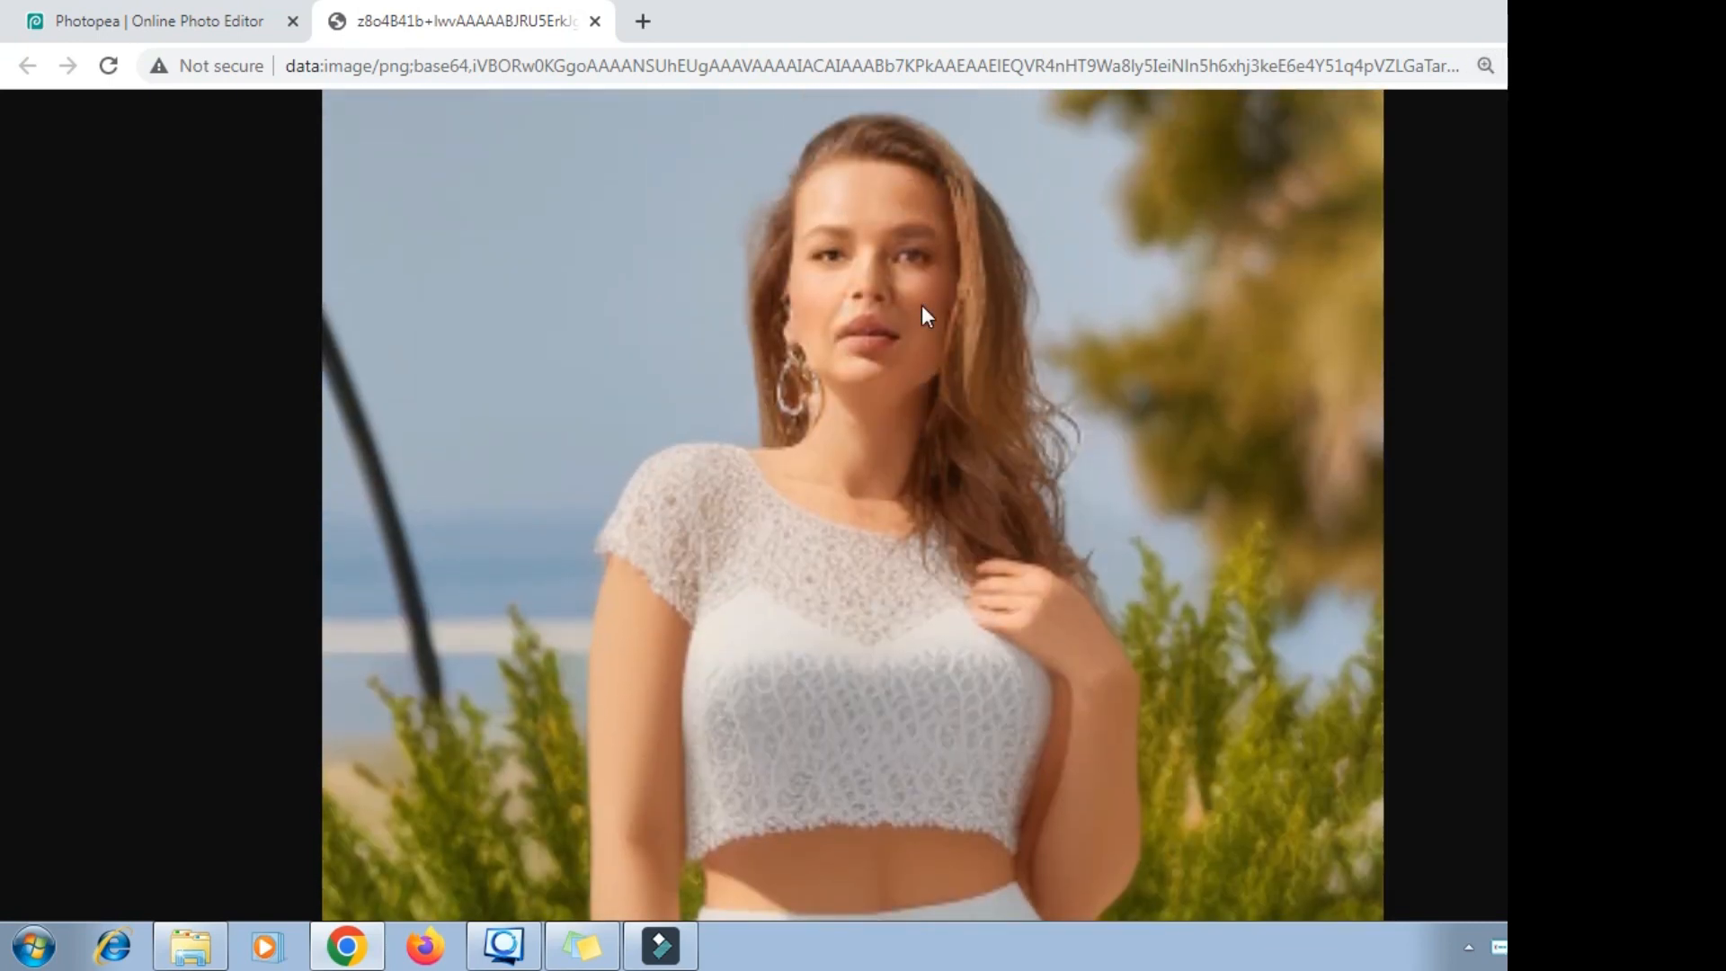
Return to Photopea, raise the guidance to around the middle of its range and run the inpainting again
click(152, 21)
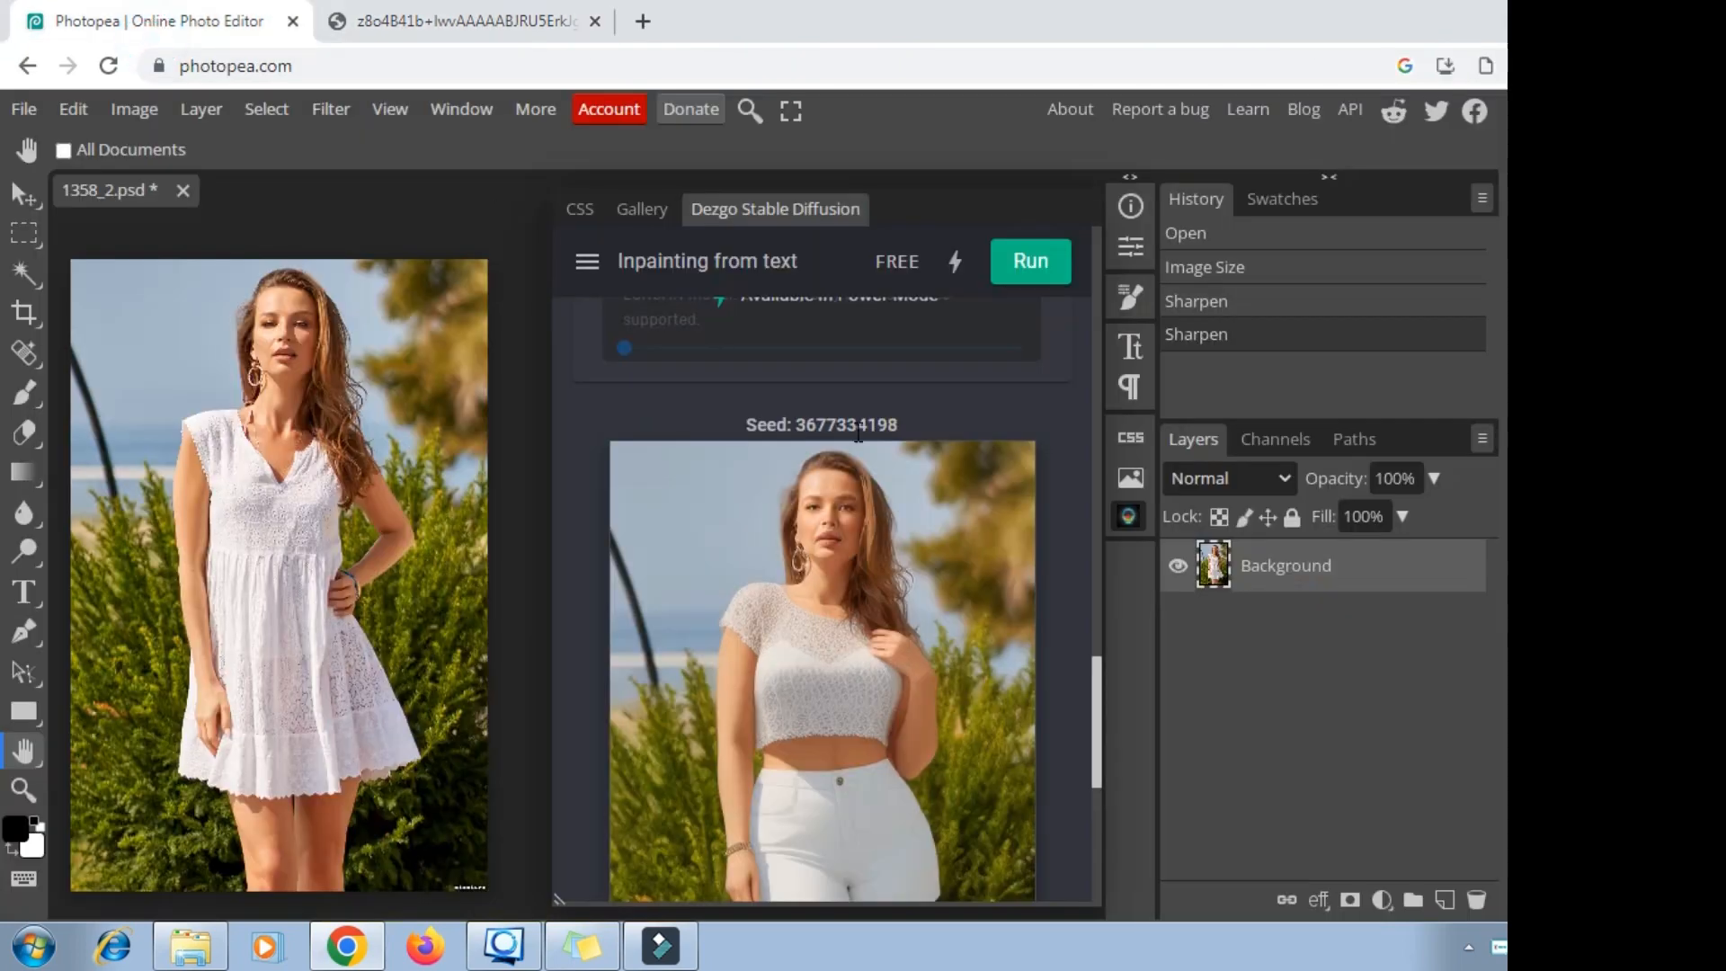
scroll(860, 431, up, 10)
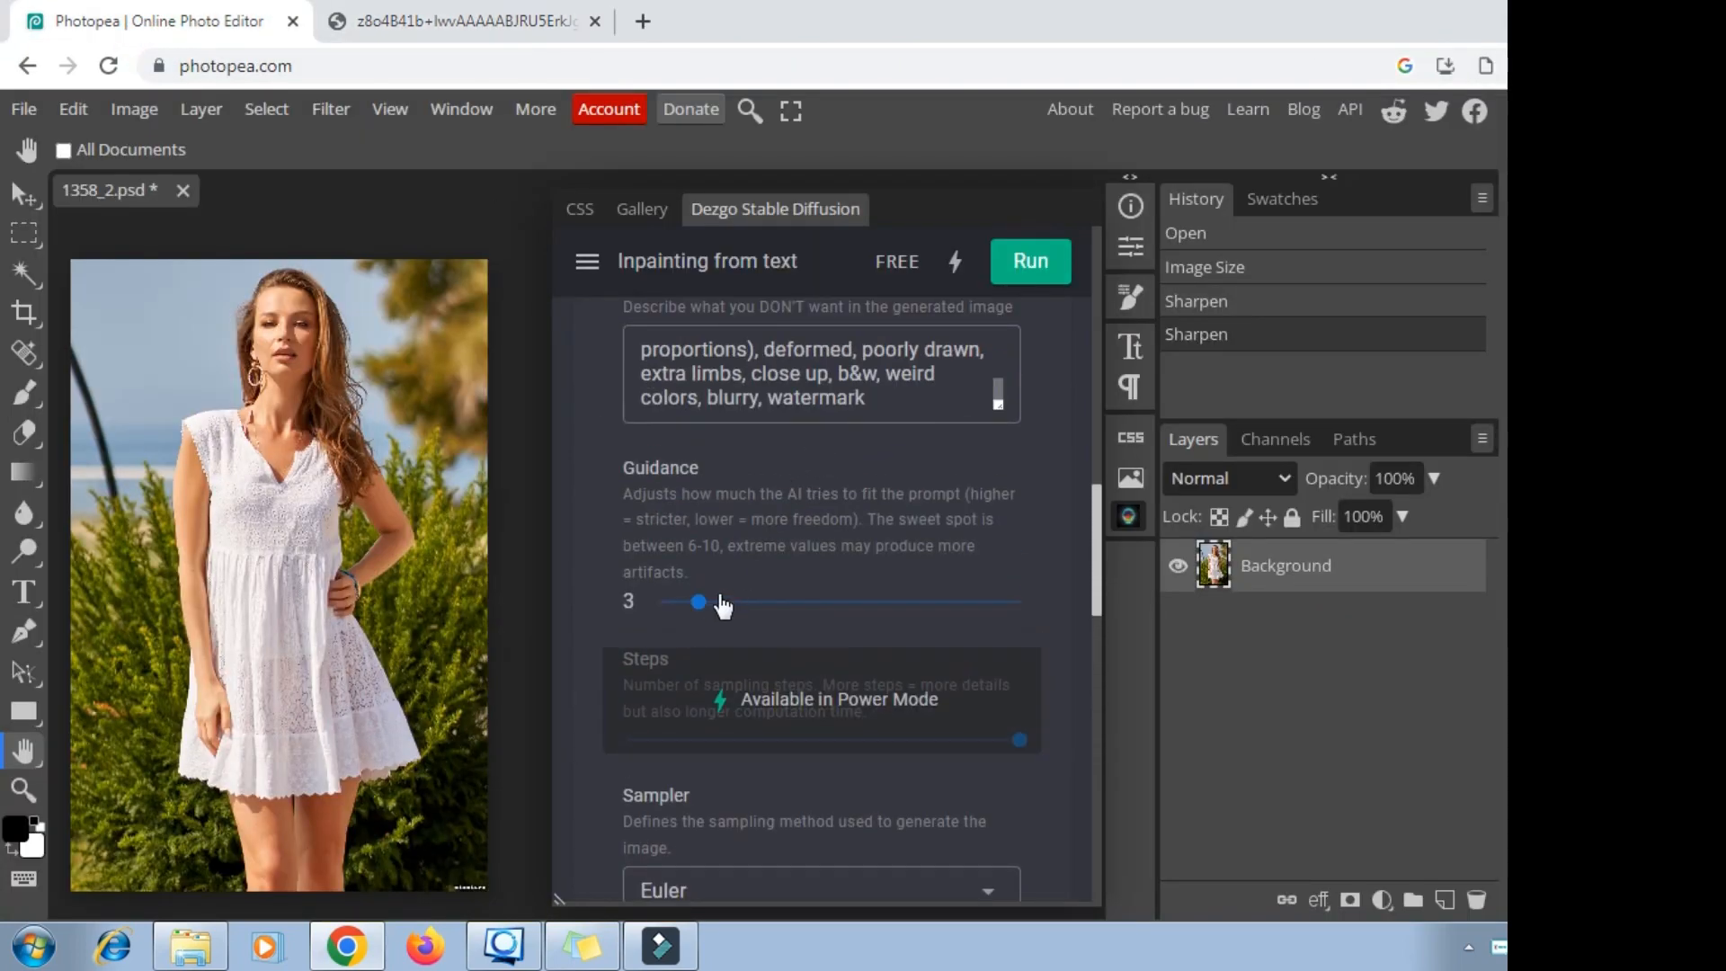
drag(722, 607, 813, 610)
click(1033, 274)
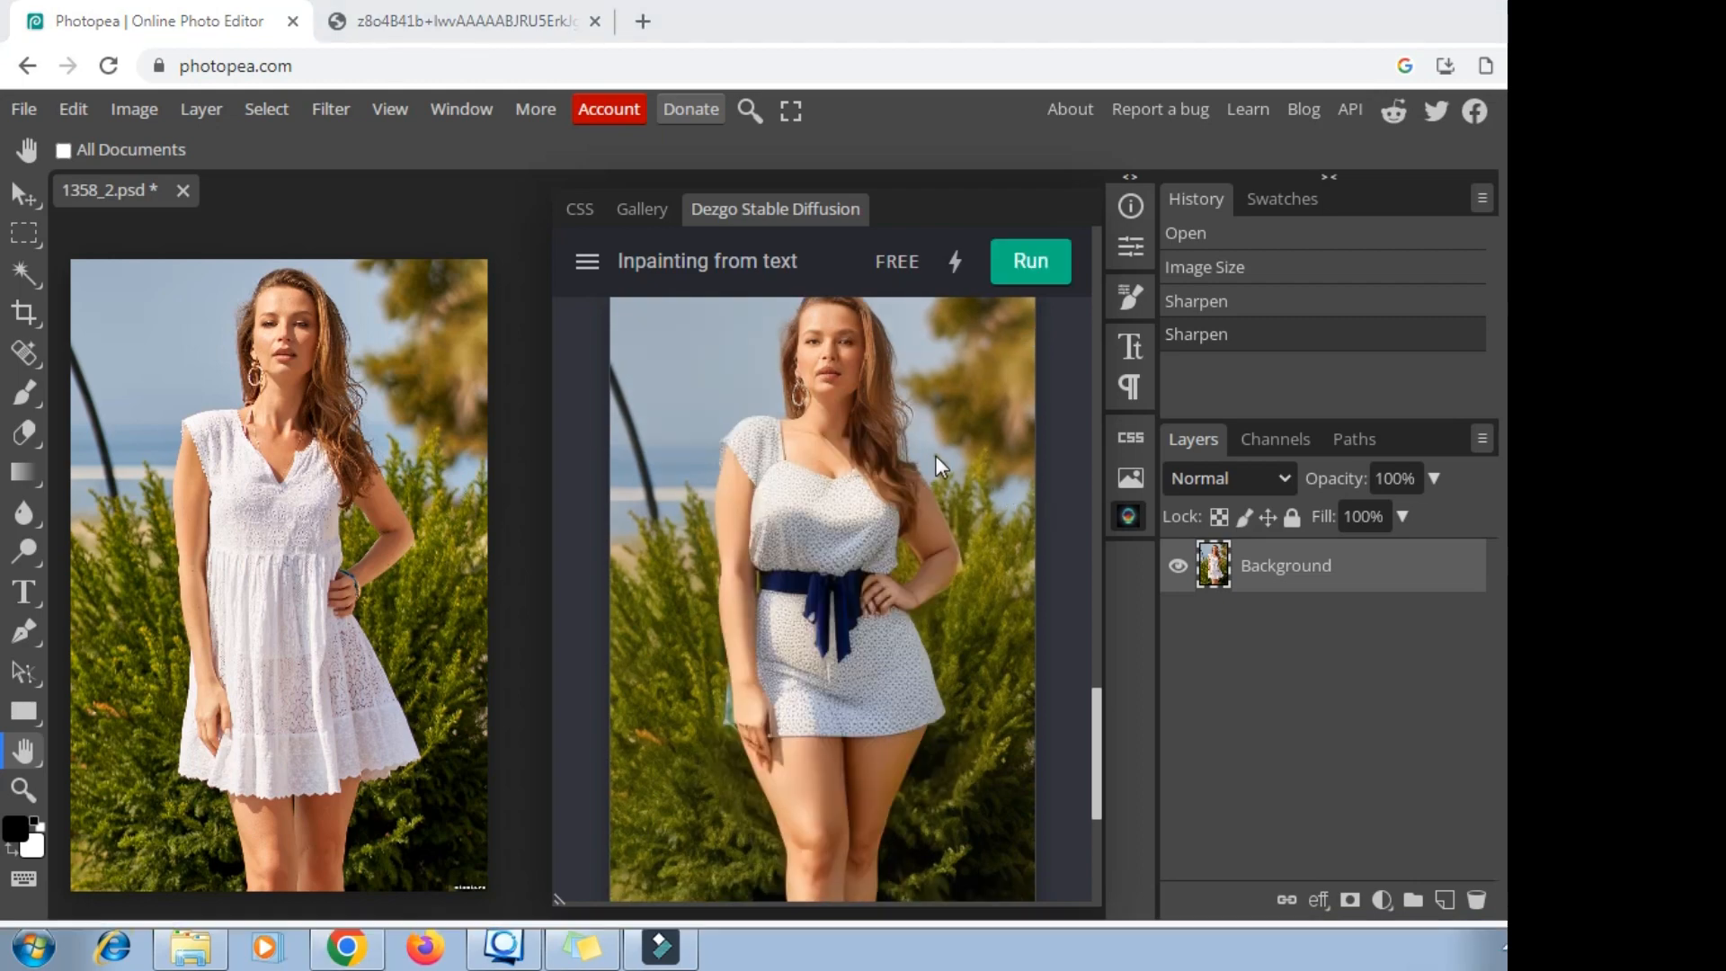
Open the second generated image in its own browser tab and examine the outfit at up to 250% zoom
click(930, 454)
right_click(930, 455)
click(979, 470)
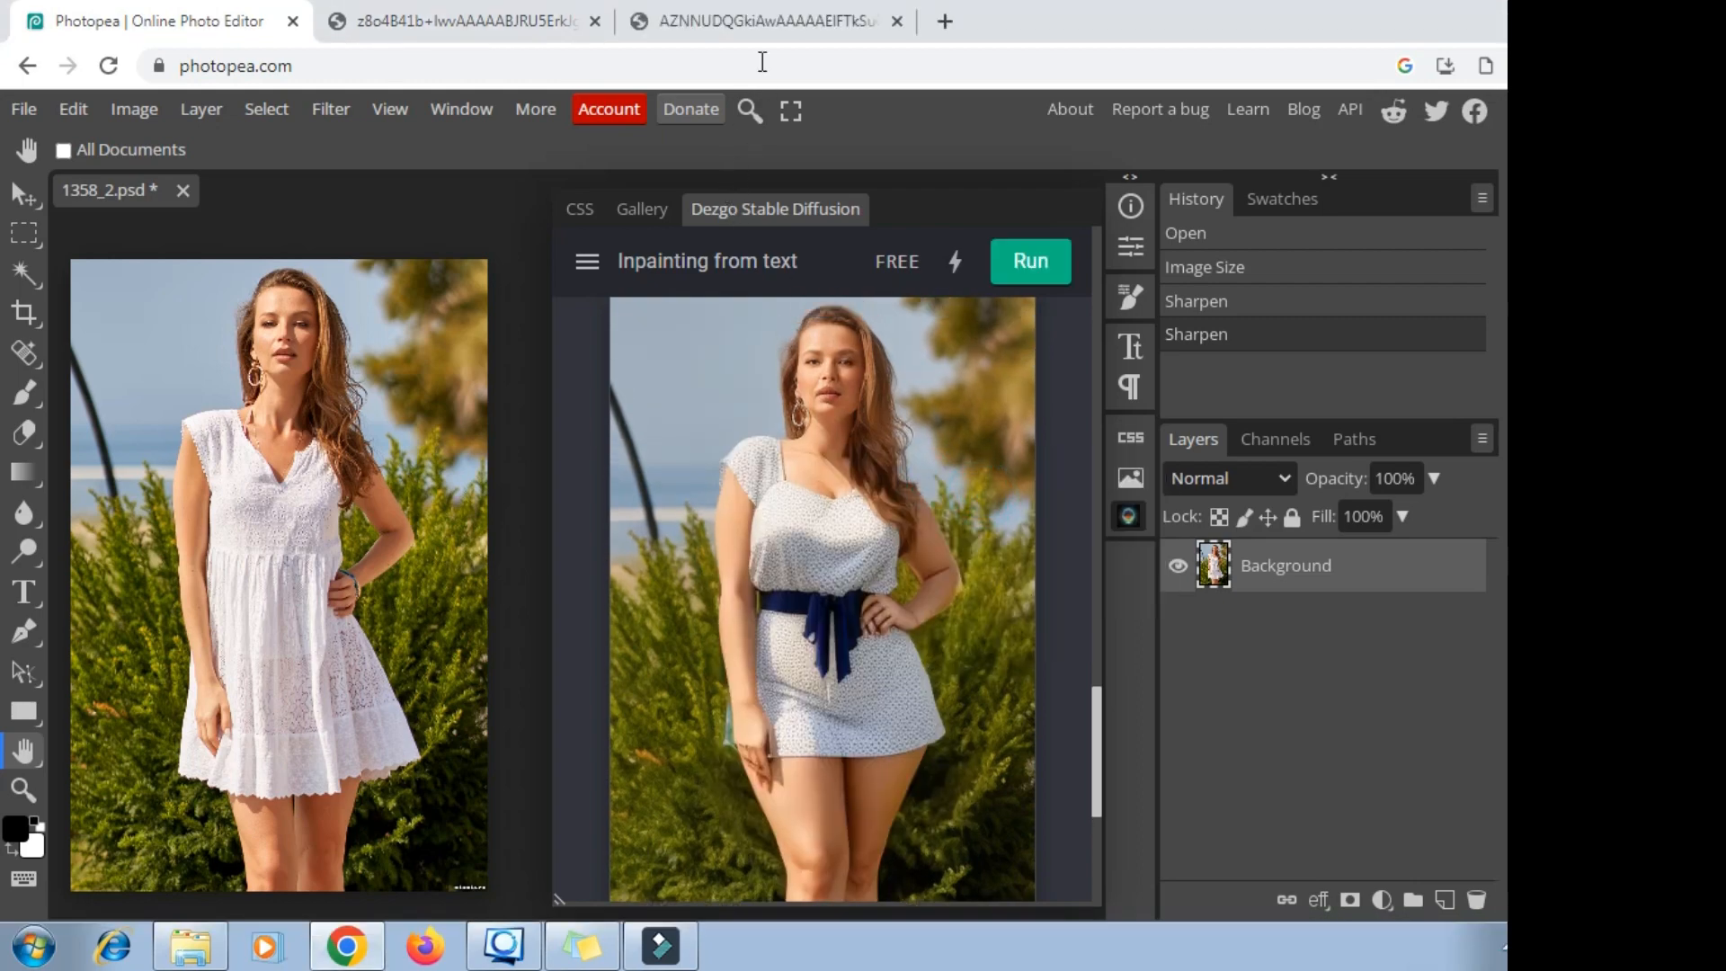
click(759, 24)
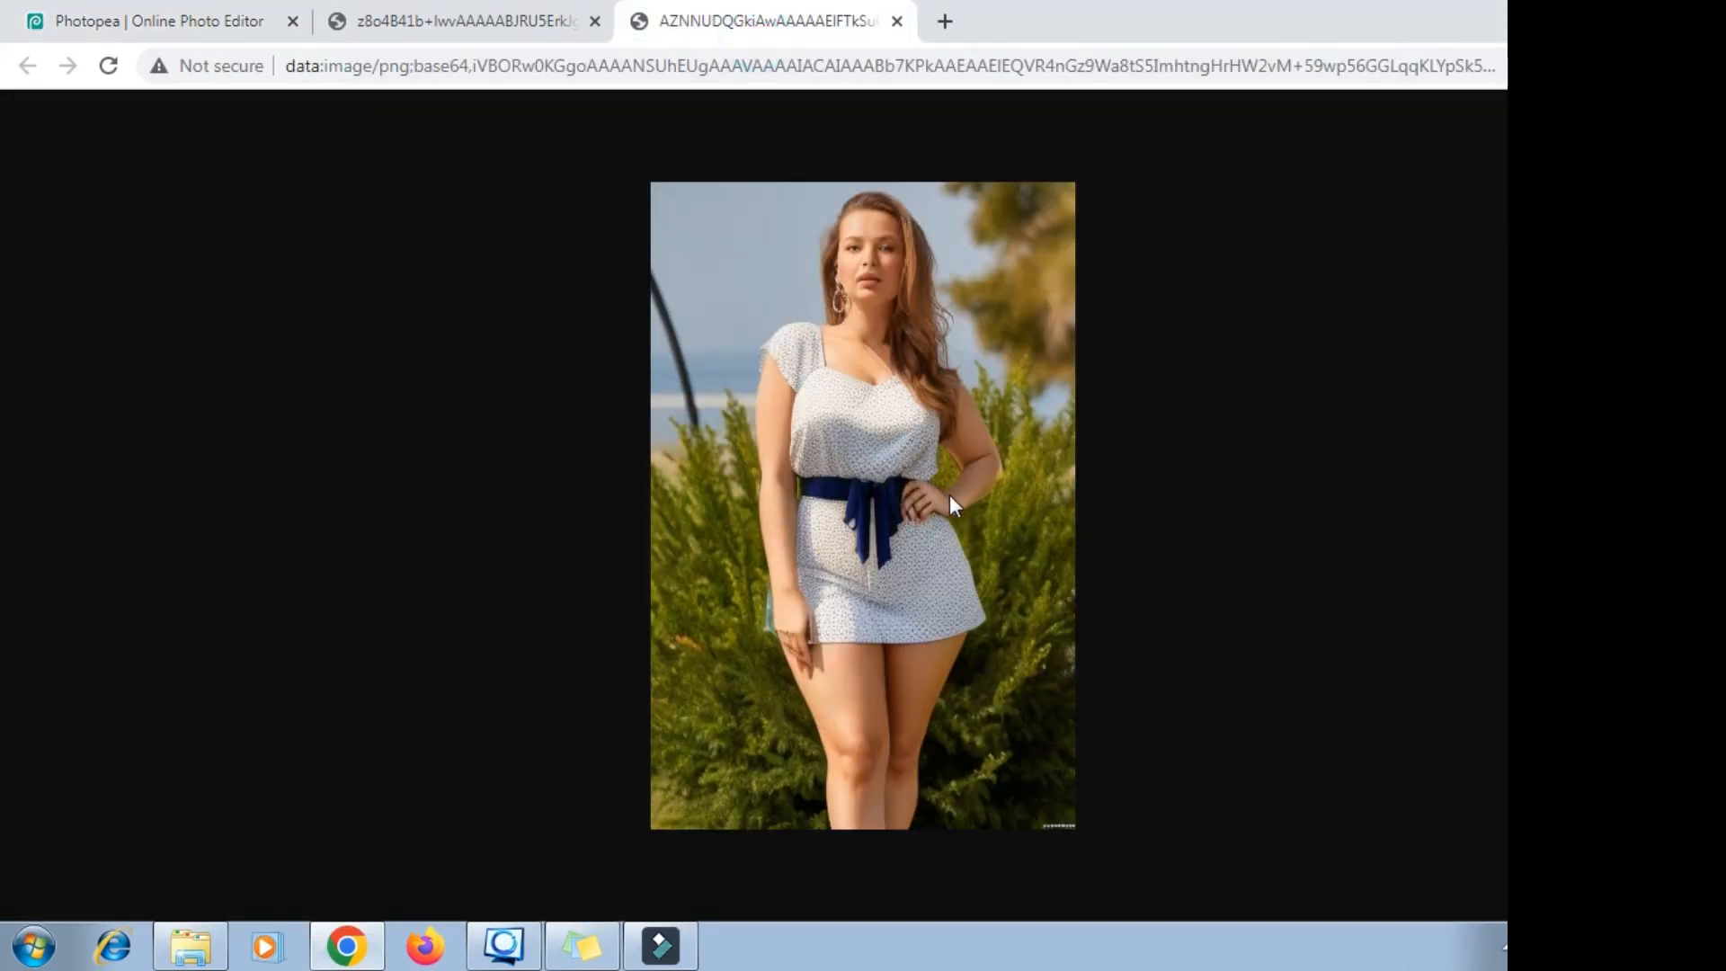
ctrl+scroll(952, 505, up, 6)
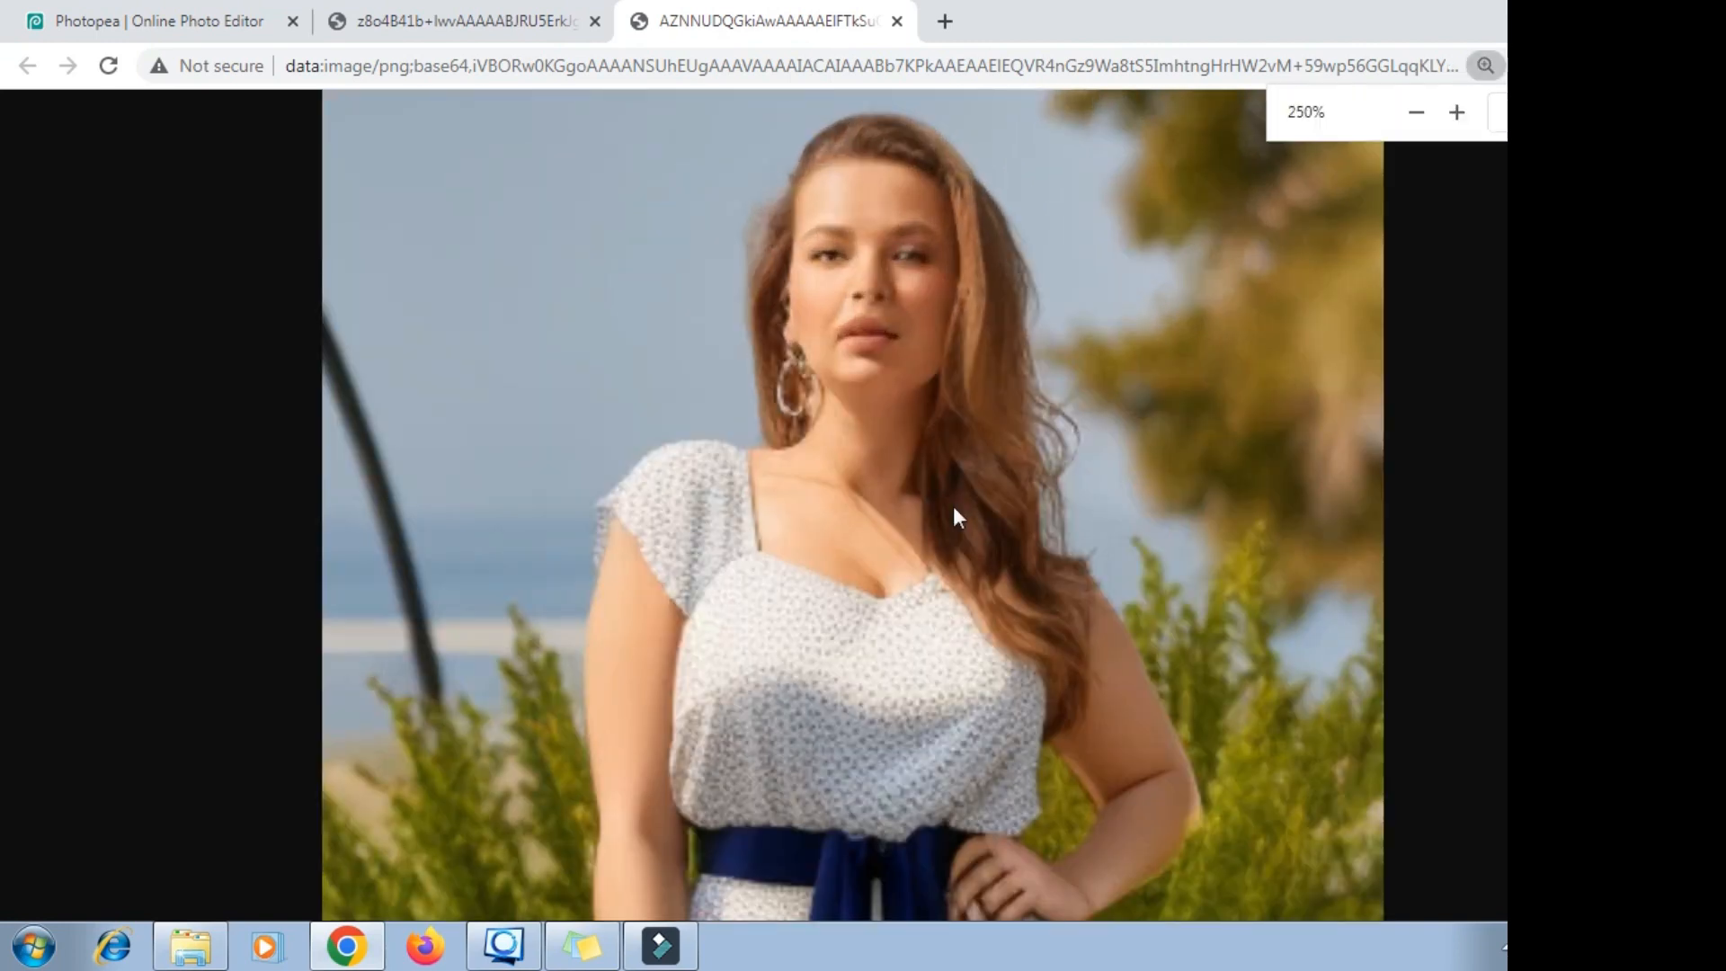
scroll(953, 505, down, 3)
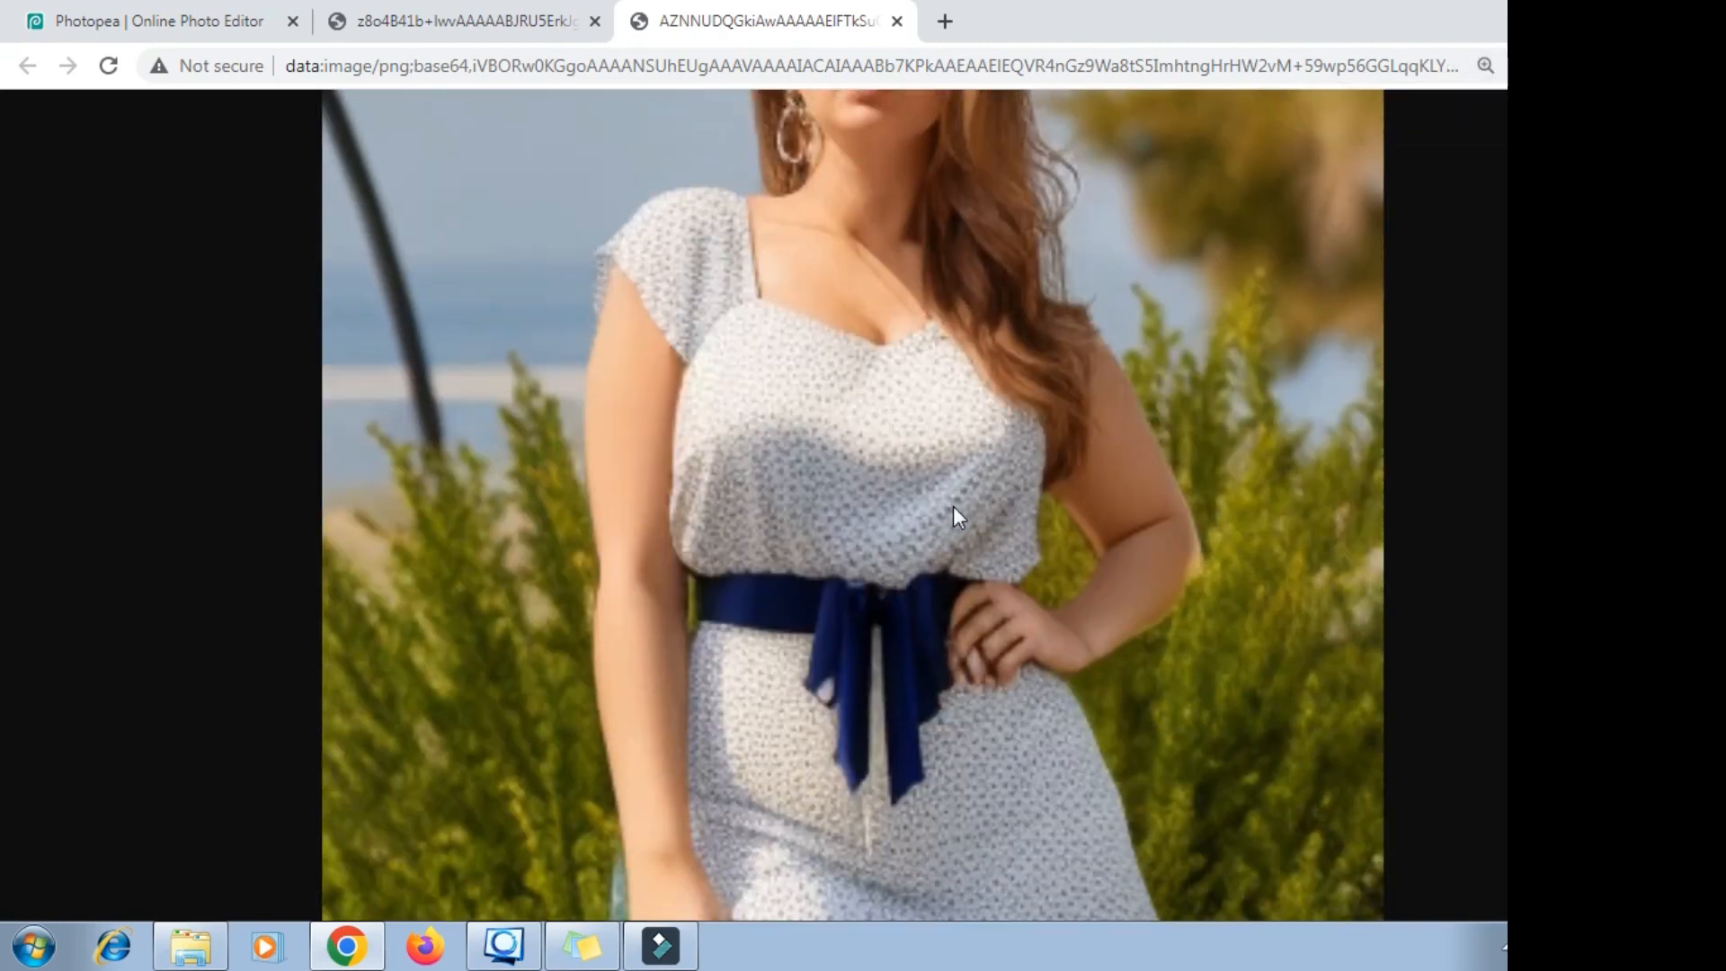
ctrl+scroll(953, 505, down, 2)
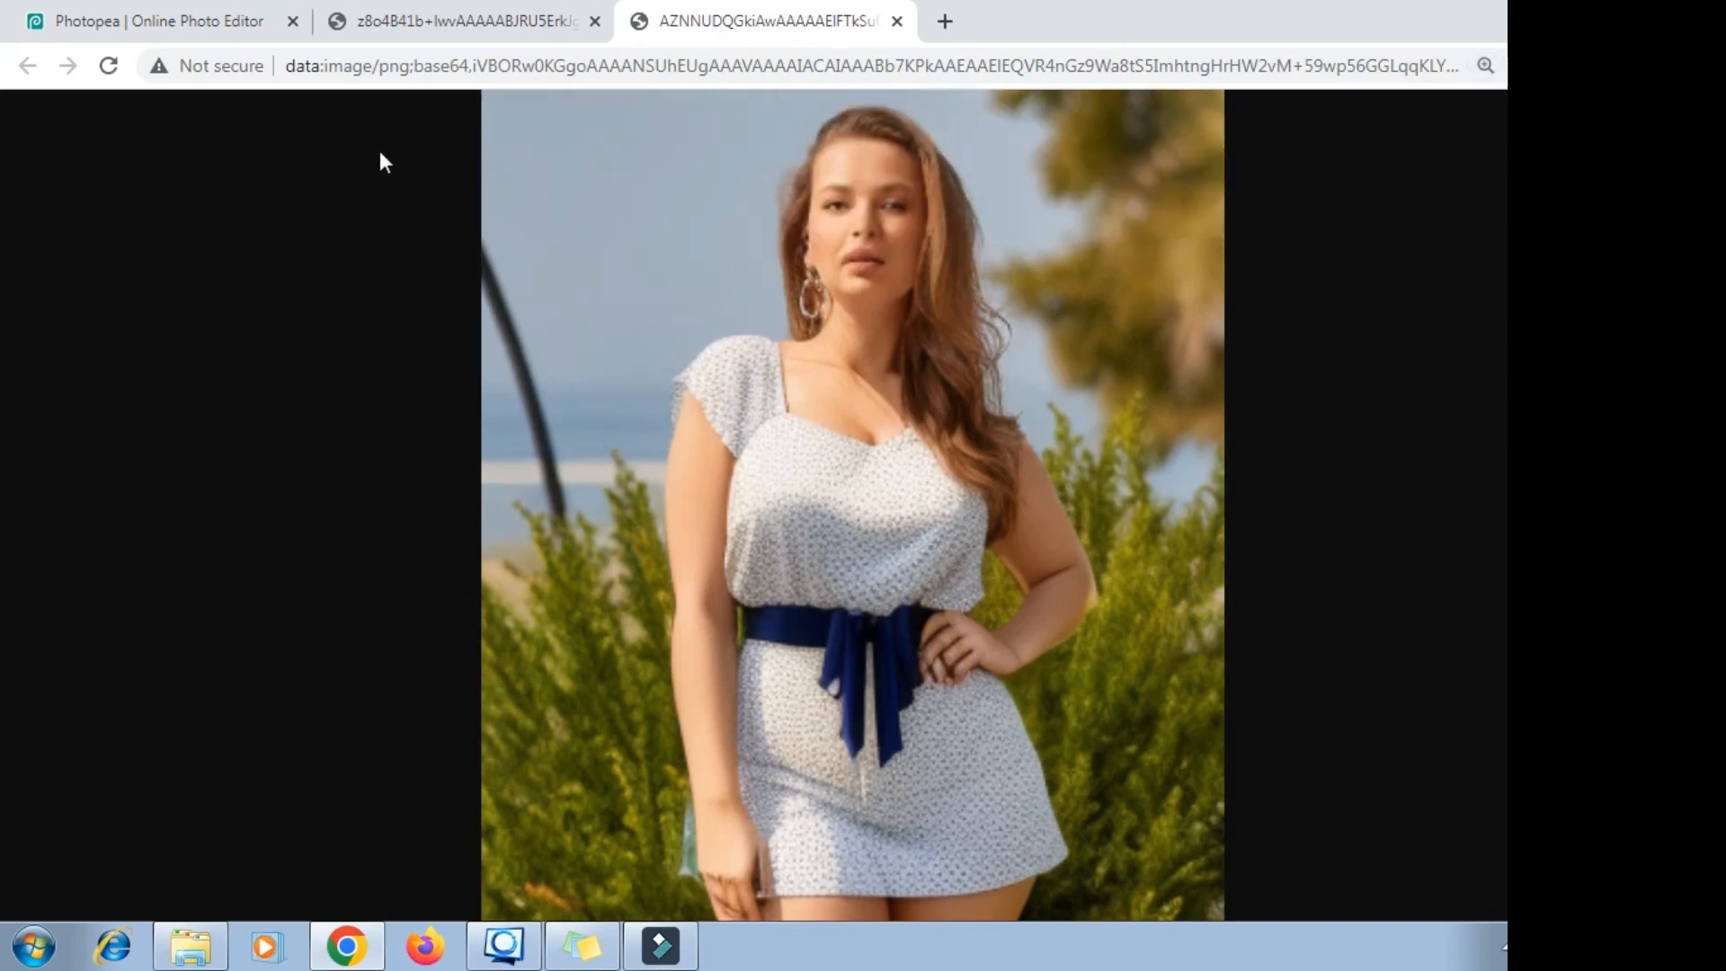
Return to Photopea, set the guidance to 15 and run the inpainting again
click(242, 18)
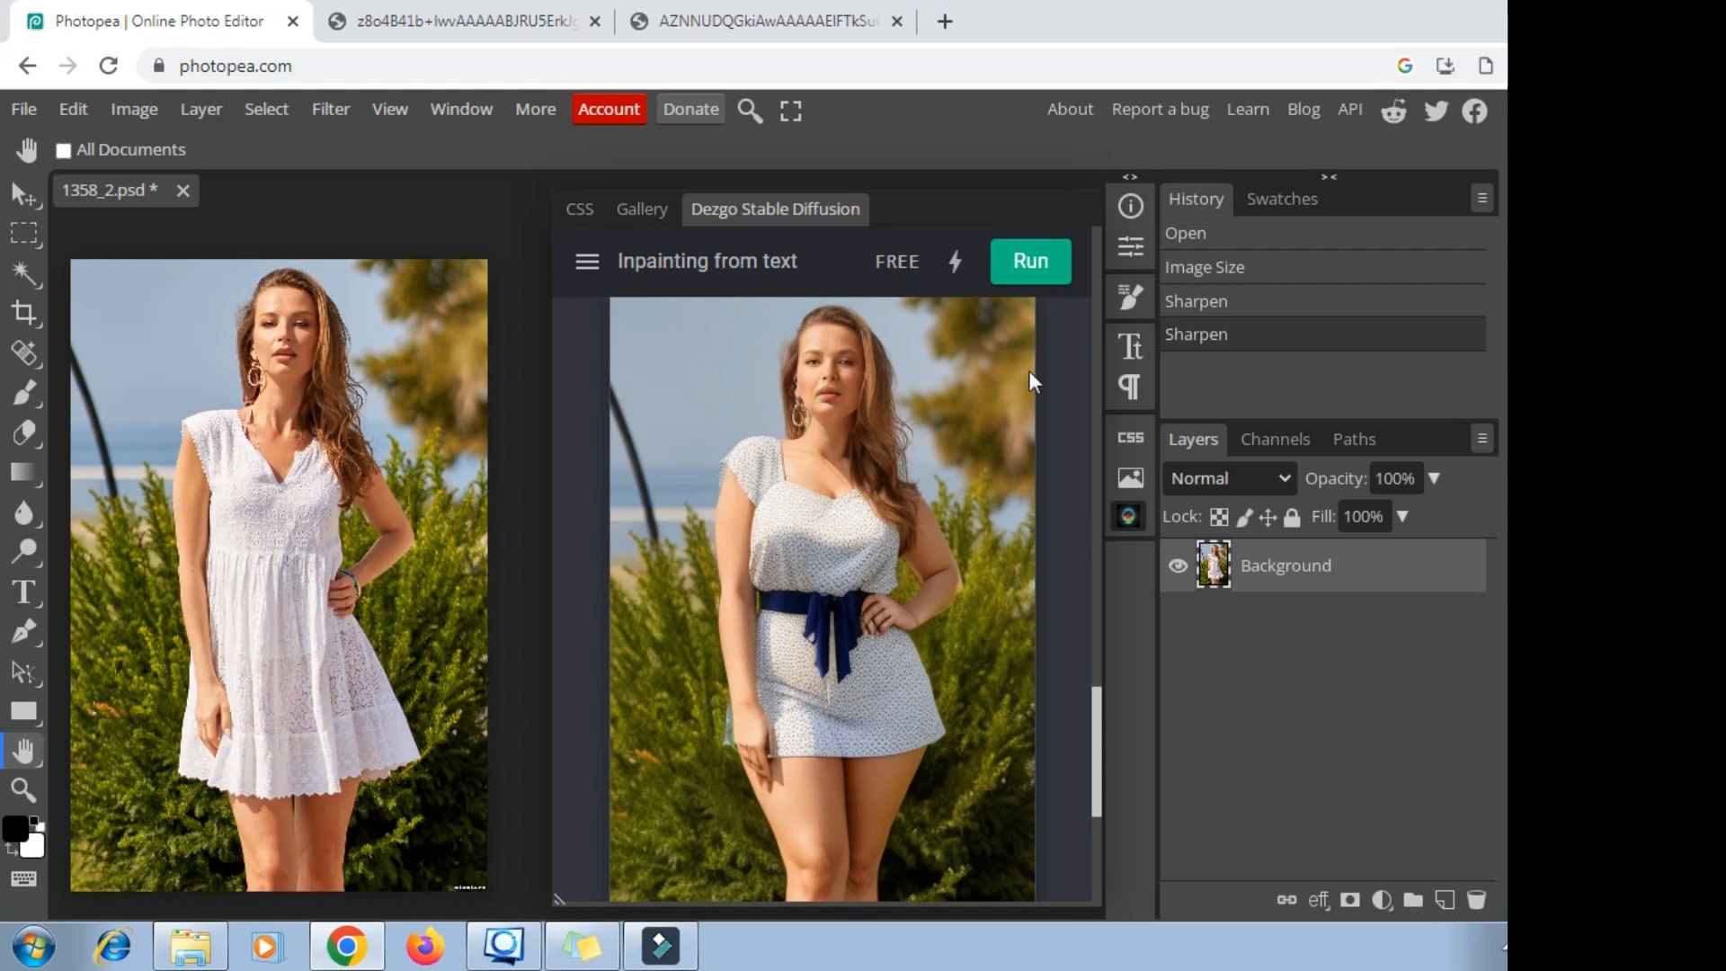
scroll(944, 392, up, 8)
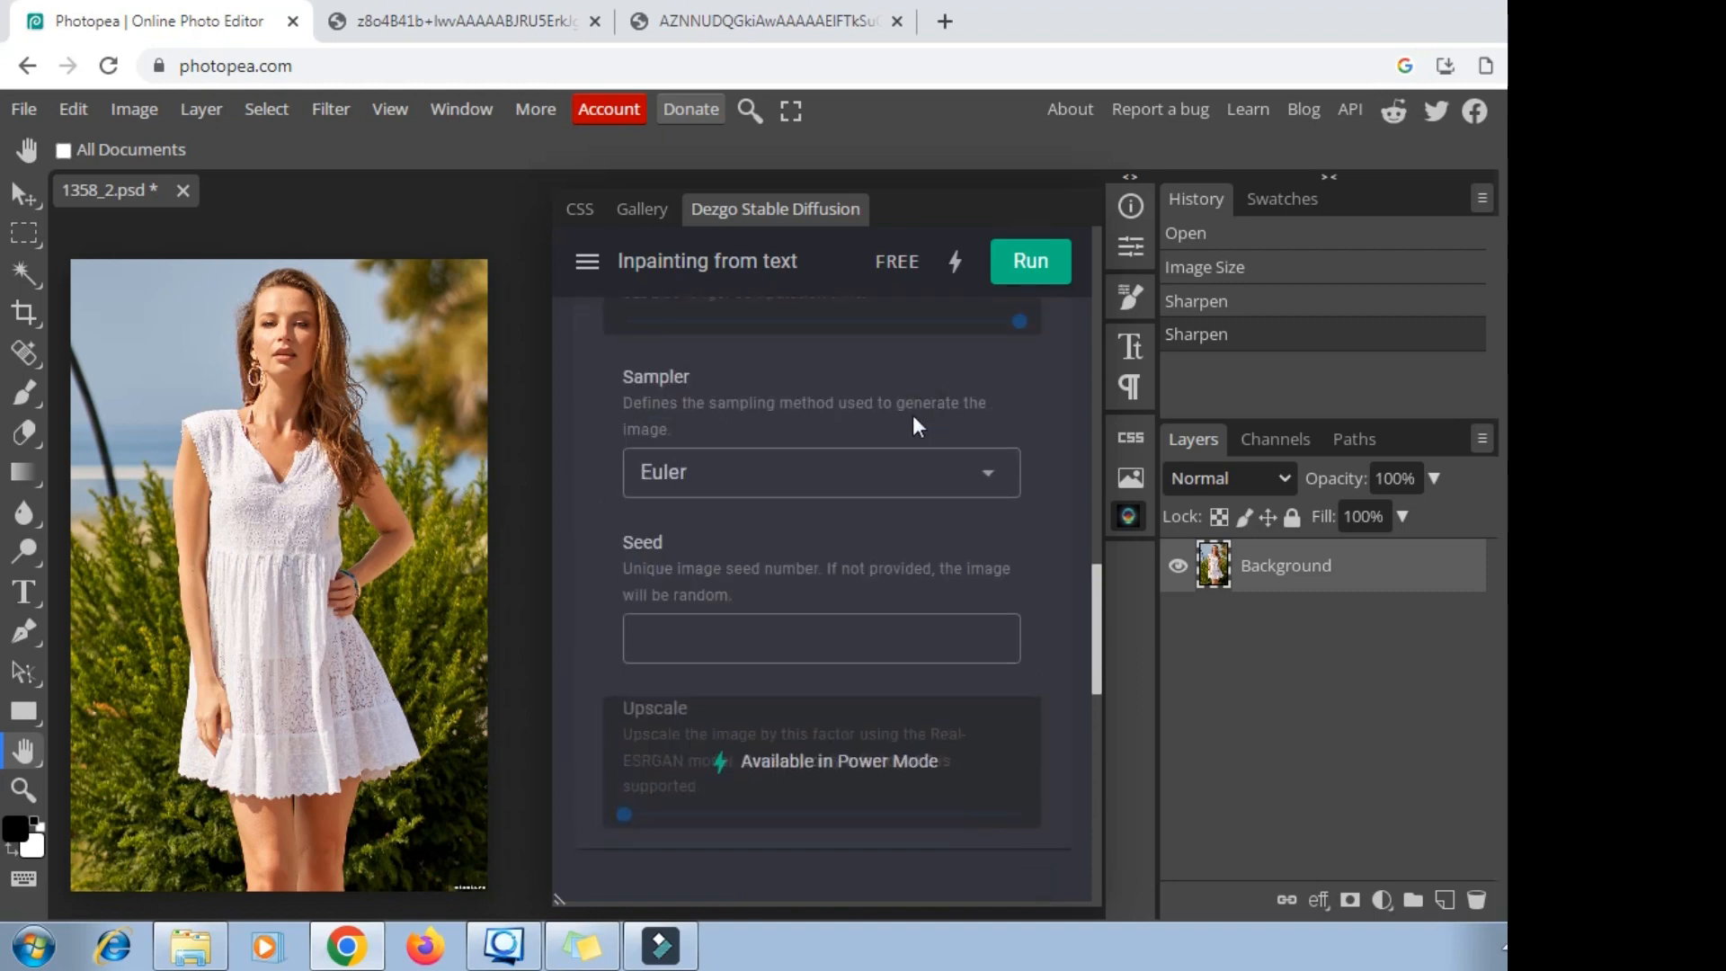
drag(813, 310, 931, 327)
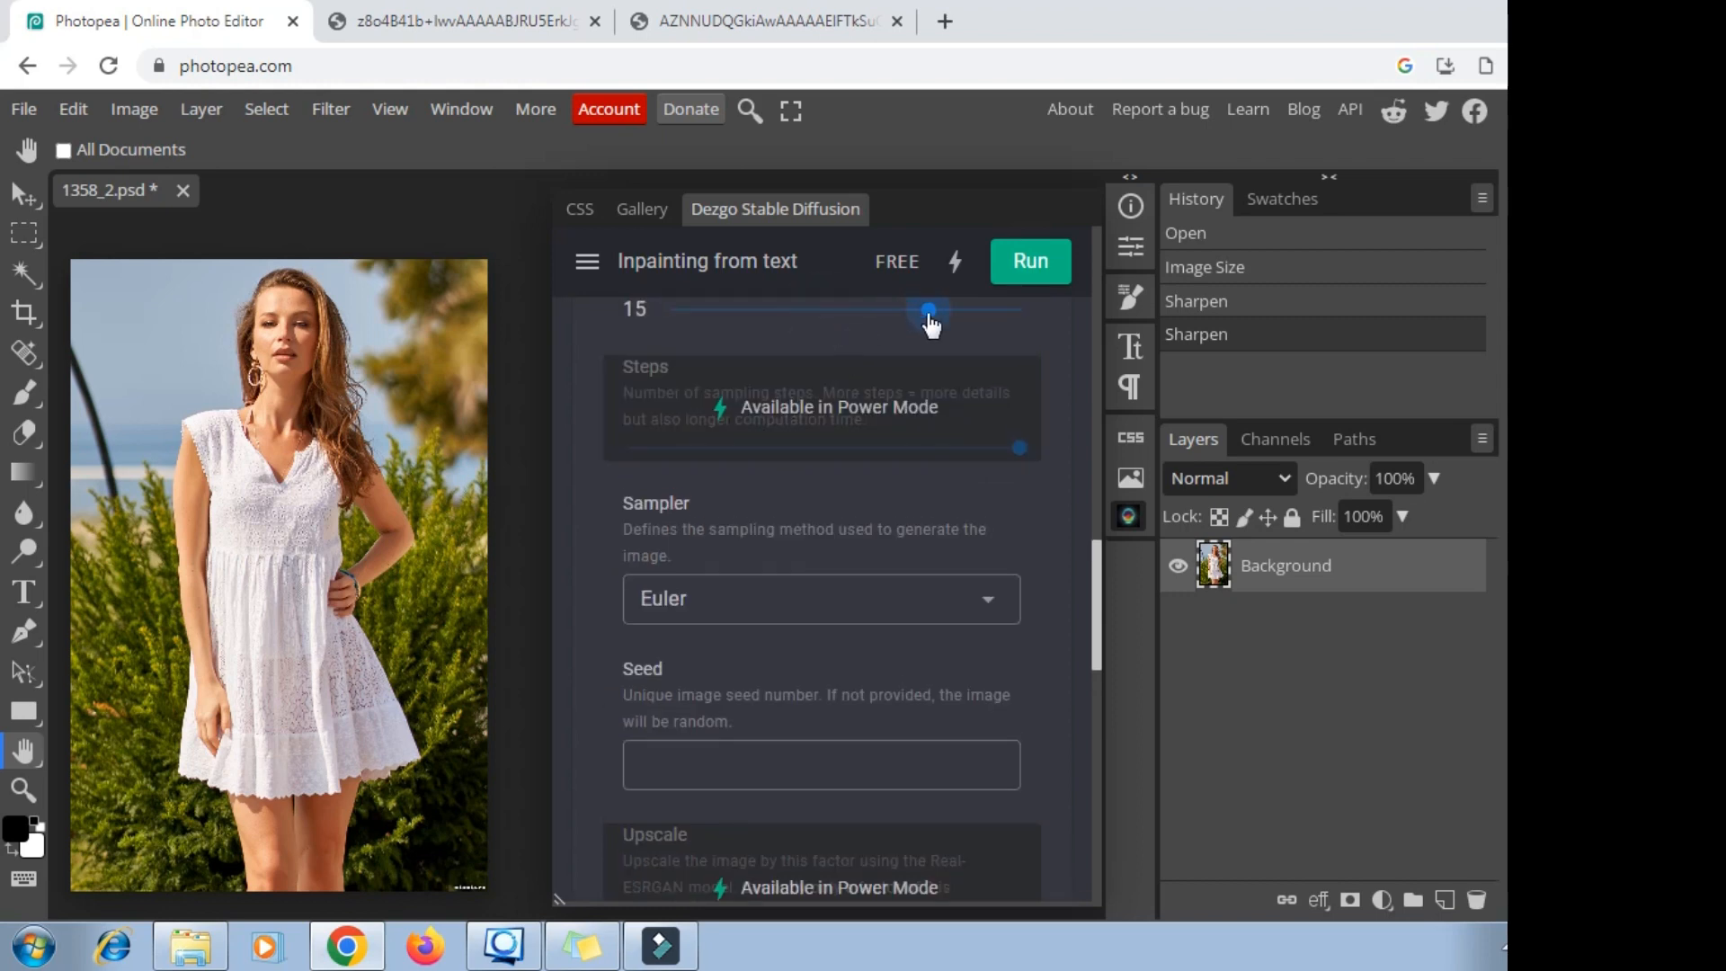
click(1043, 268)
scroll(1022, 426, down, 1)
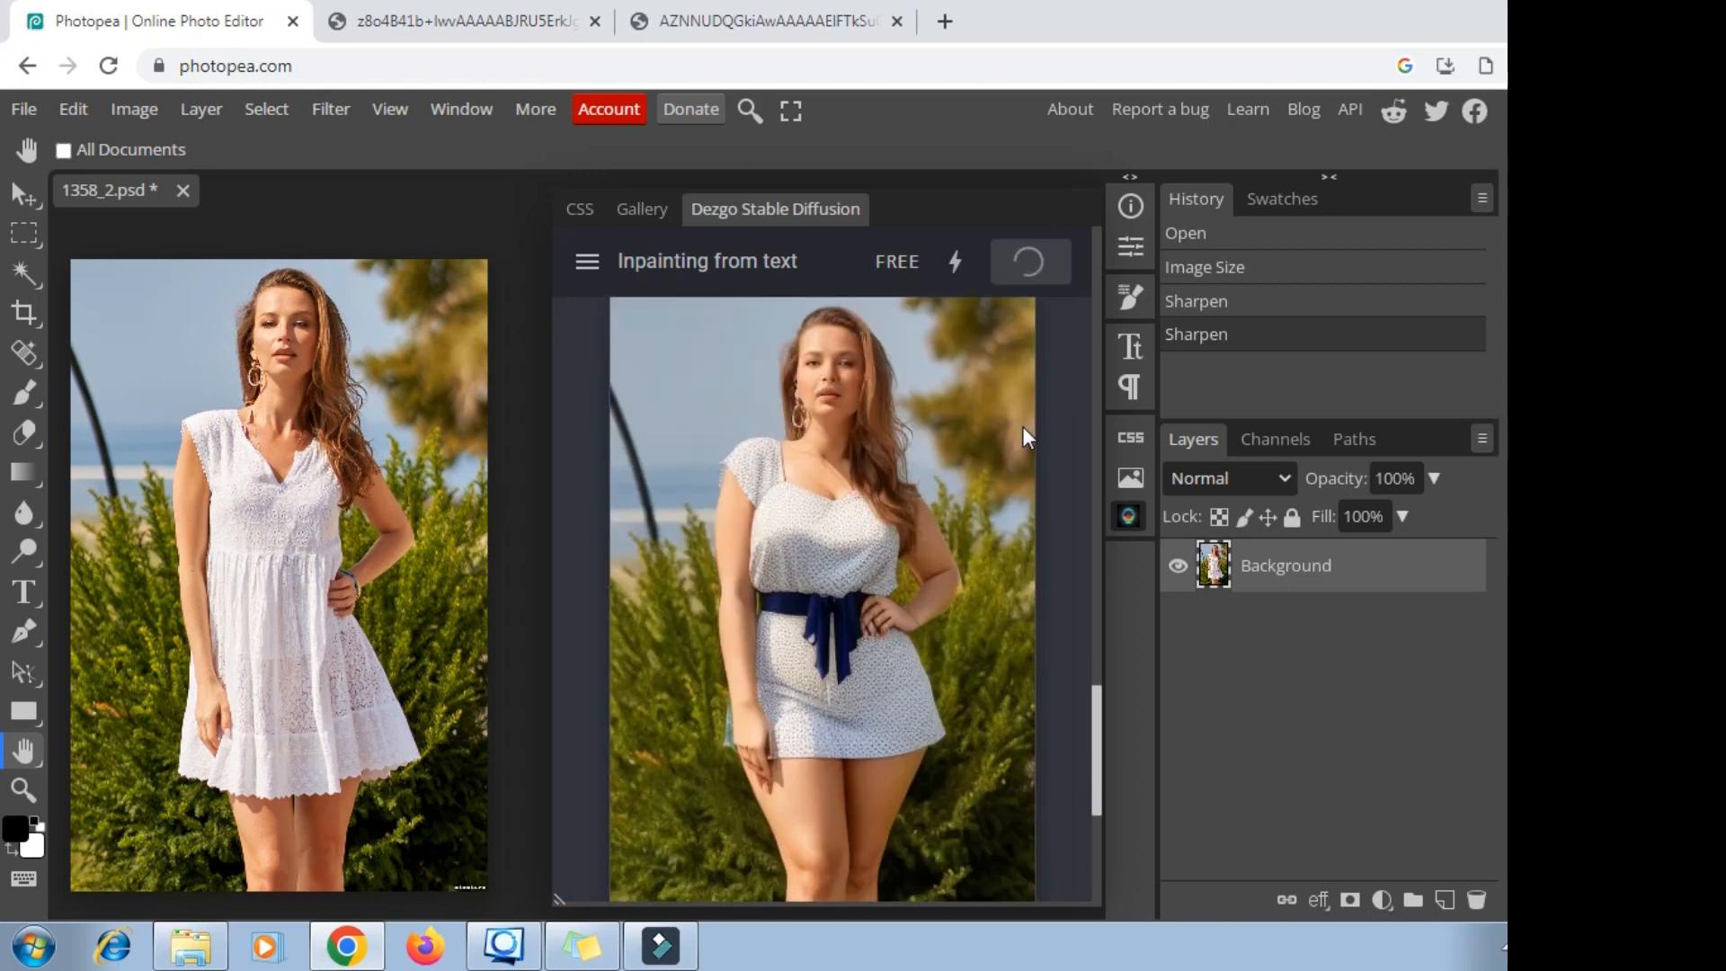
Open the image generated with guidance 15 in a new browser tab and switch to it
right_click(834, 475)
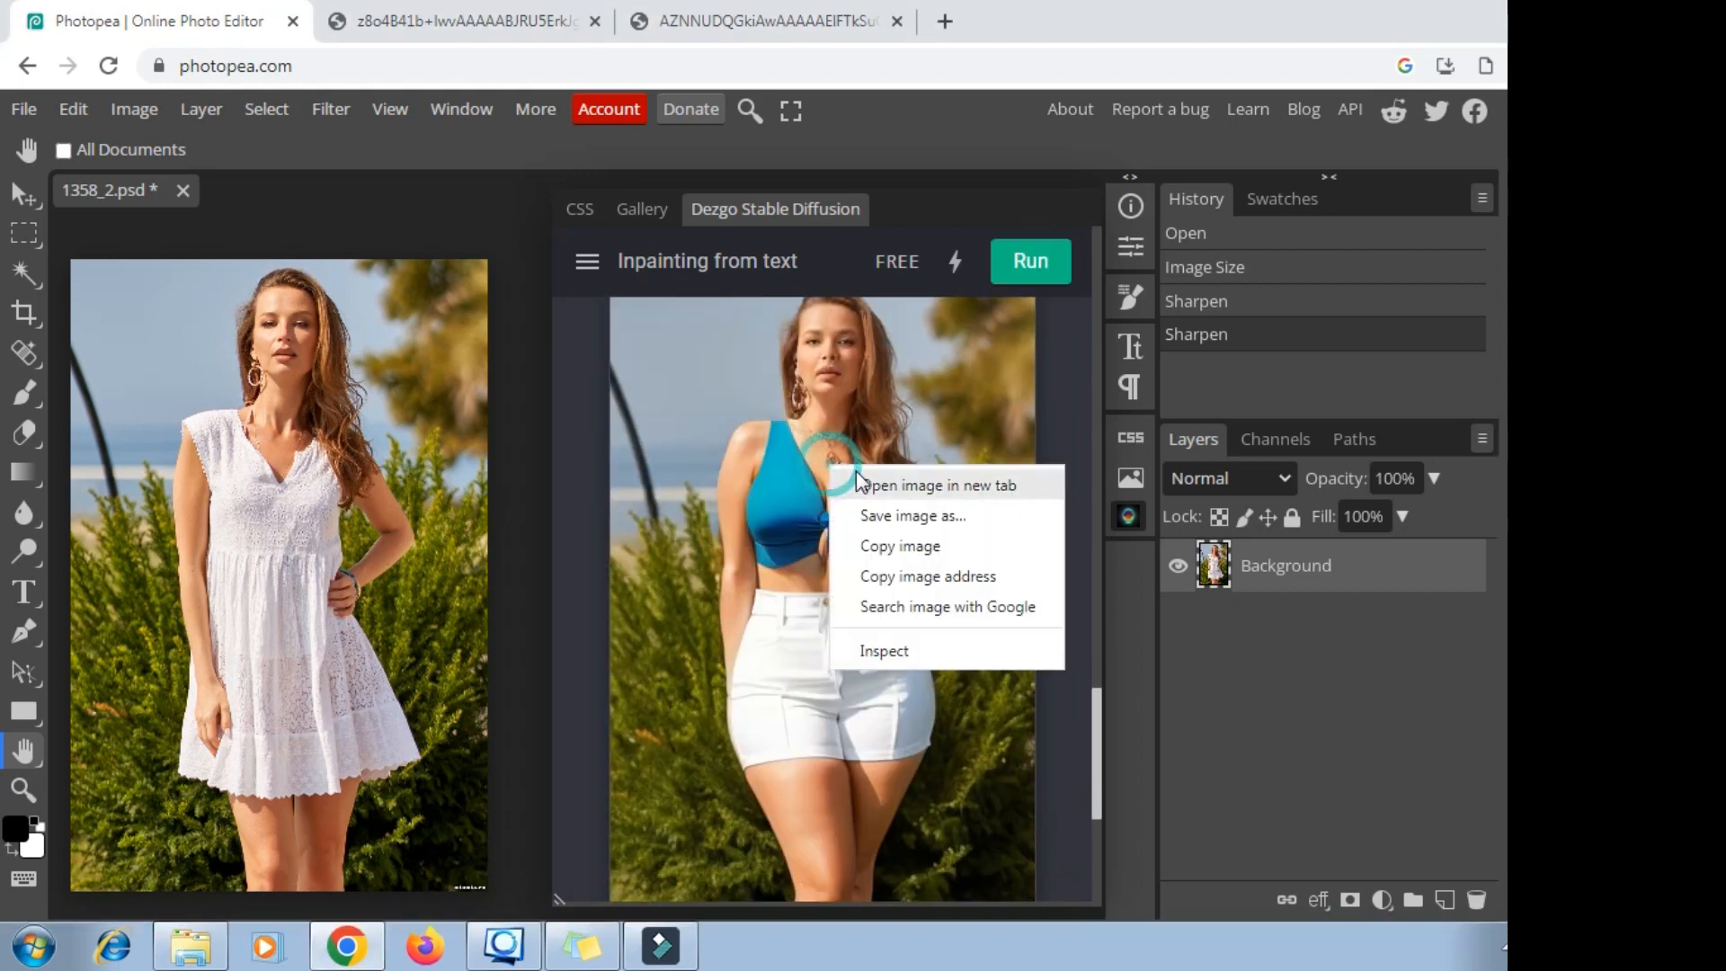
click(869, 480)
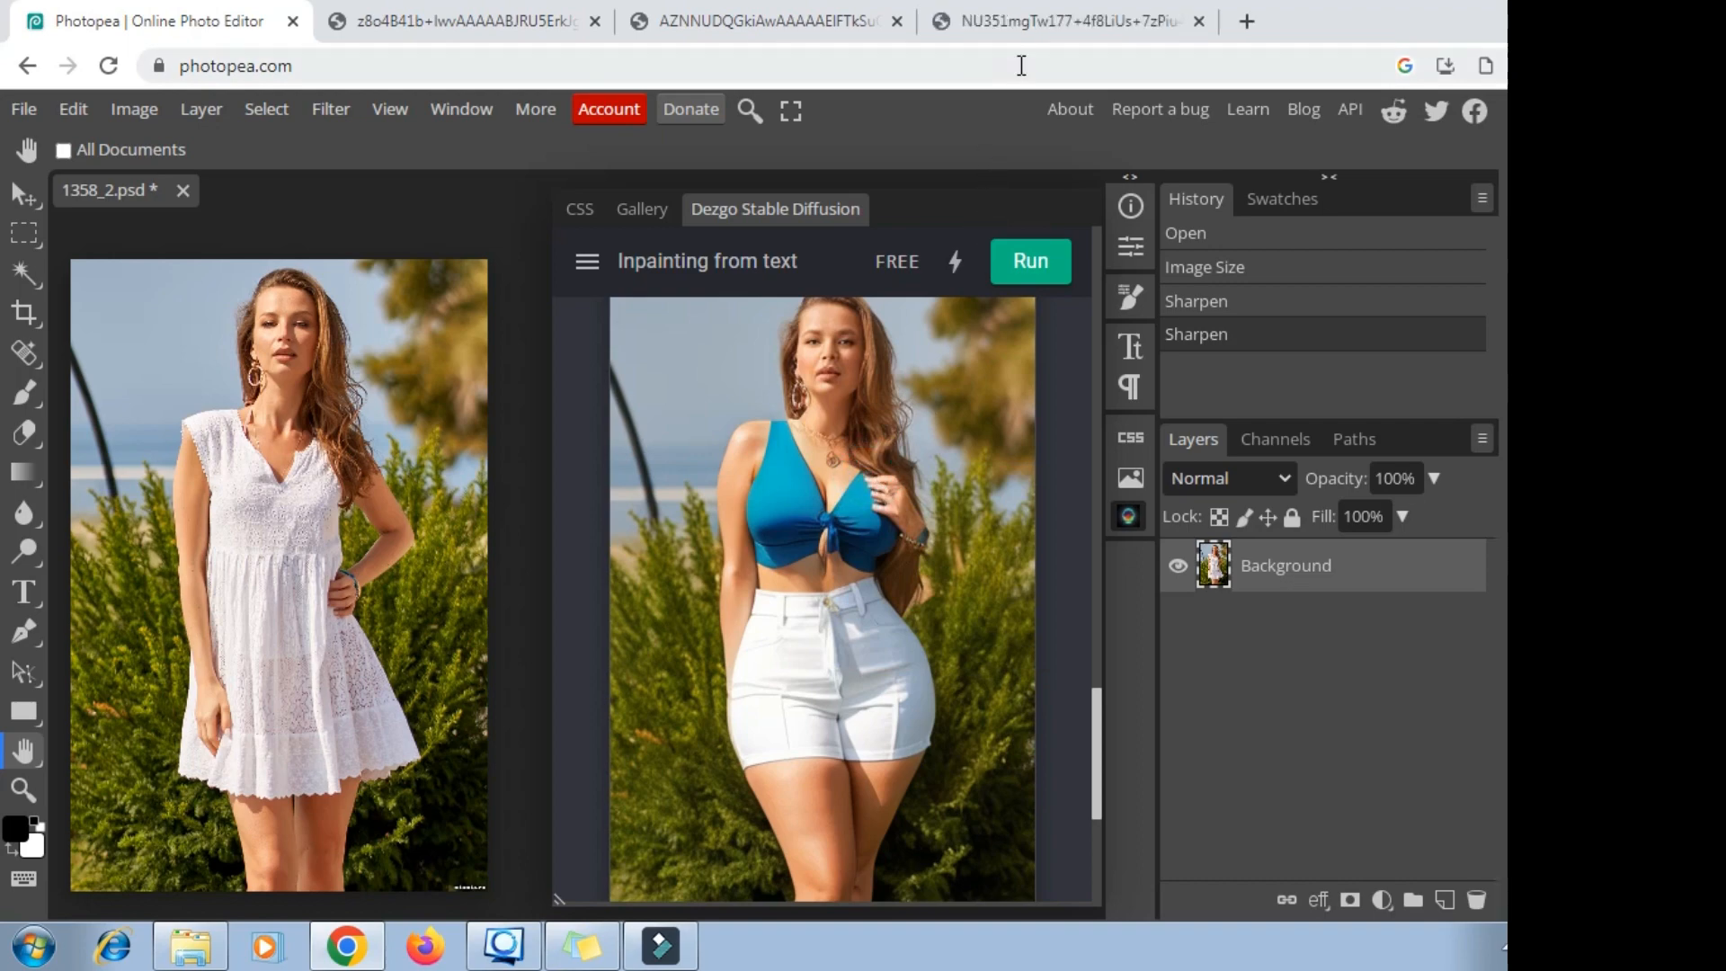
click(1129, 23)
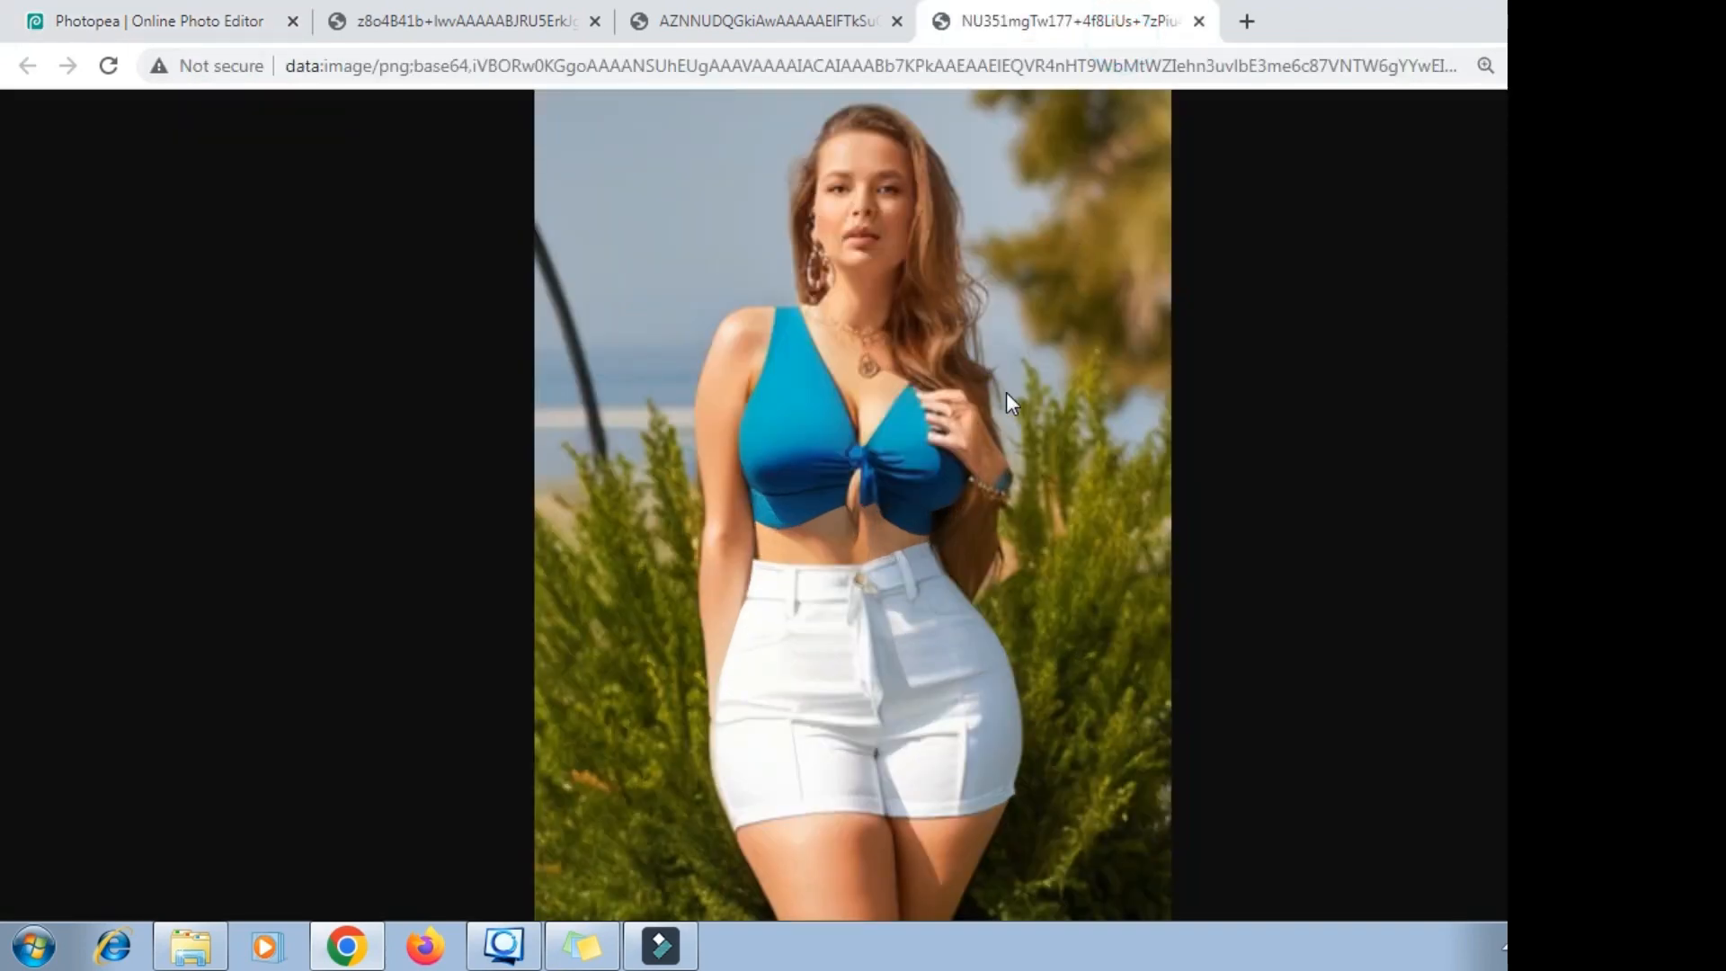
Enlarge the guidance 15 result and inspect its top, waist and shorts for detail
key(ctrl+plus)
key(ctrl+plus)
key(ctrl+plus)
key(ctrl+plus)
key(ctrl+plus)
key(ctrl+plus)
key(ctrl+plus)
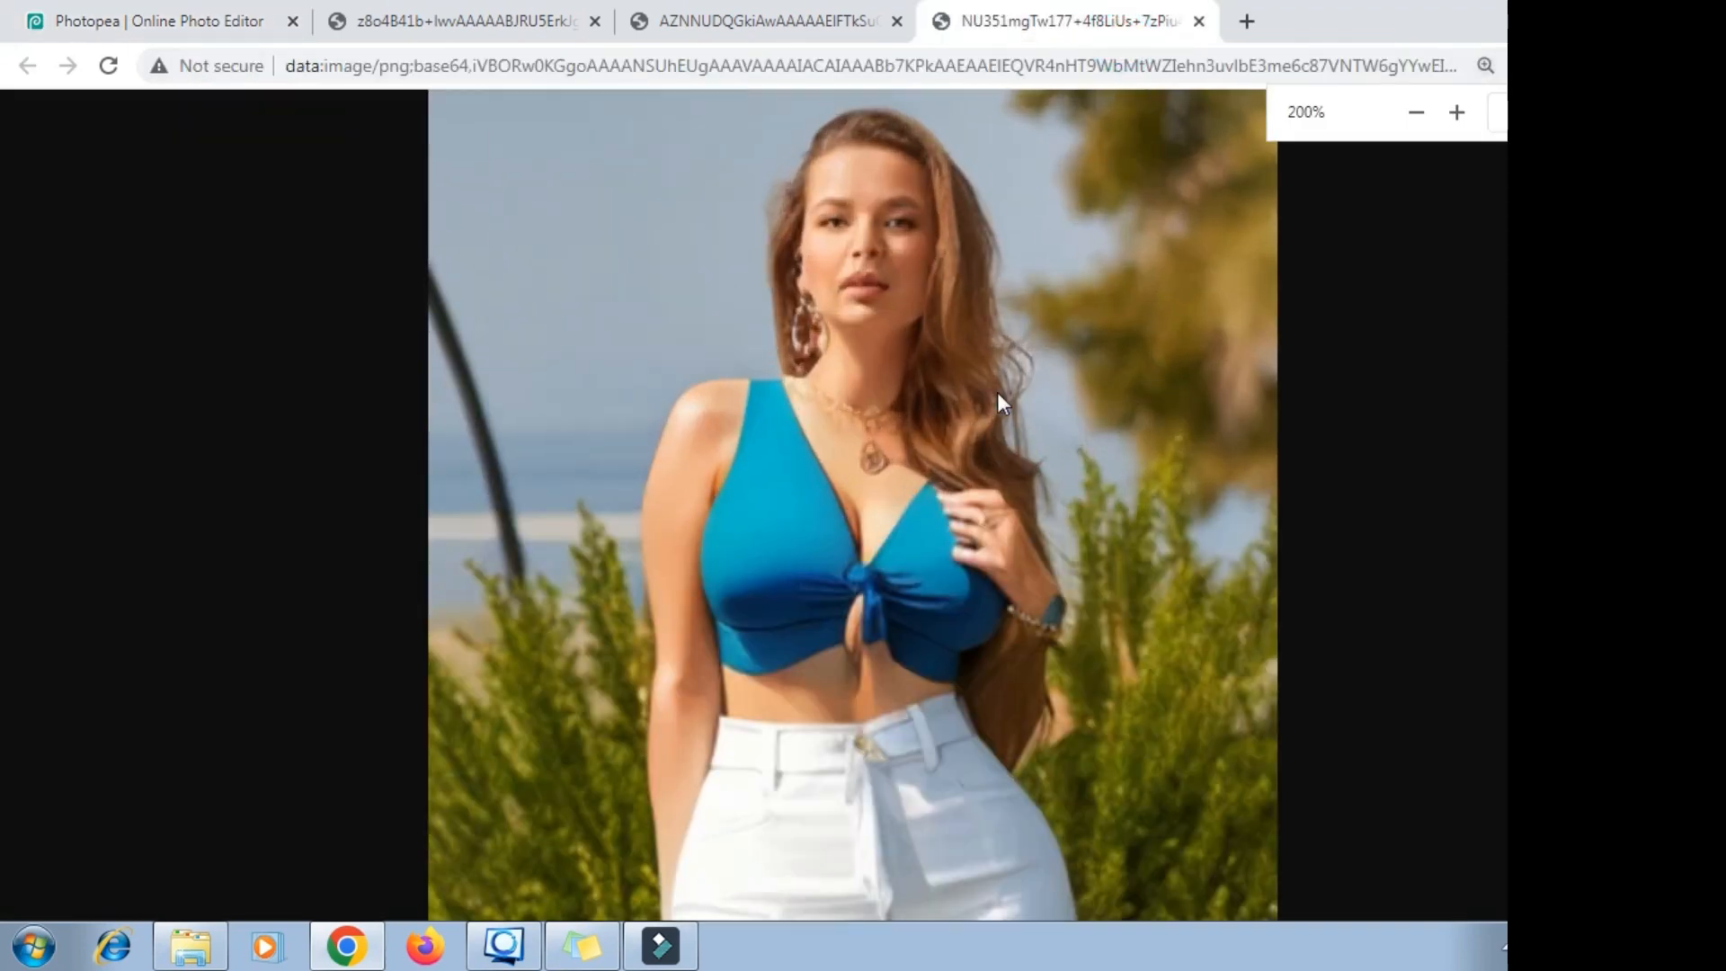
scroll(996, 392, down, 5)
scroll(996, 392, down, 10)
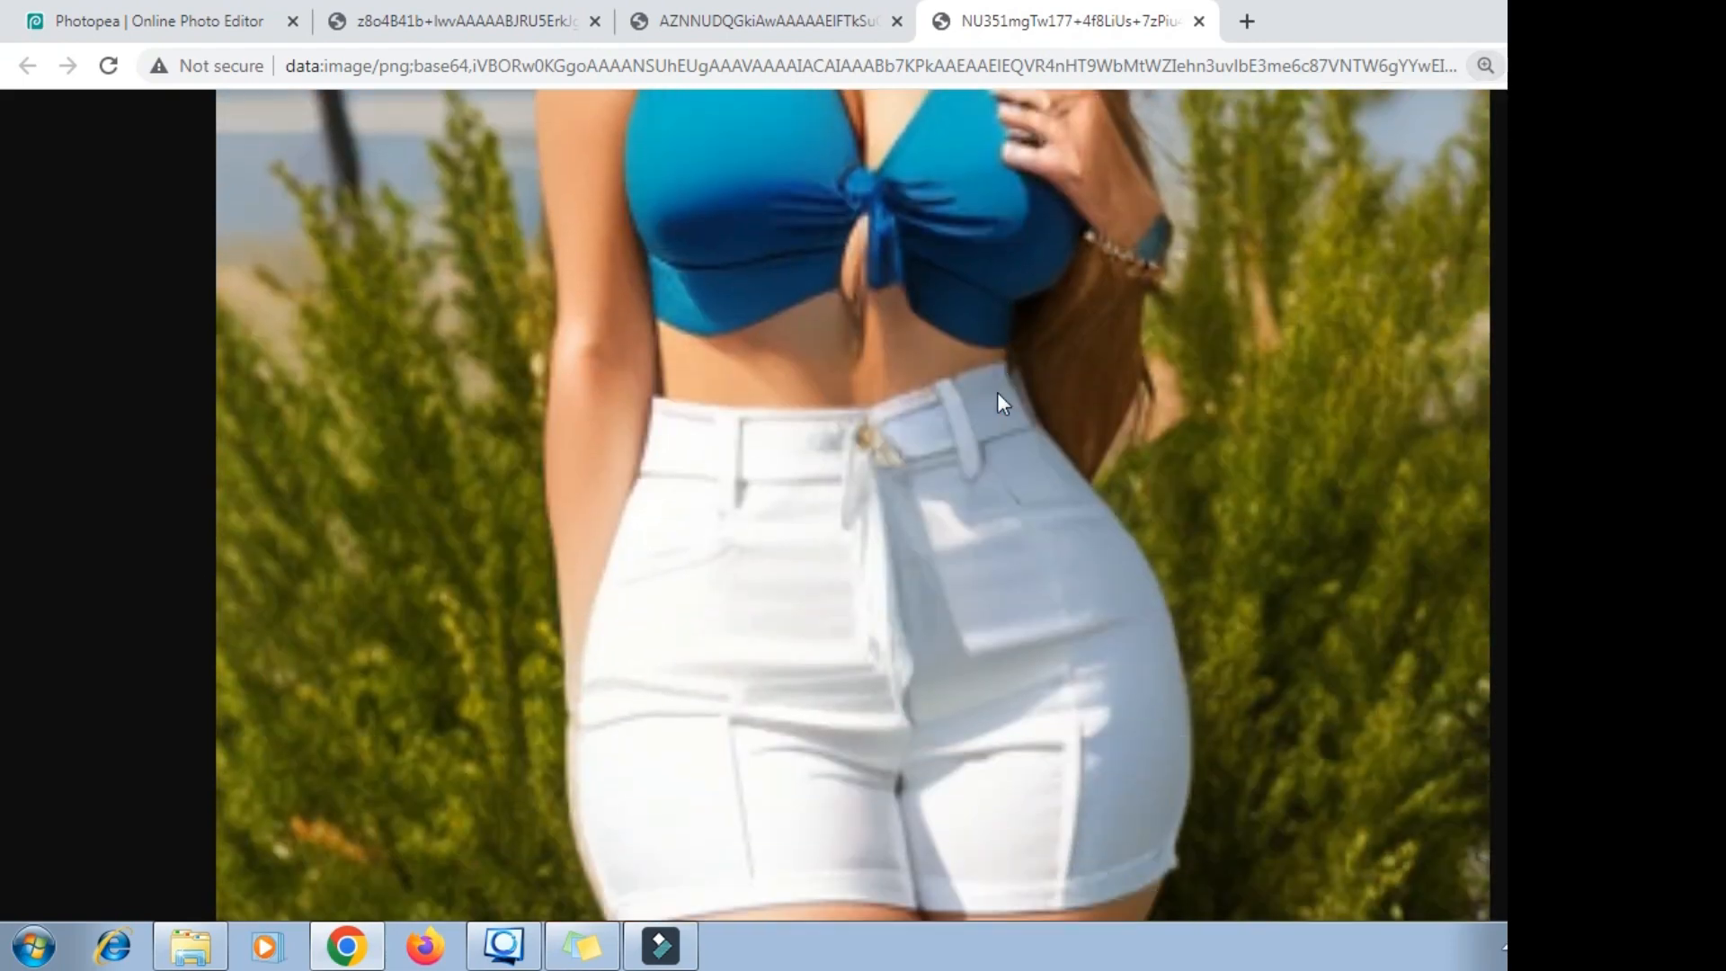
scroll(996, 392, up, 15)
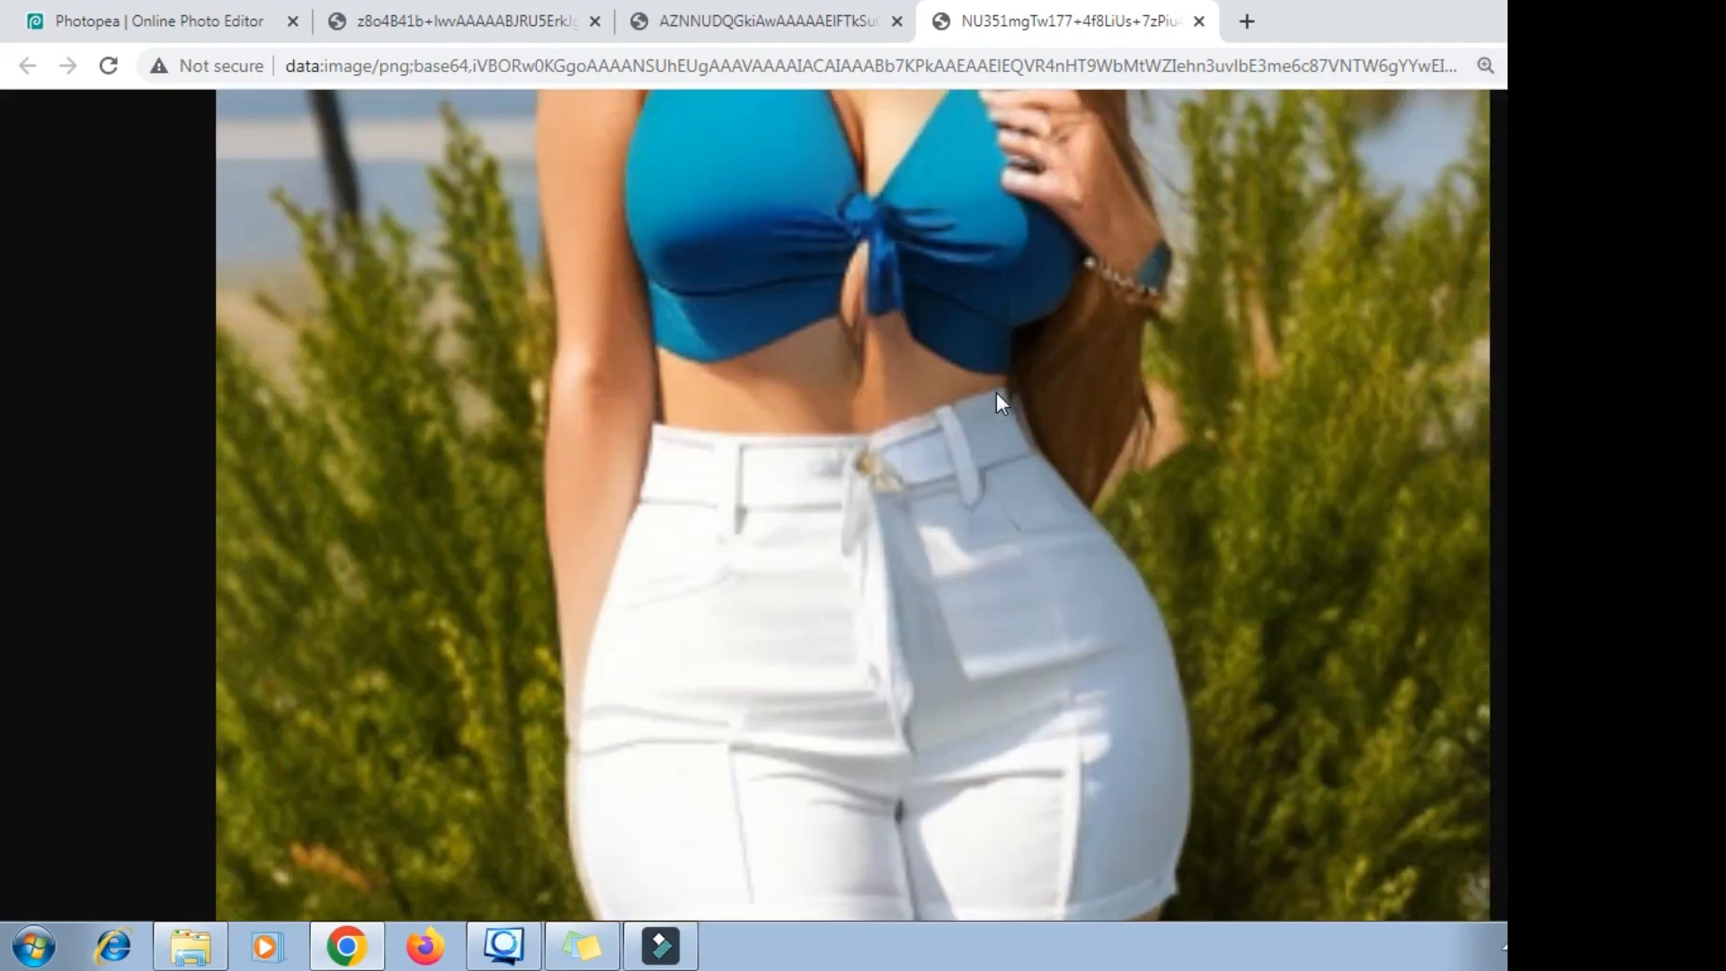
Return to Photopea, set the guidance to 20 and generate another outfit
click(196, 27)
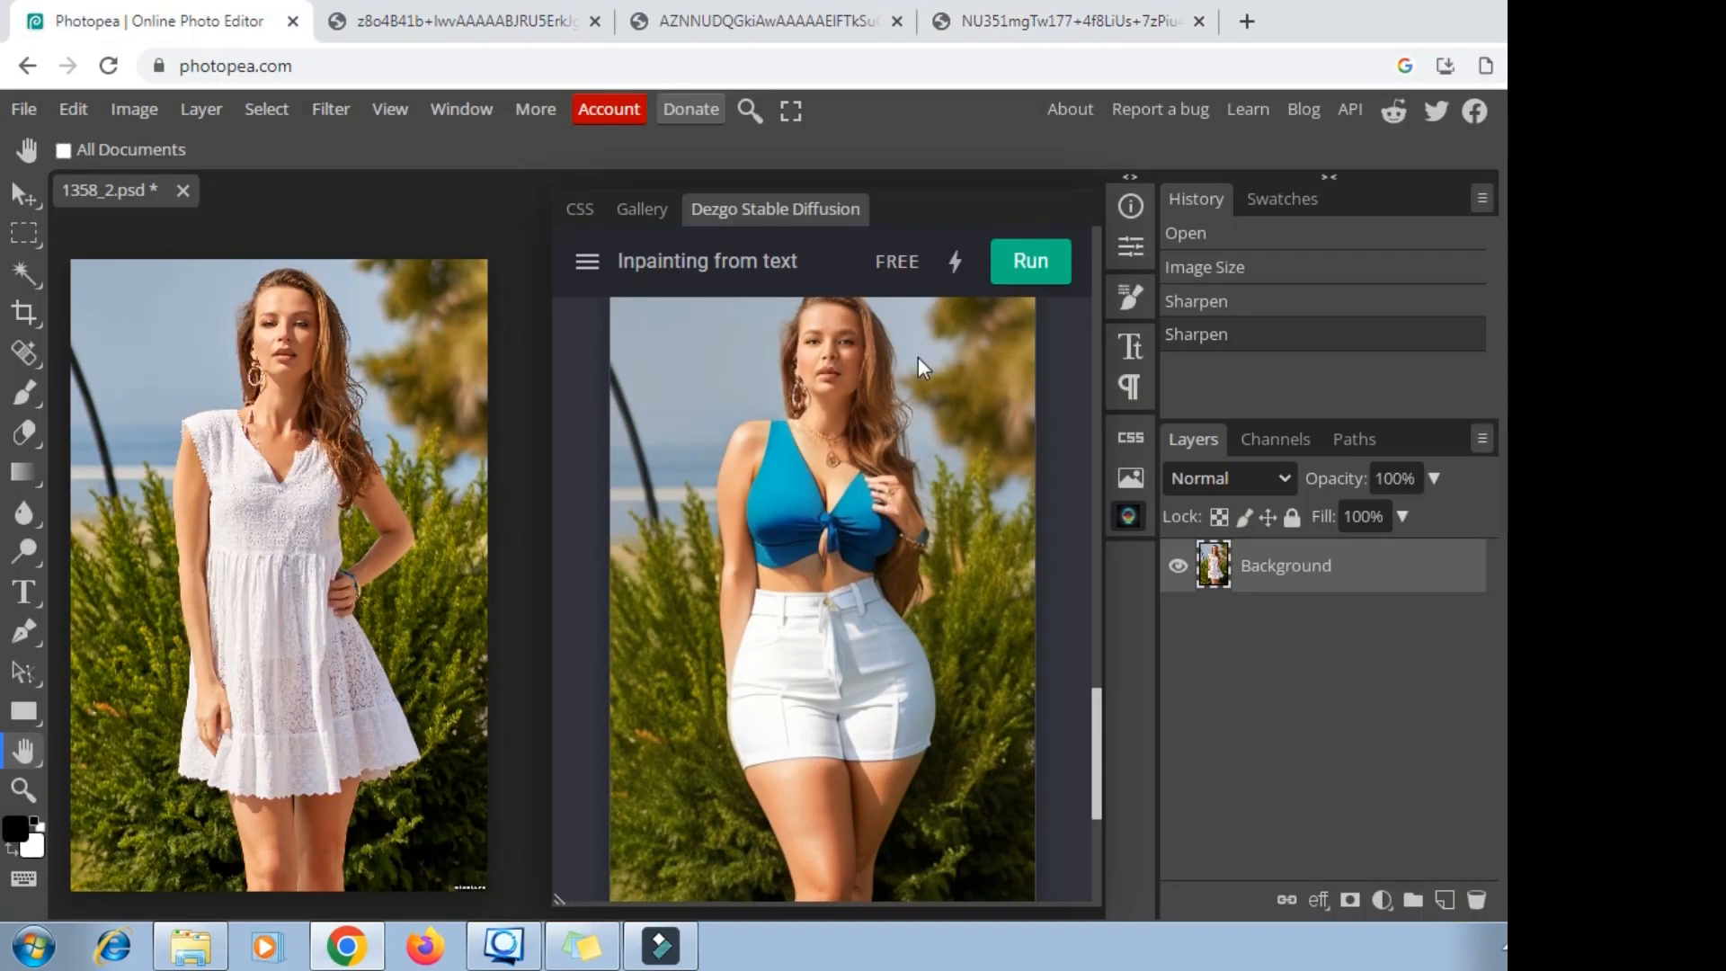
scroll(930, 457, up, 10)
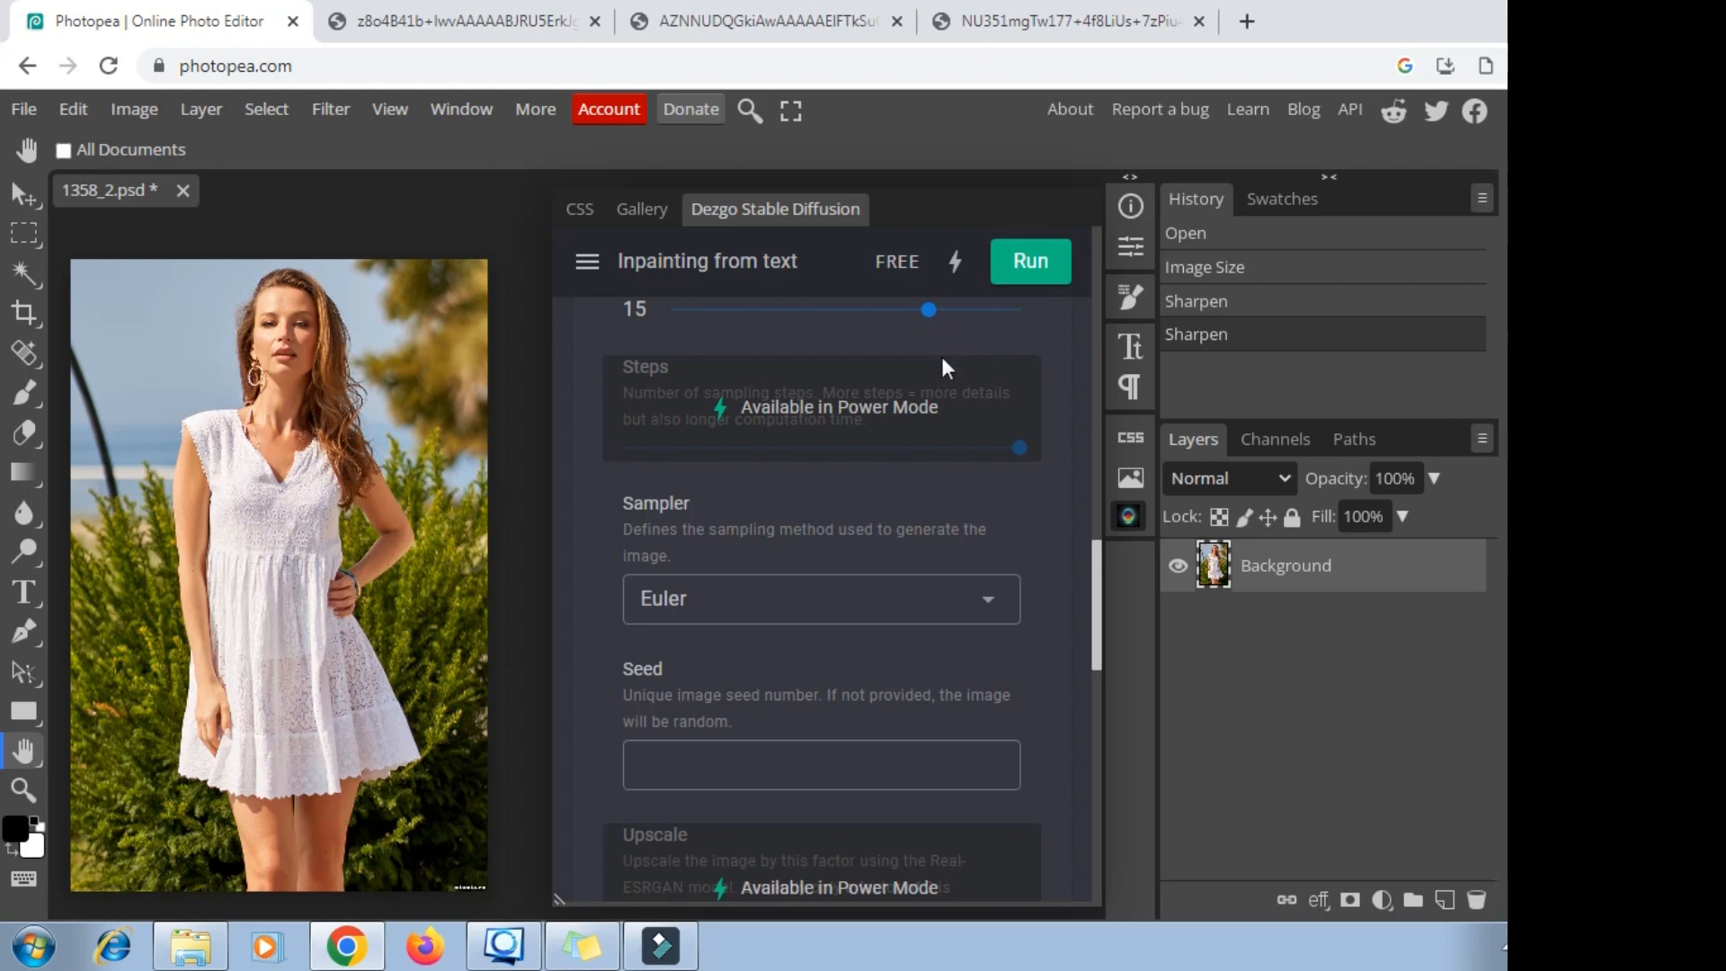
scroll(941, 356, up, 2)
drag(928, 435, 1040, 454)
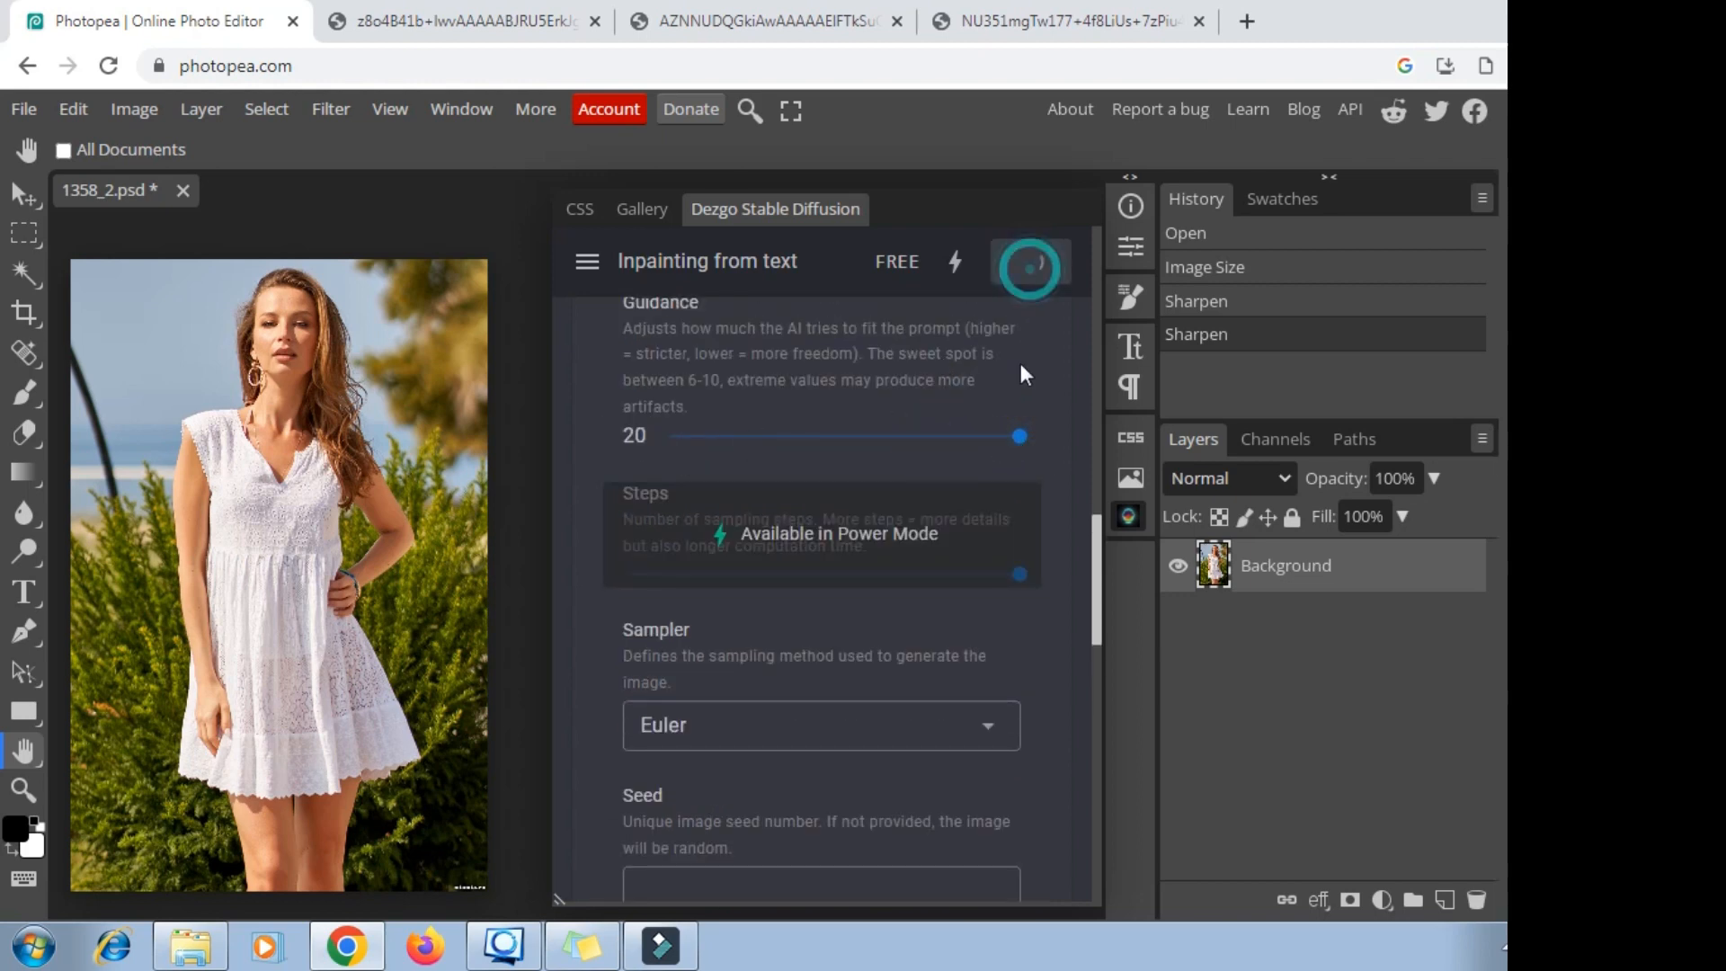
scroll(1018, 365, down, 12)
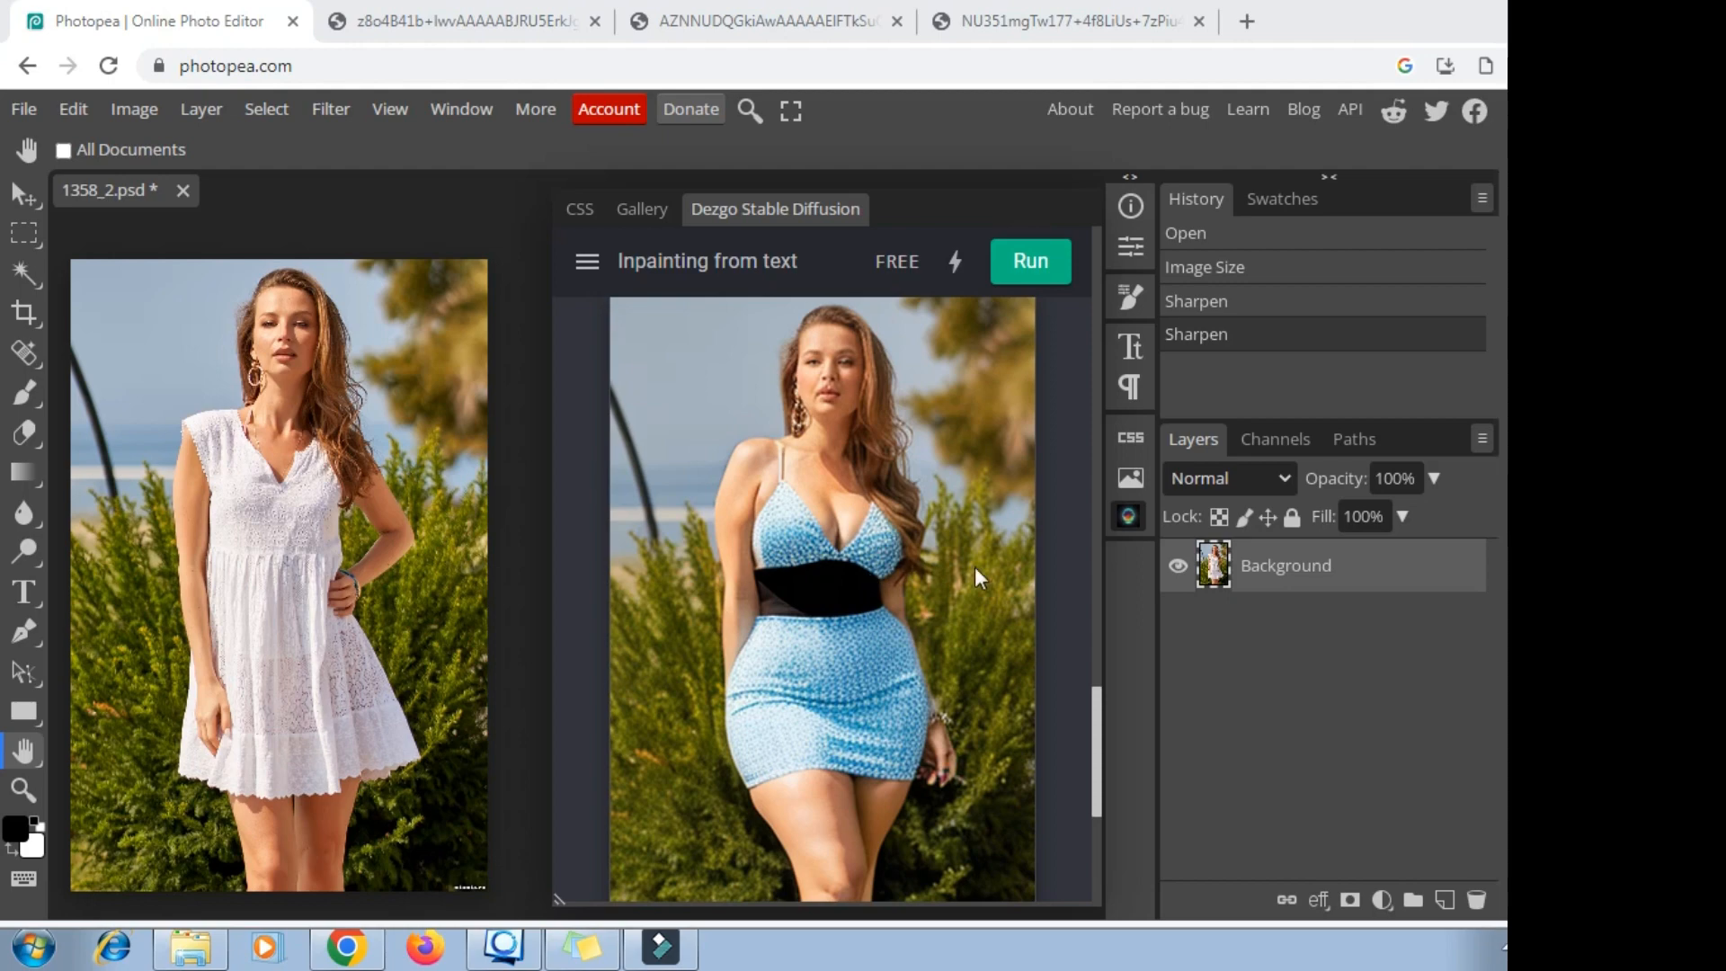
Open the guidance 20 result in its own browser tab and inspect the outfit from face to legs
scroll(930, 568, down, 3)
right_click(845, 507)
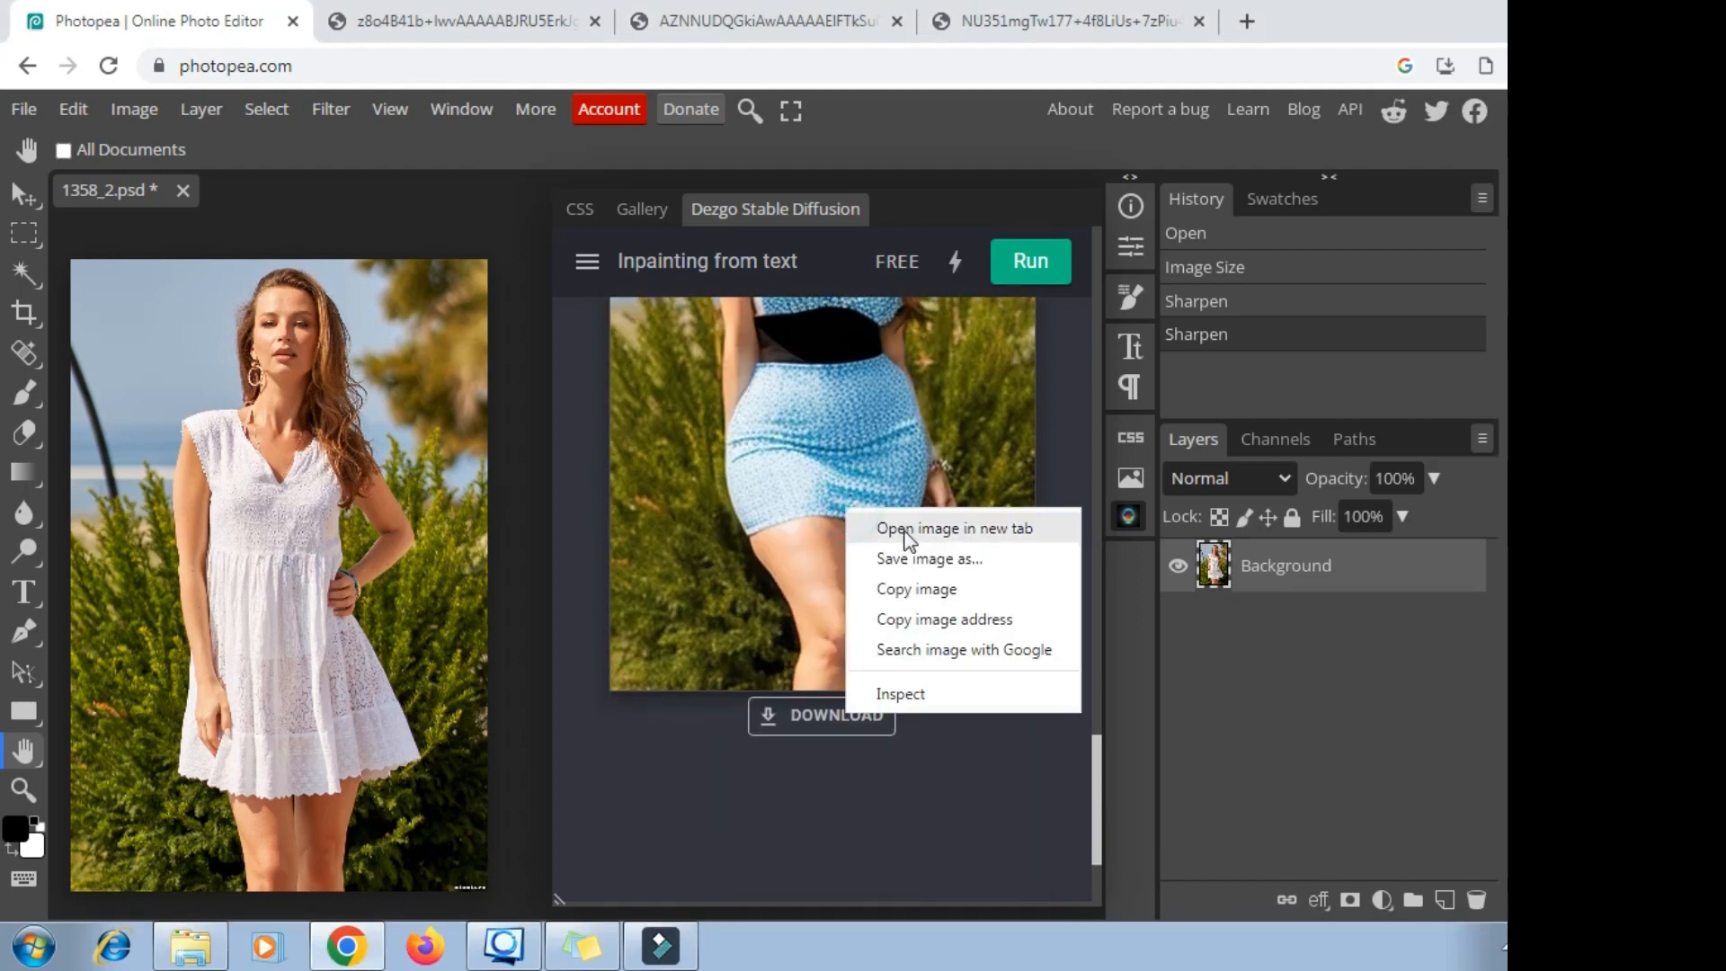
click(906, 530)
click(1300, 27)
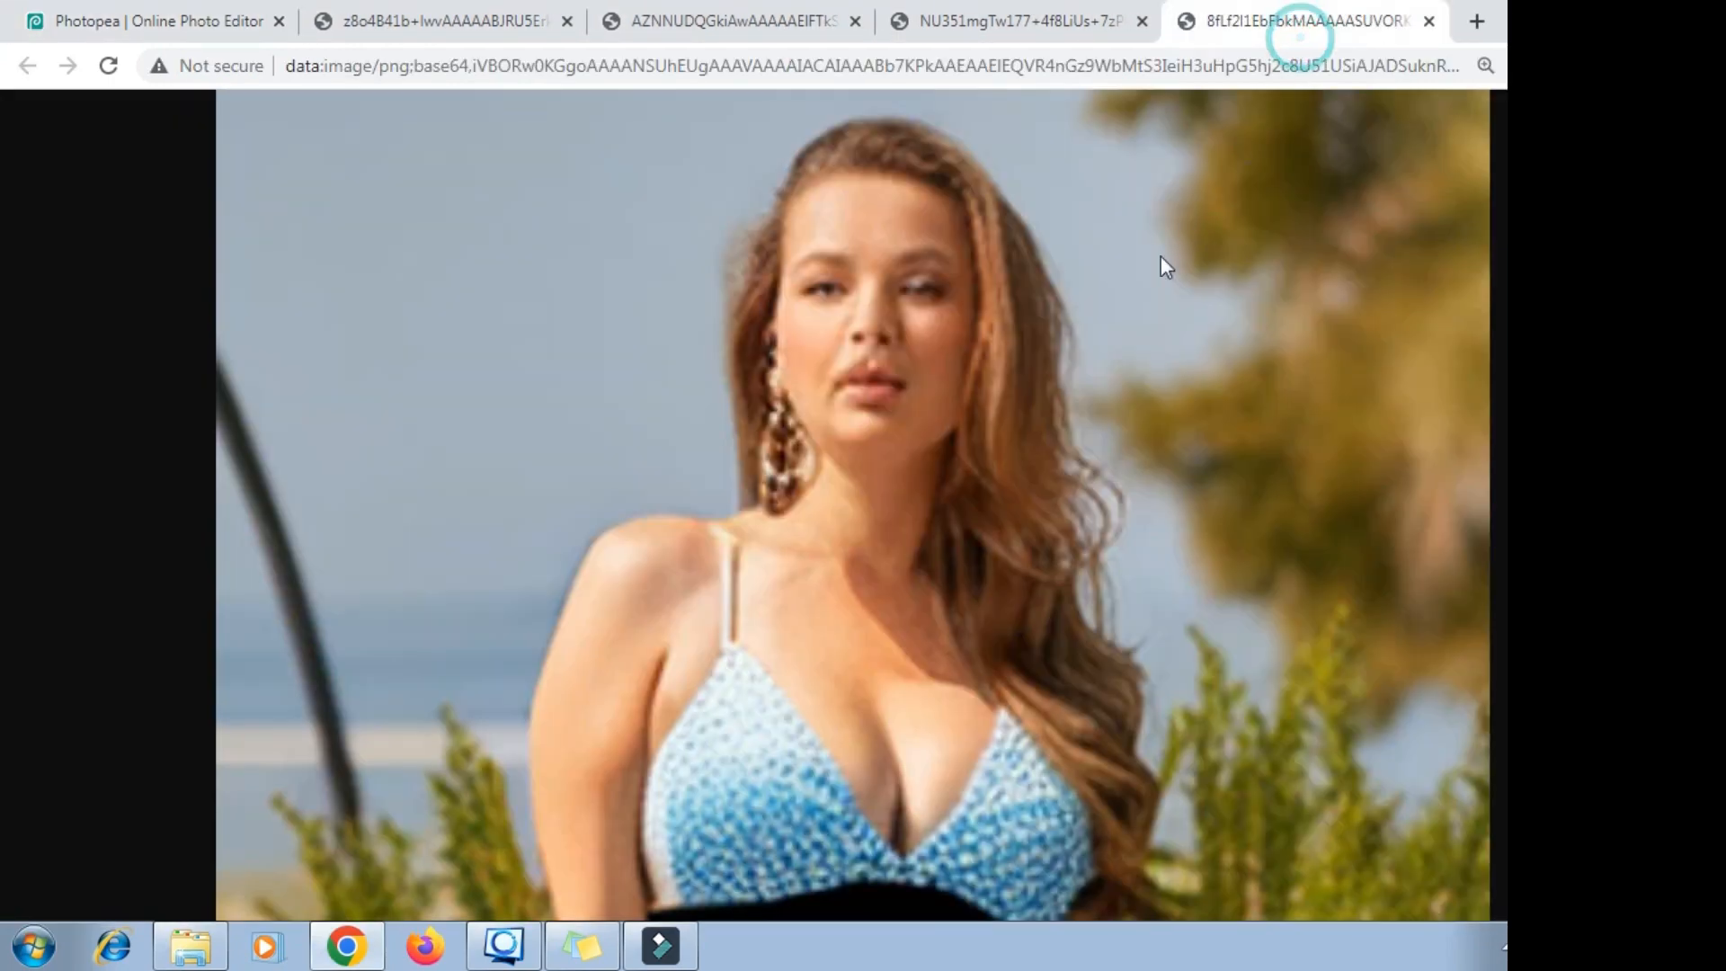
scroll(1037, 343, down, 8)
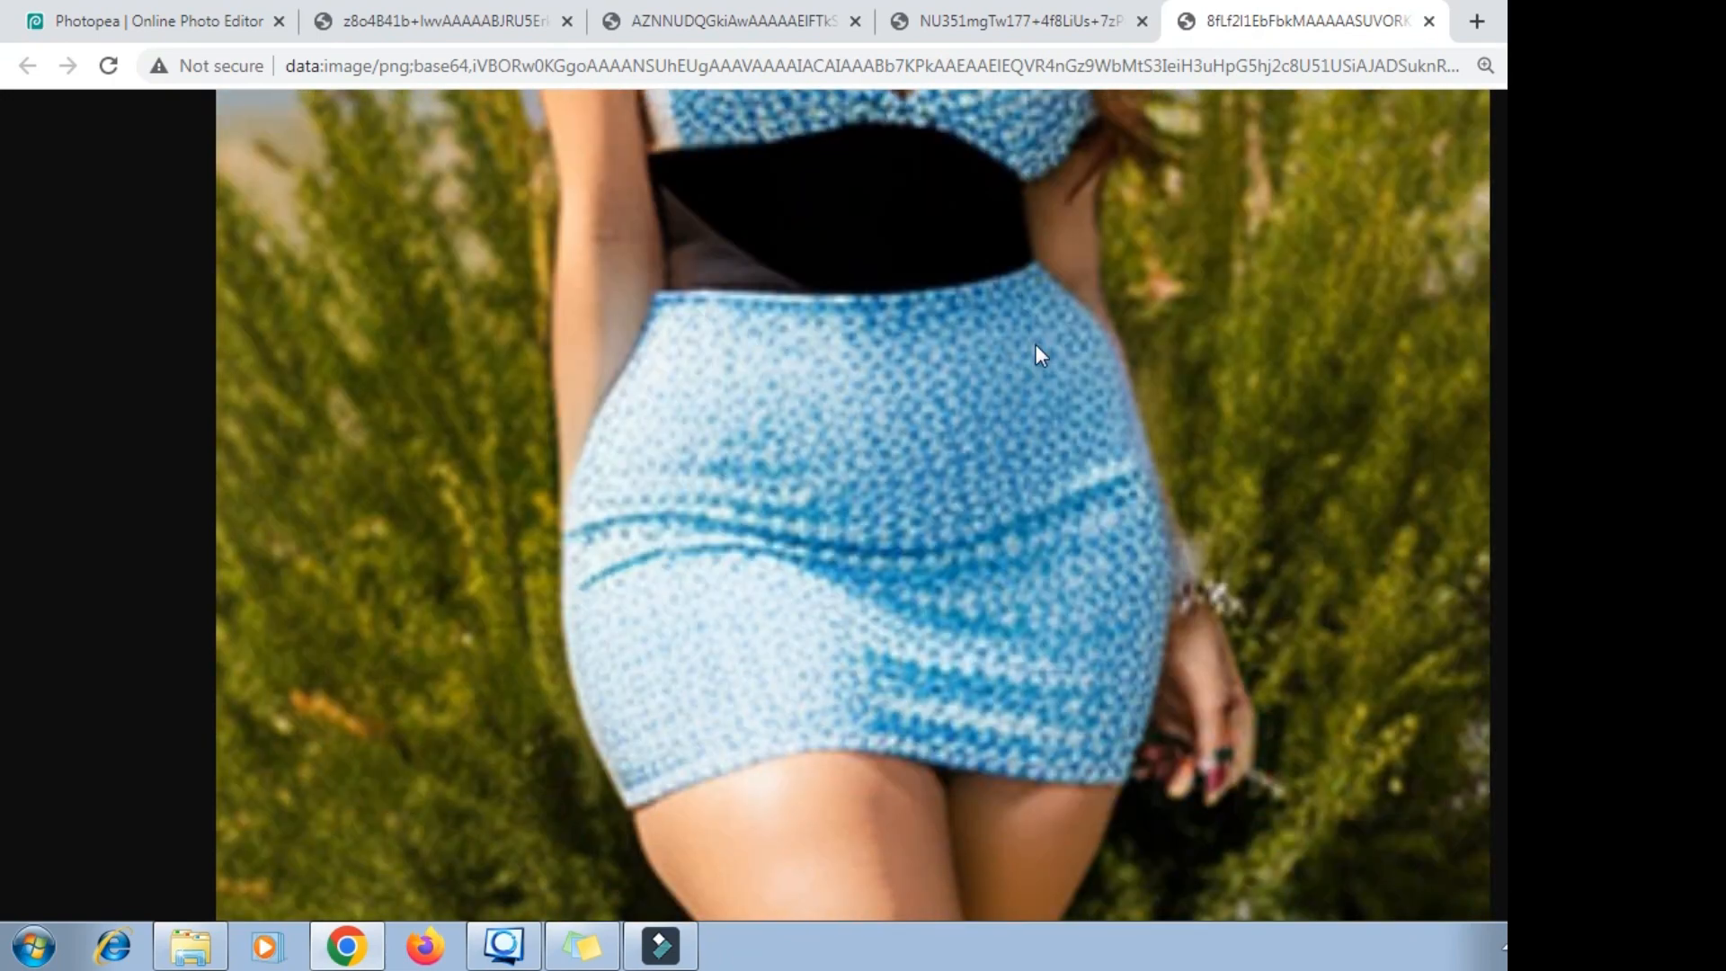
scroll(1037, 355, down, 5)
scroll(1037, 355, up, 4)
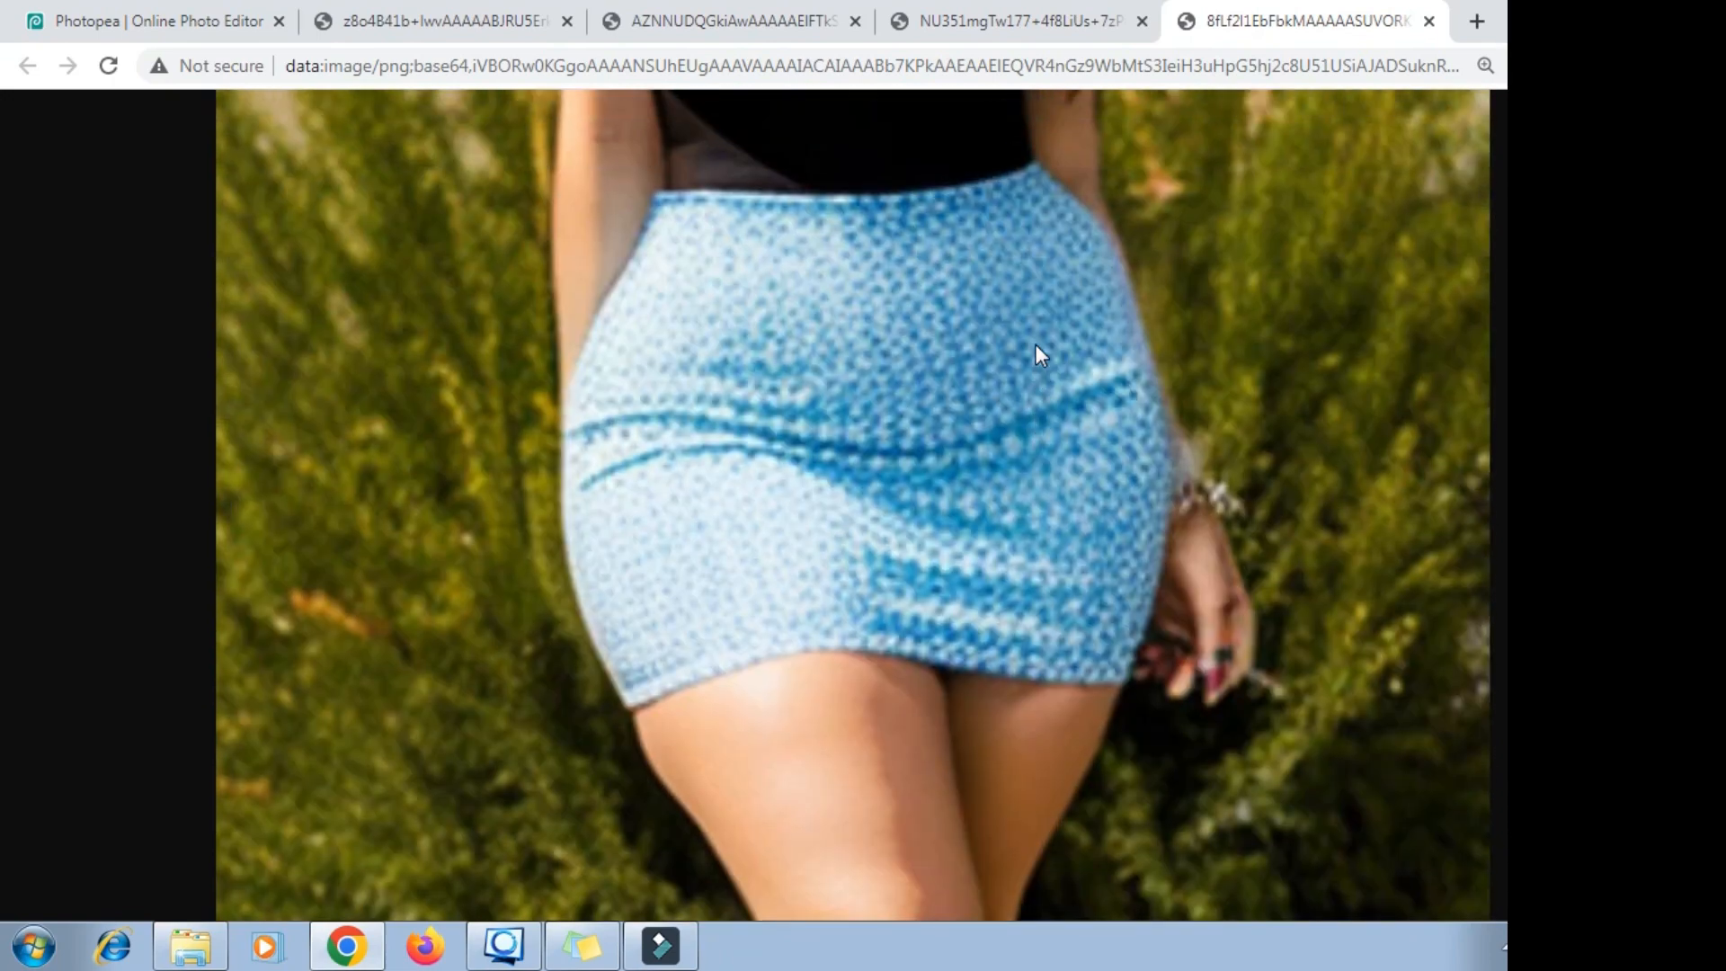
scroll(1037, 355, up, 8)
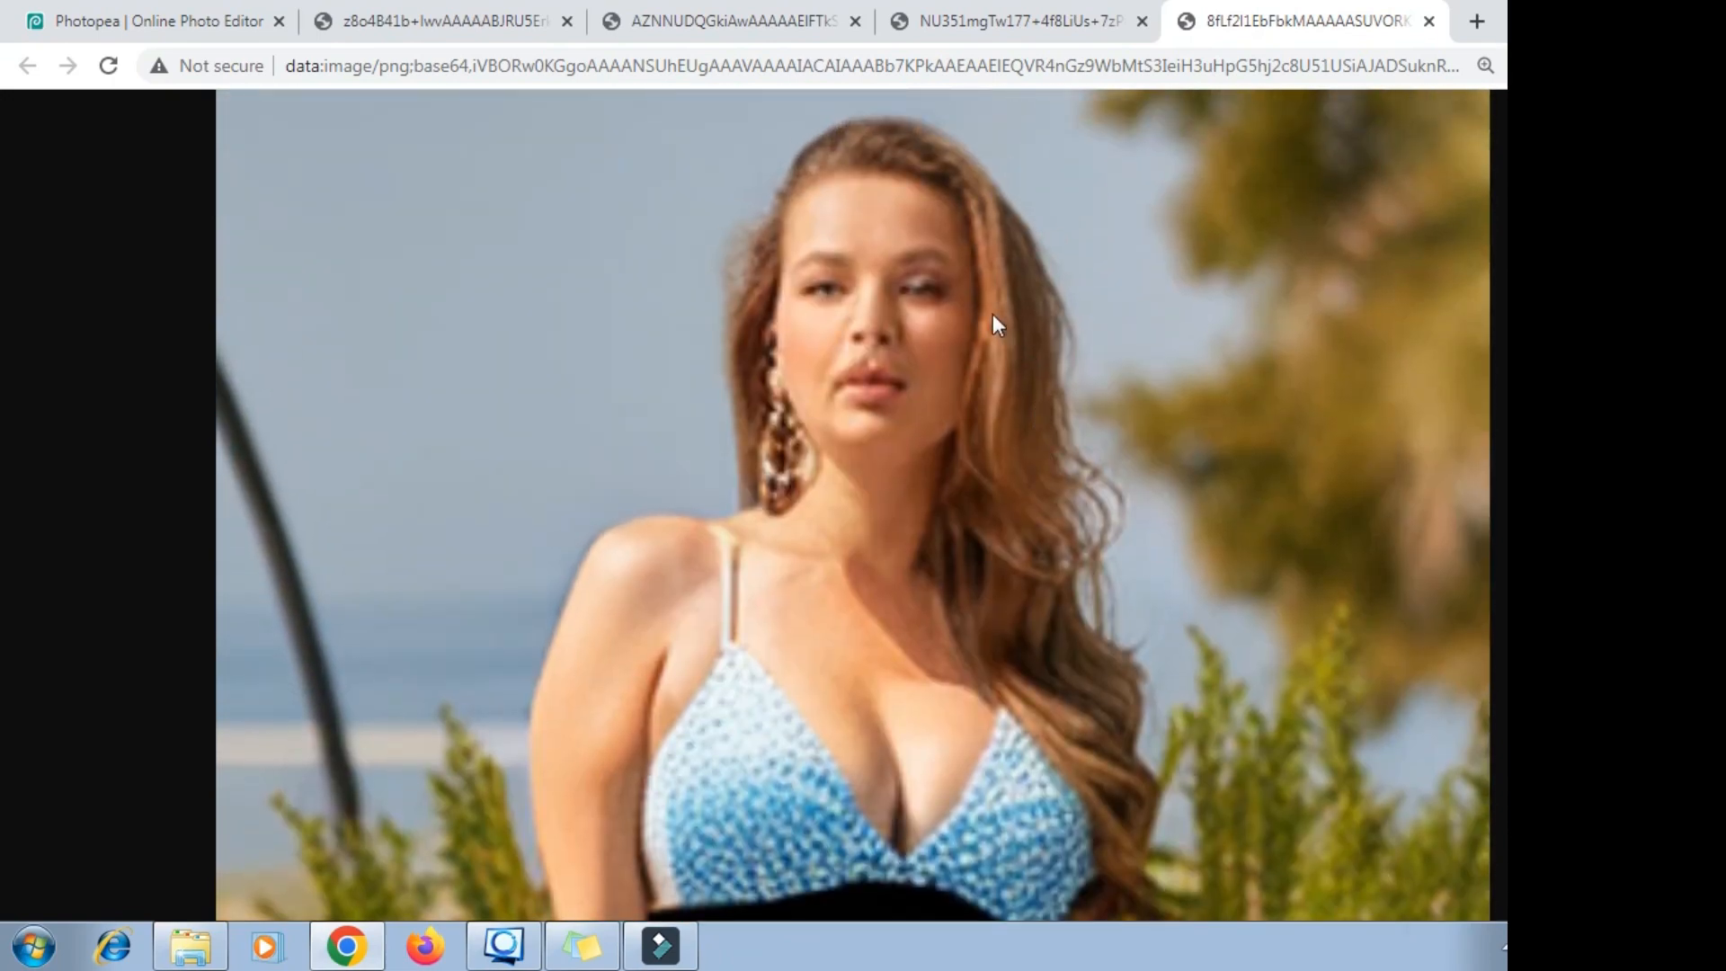
Save the guidance 20 result as a PNG image named download in the Videos library
scroll(925, 374, down, 3)
right_click(927, 375)
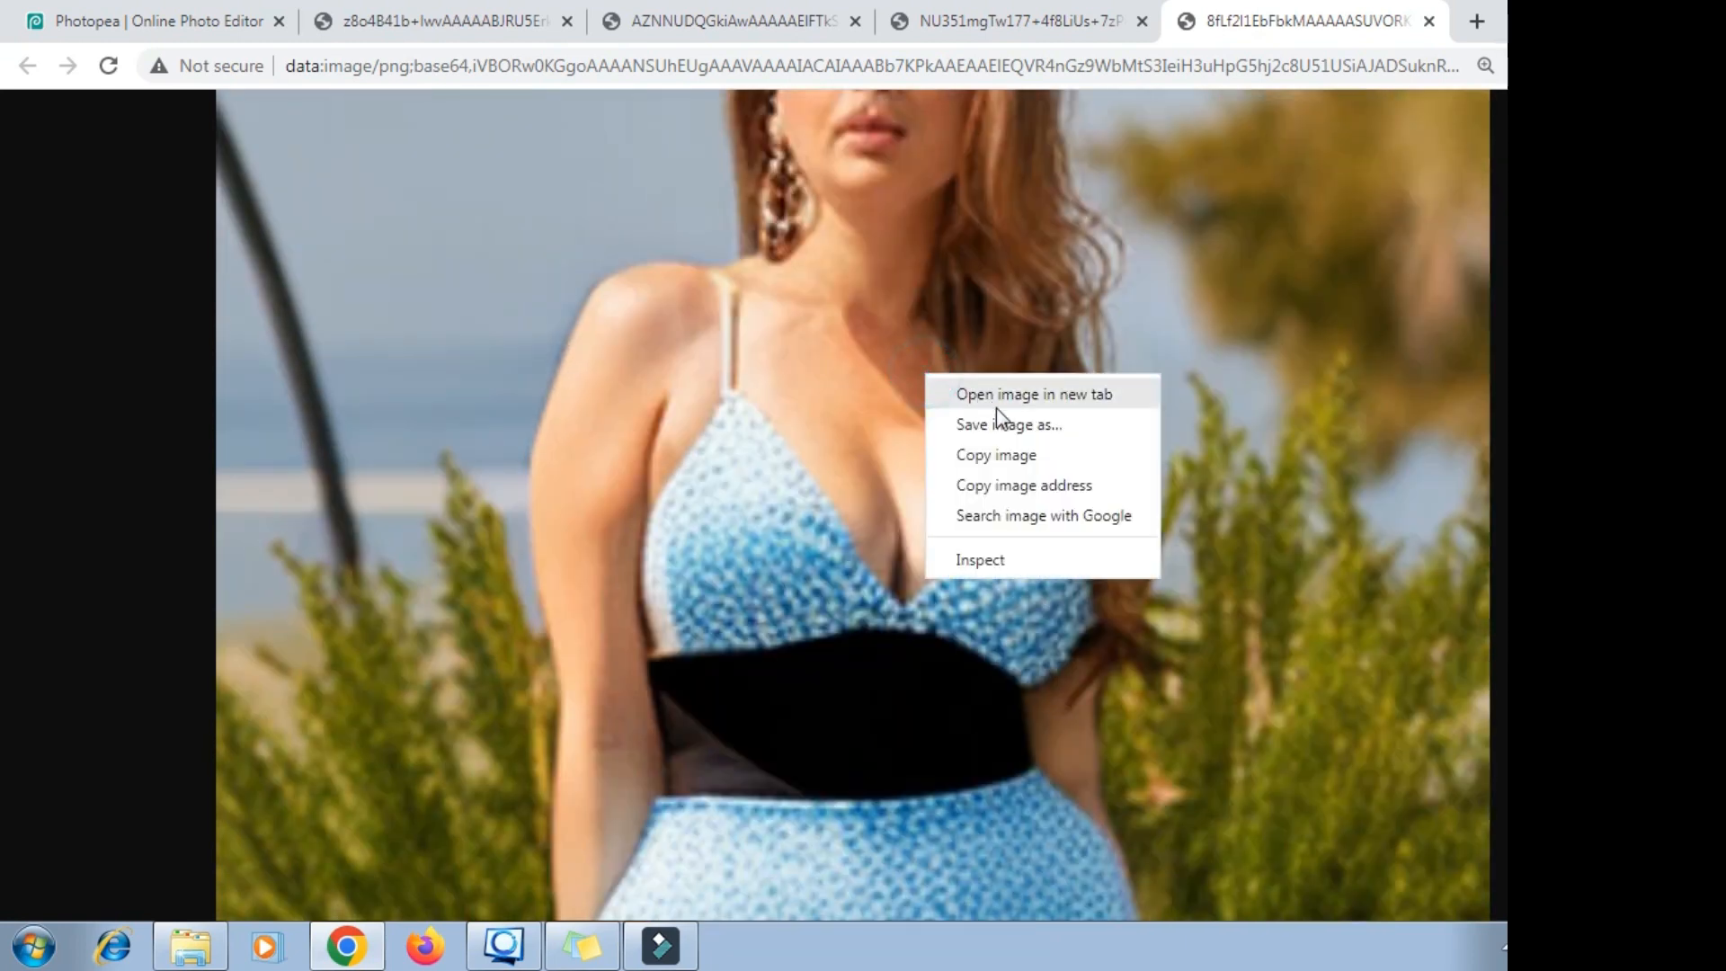
click(997, 426)
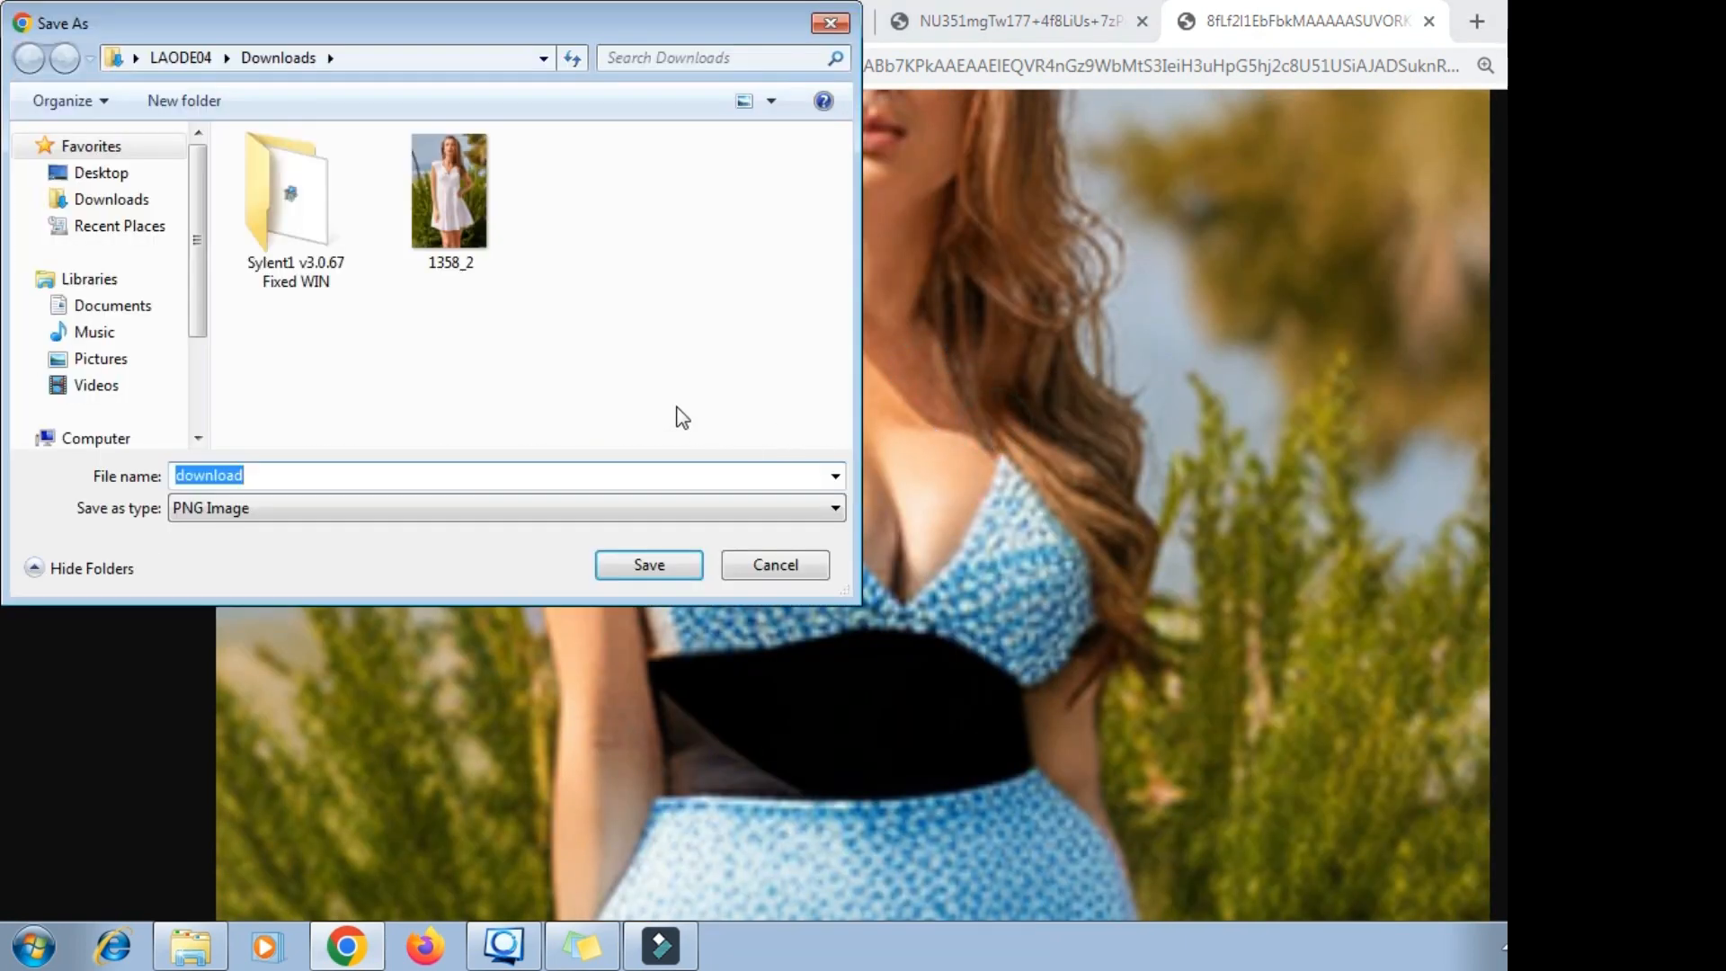
click(118, 387)
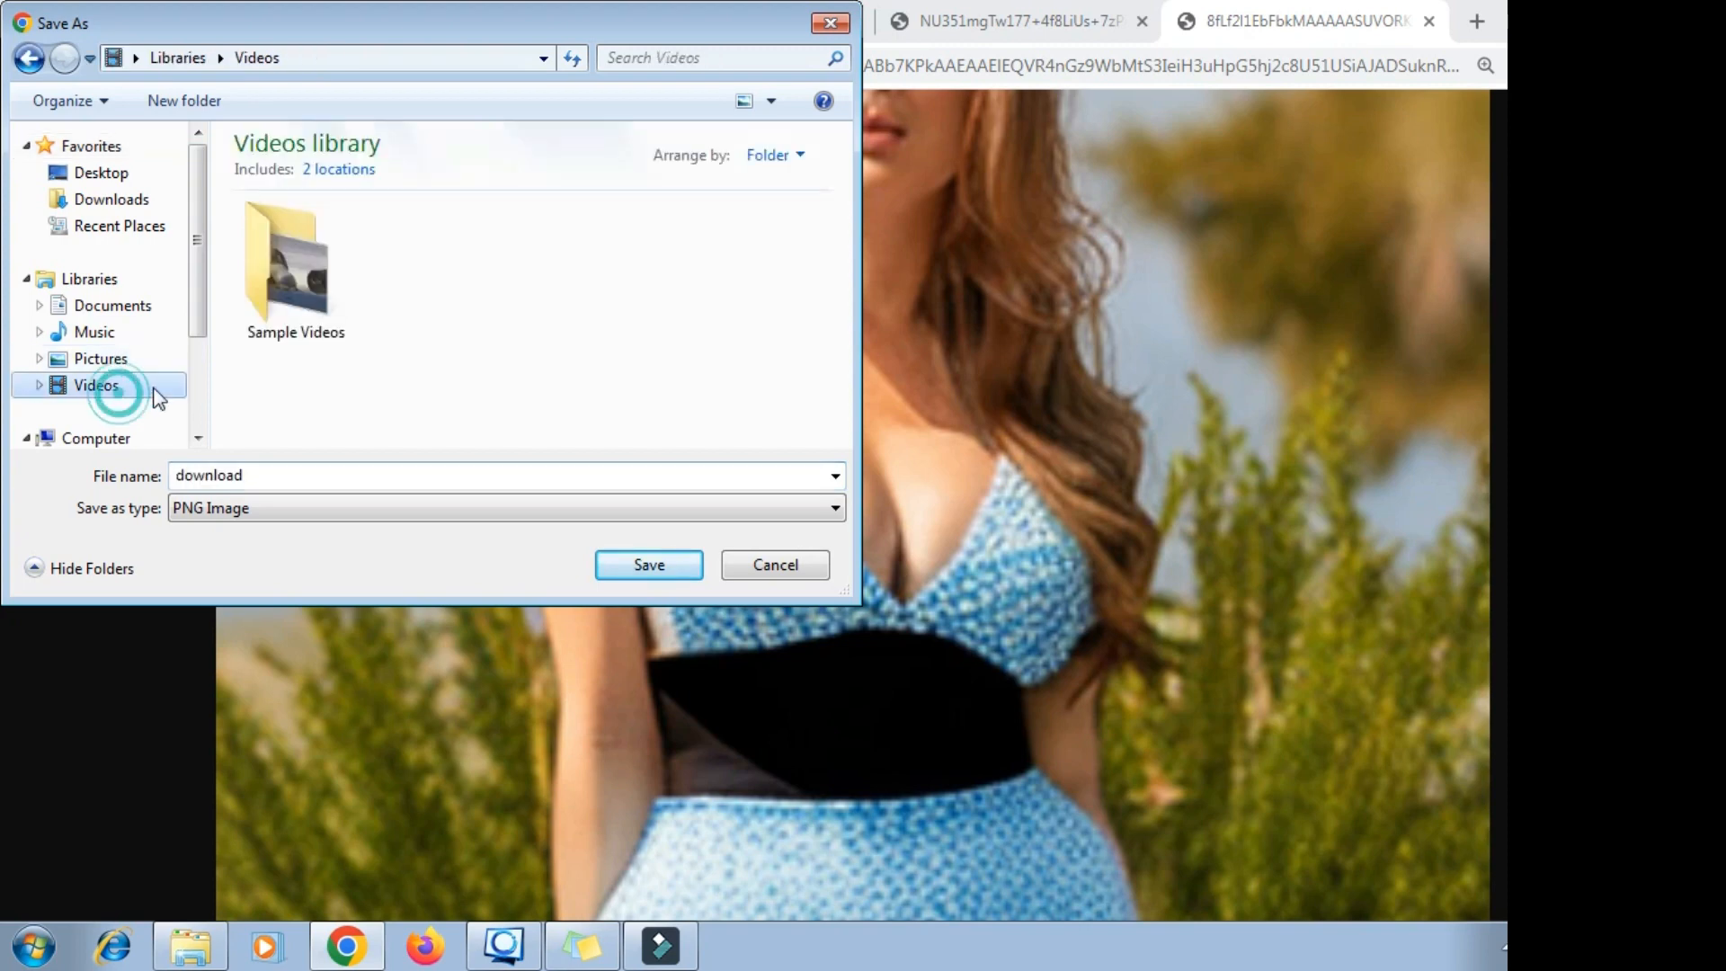
click(647, 566)
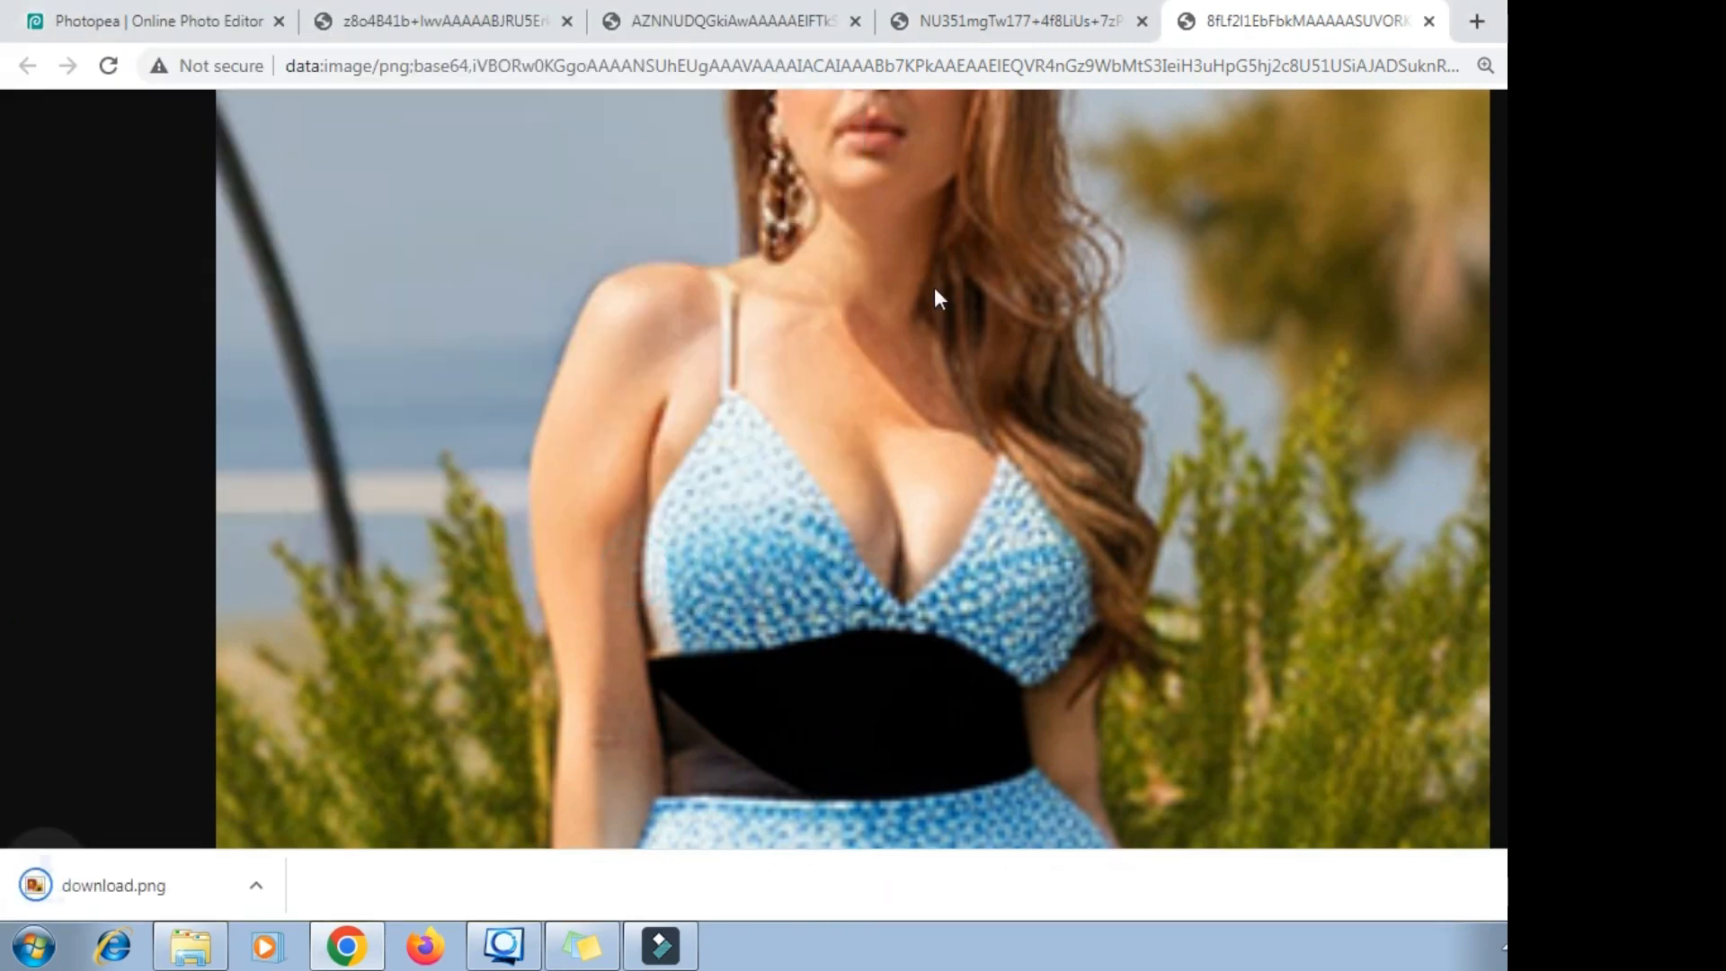
Close all the generated image tabs and return to Photopea
click(566, 22)
click(564, 22)
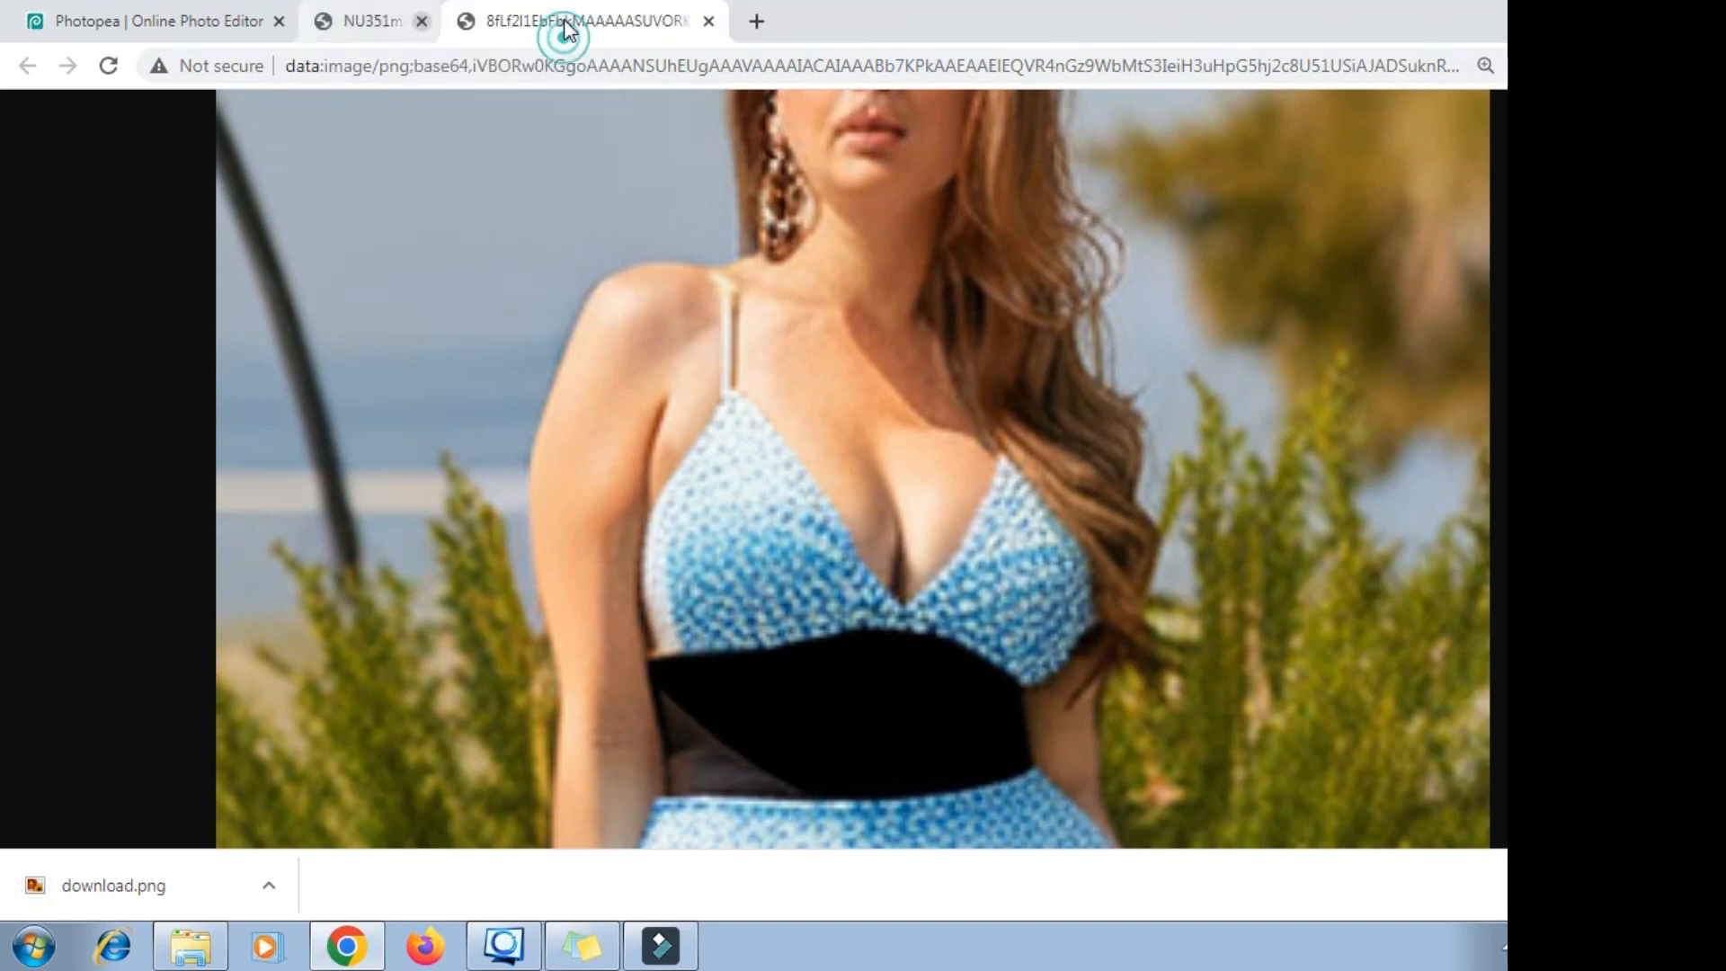
click(564, 21)
click(565, 22)
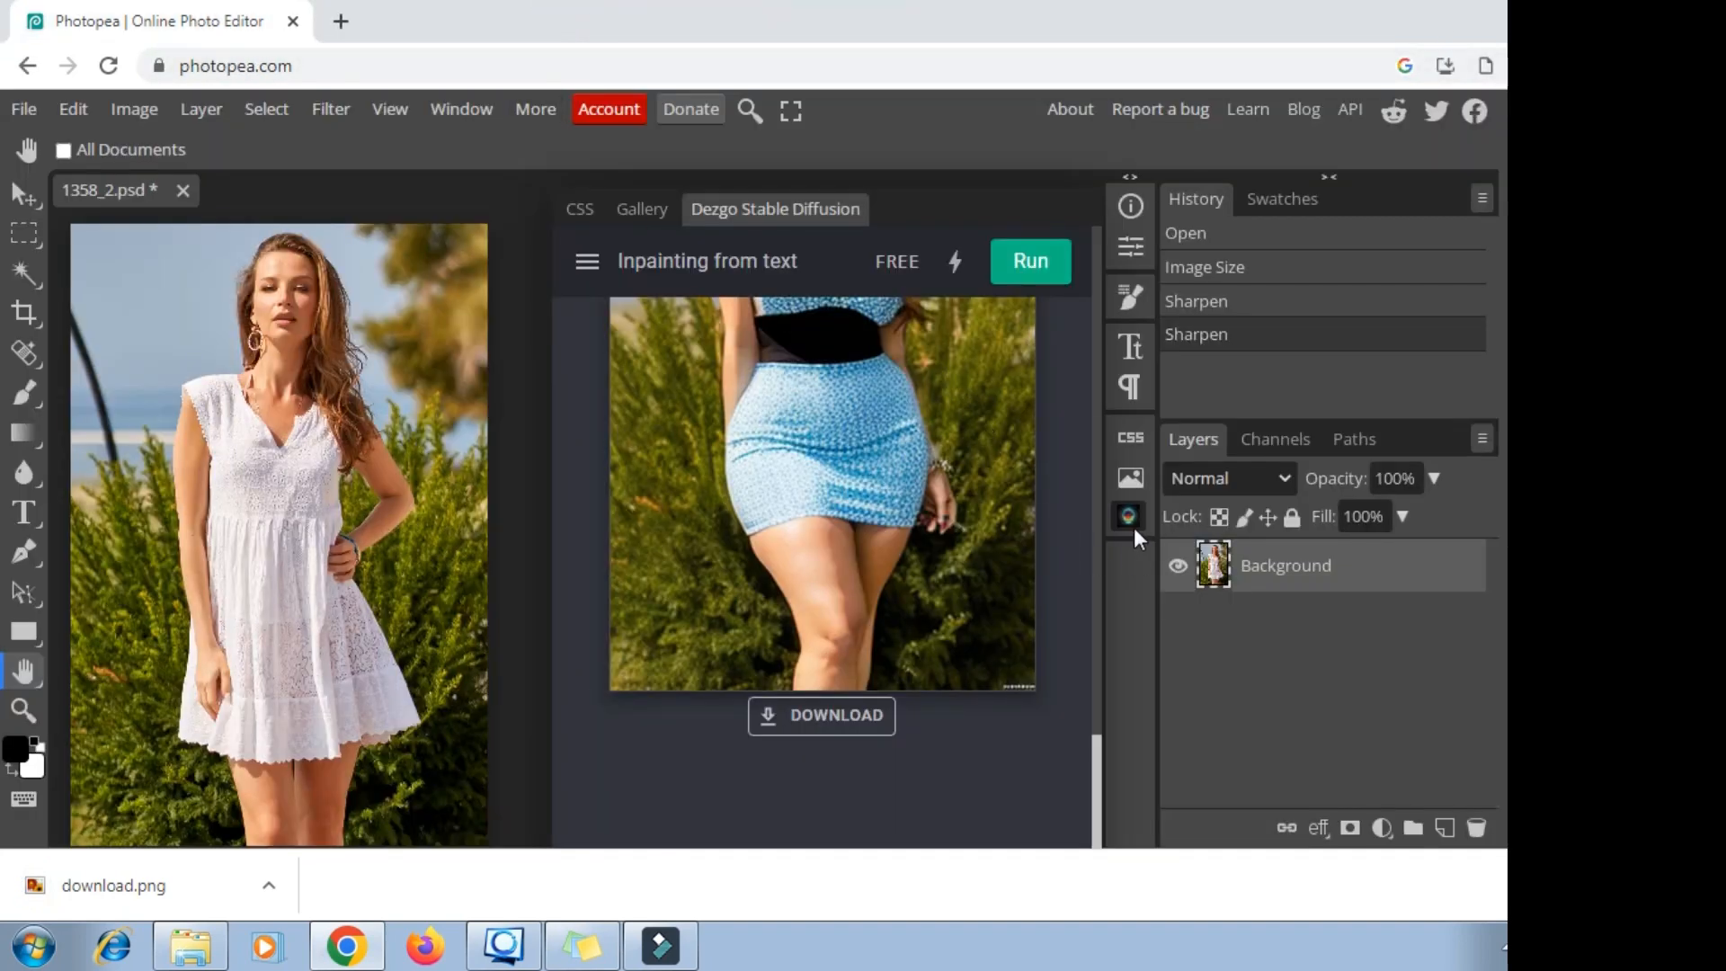
Switch Dezgo to the Upscale tool and load the download image from the Videos library
scroll(780, 451, up, 5)
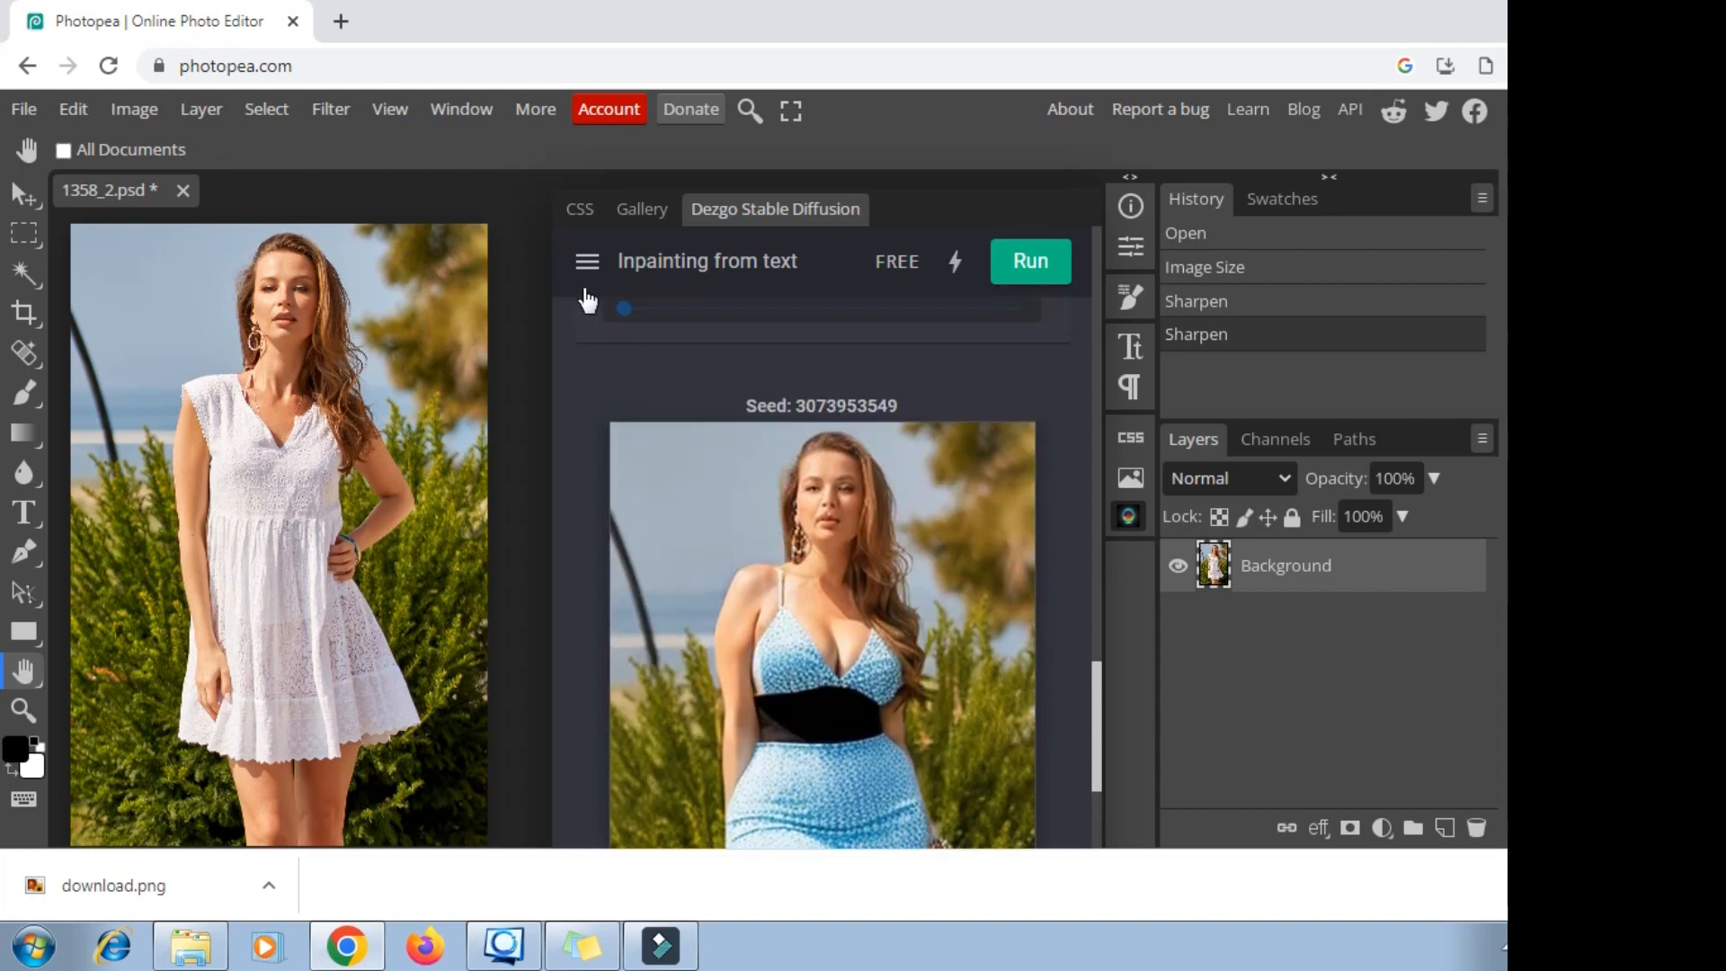
click(587, 261)
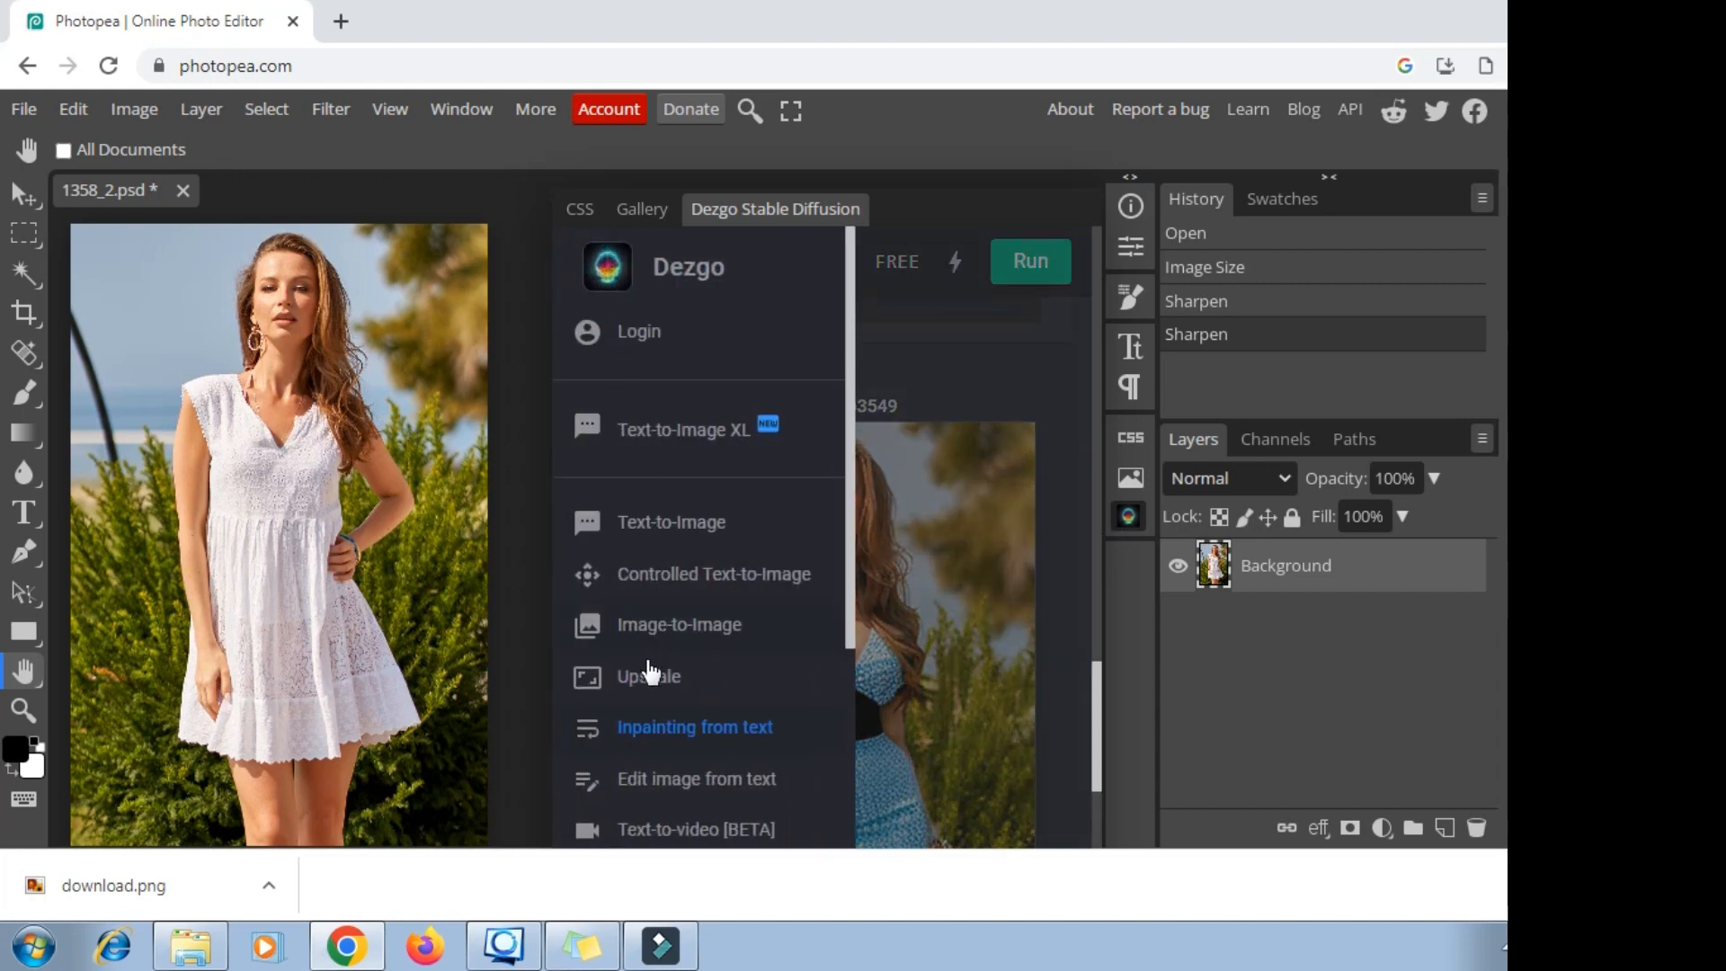
click(647, 678)
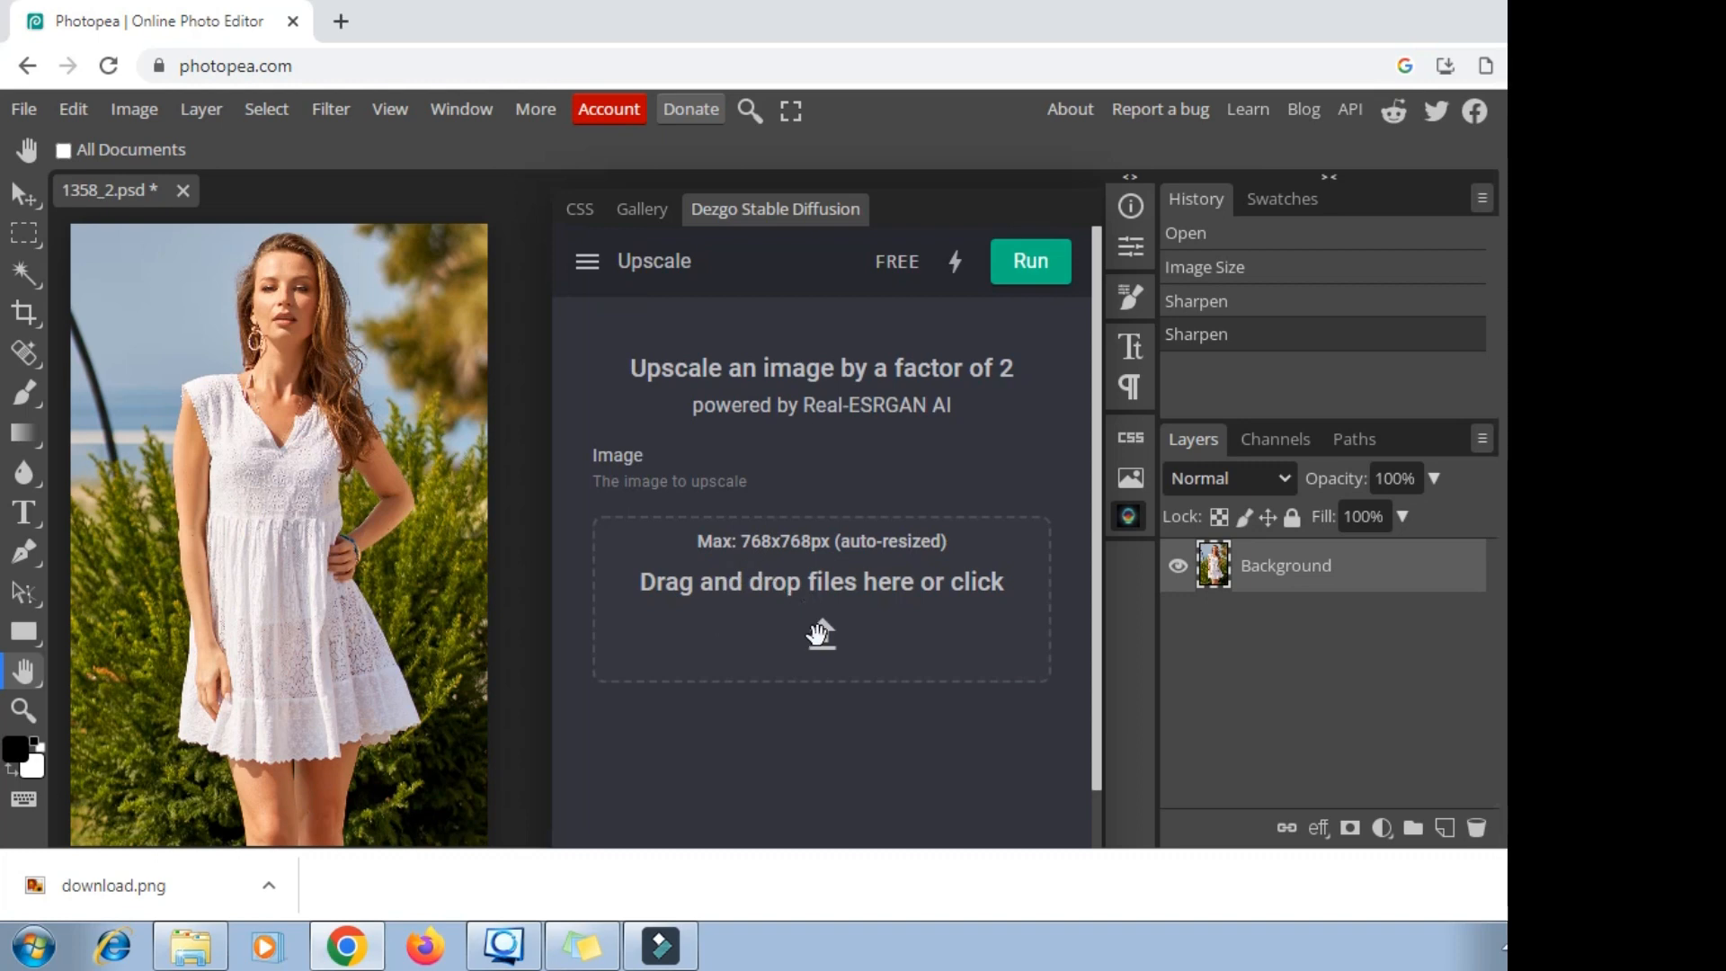
click(817, 634)
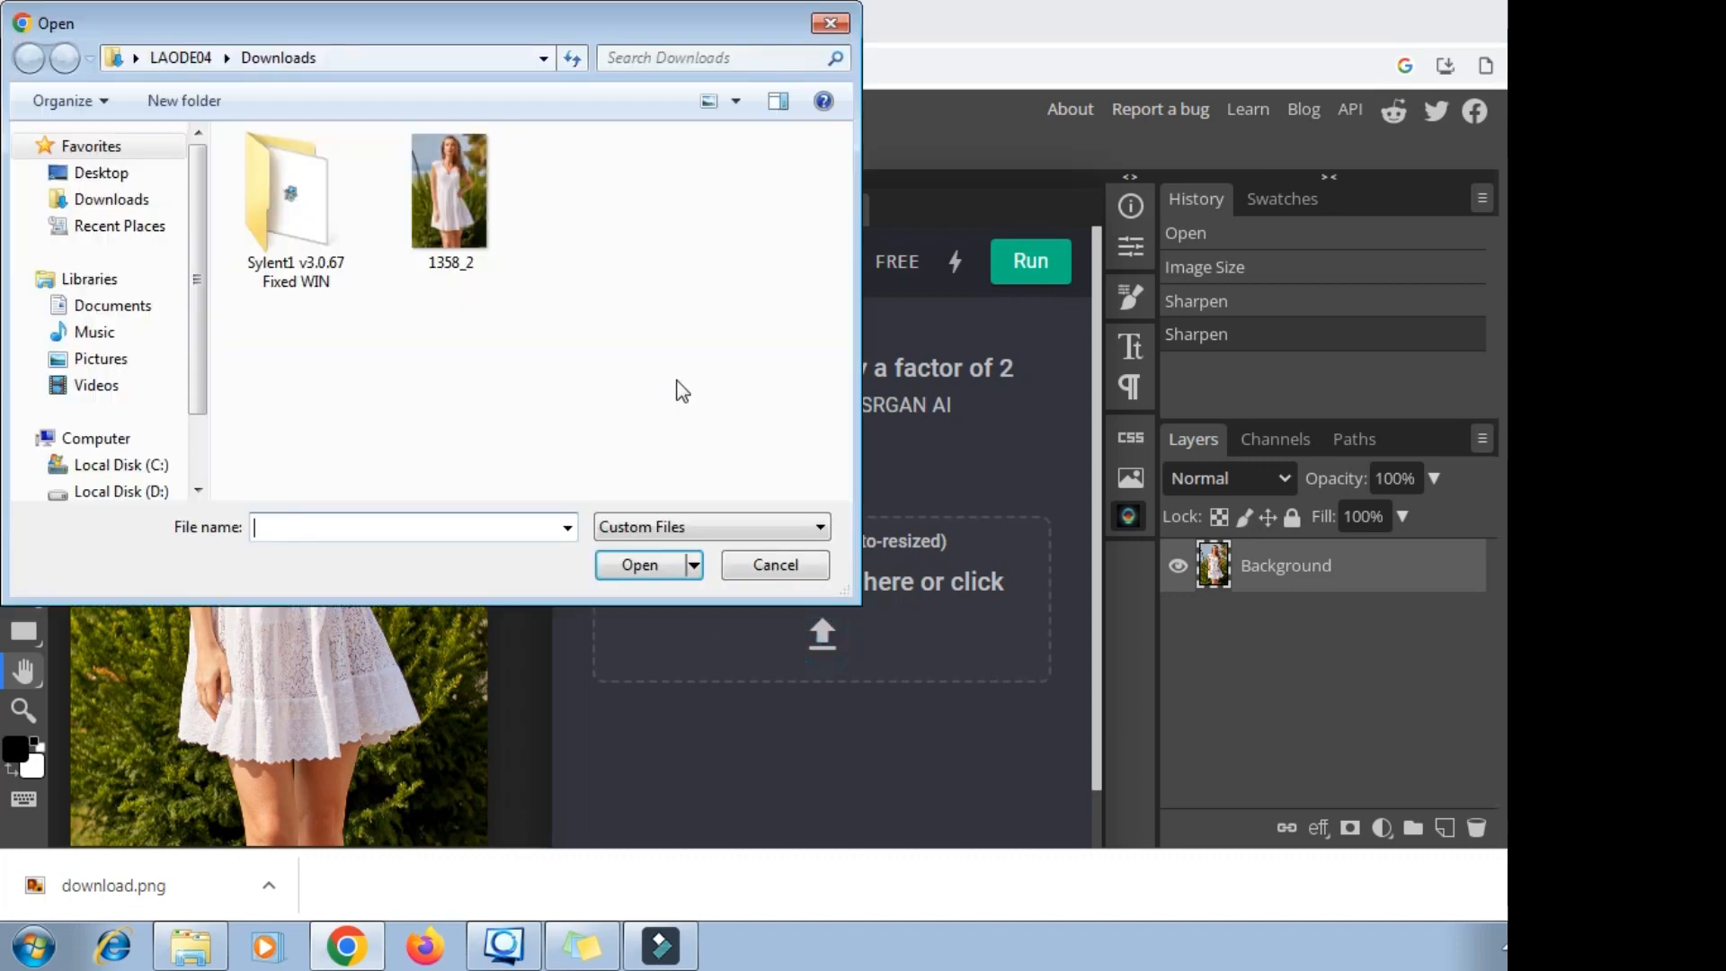
click(96, 384)
click(449, 269)
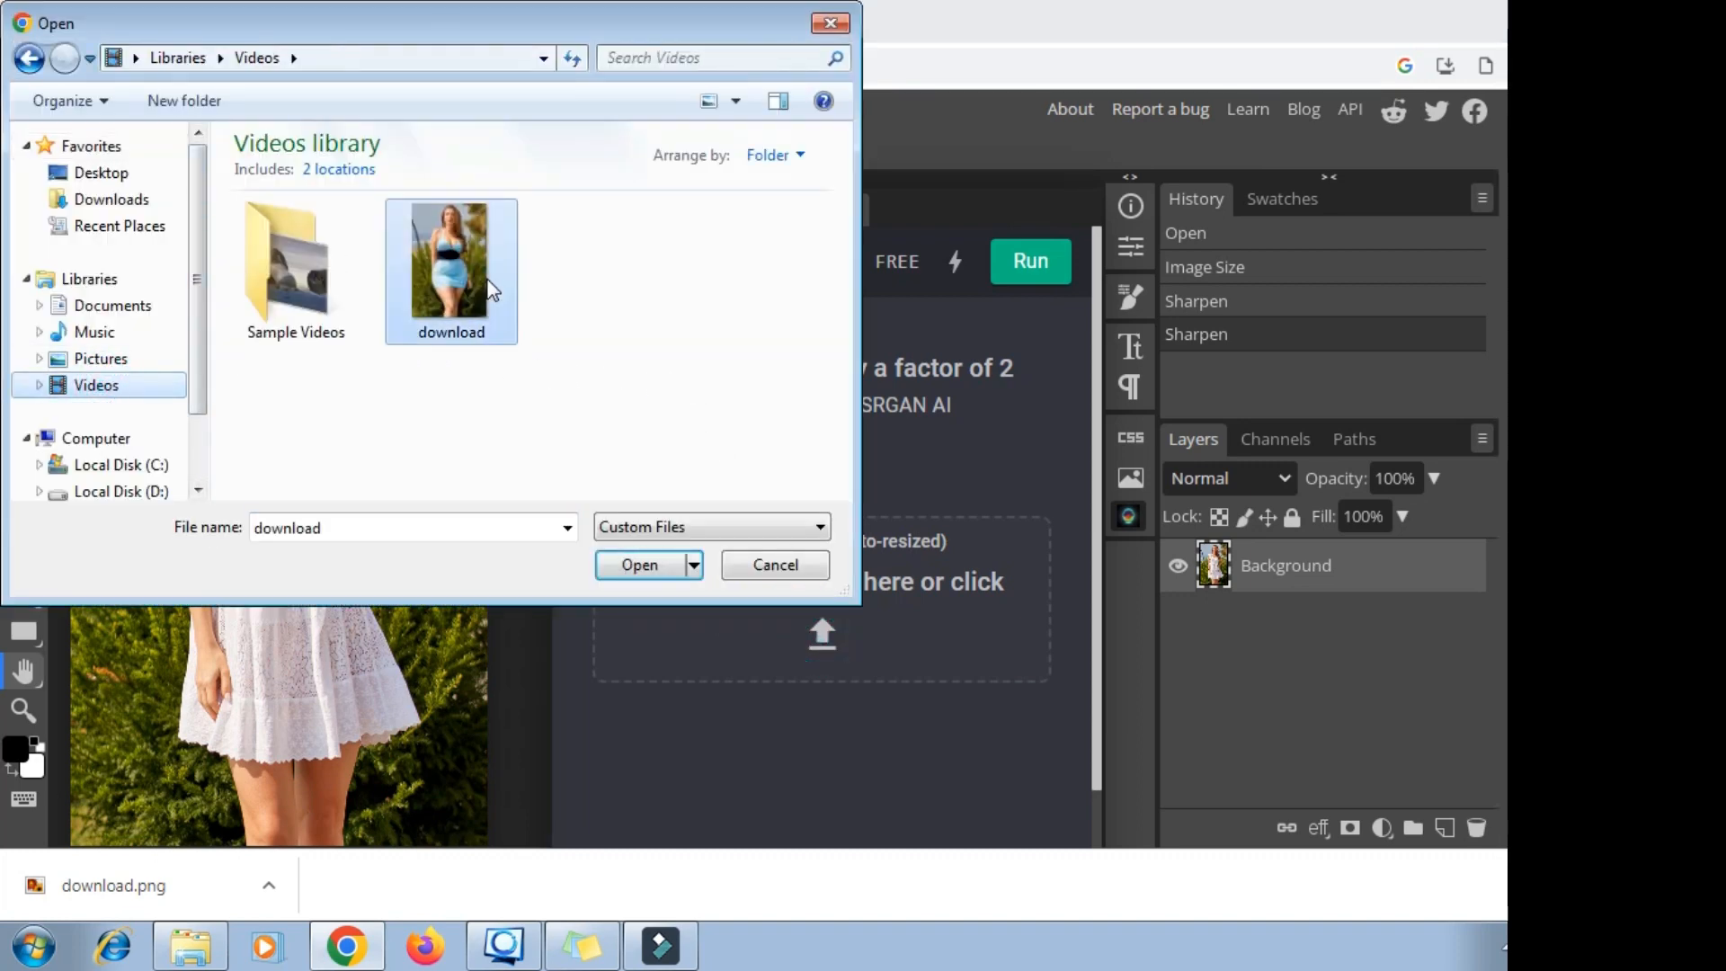
click(639, 565)
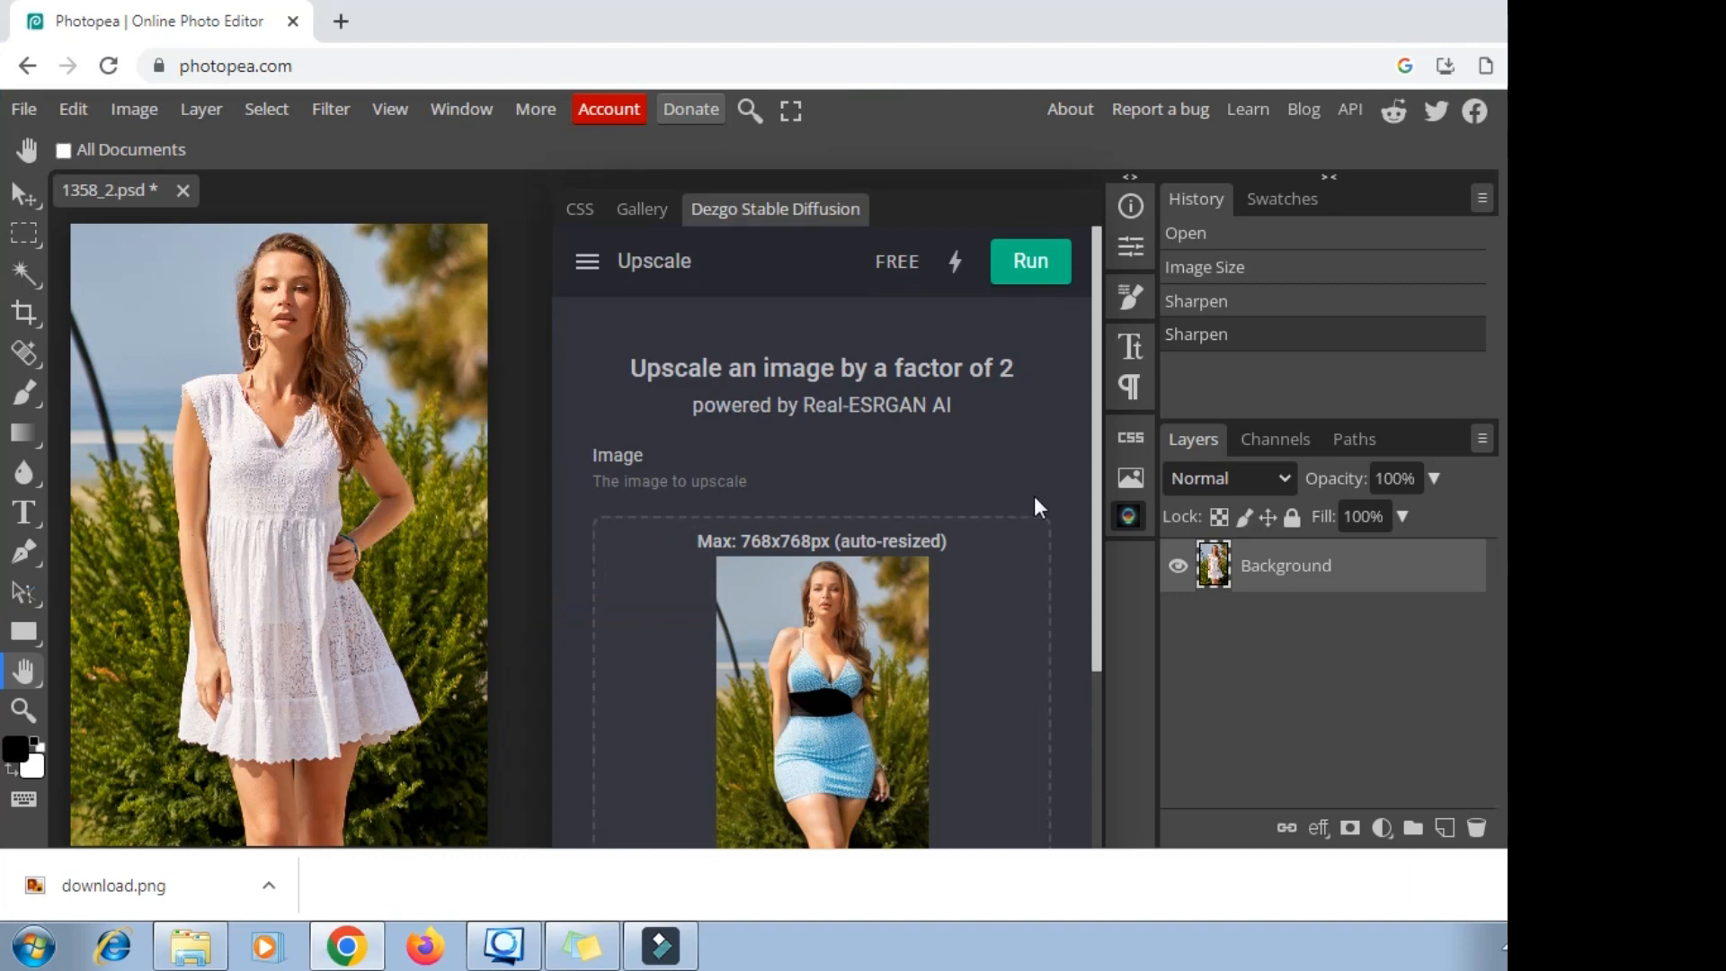
click(1704, 885)
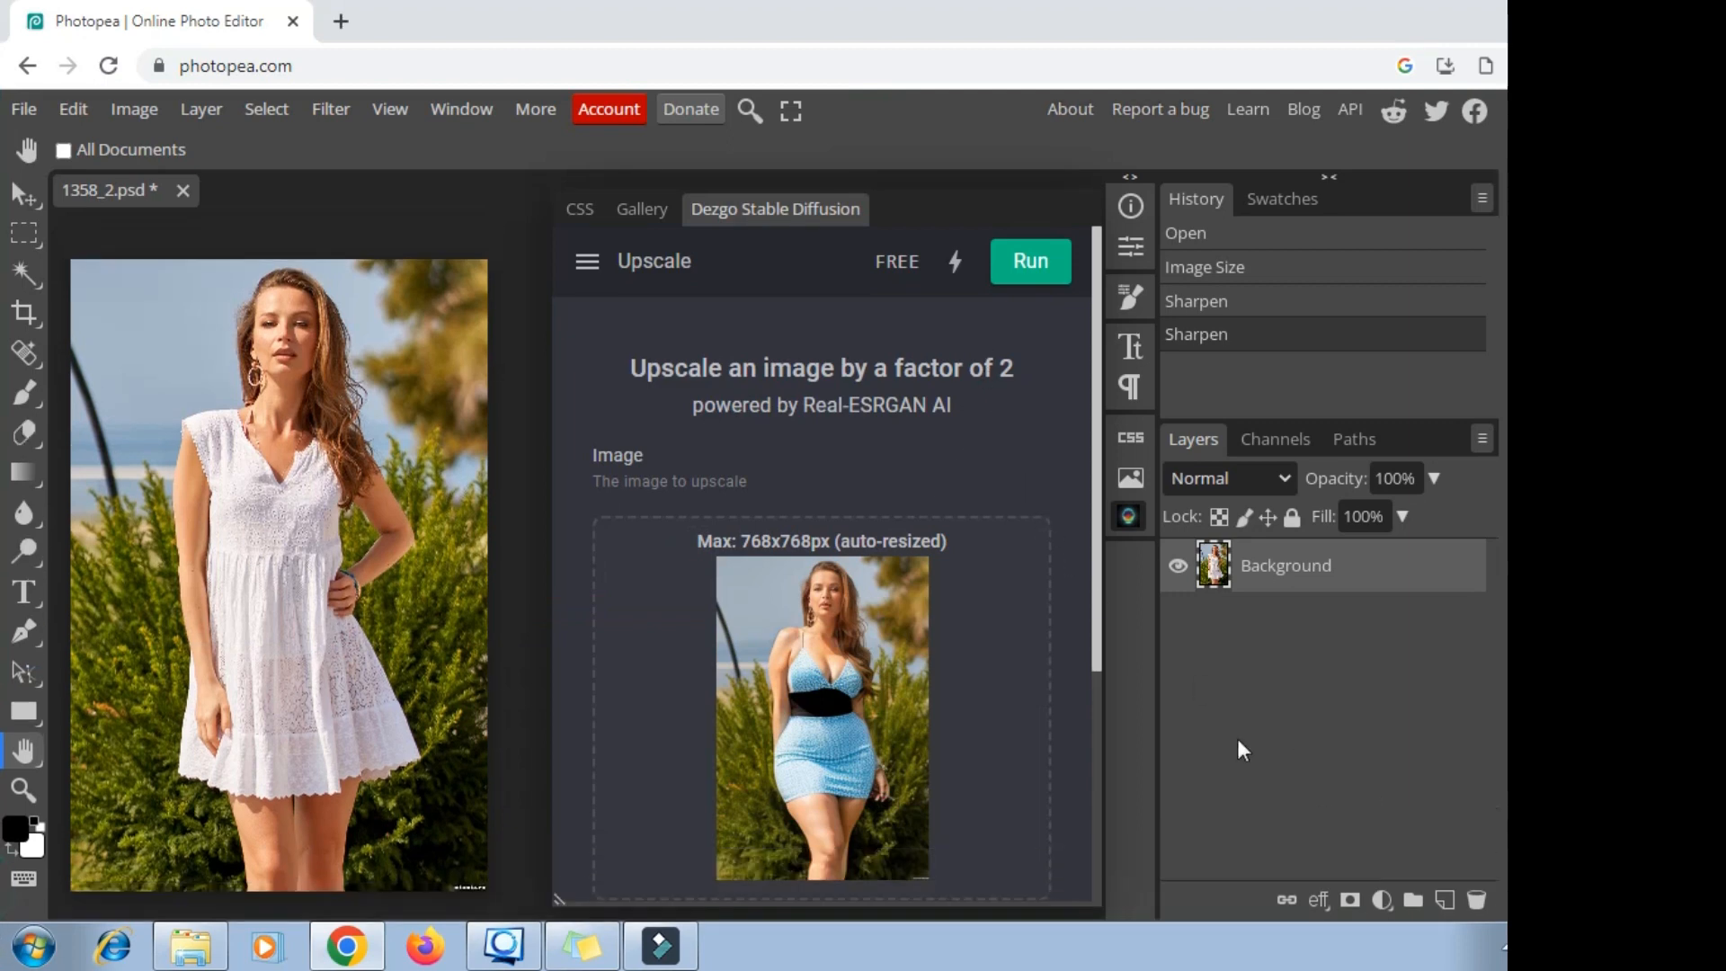
Upscale the loaded image by a factor of 2 and download the result as image.png
click(1032, 268)
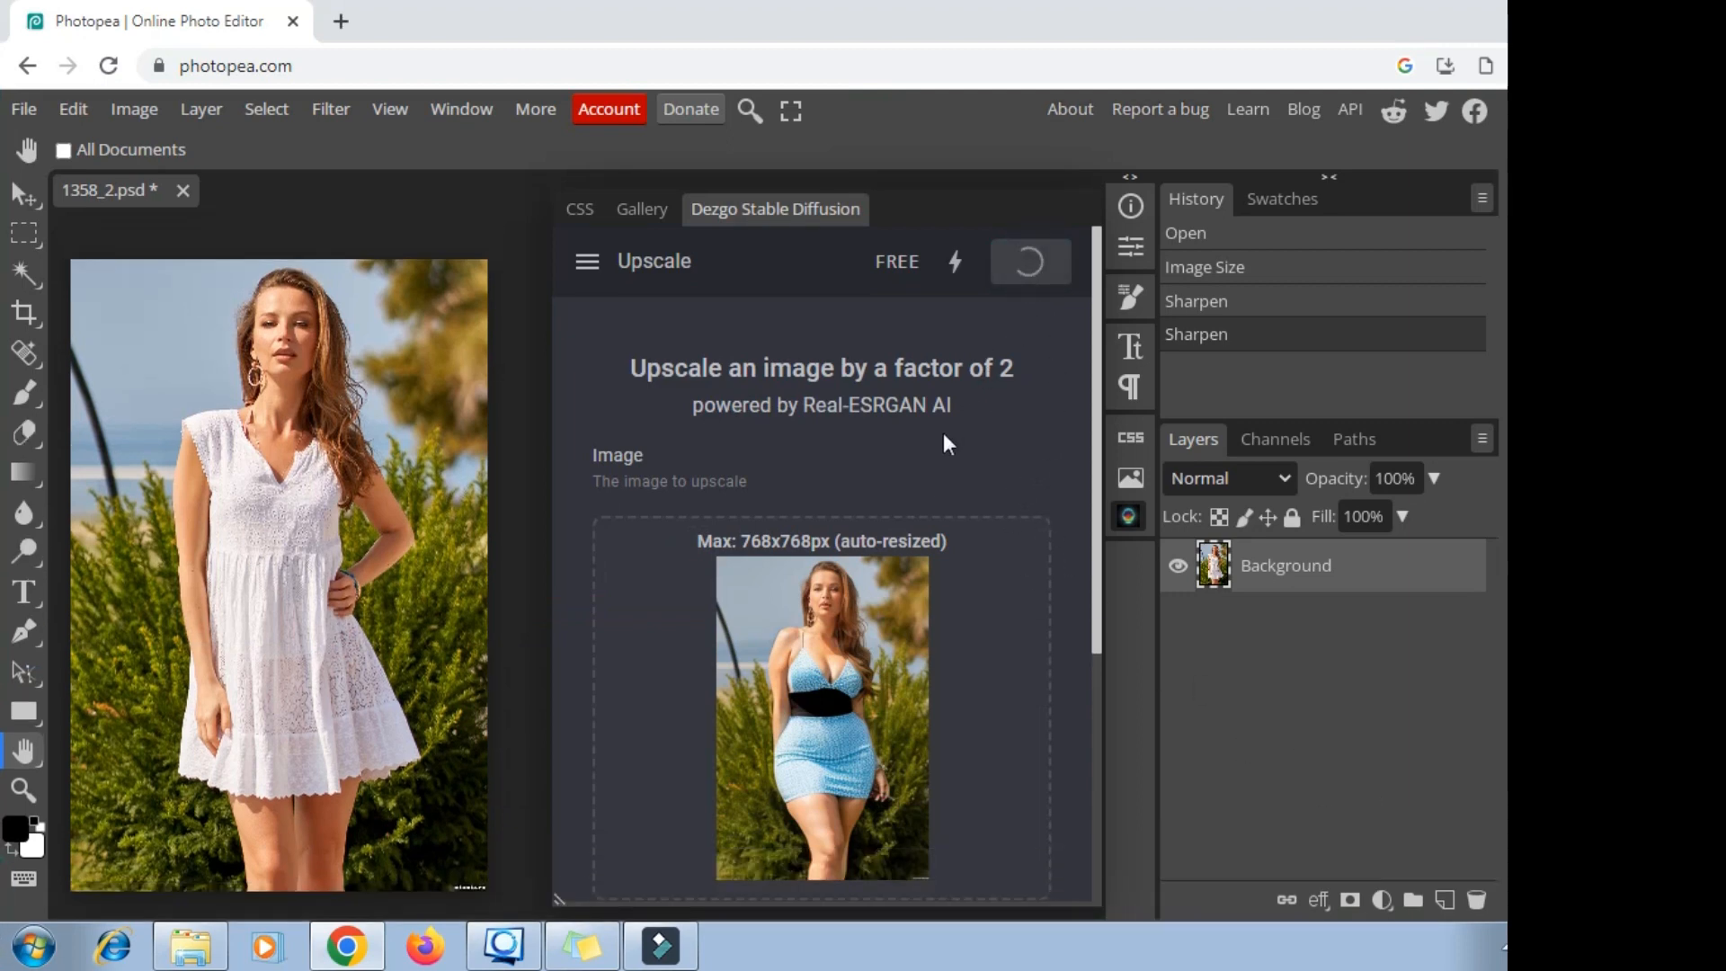
scroll(943, 439, down, 4)
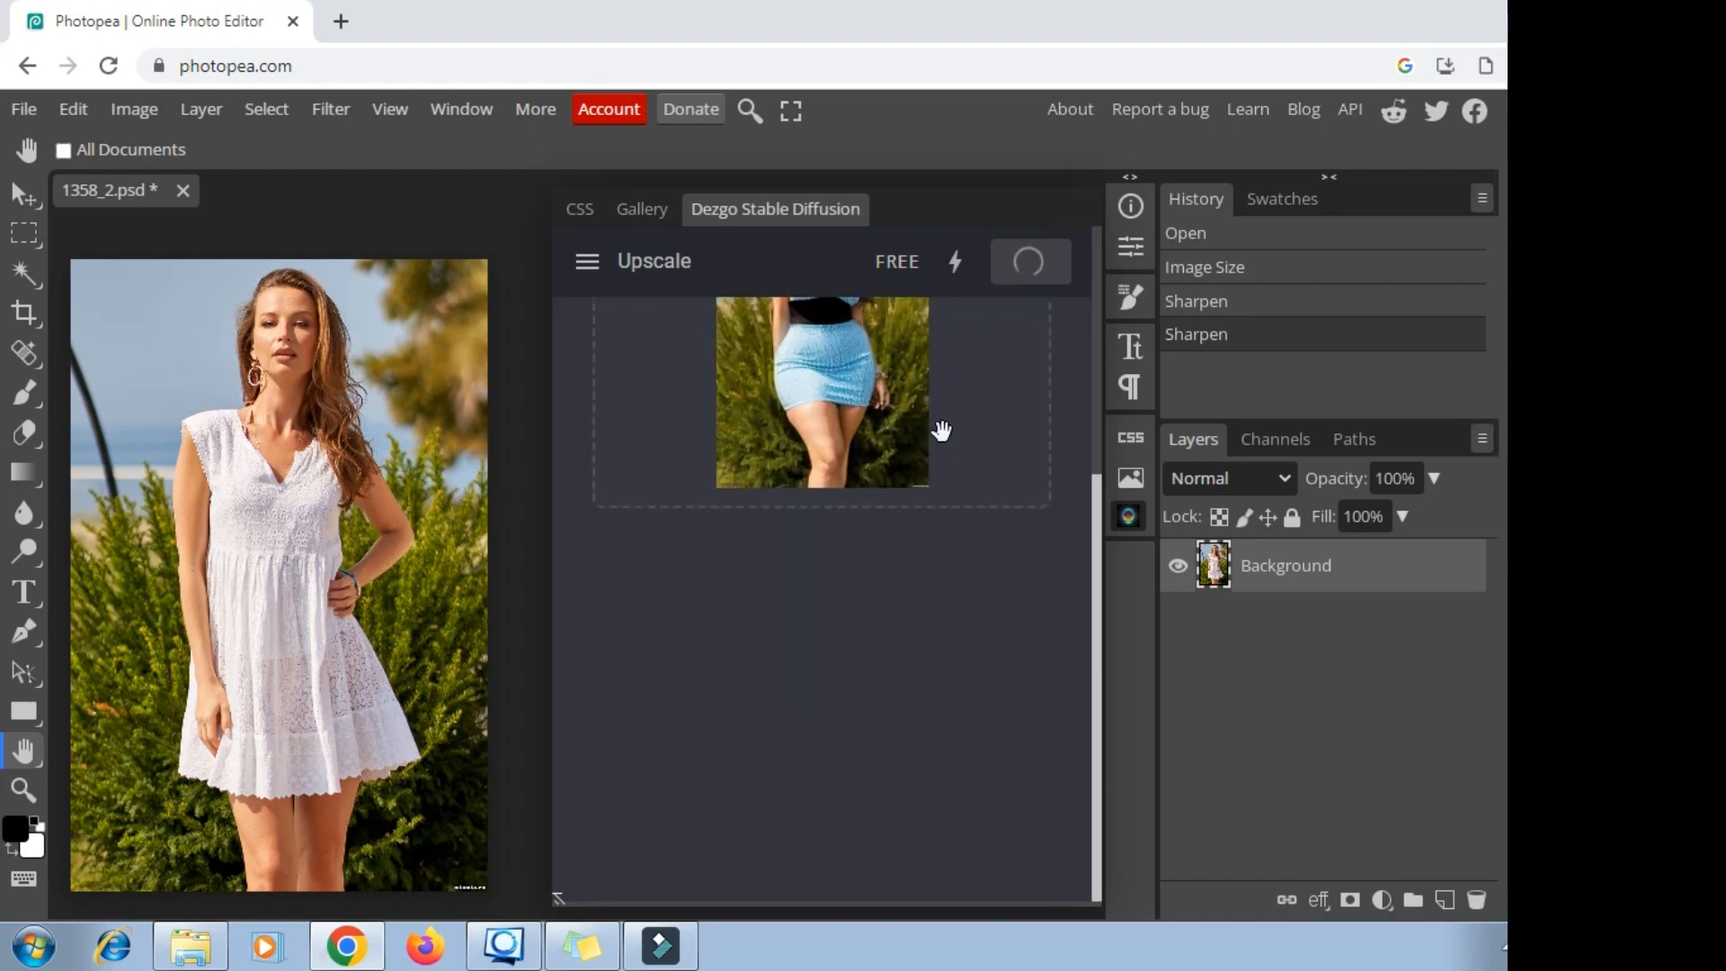
scroll(940, 431, up, 1)
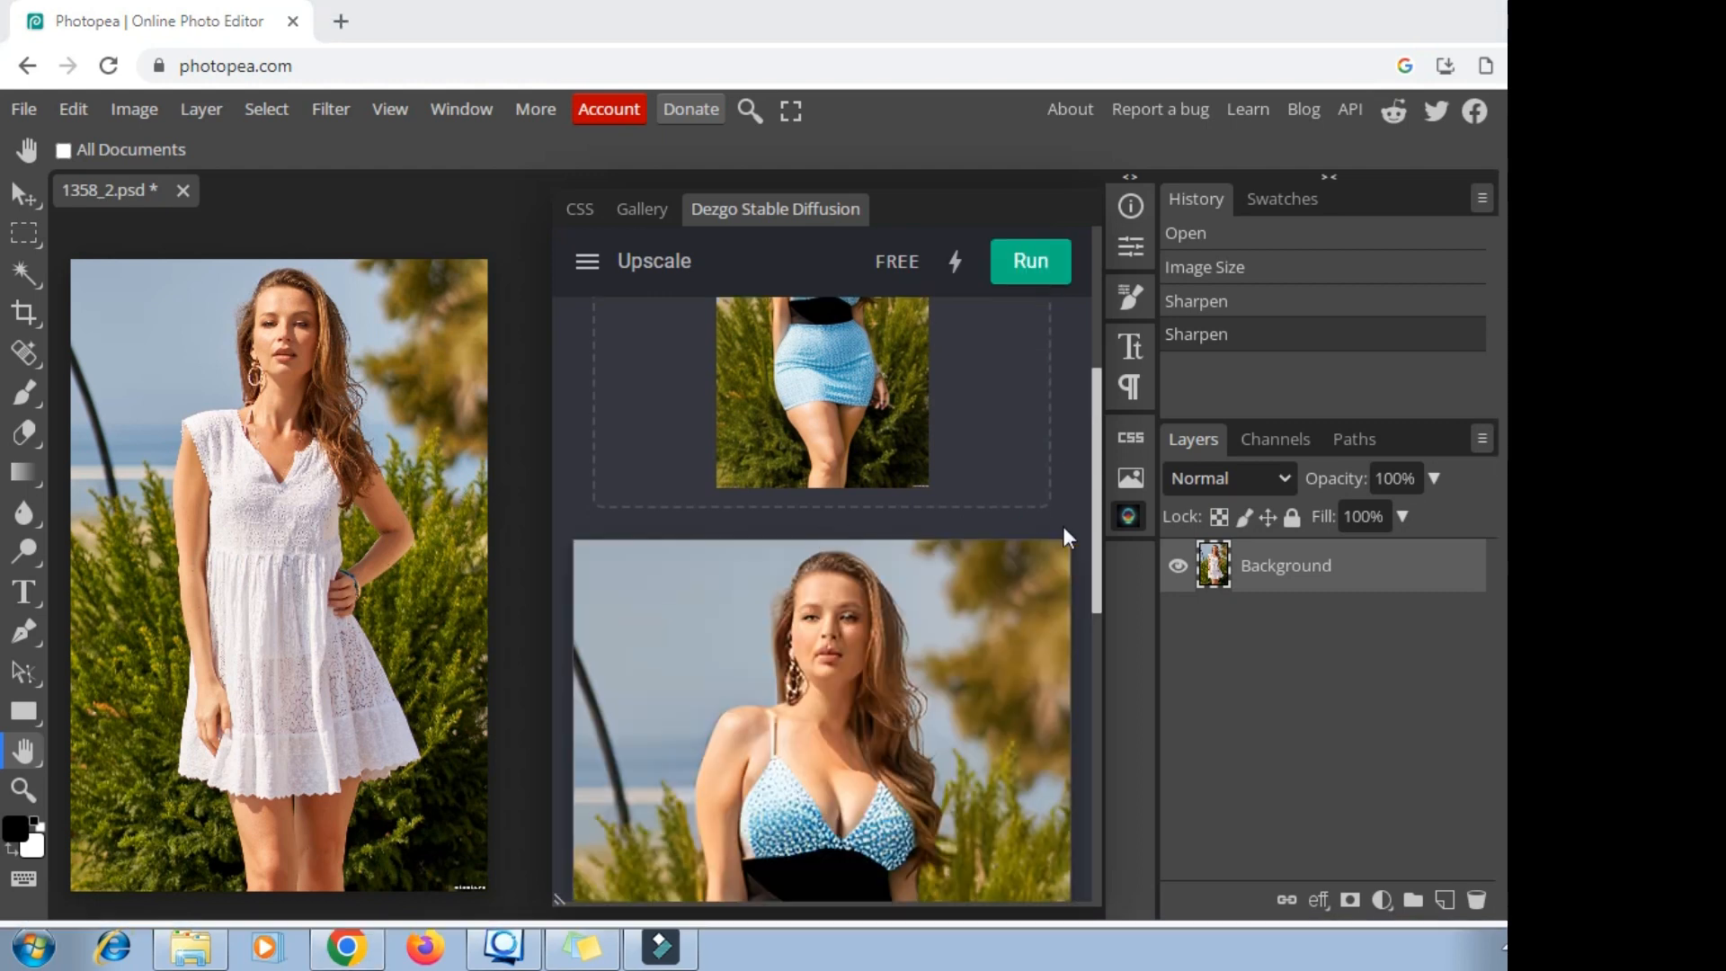
scroll(957, 547, down, 6)
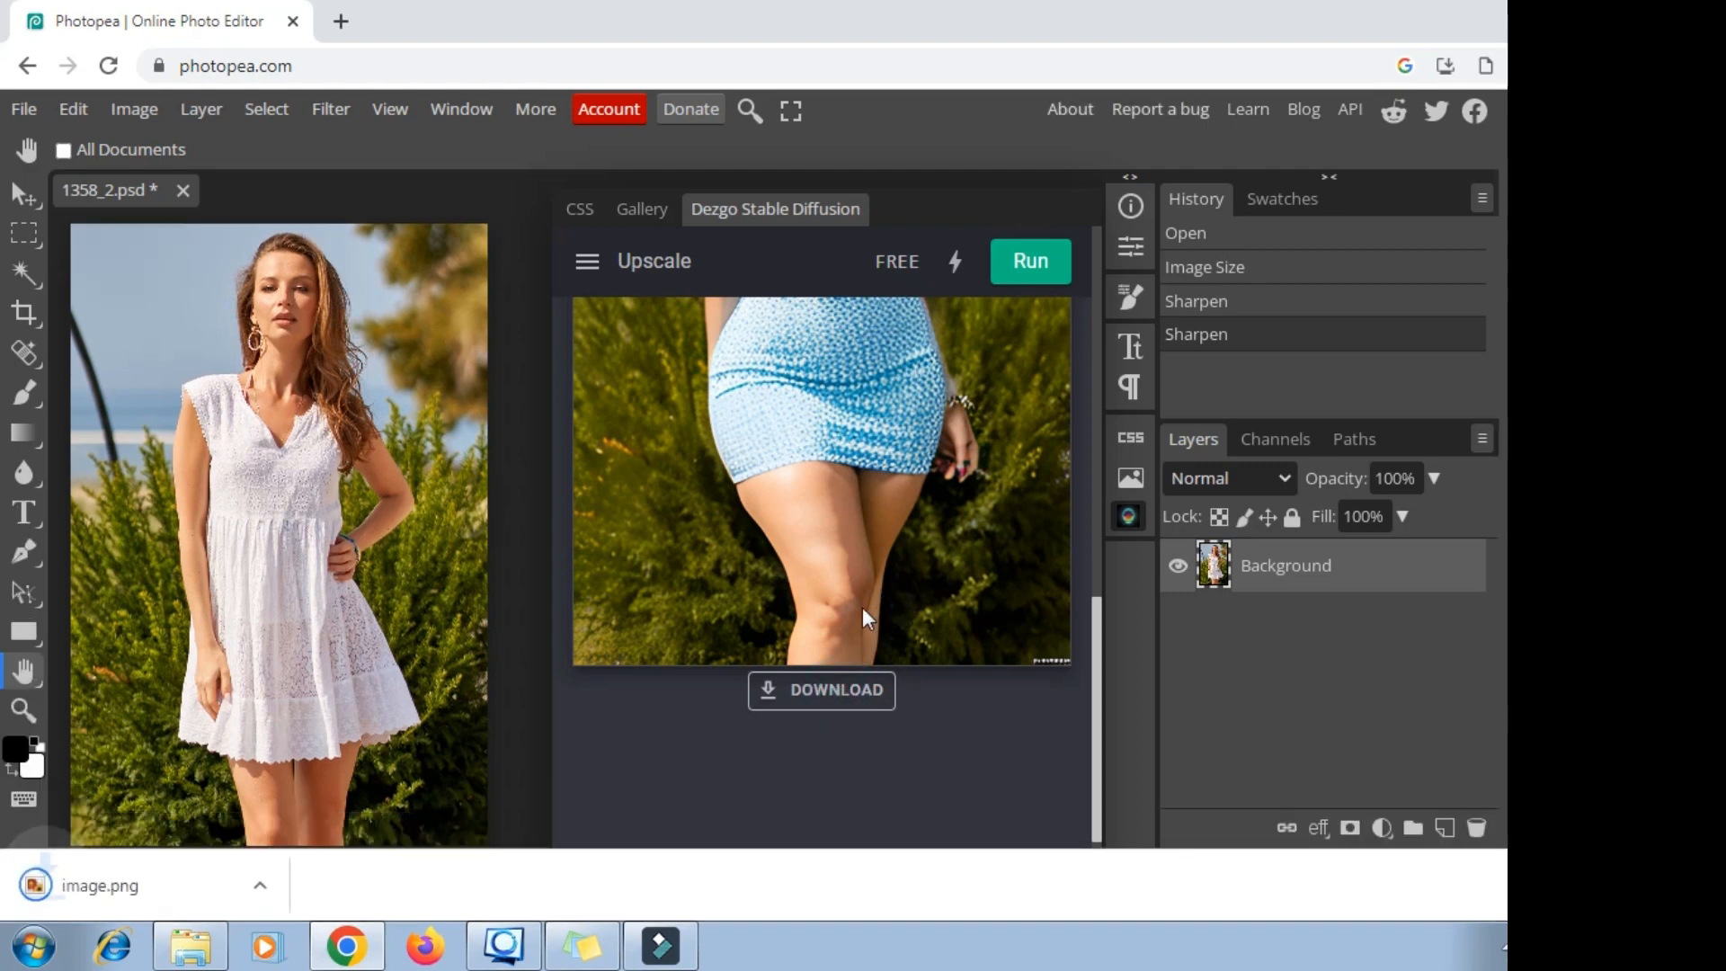
Hide the Dezgo plugin and the browser's download notice, and move the original photo toward the middle of the workspace
click(1129, 521)
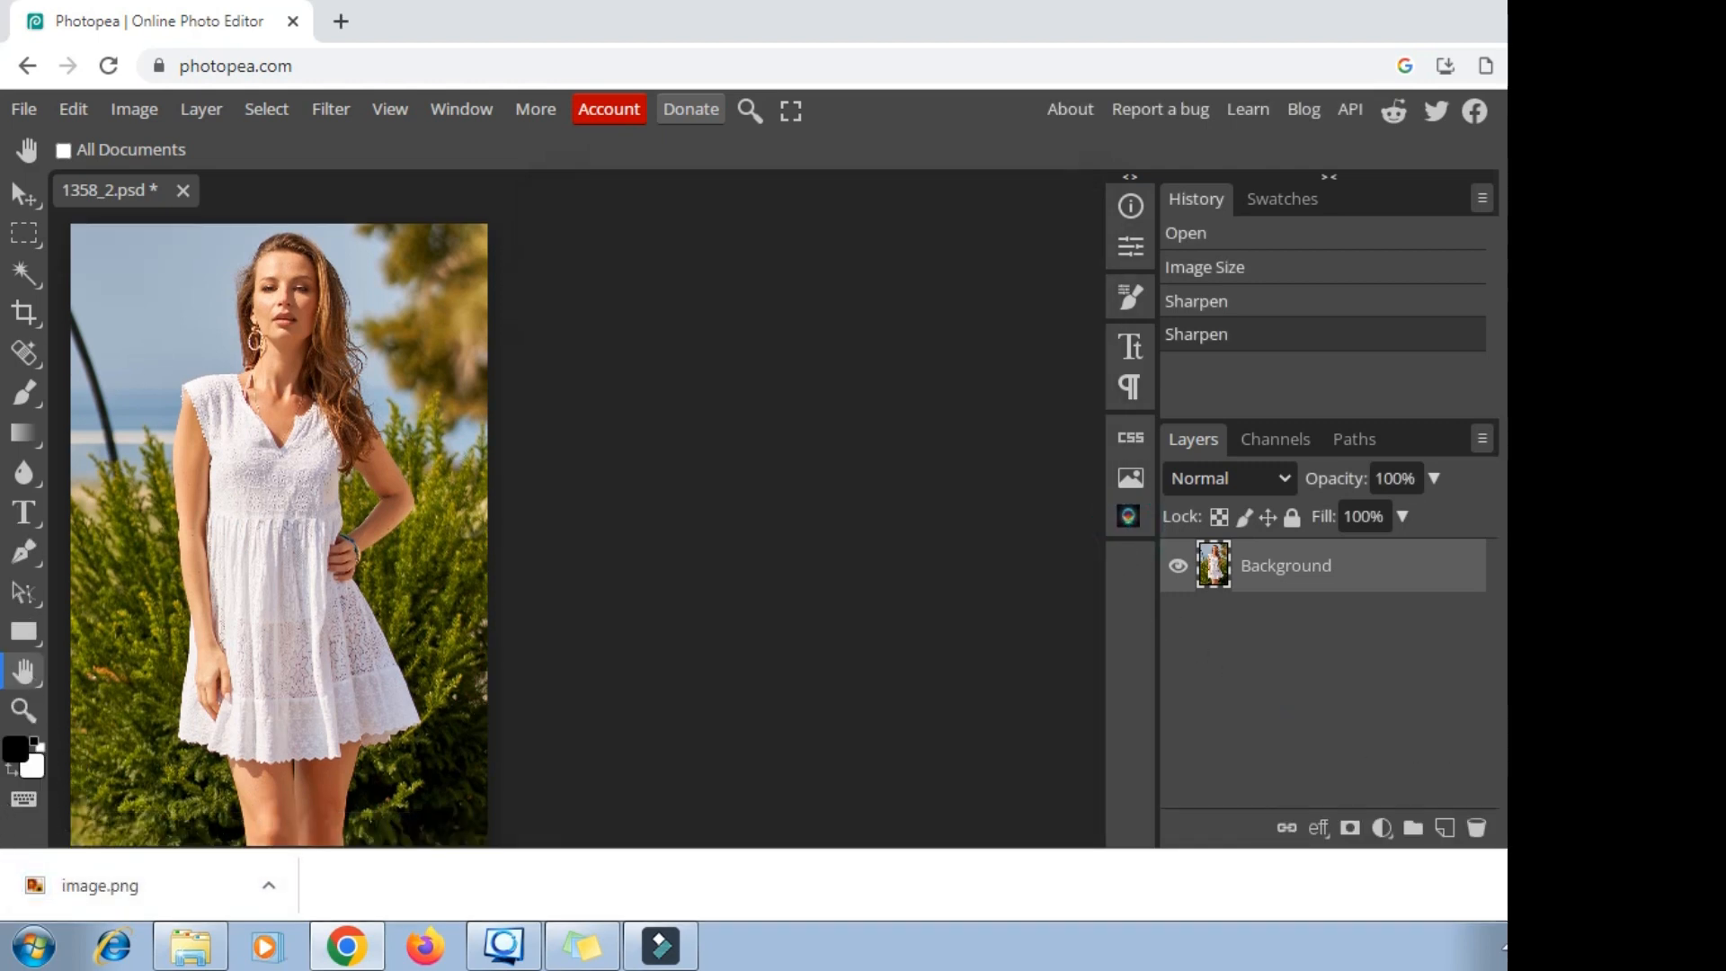
click(1701, 885)
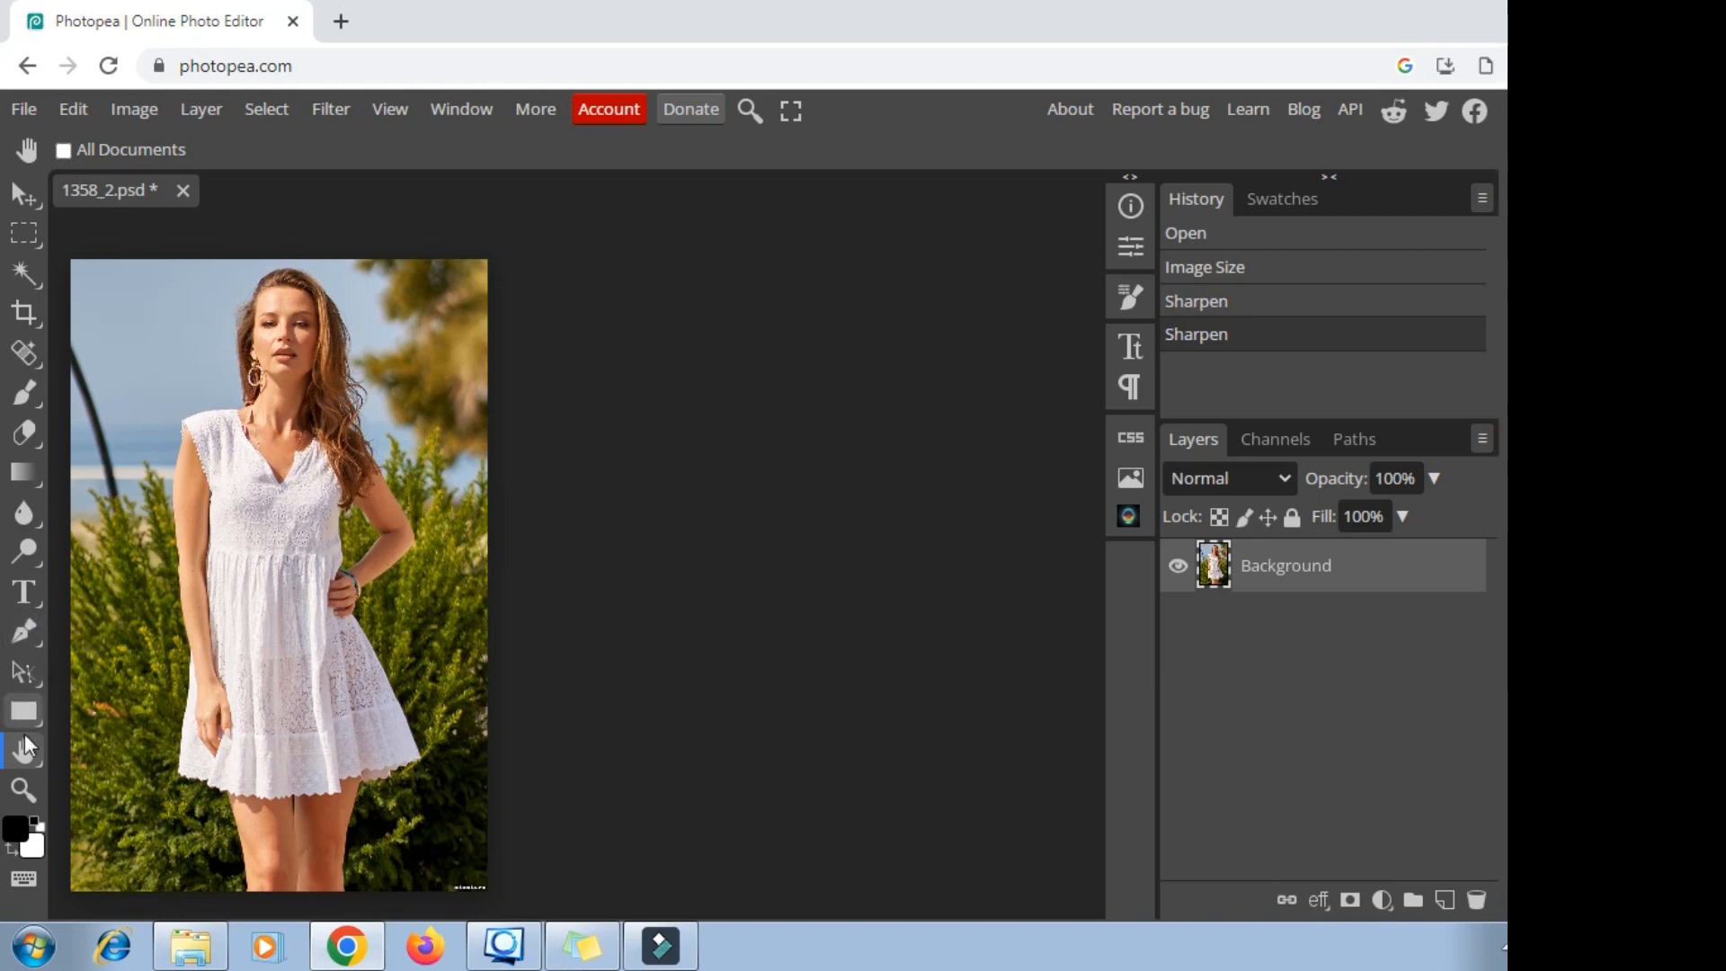
drag(246, 586, 466, 580)
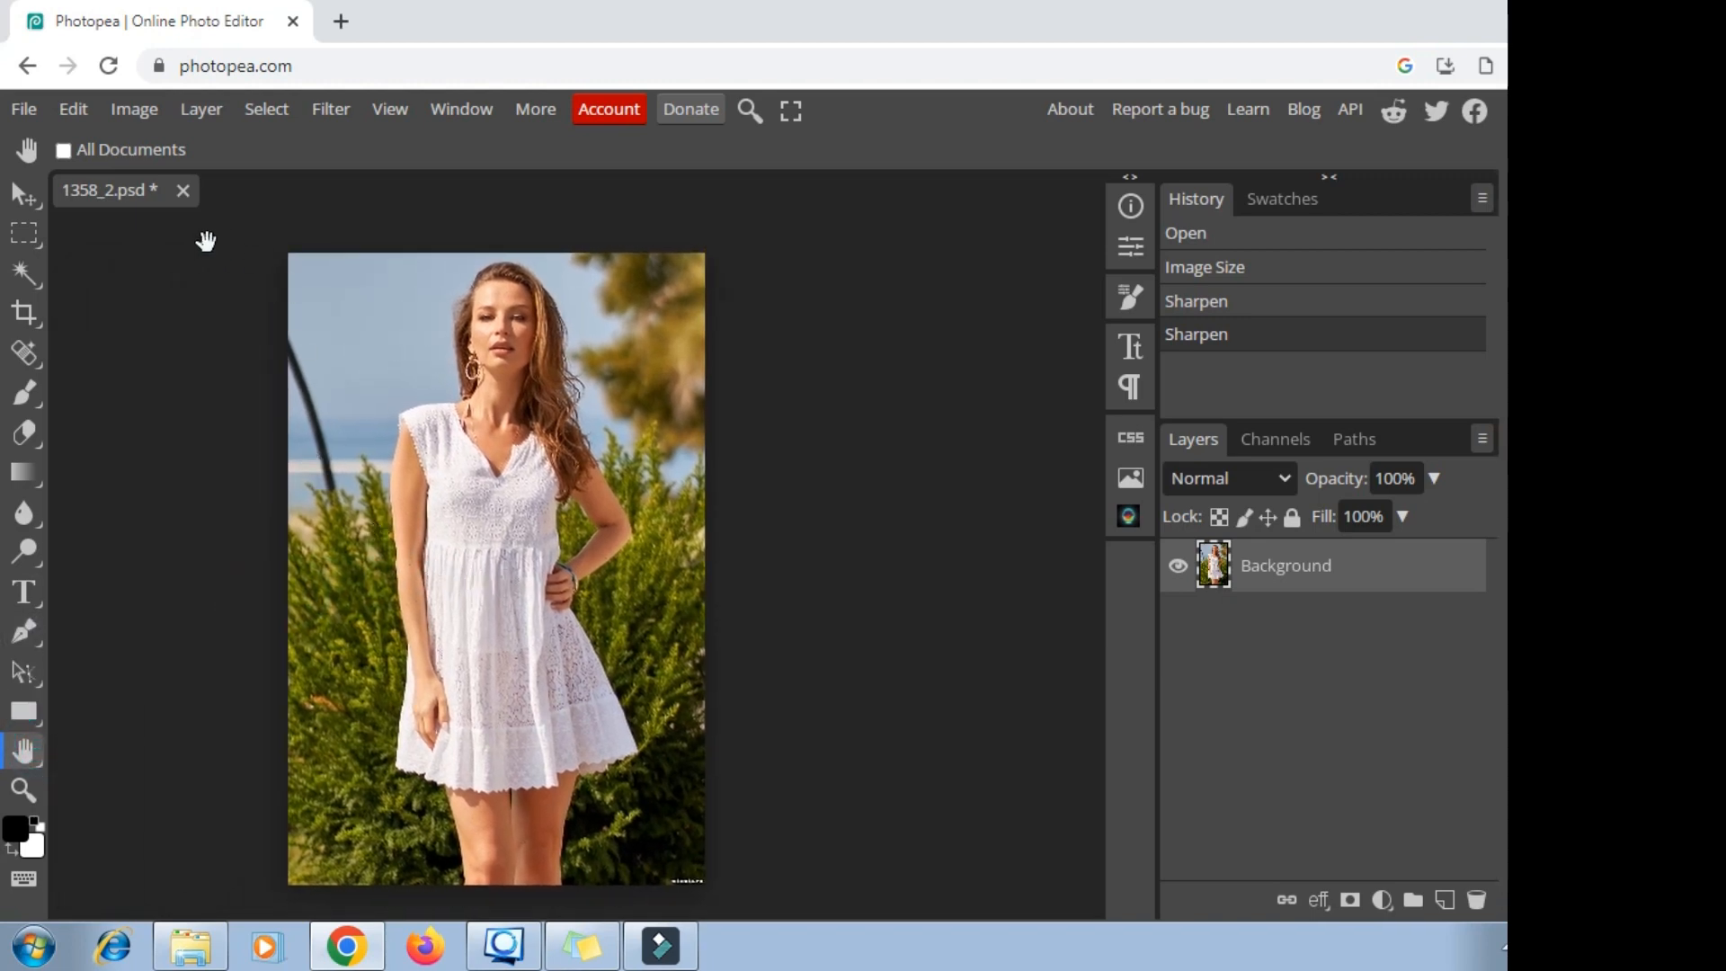
Place the upscaled file named image from the Downloads folder into the 1358_2.psd document
click(25, 110)
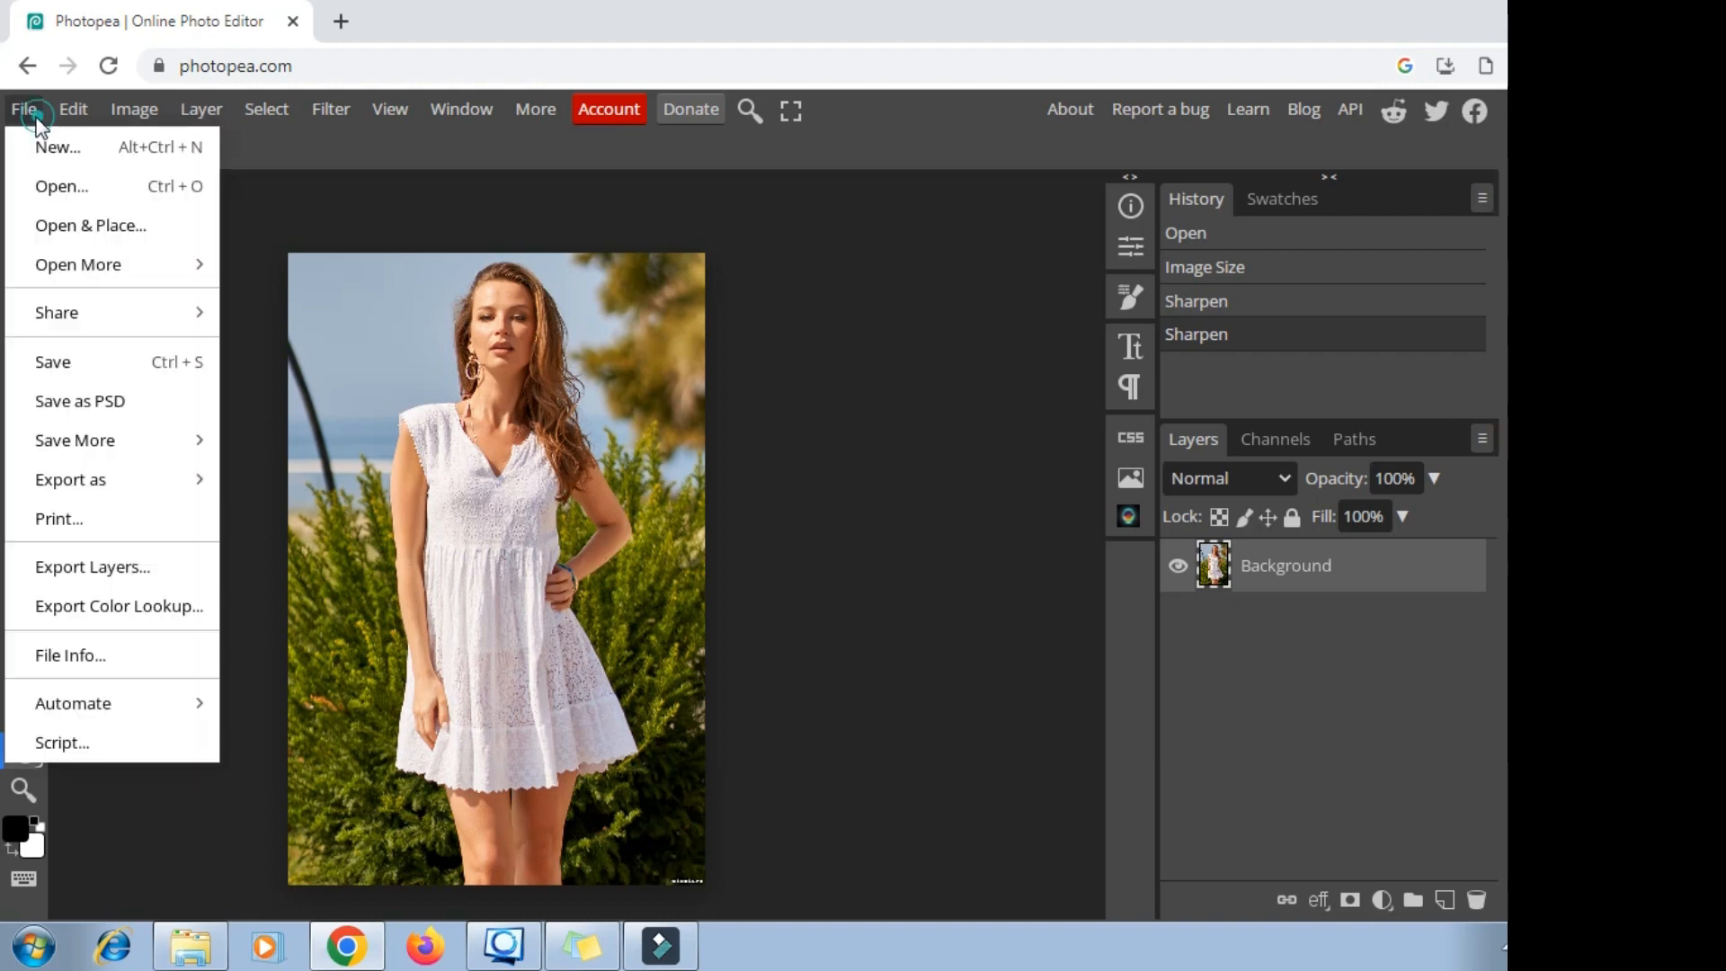
click(85, 230)
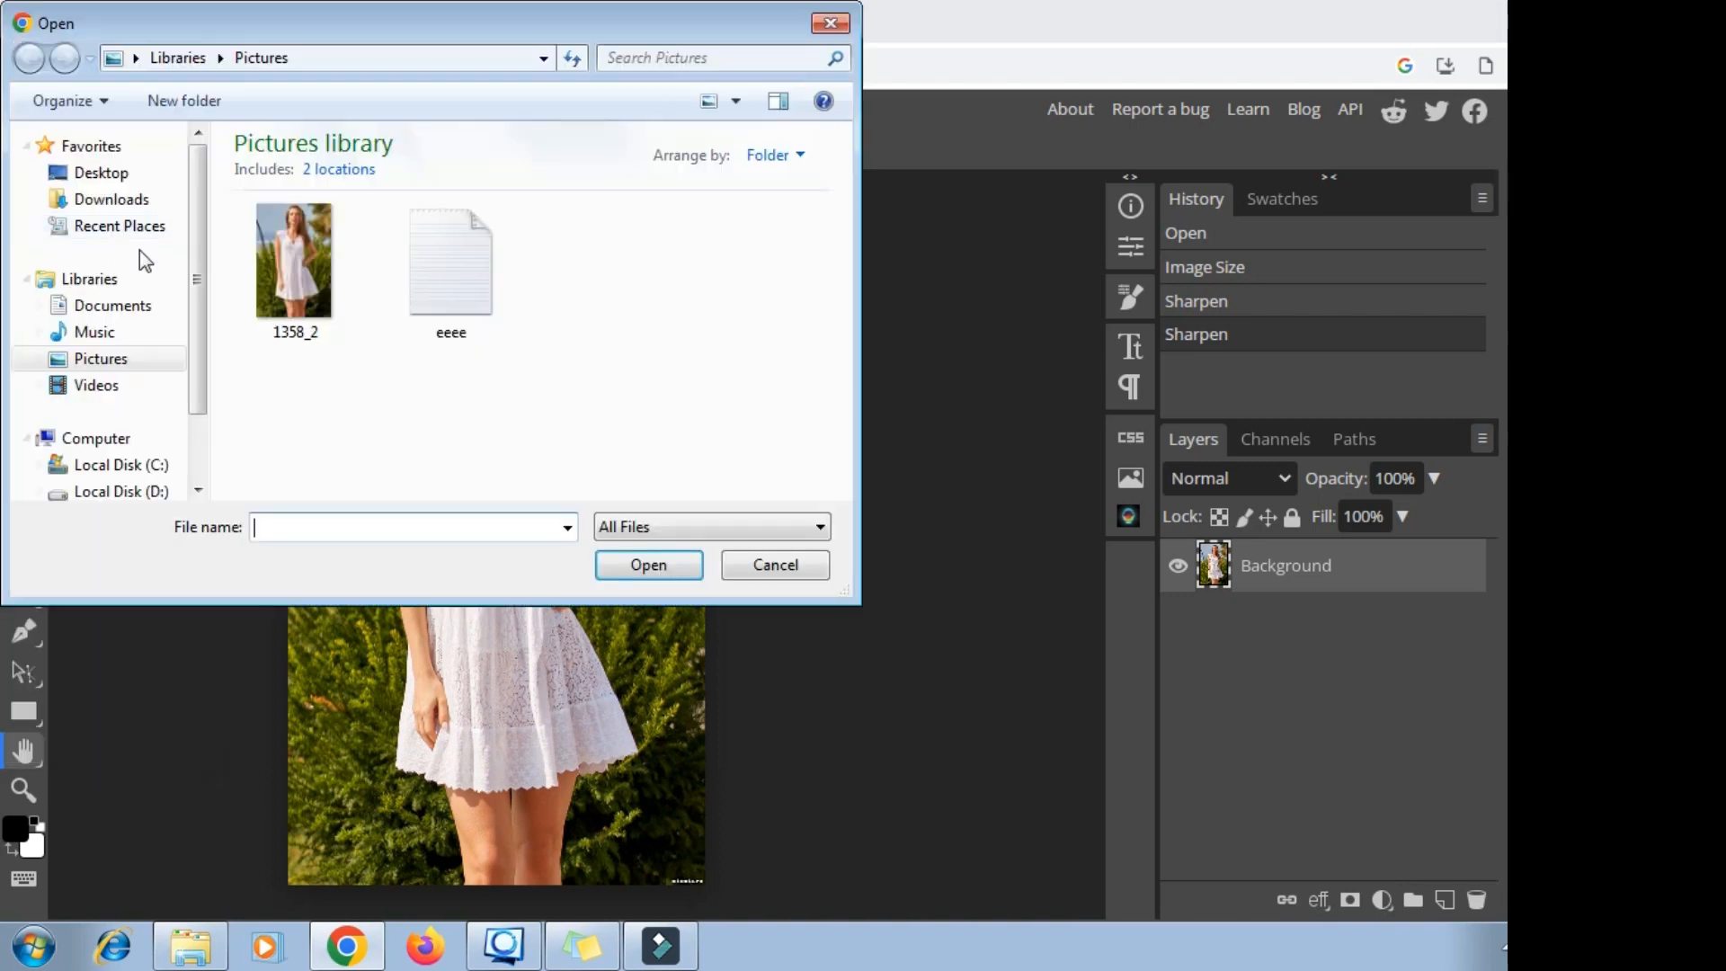
click(112, 199)
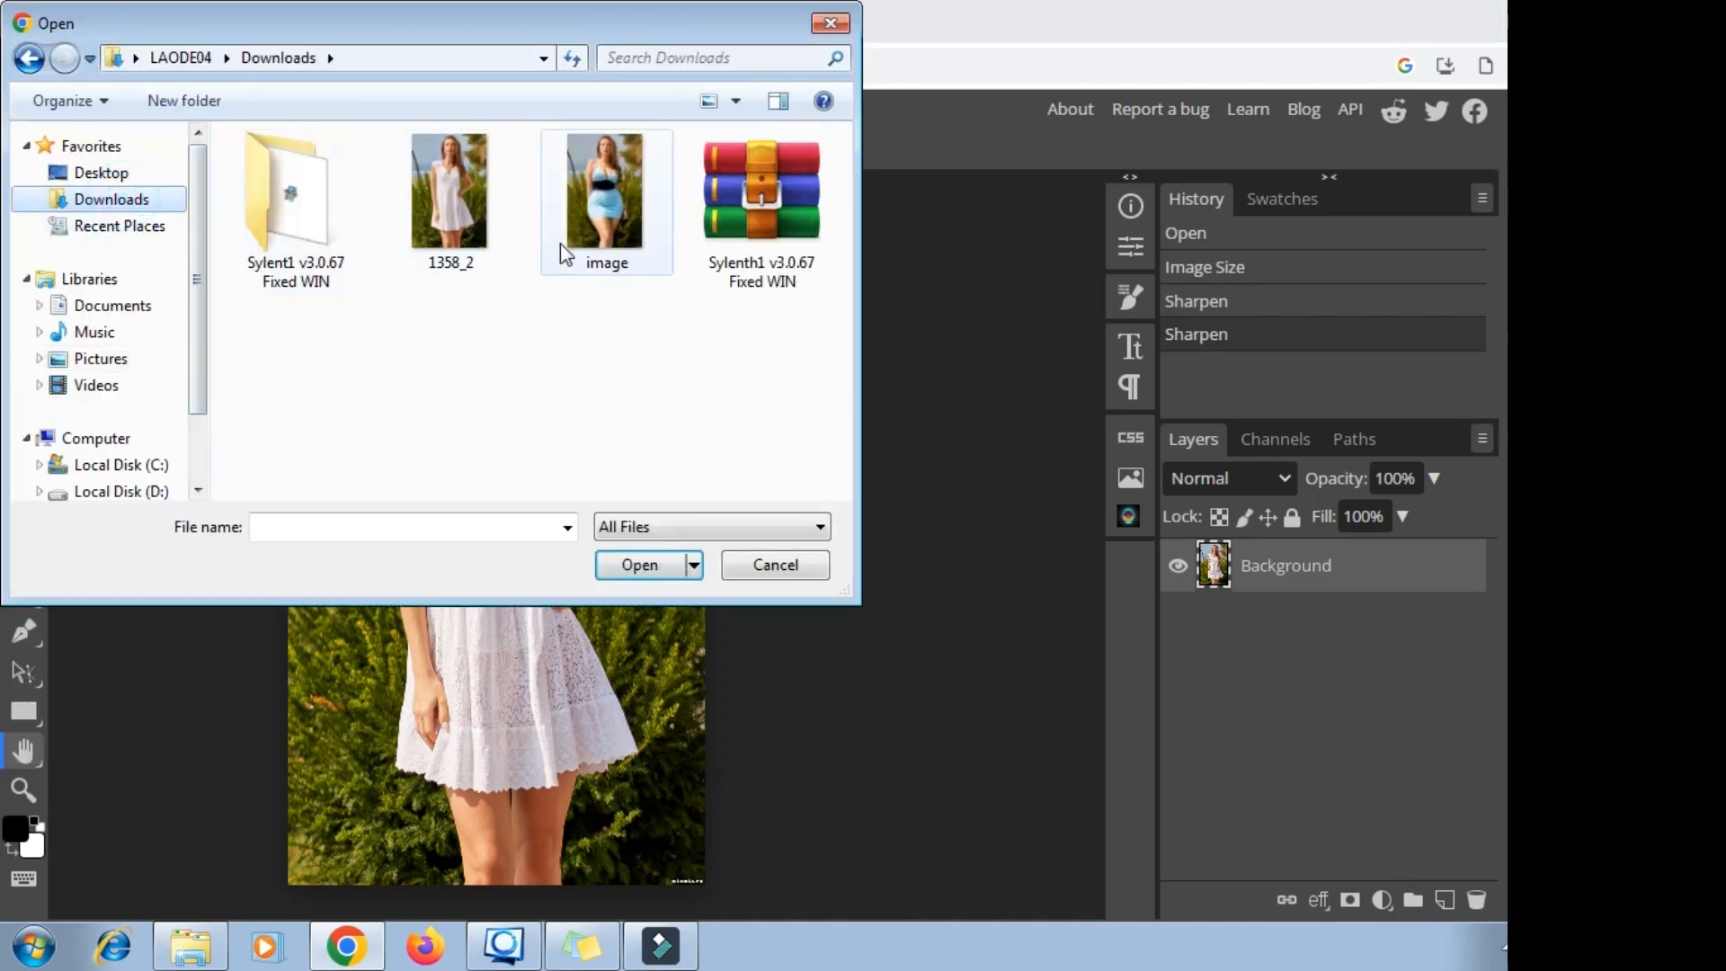
click(604, 258)
click(646, 572)
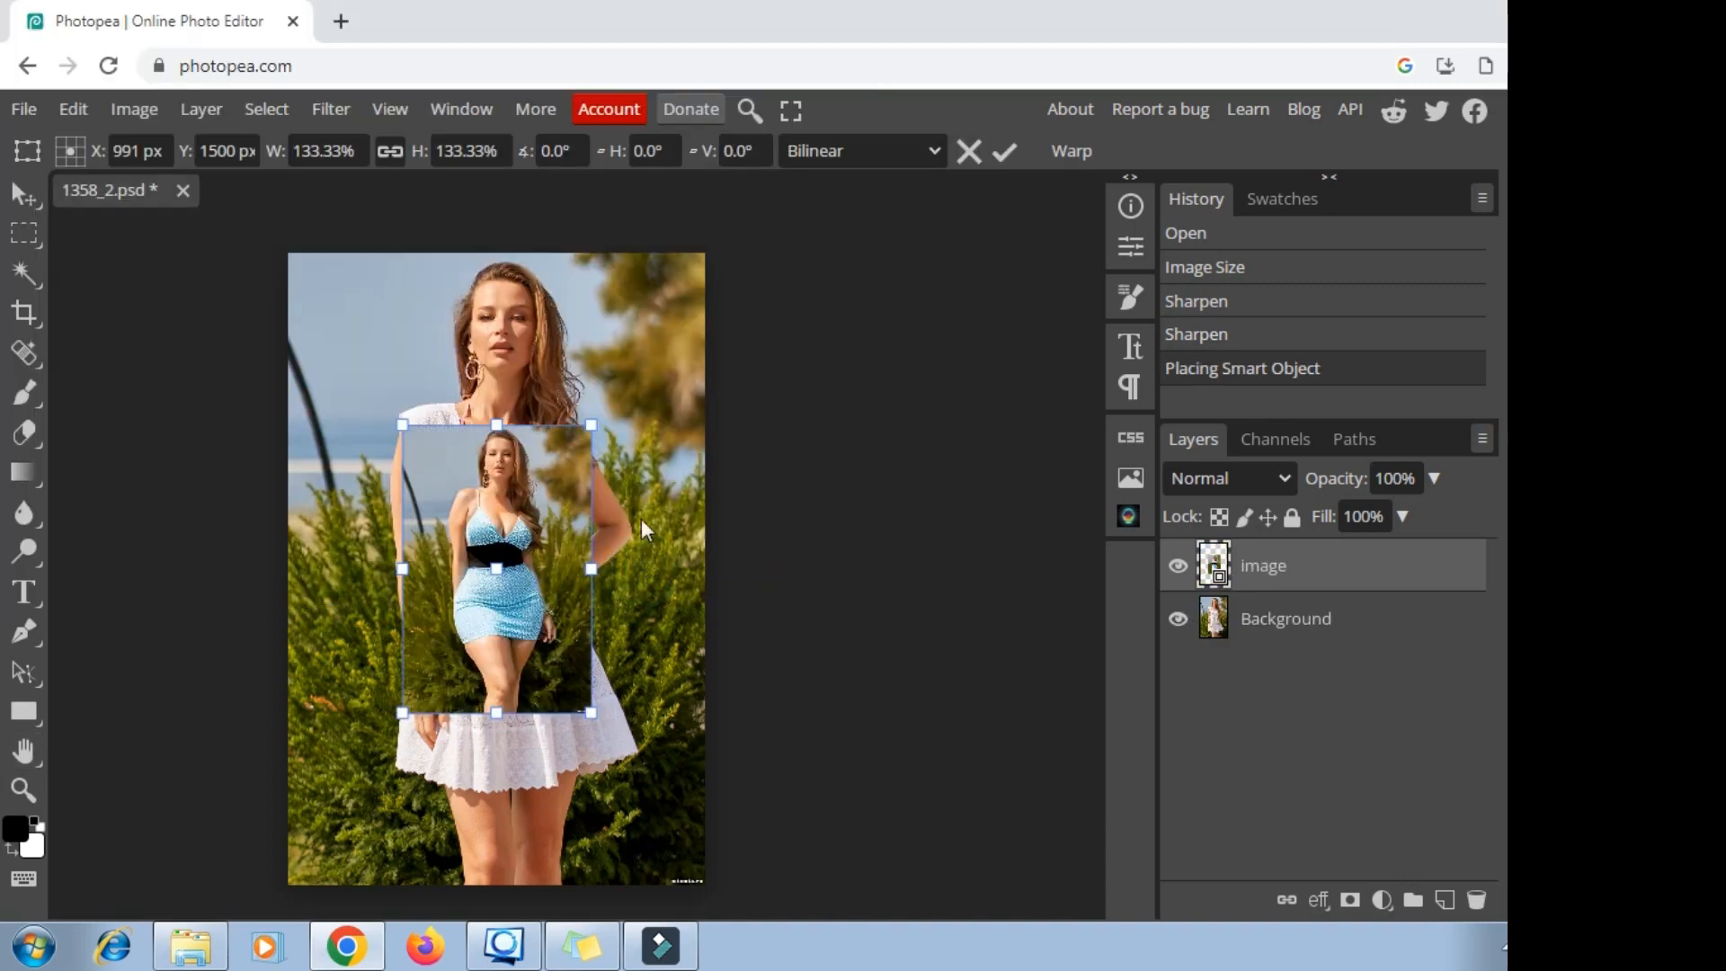
Enlarge the placed image proportionally to 294% so it covers the original photo
click(318, 161)
drag(275, 157, 477, 178)
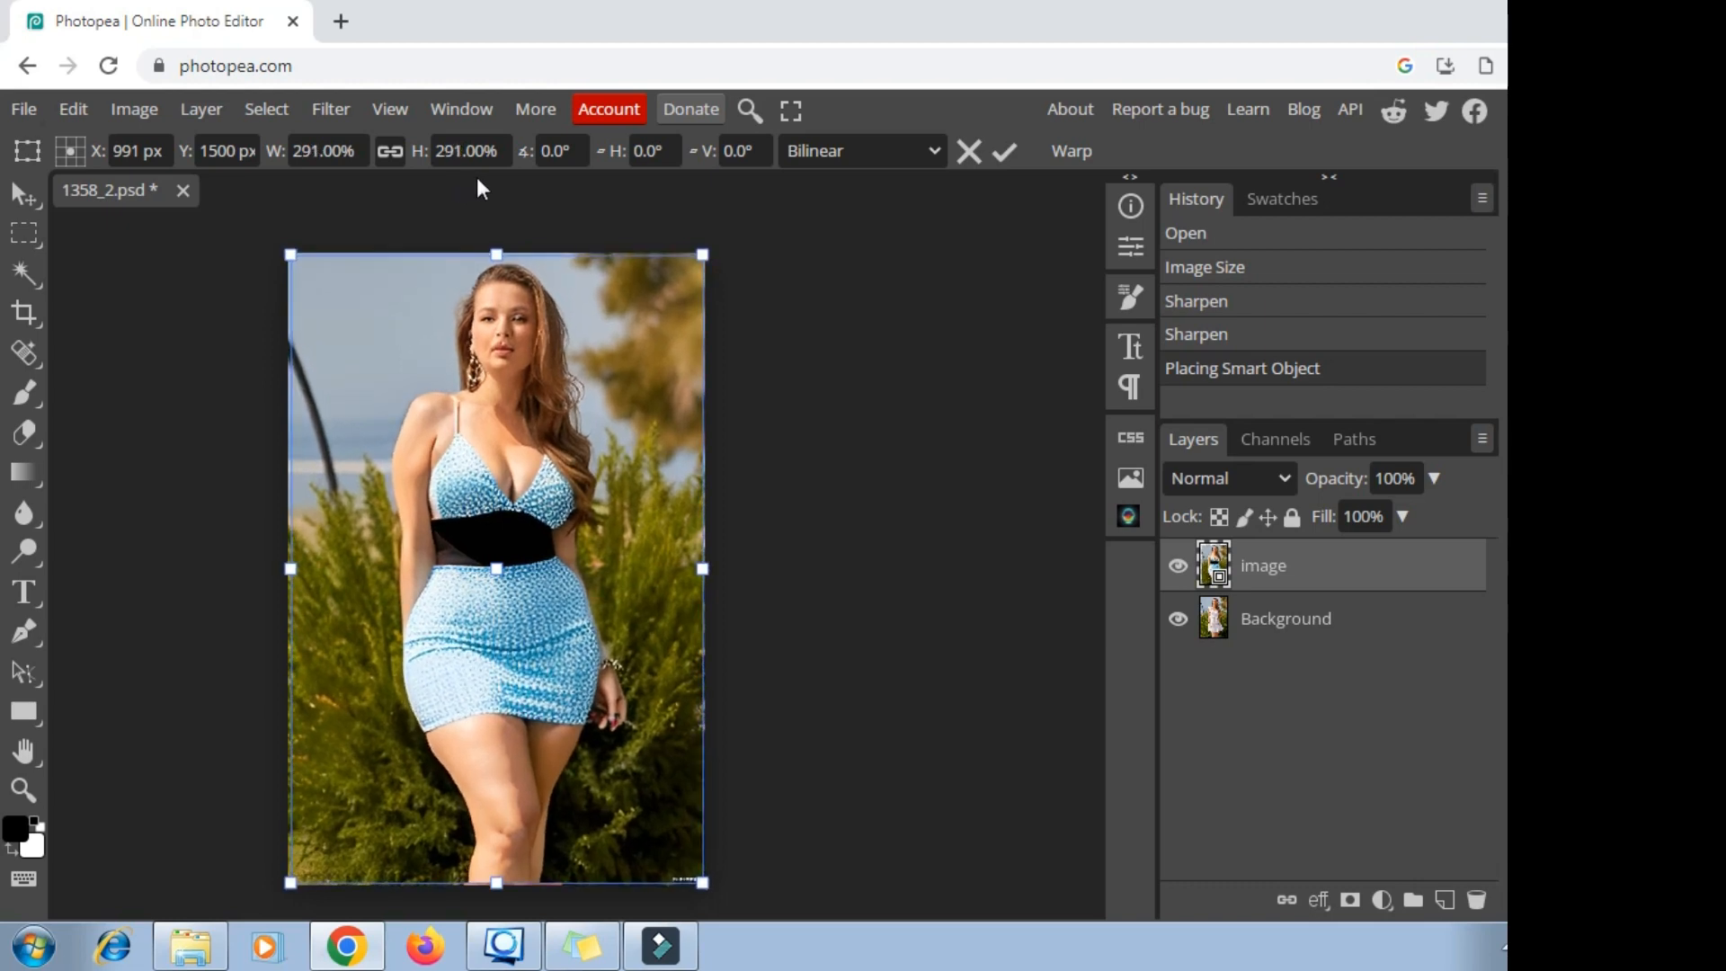
drag(478, 179, 481, 179)
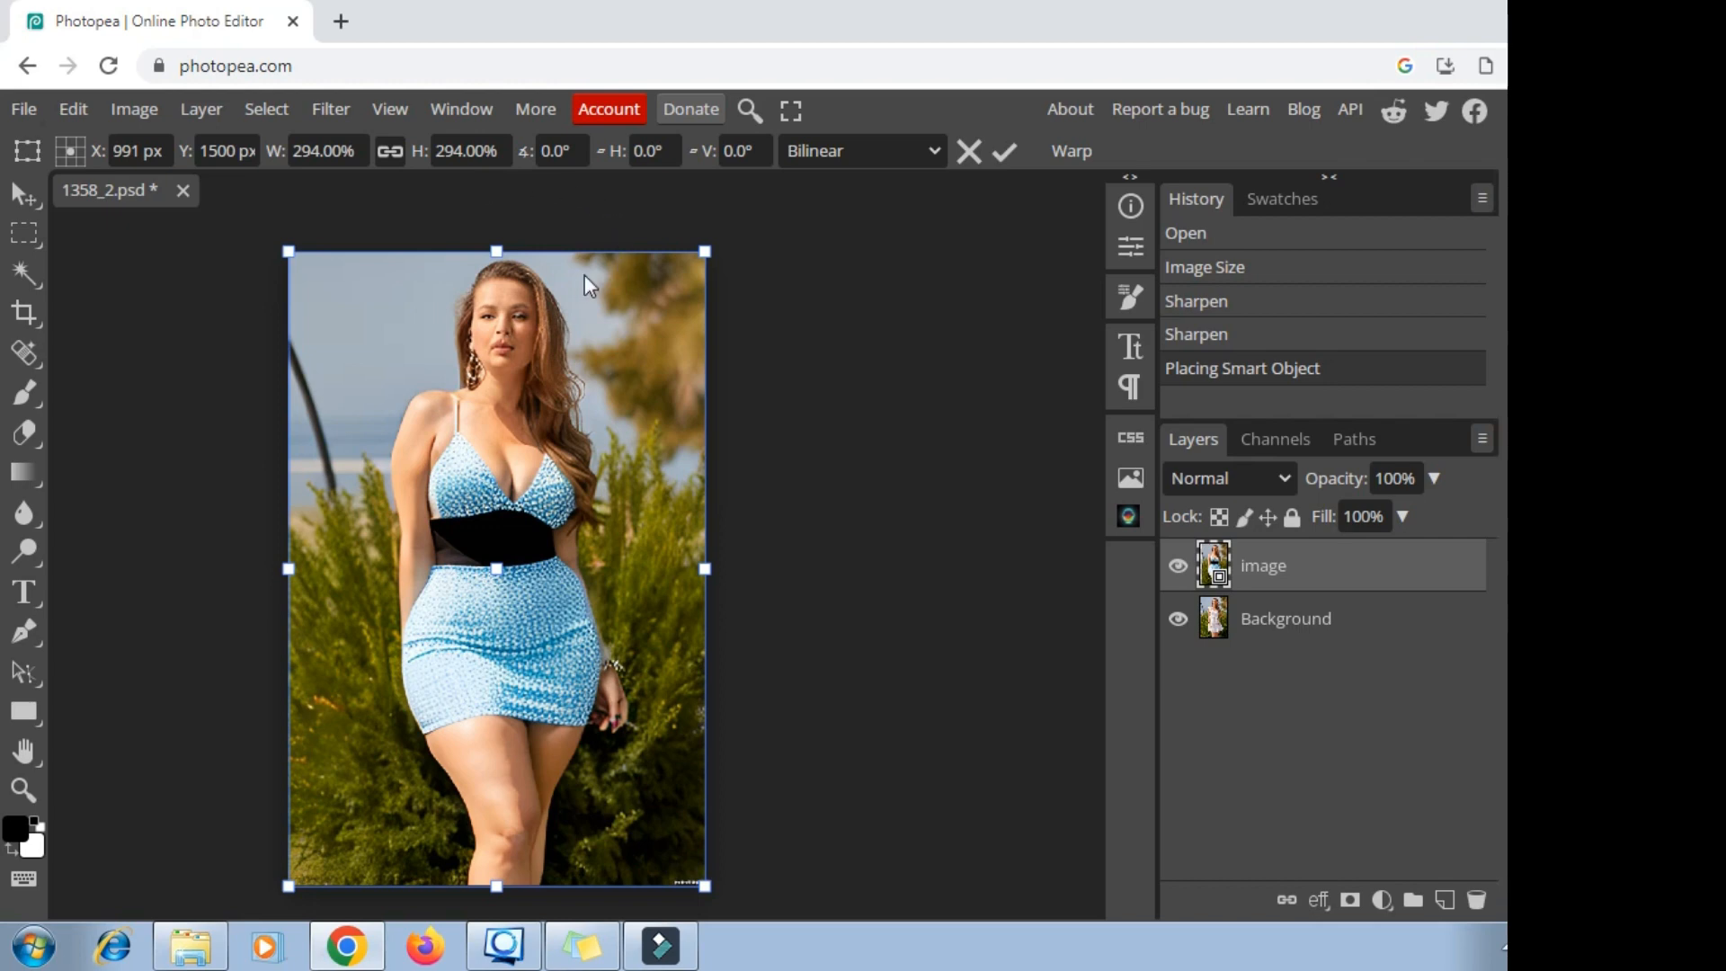
Fine-tune the placed image against the photo's upper edge, reduce its scale to 291.39% and apply the transform
scroll(559, 296, up, 3)
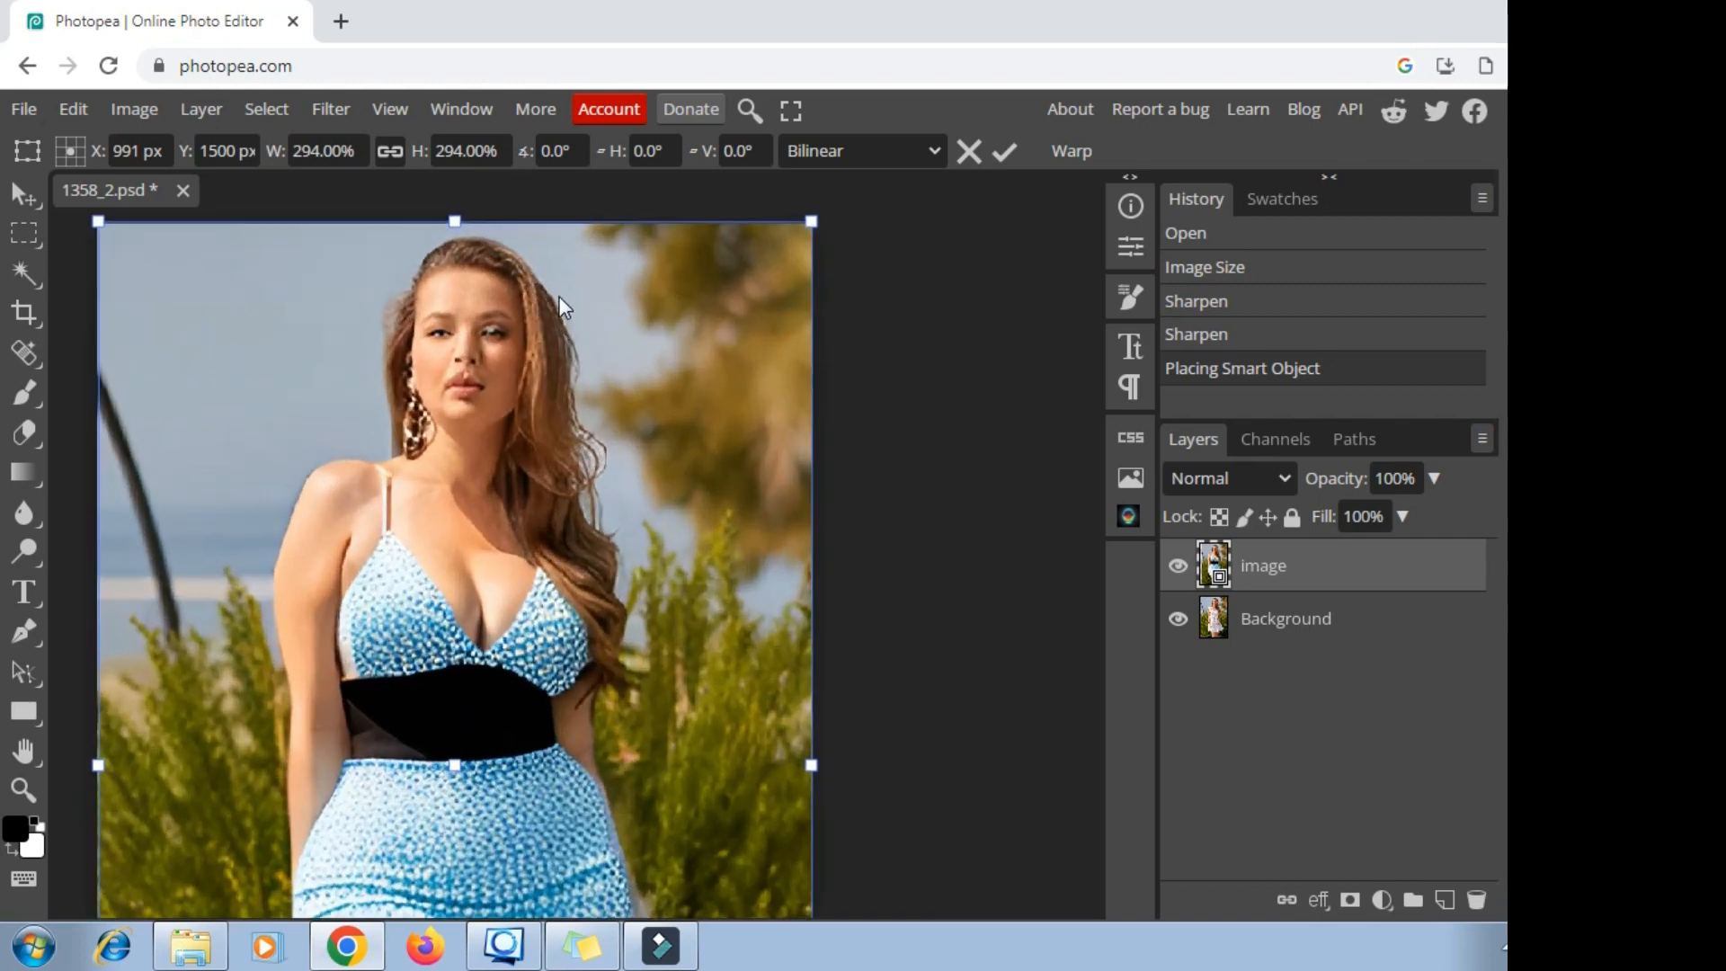
scroll(558, 295, up, 2)
scroll(558, 295, up, 3)
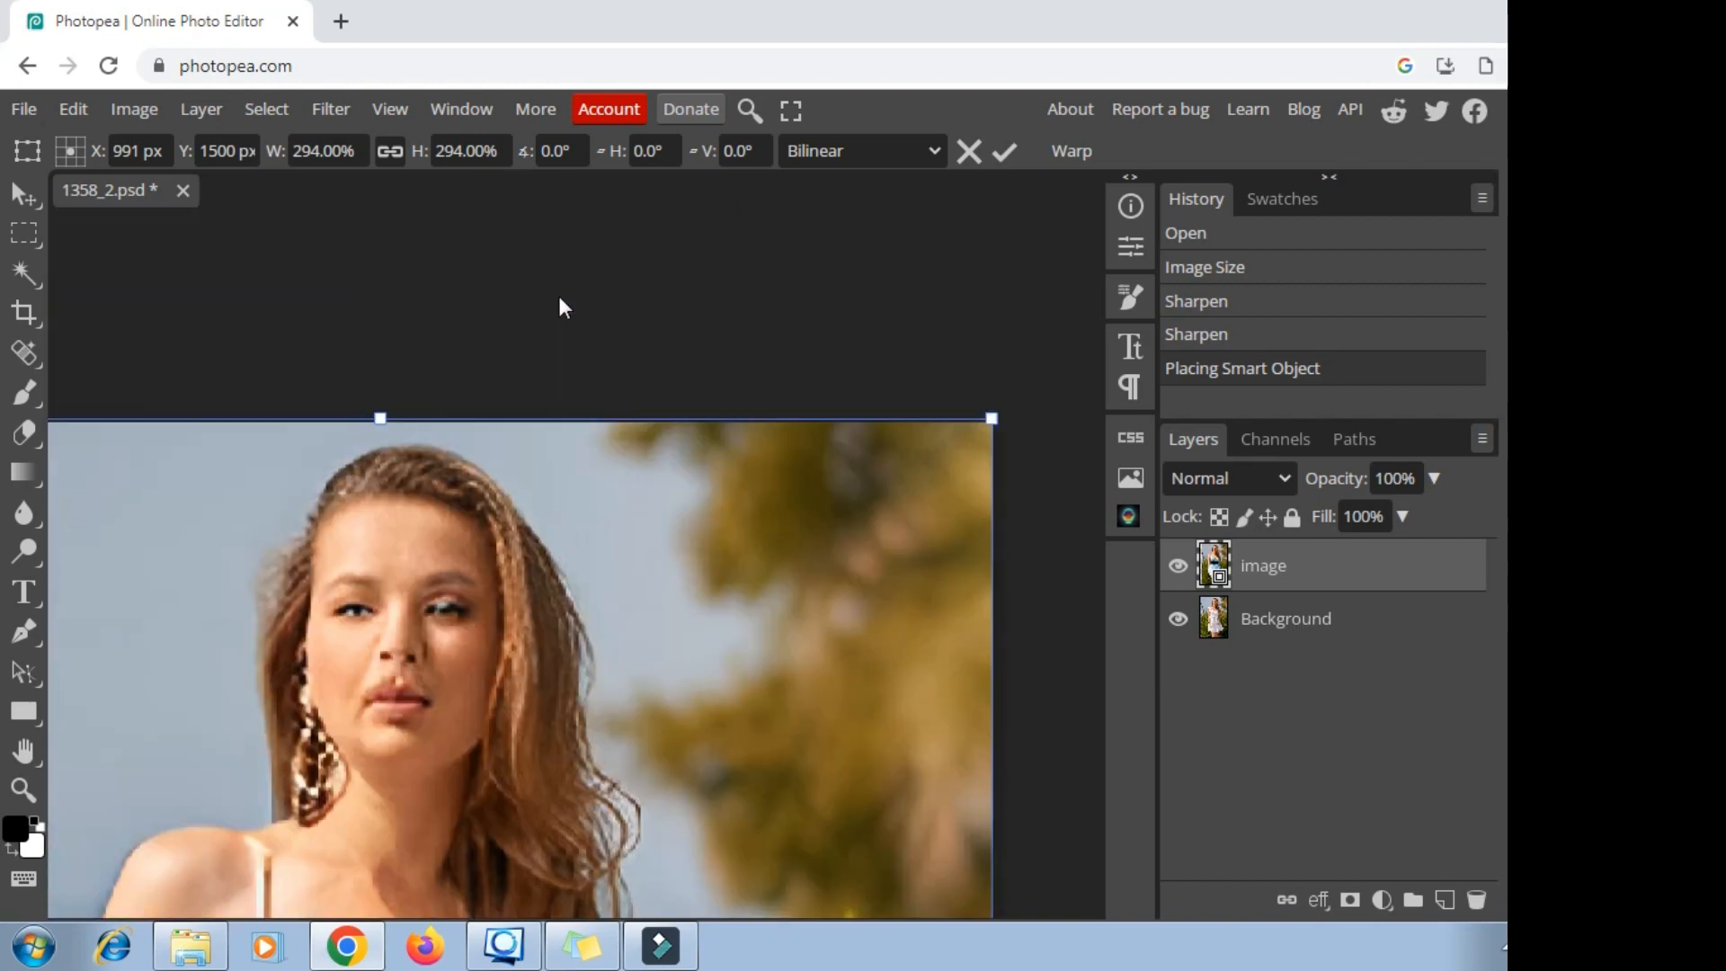
drag(383, 420, 384, 416)
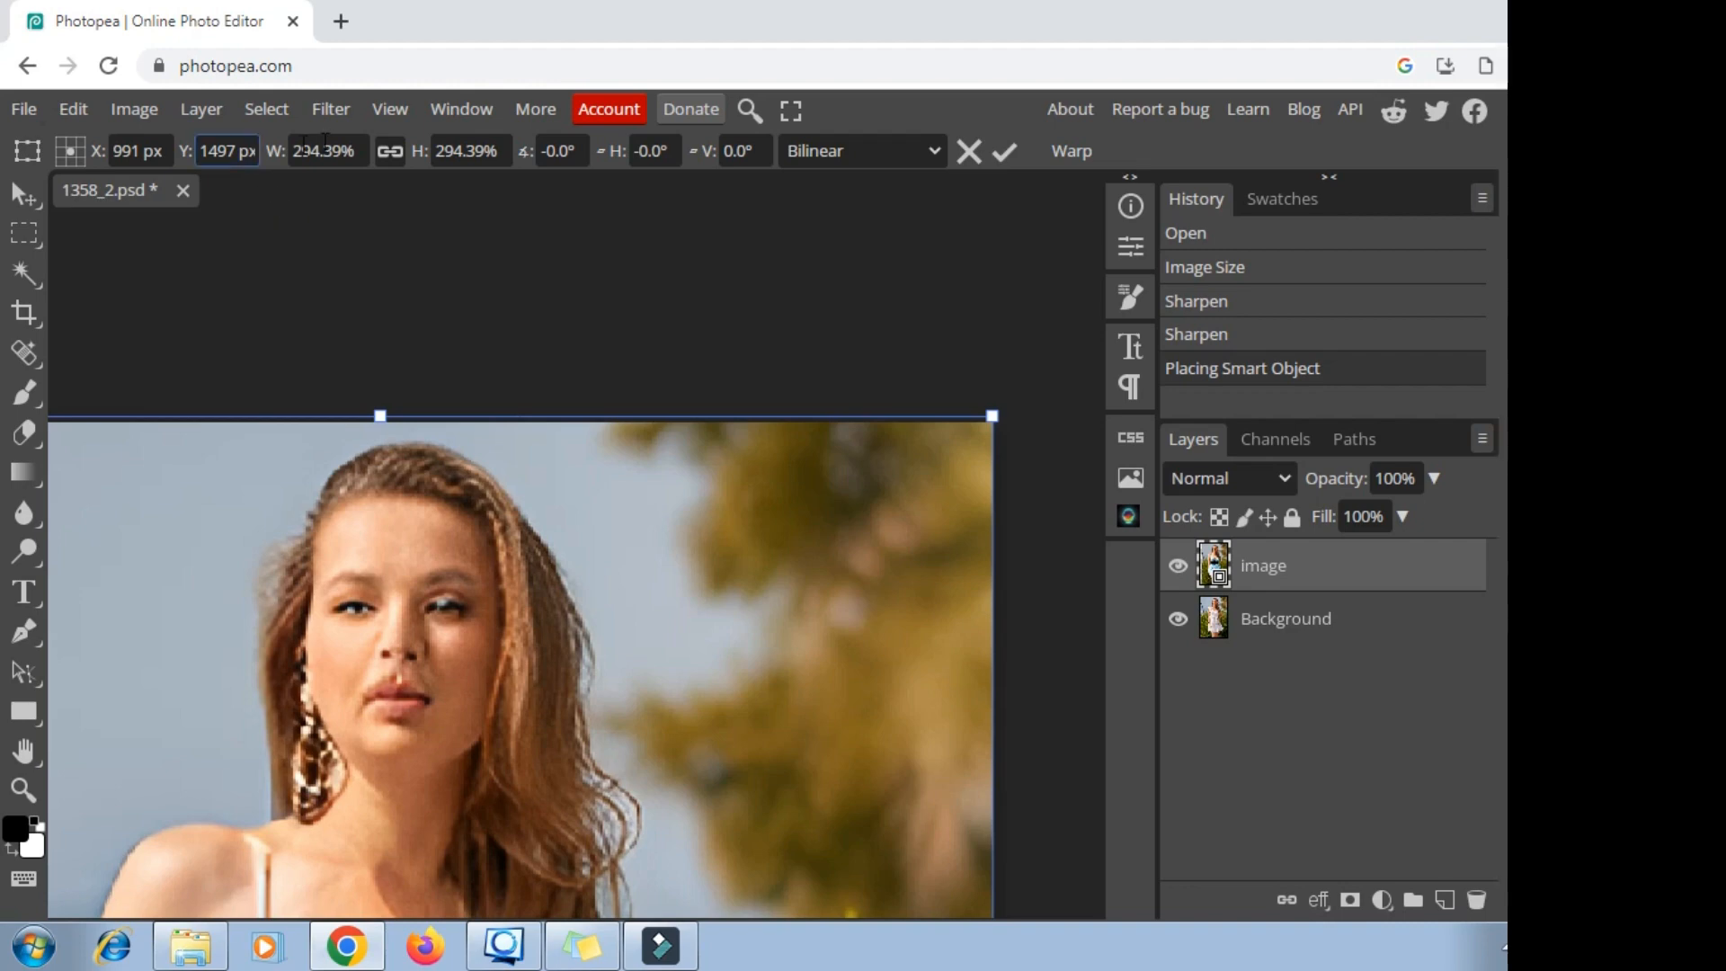
click(328, 143)
key(Down)
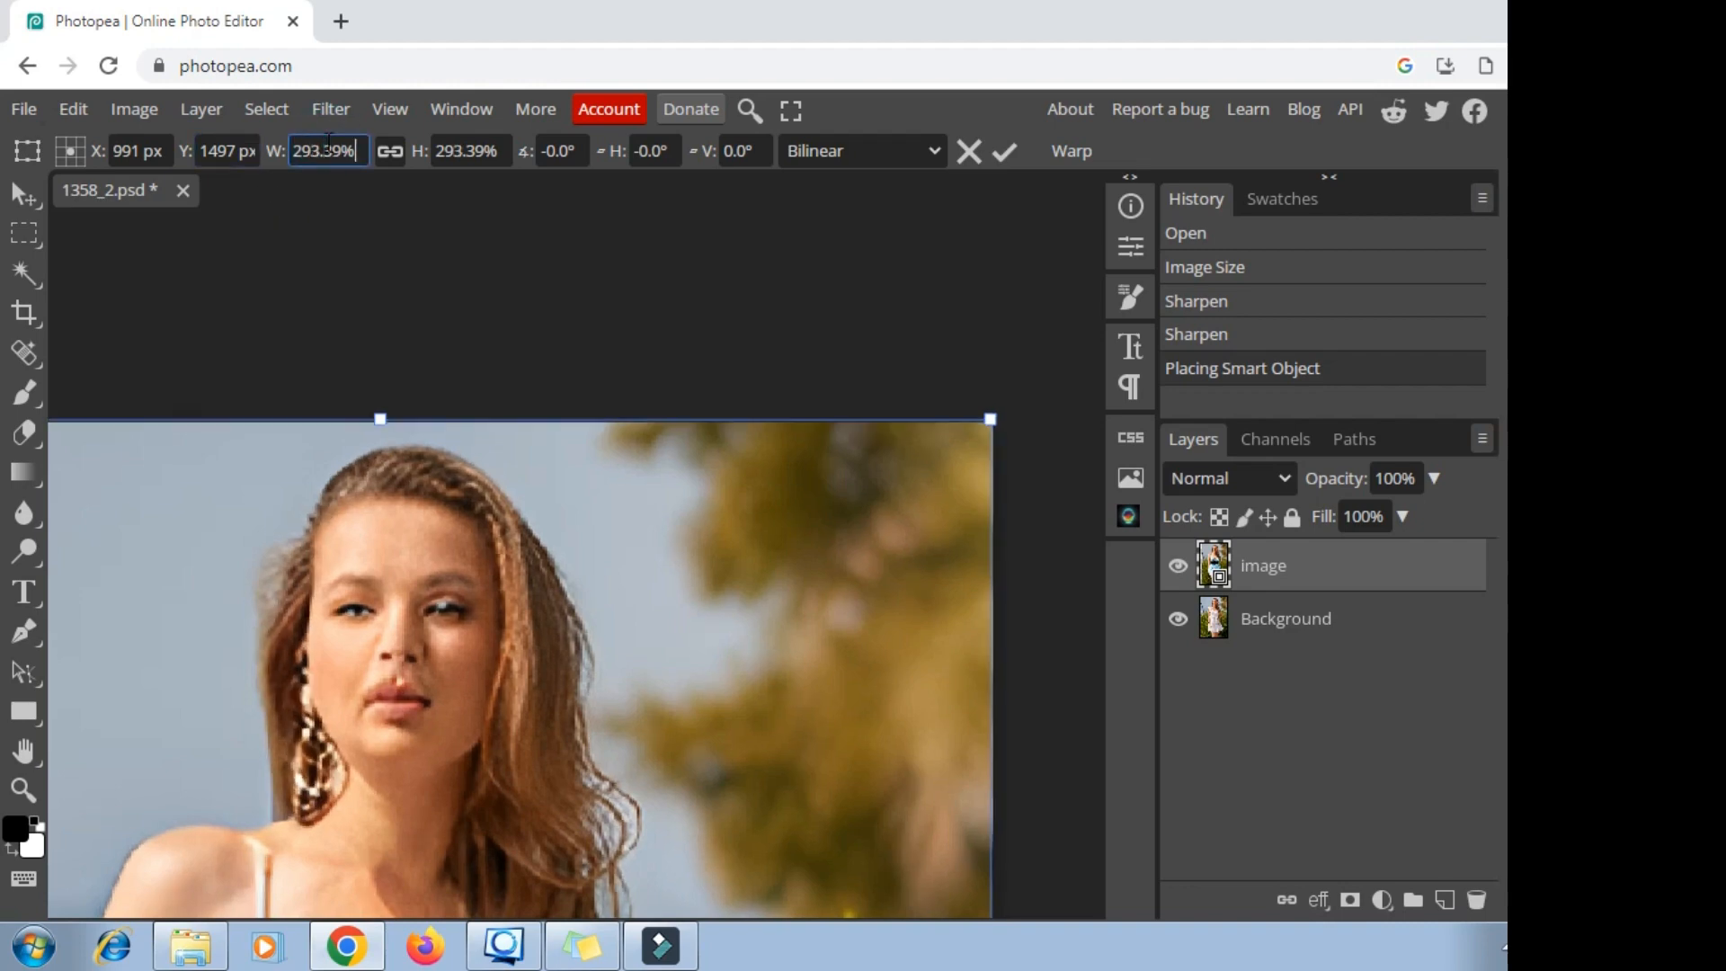
key(Down)
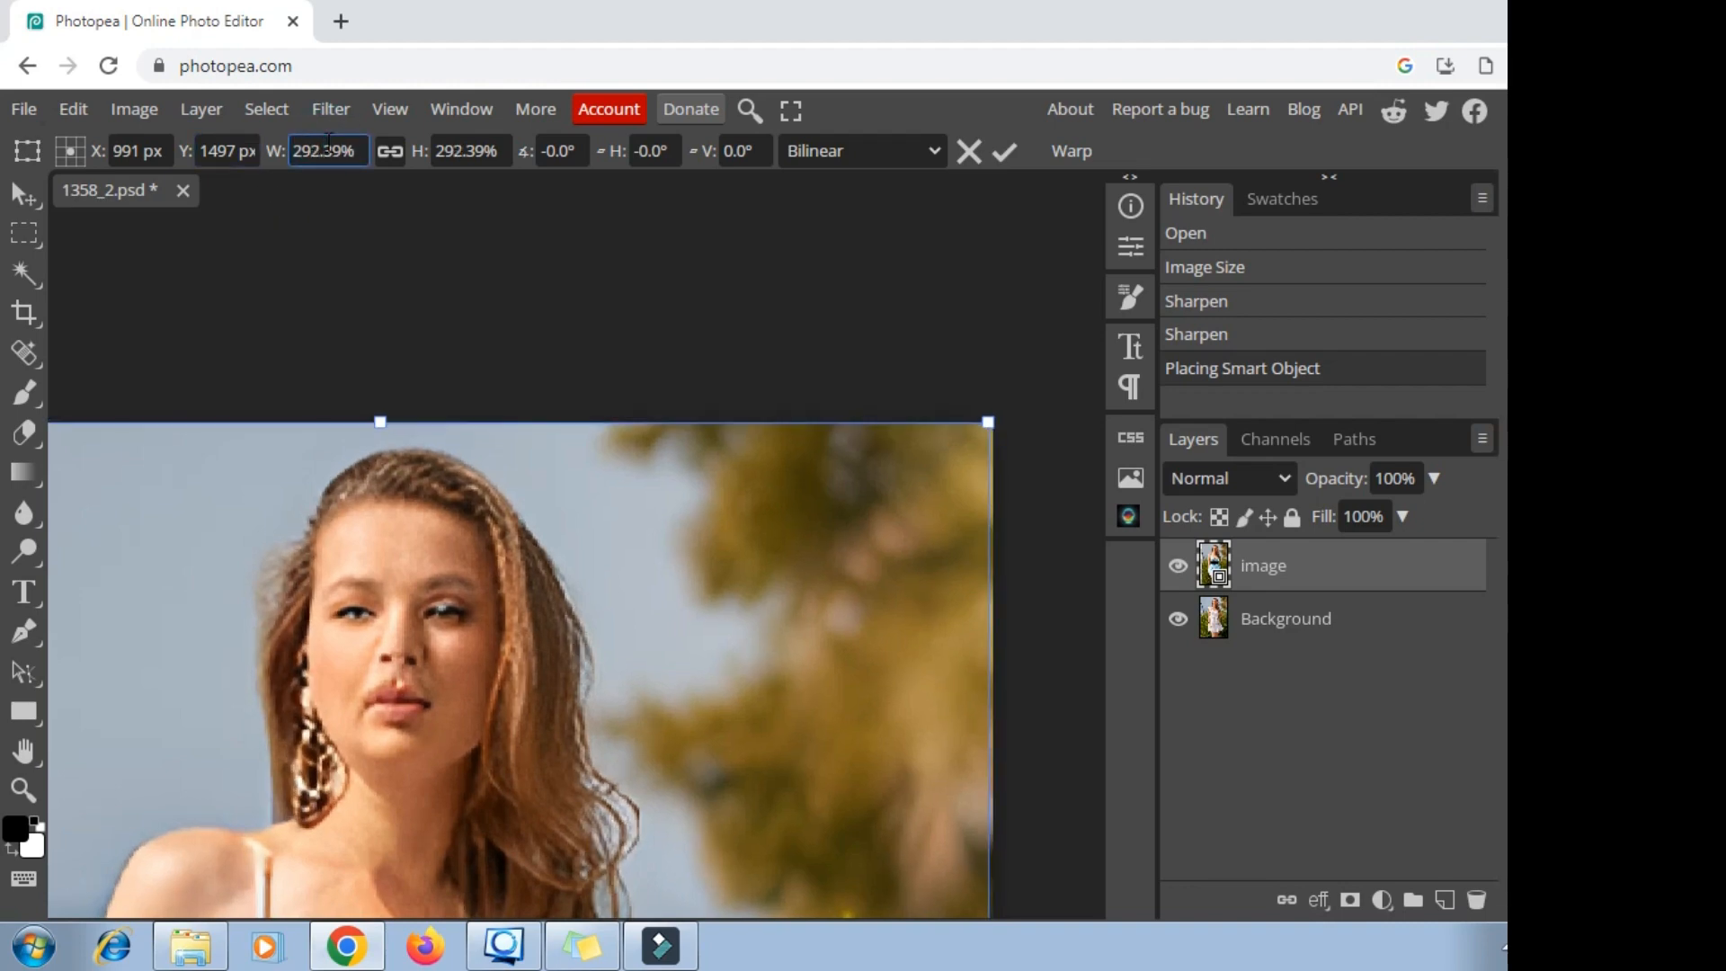
key(Down)
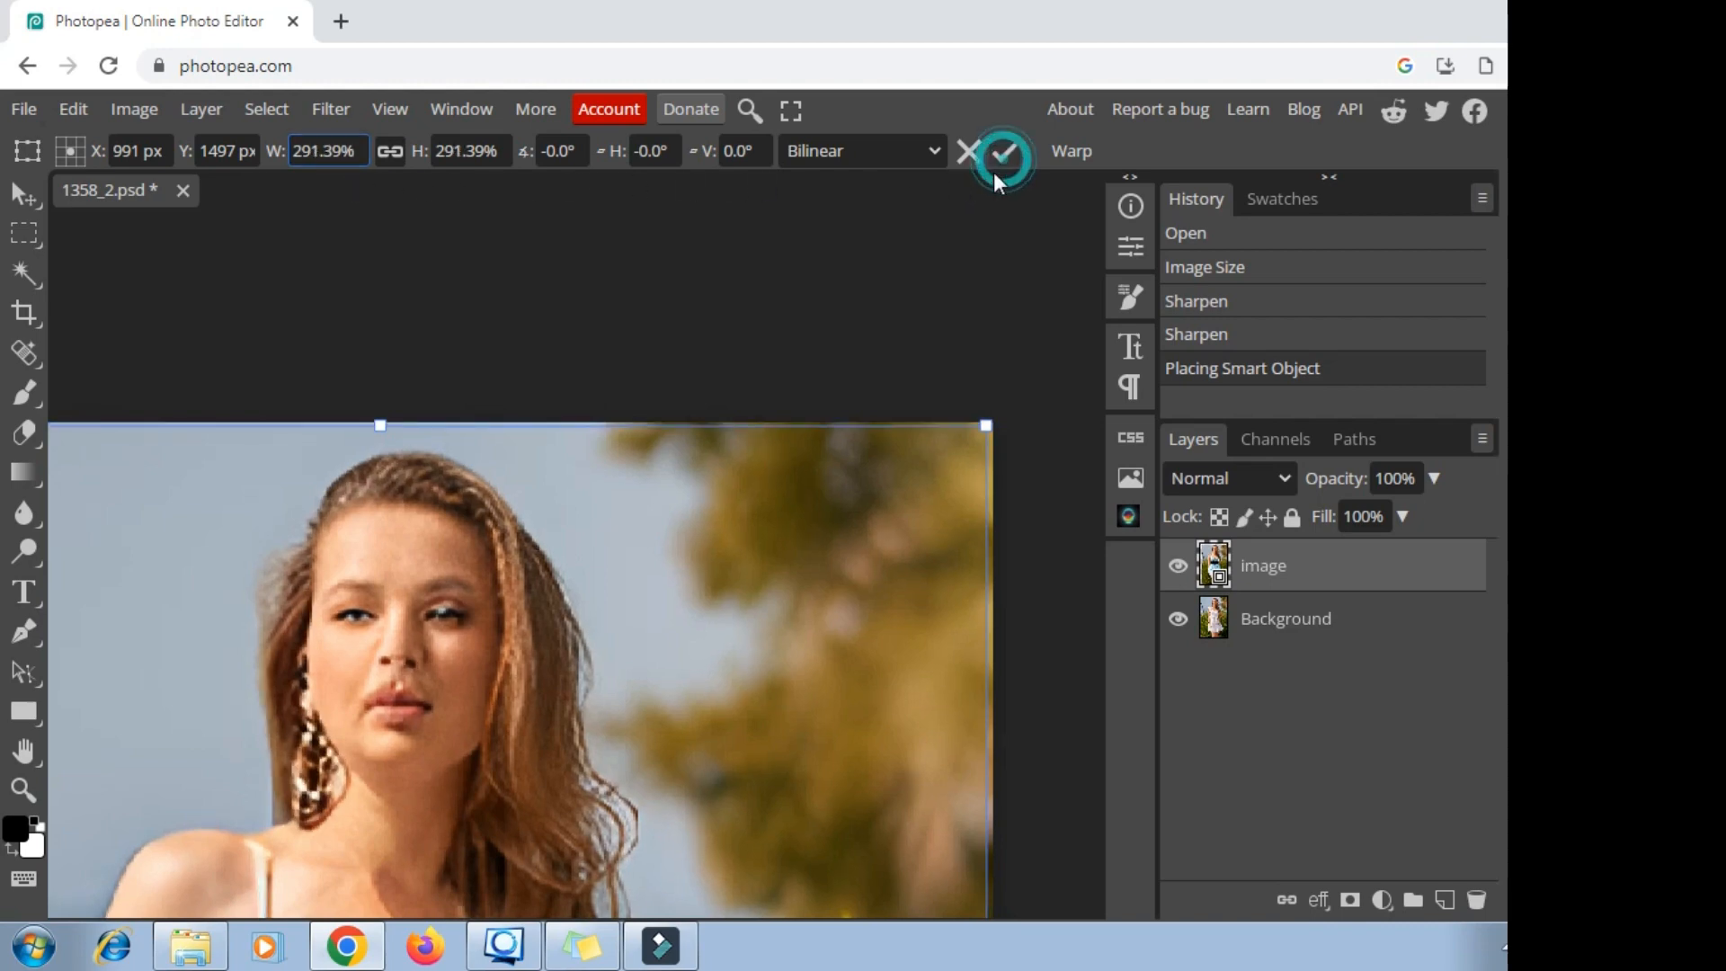
key(Return)
Inspect the placed outfit image up close and hide its layer to compare it with the original photo
scroll(585, 613, down, 6)
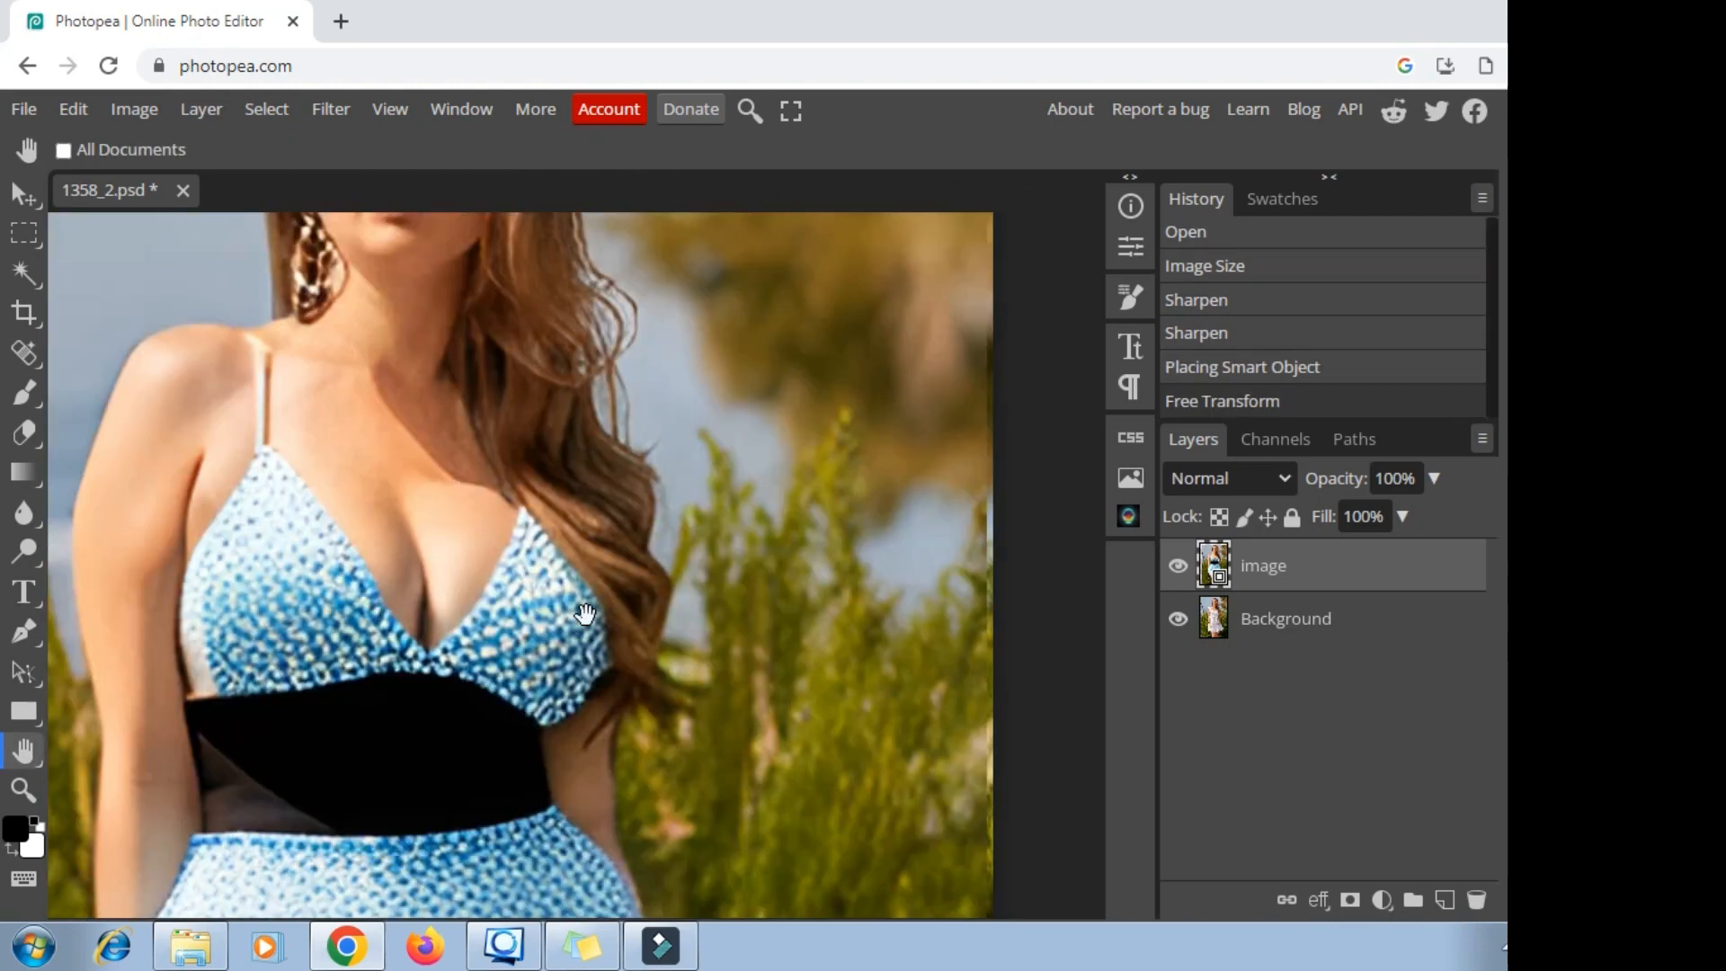
scroll(585, 613, up, 5)
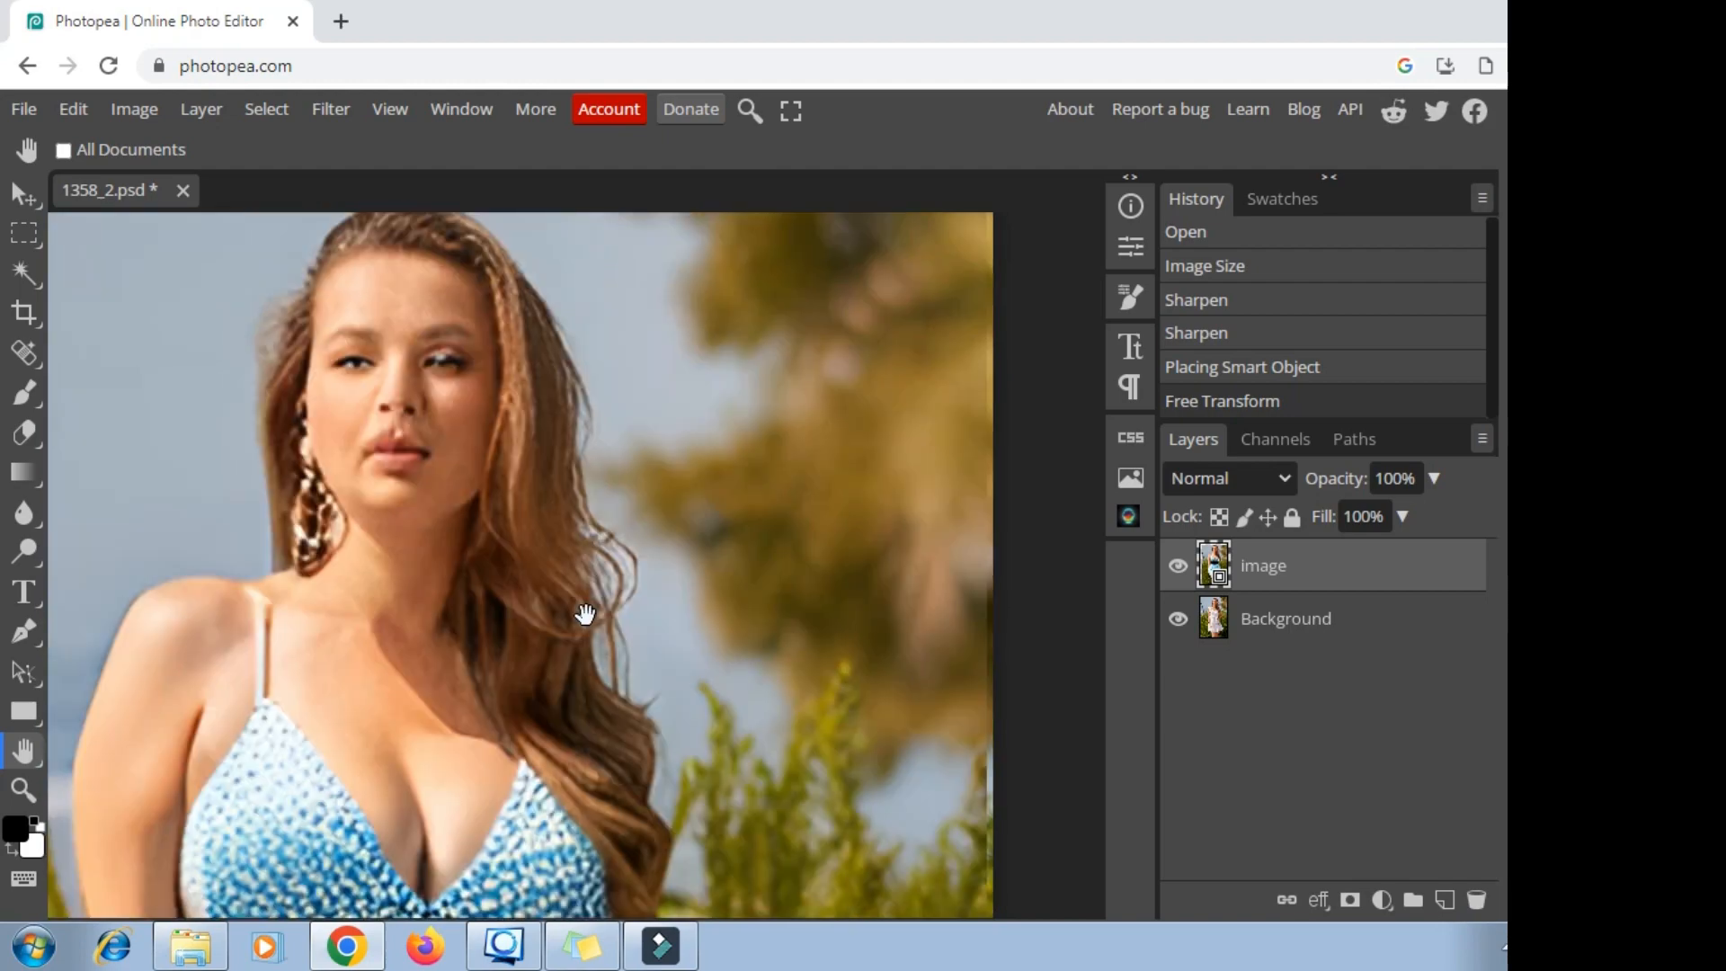
click(1179, 568)
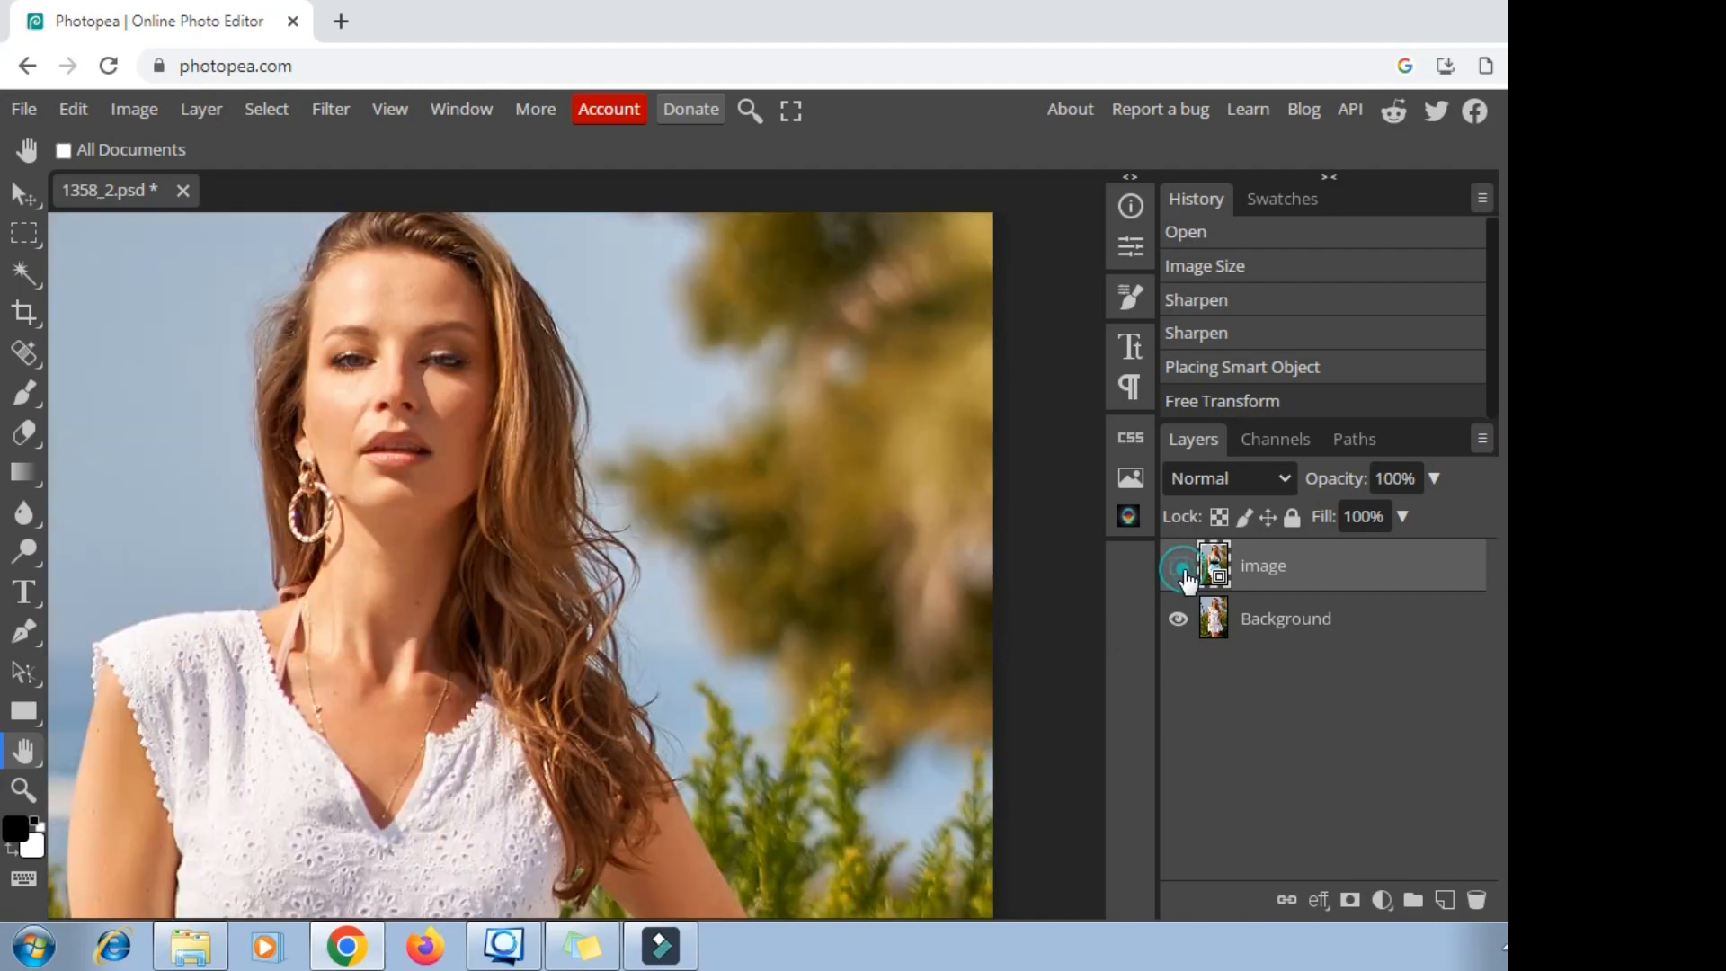
Toggle the outfit image layer's visibility to compare it with the original photo, leaving the layer shown
click(1179, 568)
click(1179, 568)
click(1179, 568)
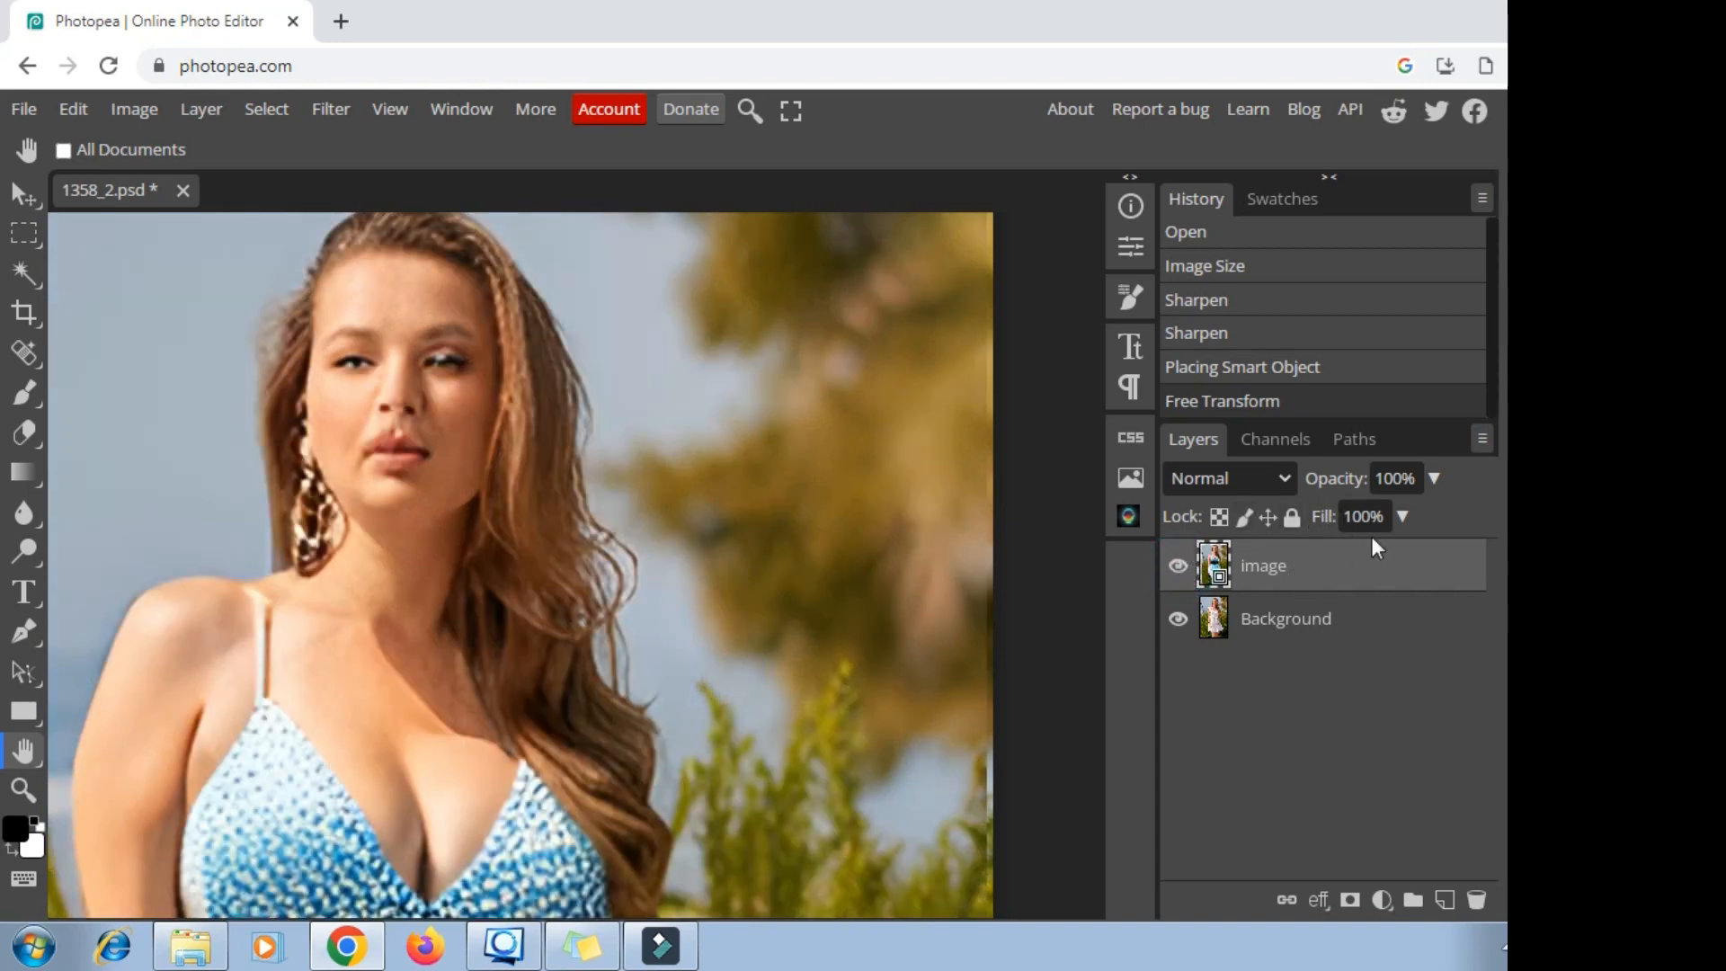
Lower the outfit image layer's opacity to 0% and bring it back to 100% to compare it with the photo beneath
click(1434, 478)
drag(1437, 517, 1264, 521)
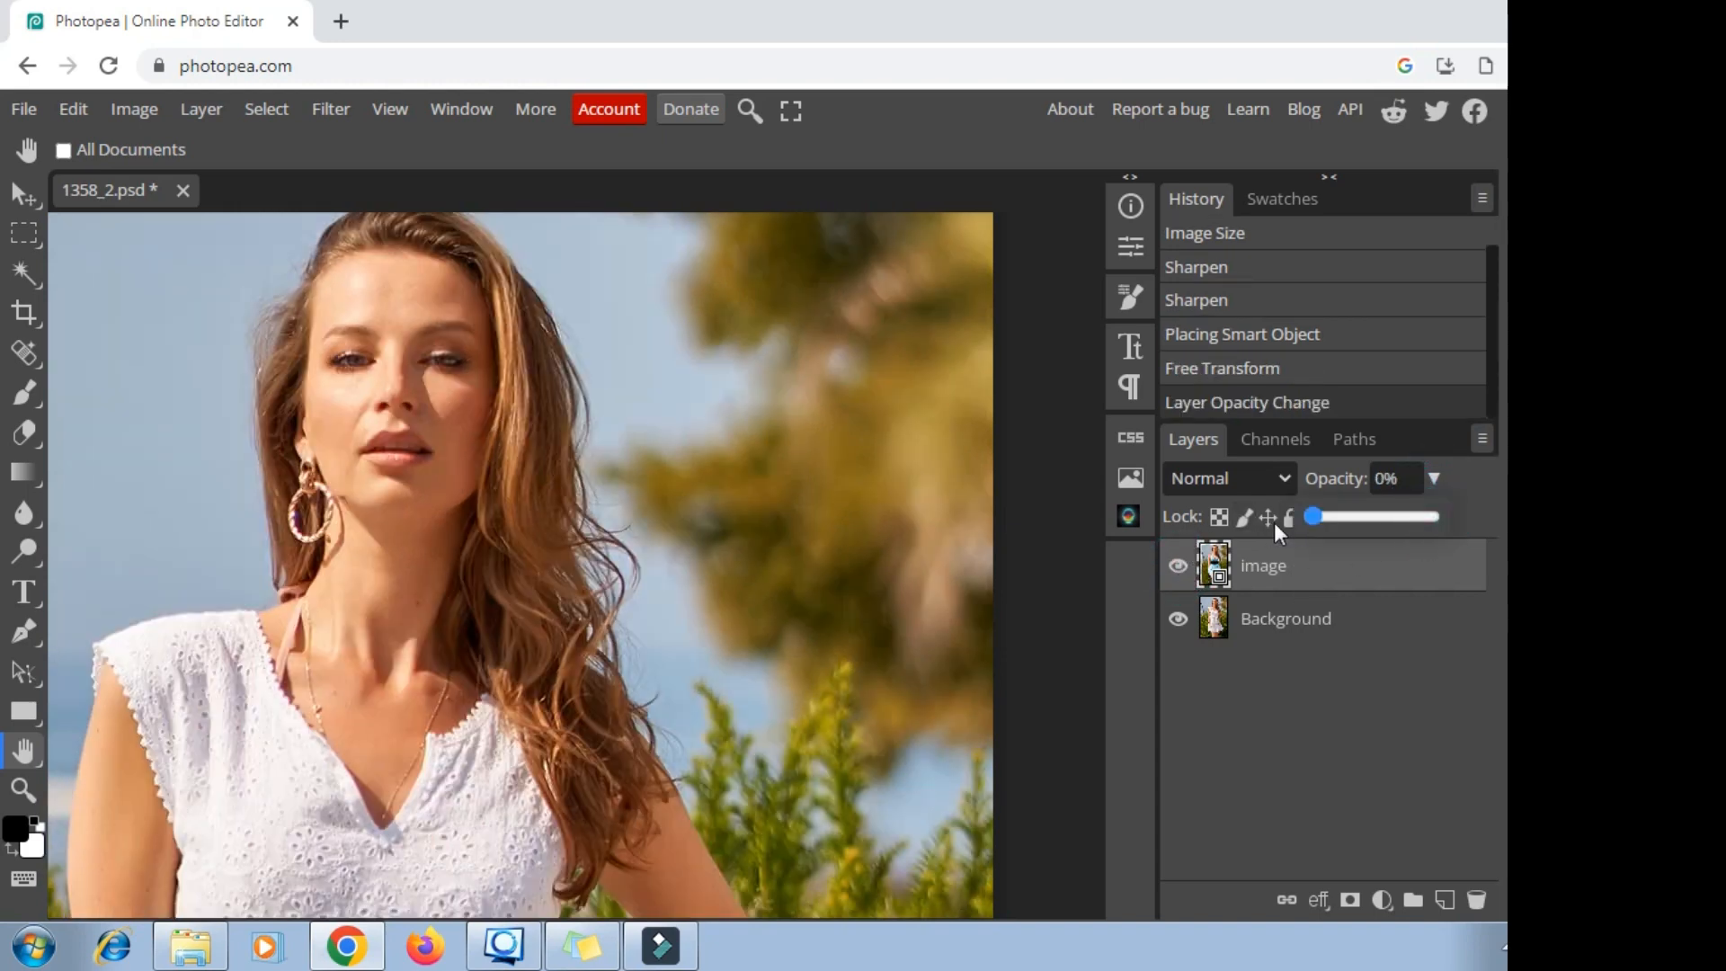
drag(1373, 519, 1447, 516)
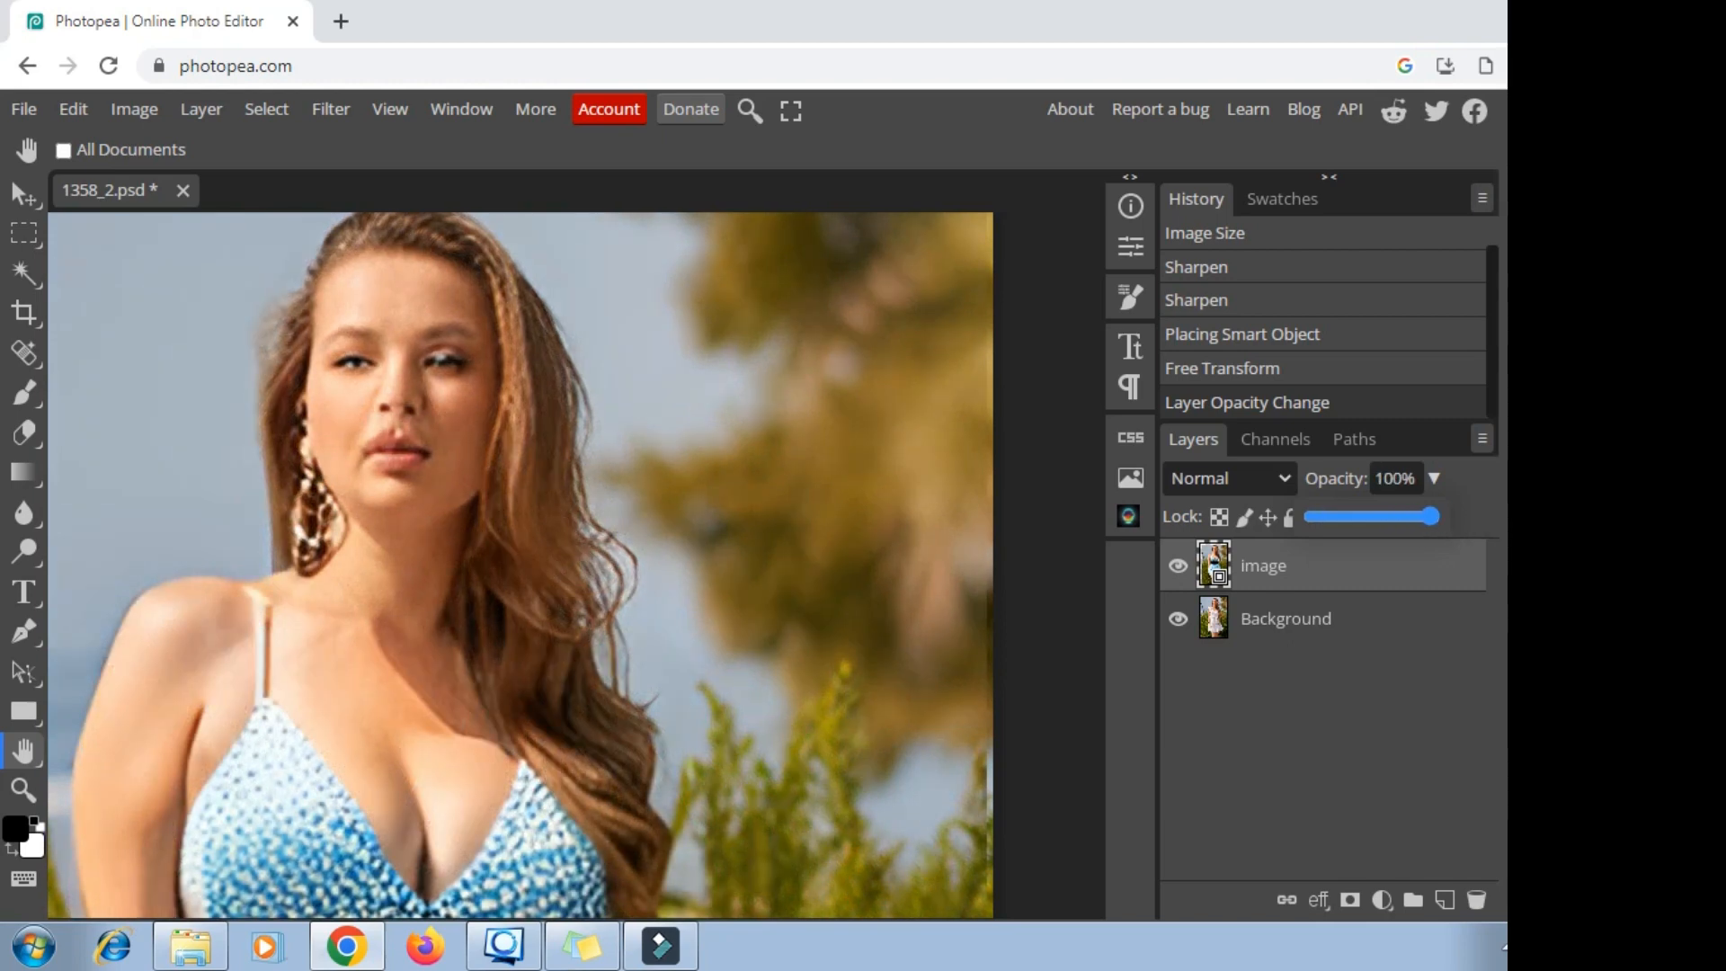
Add a raster mask to the outfit image layer and set the foreground color to black (000000)
click(1348, 900)
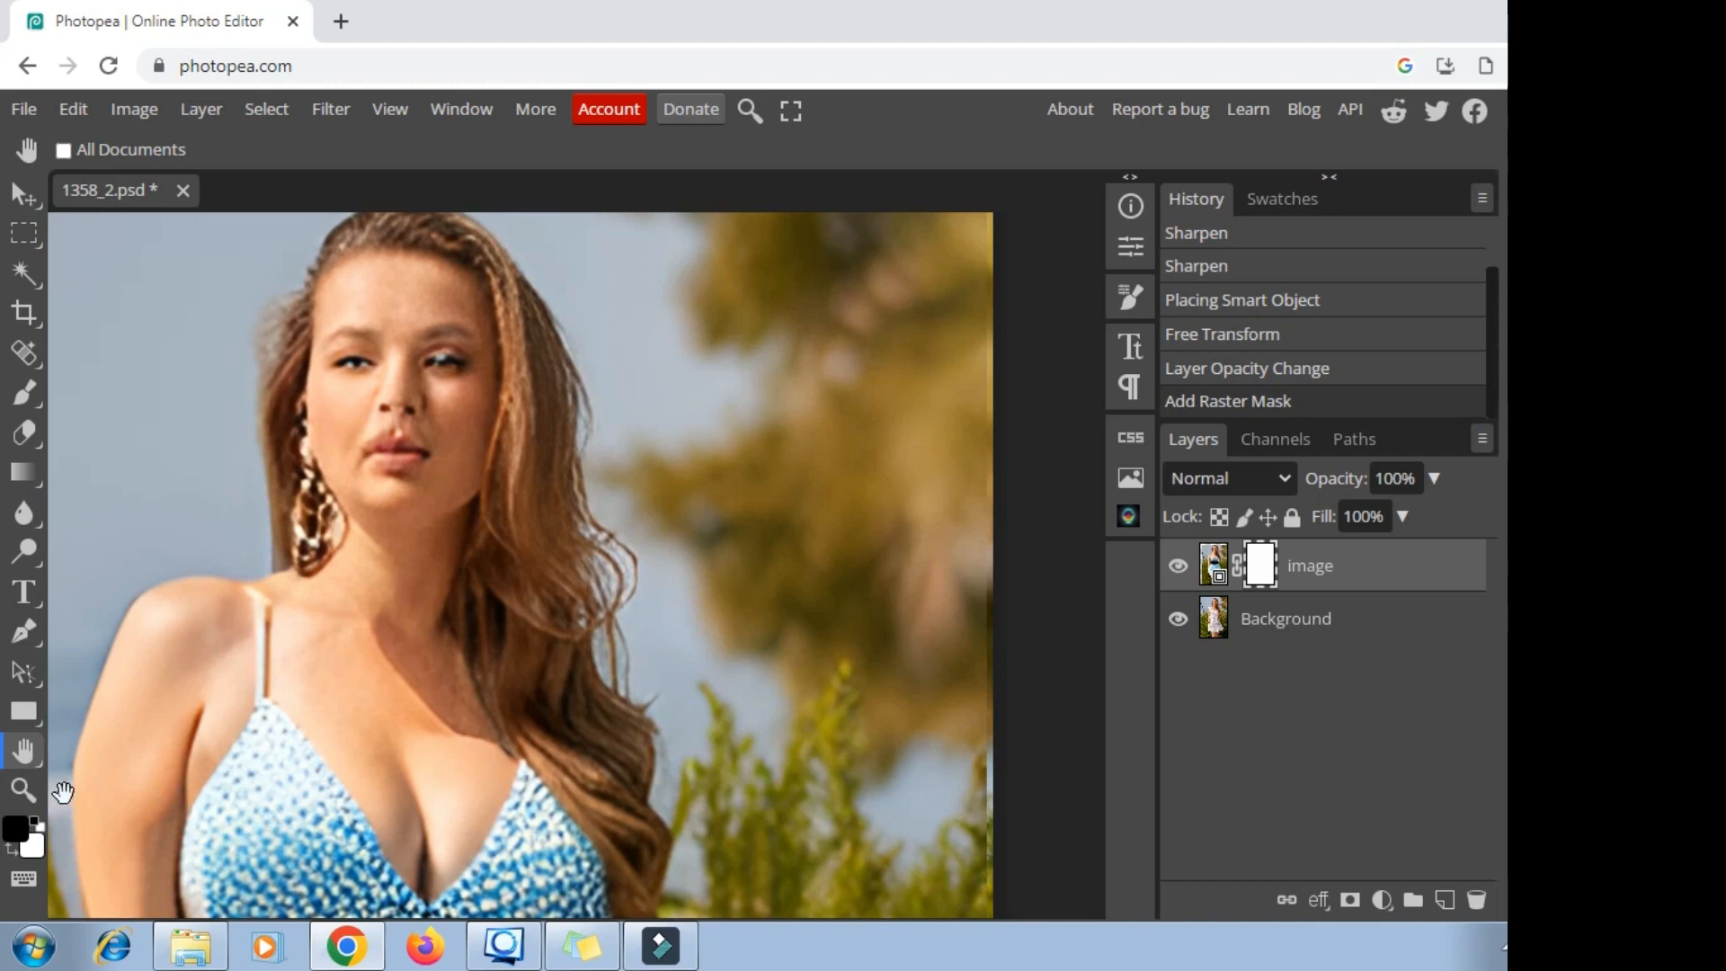
click(17, 828)
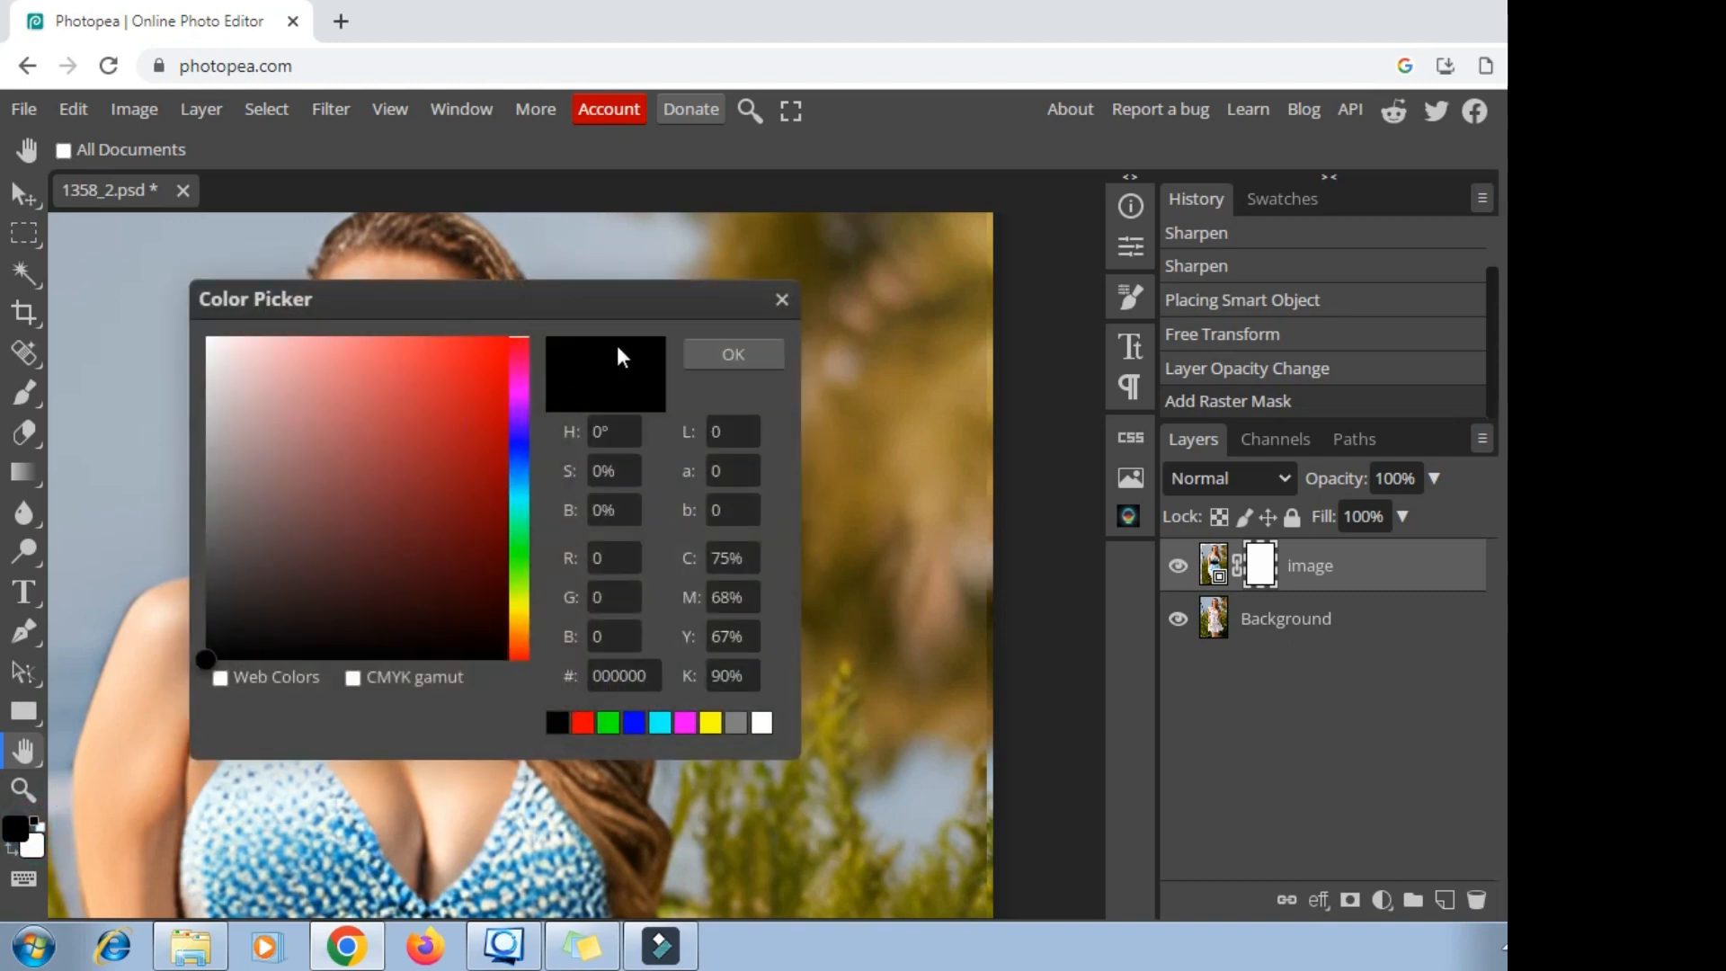
click(715, 358)
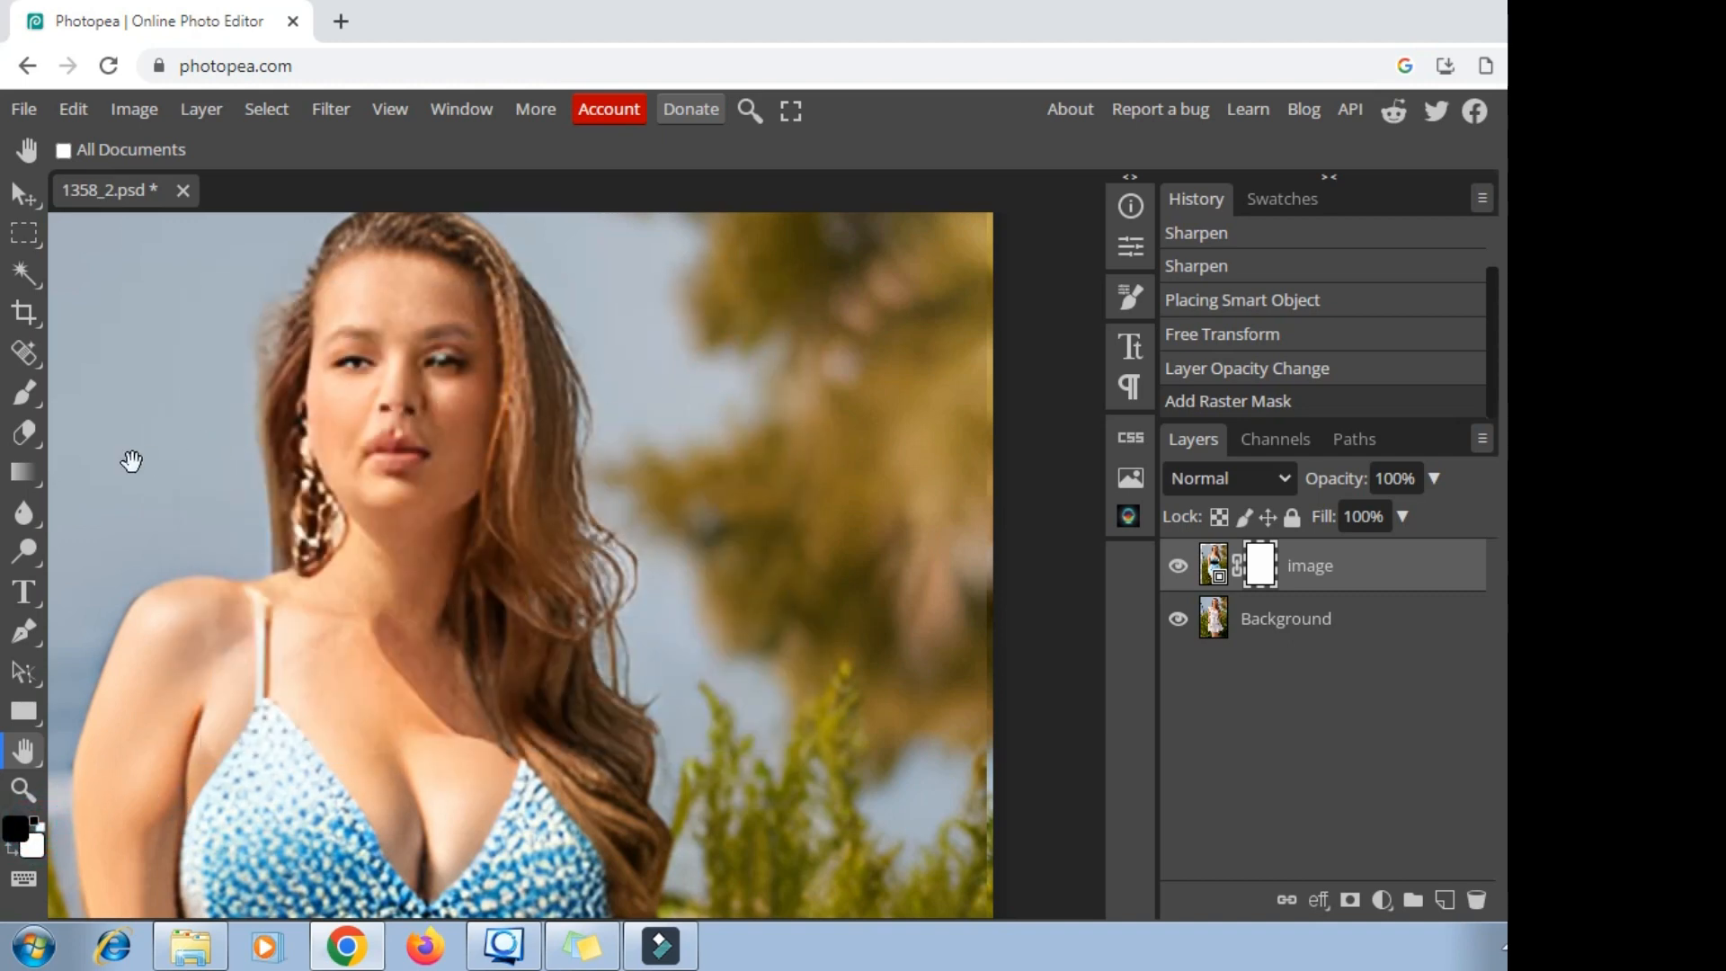
Set up the Brush tool with the soft round 24 preset at 0% hardness and a size of 161 px
click(27, 397)
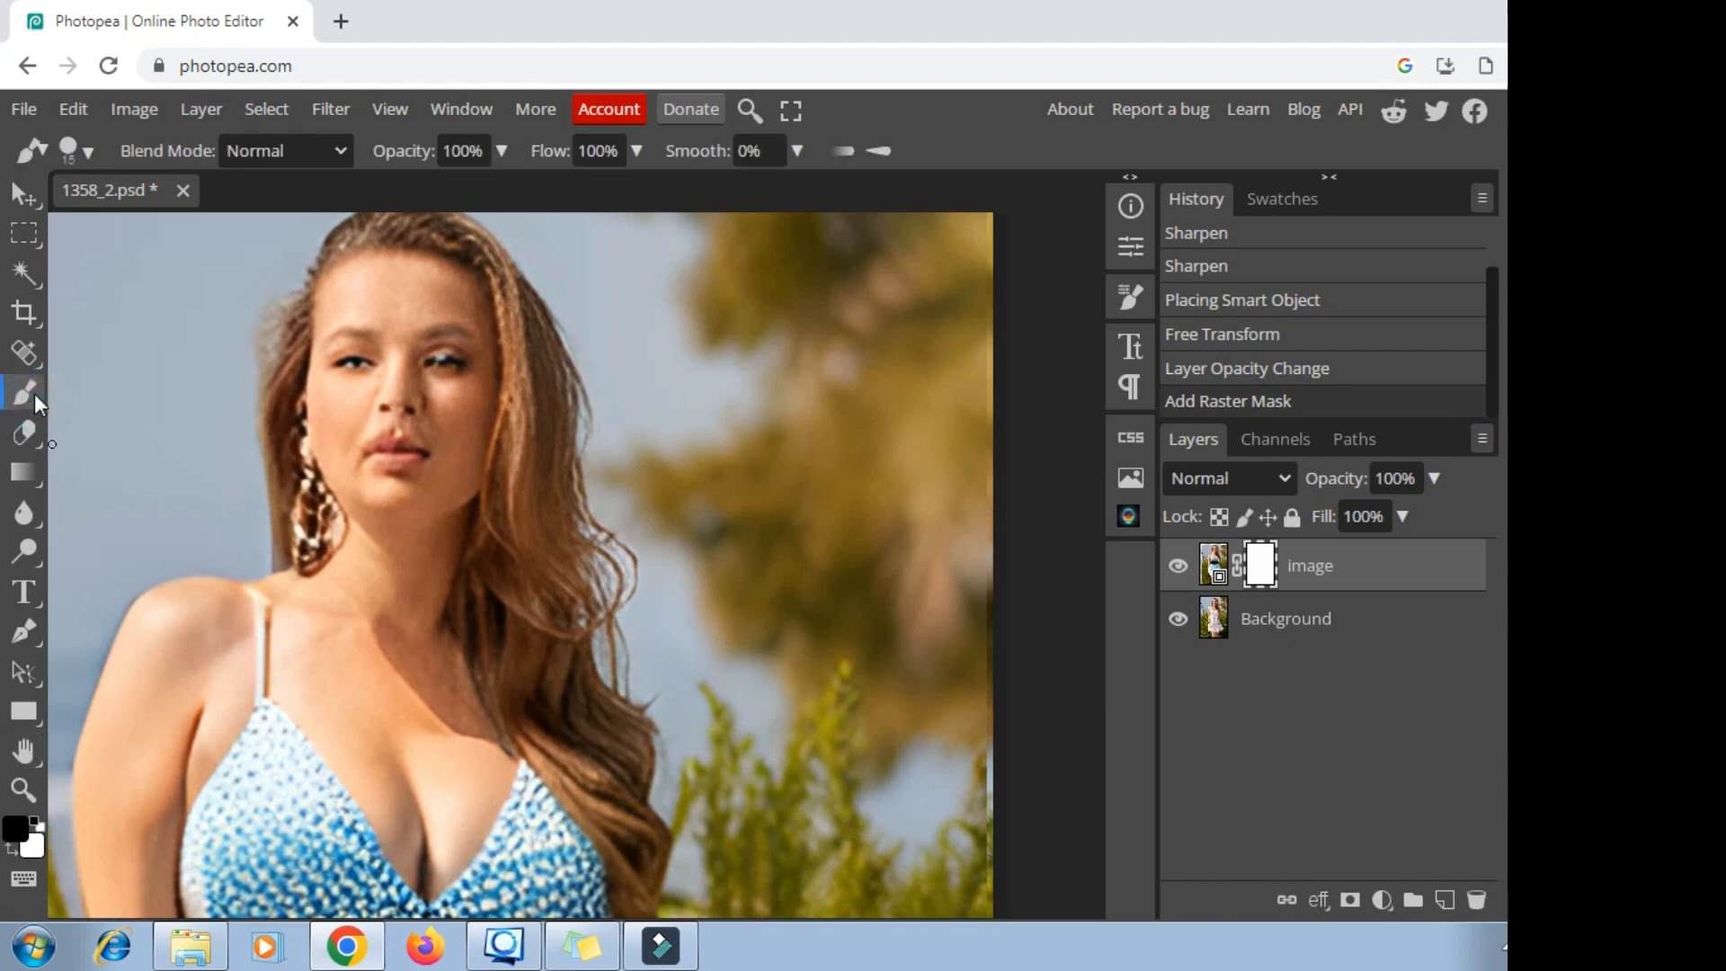
right_click(202, 393)
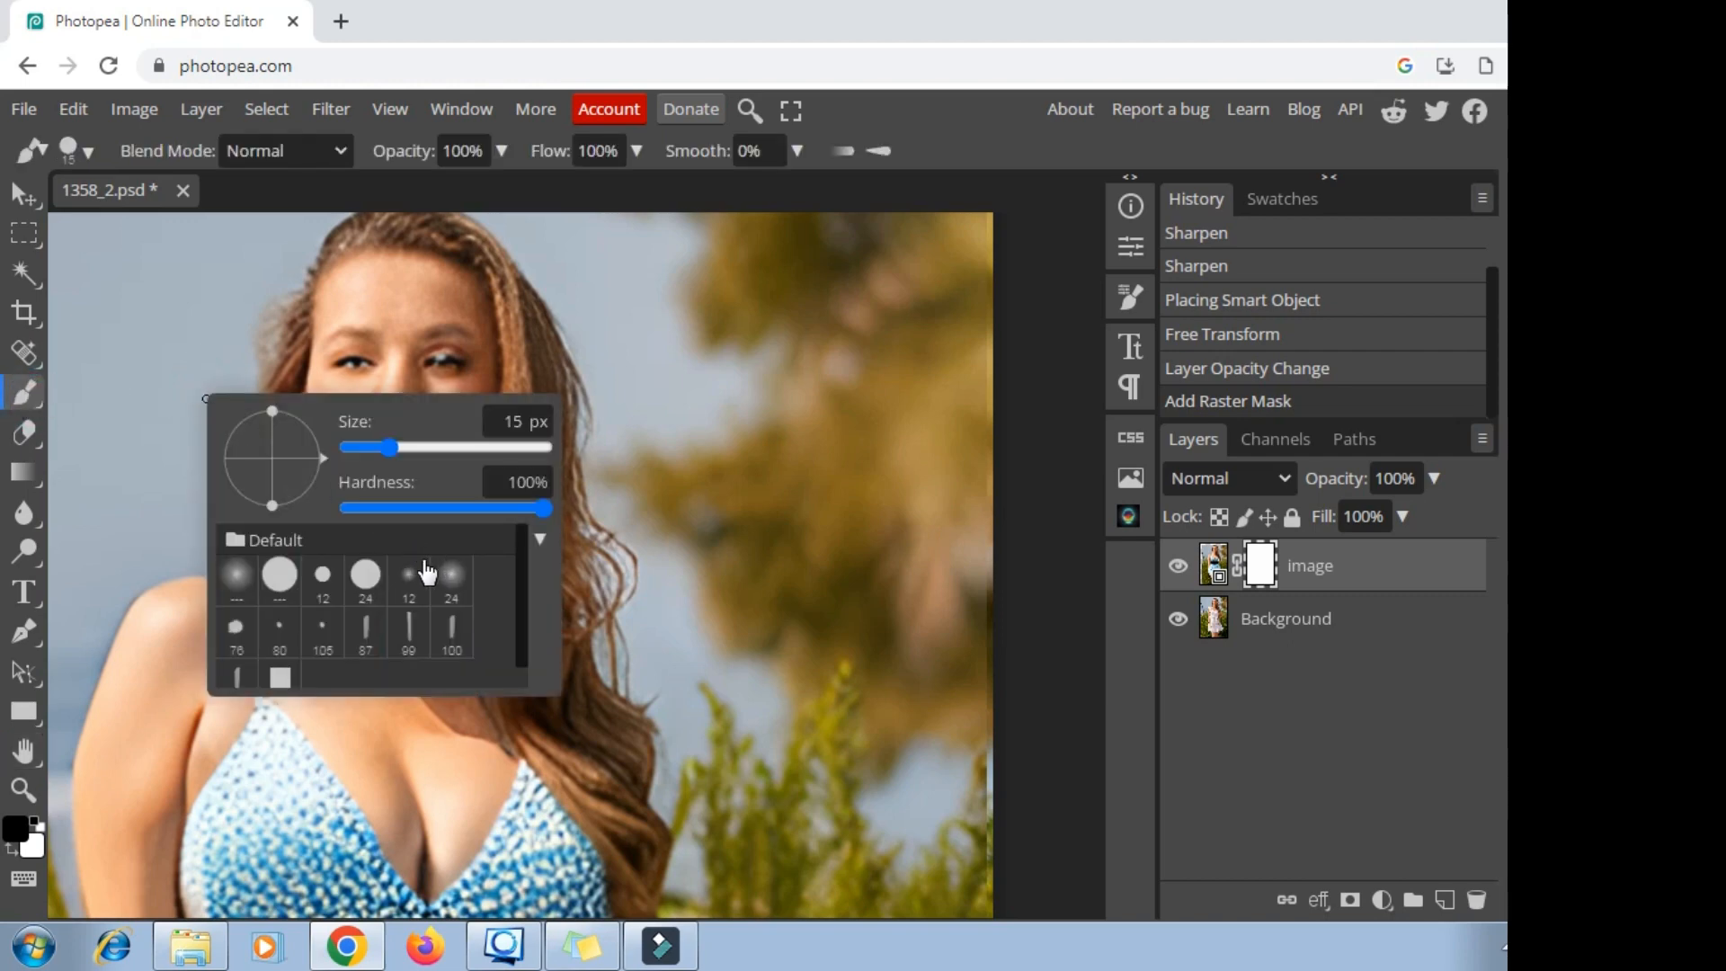
click(454, 586)
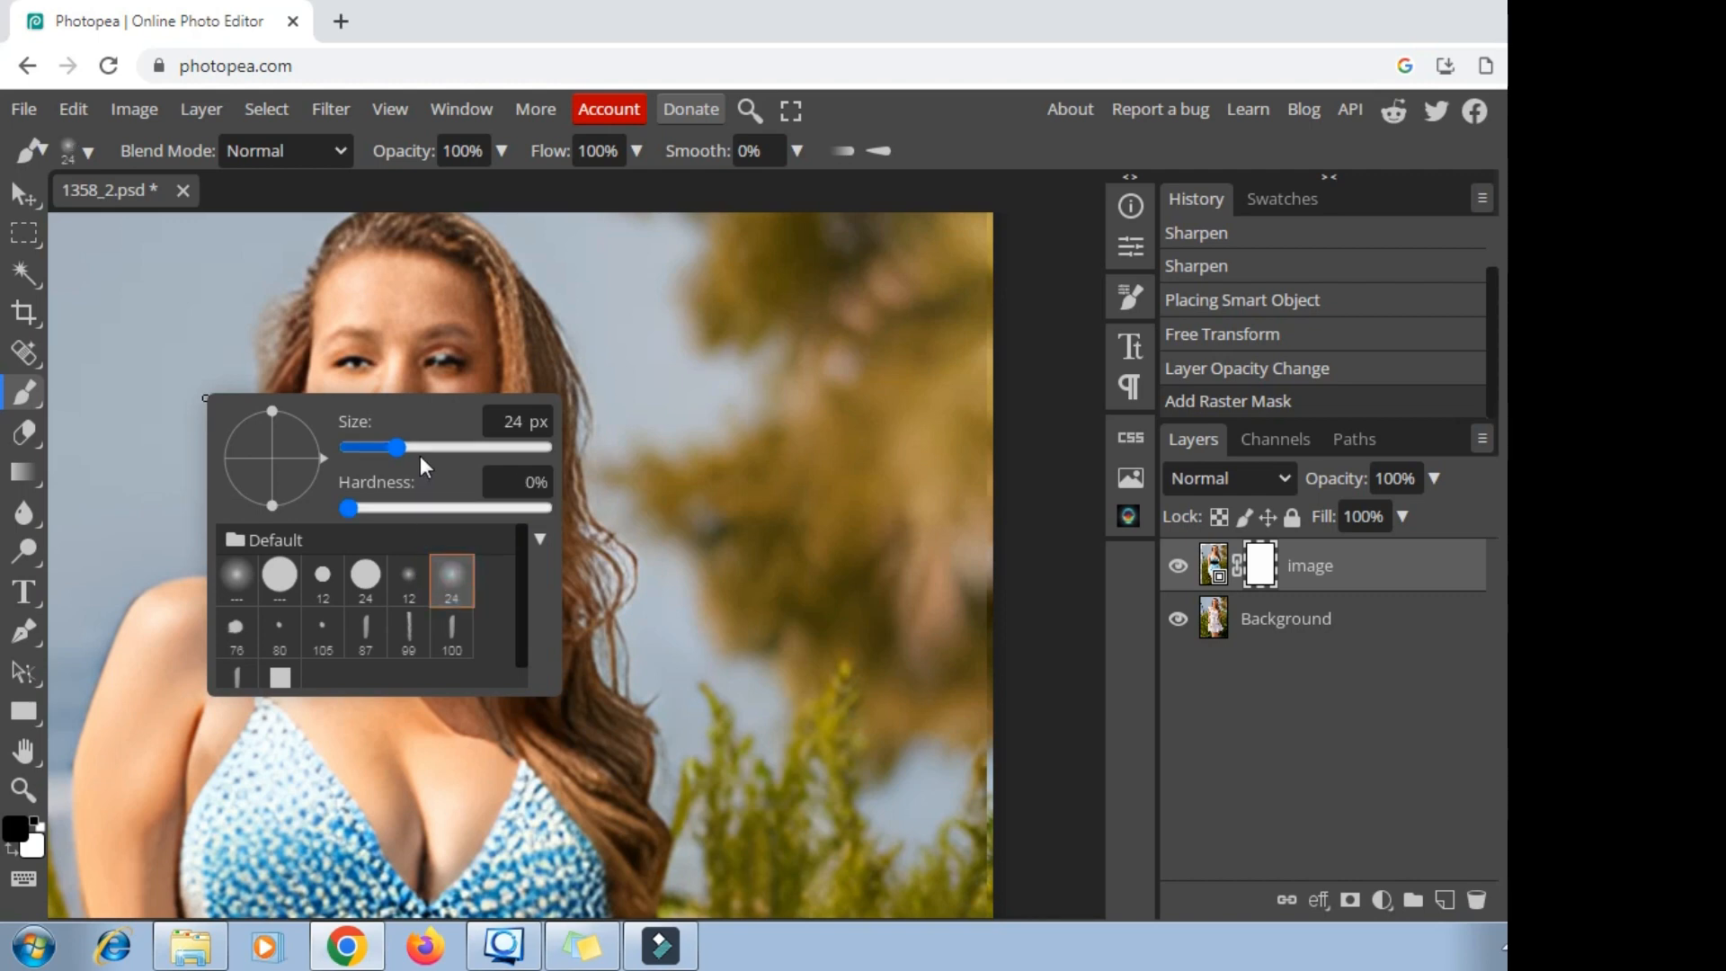
drag(418, 449, 422, 448)
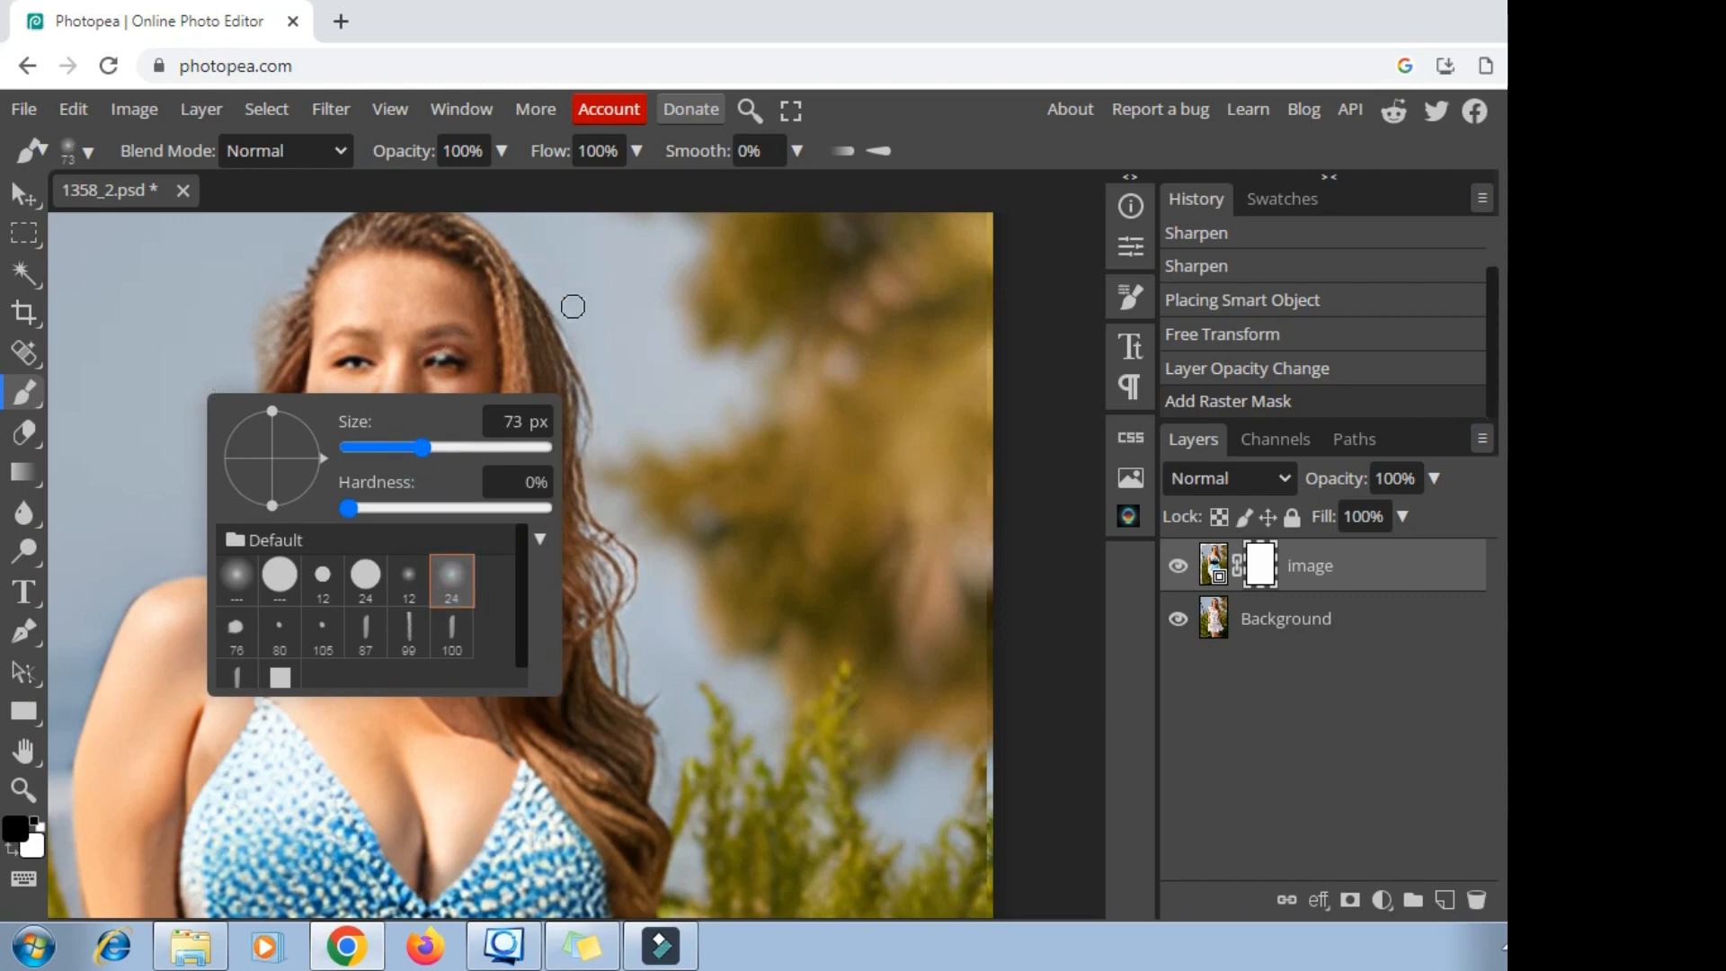
click(451, 447)
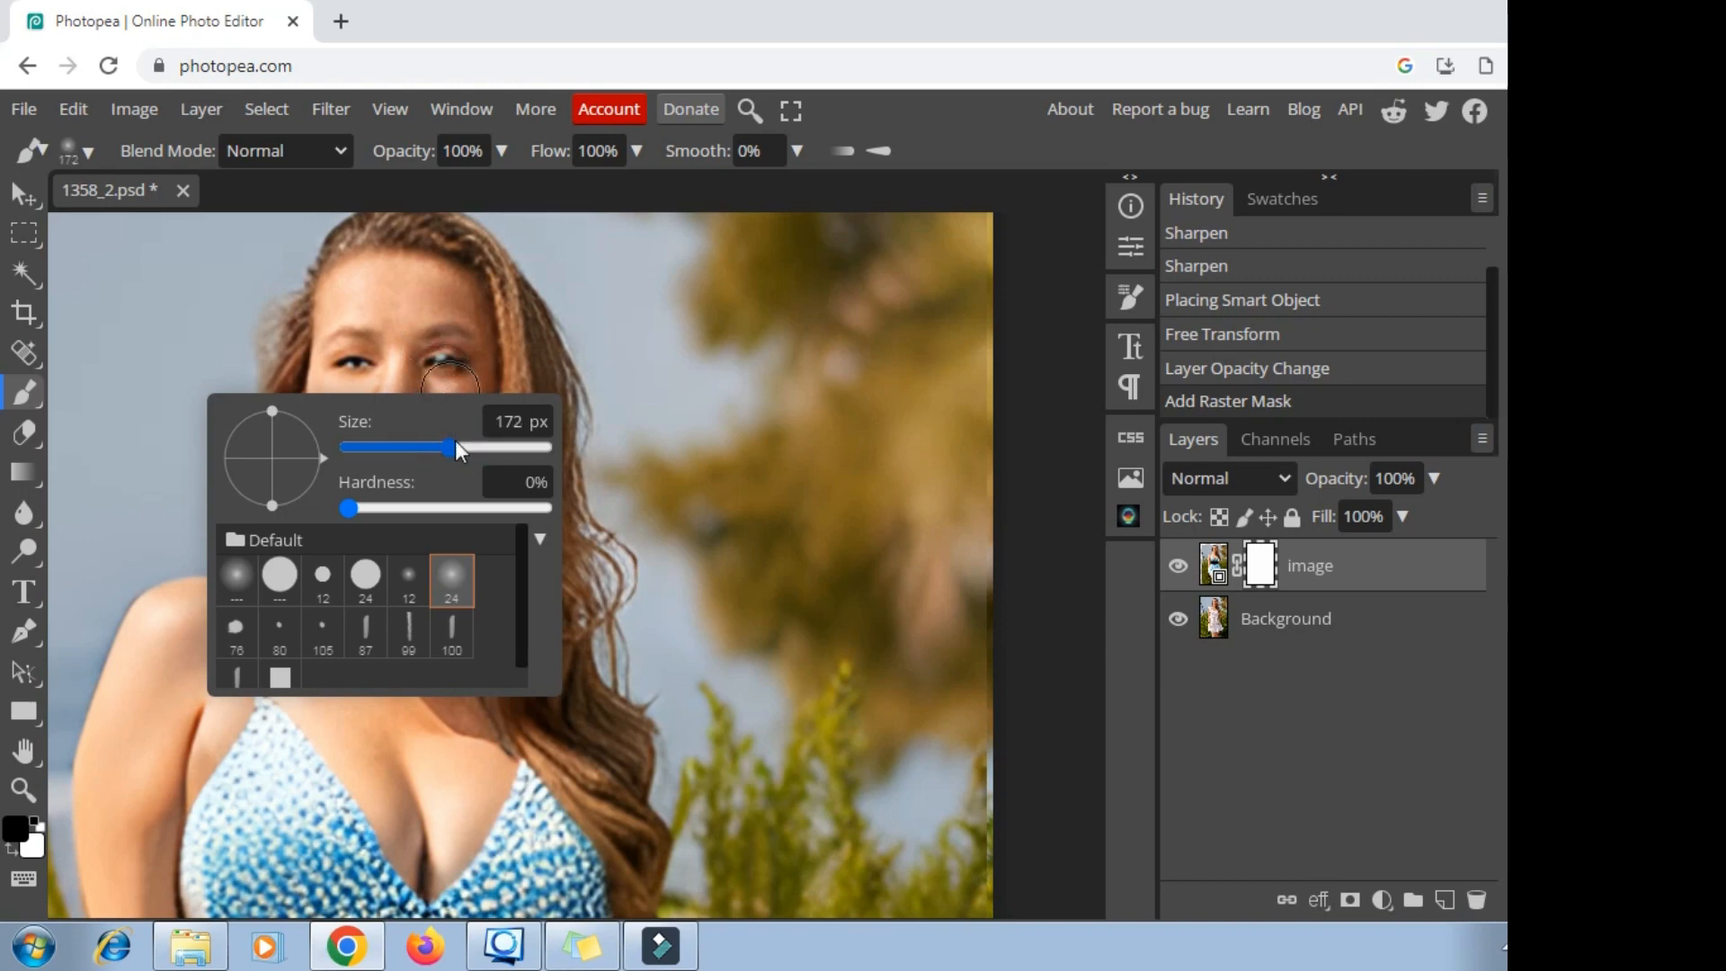
drag(447, 445, 454, 446)
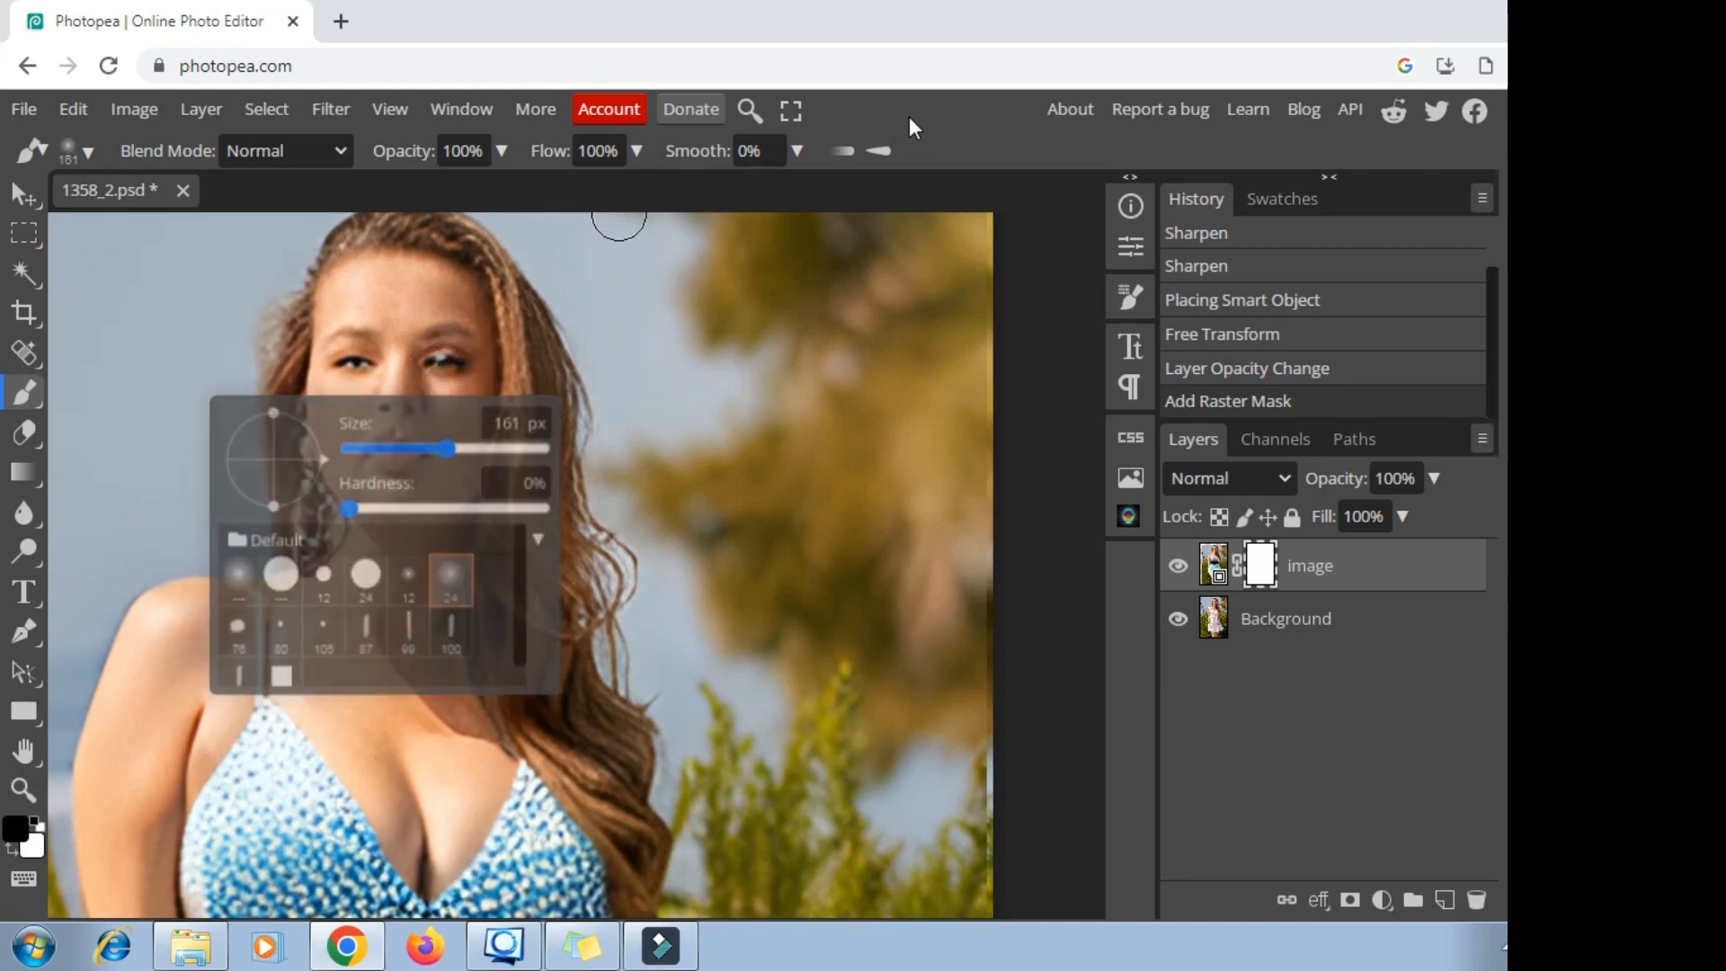
Paint black on the layer mask over the woman's eyes, nose, mouth and forehead to reveal the original face
click(354, 359)
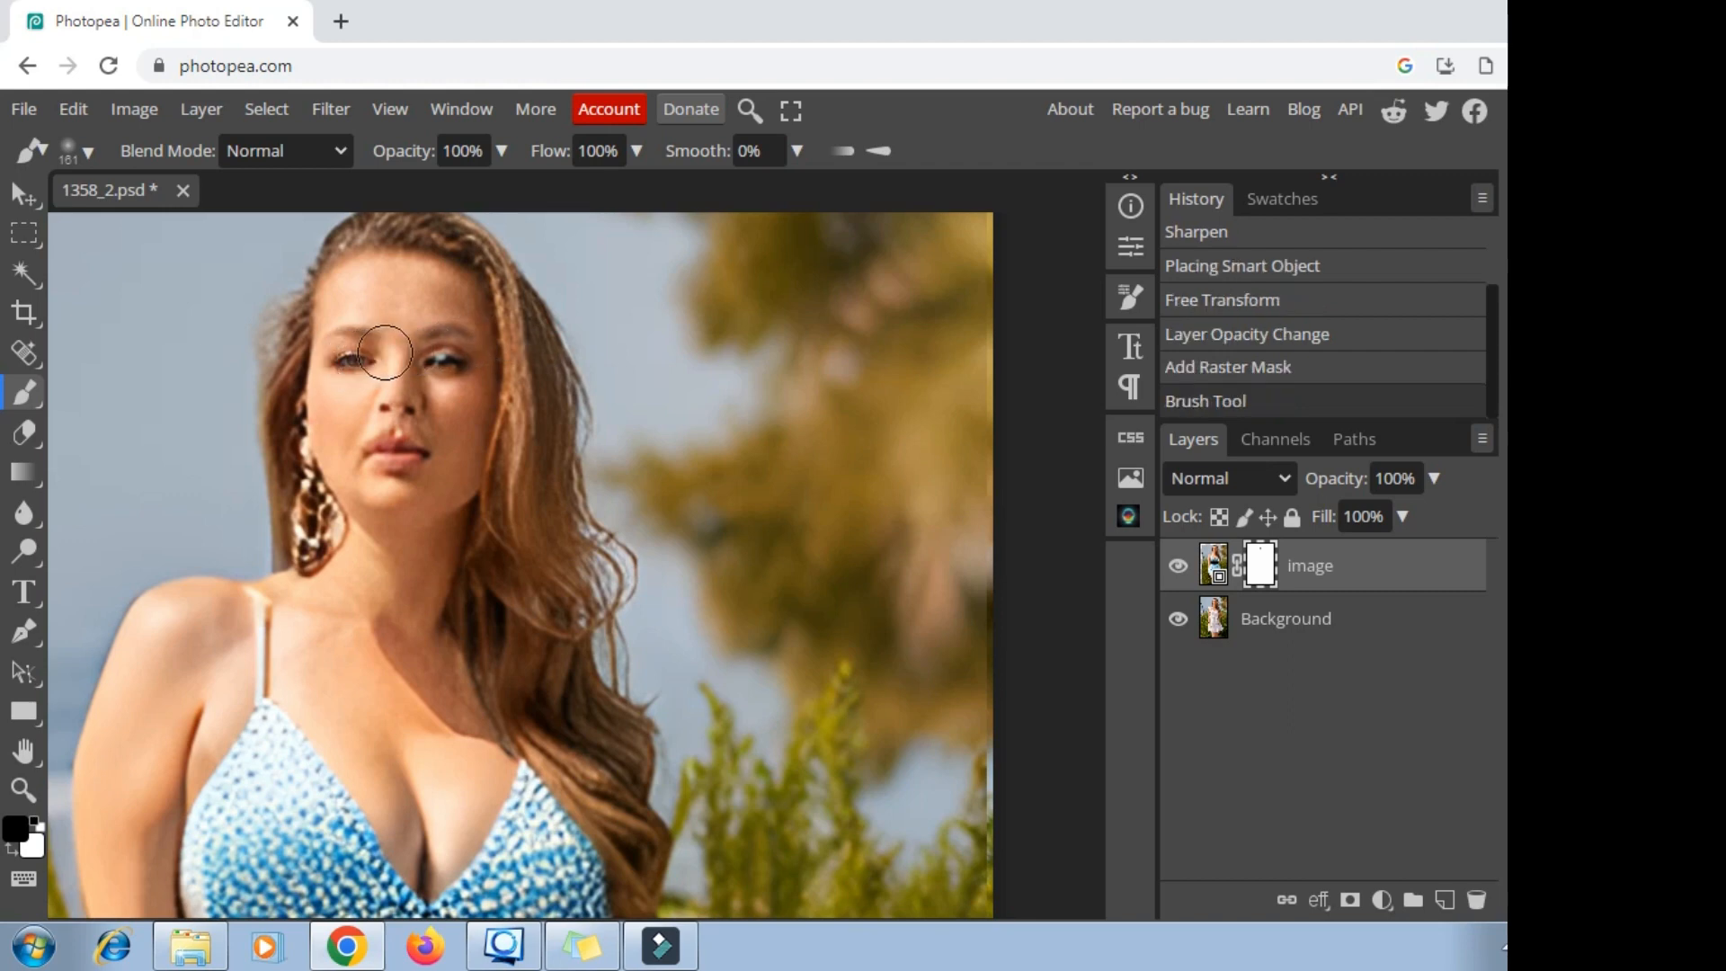
click(441, 371)
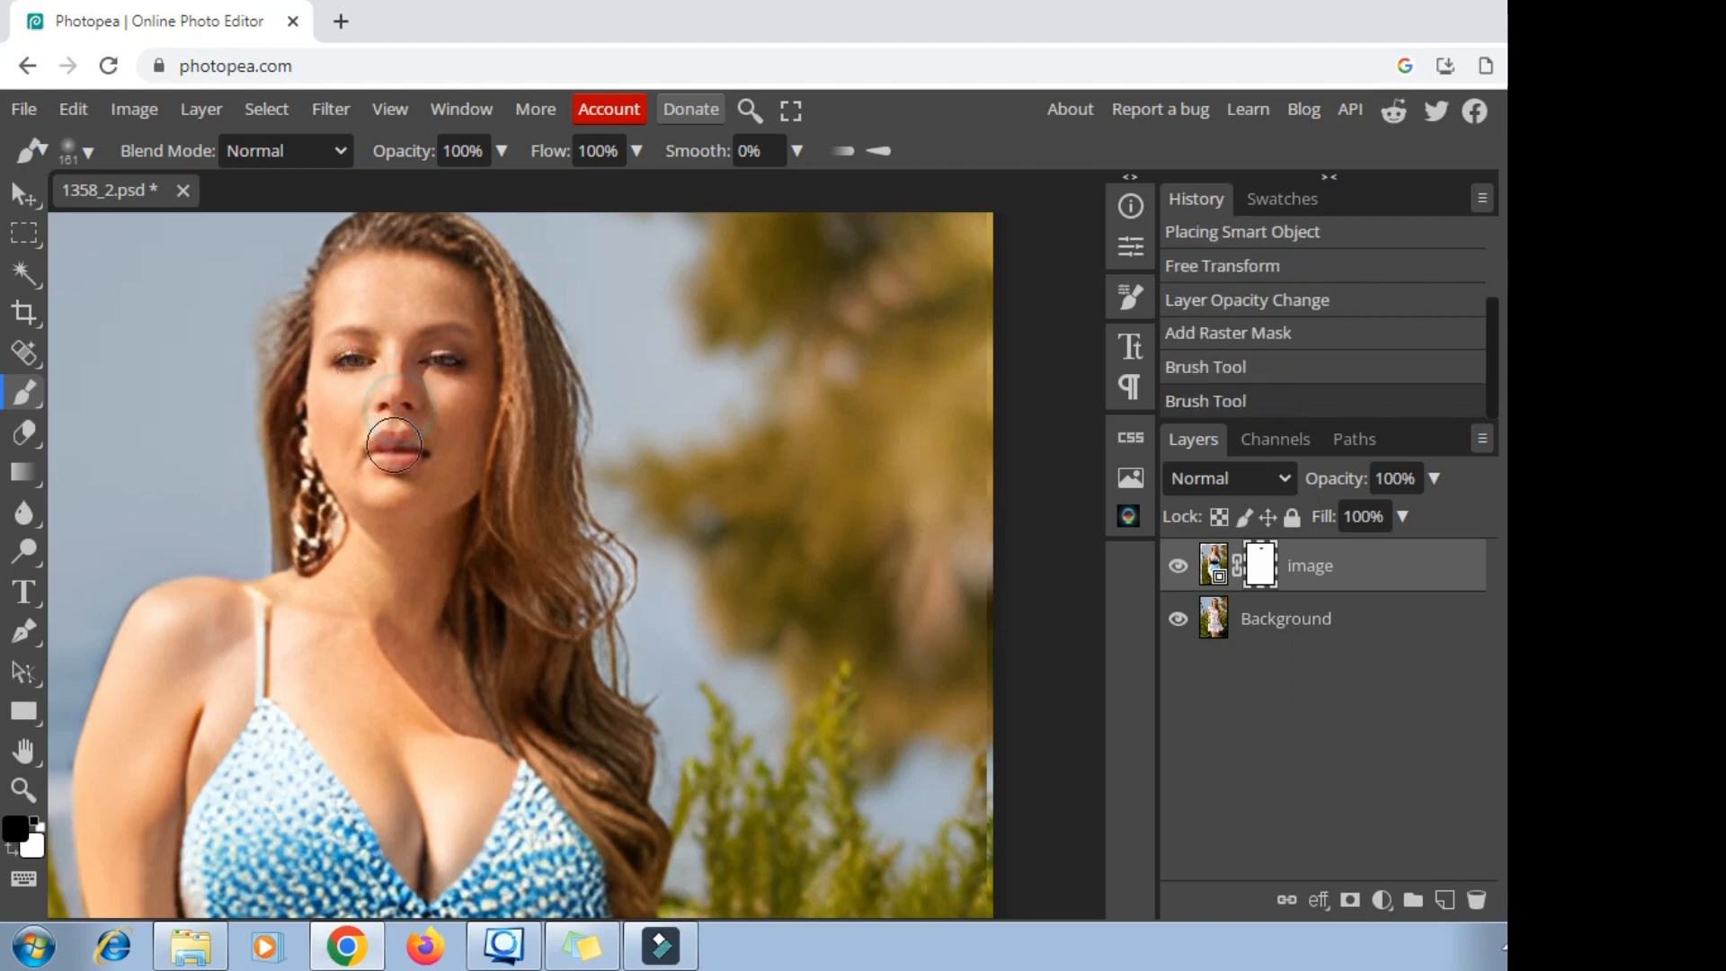
click(393, 443)
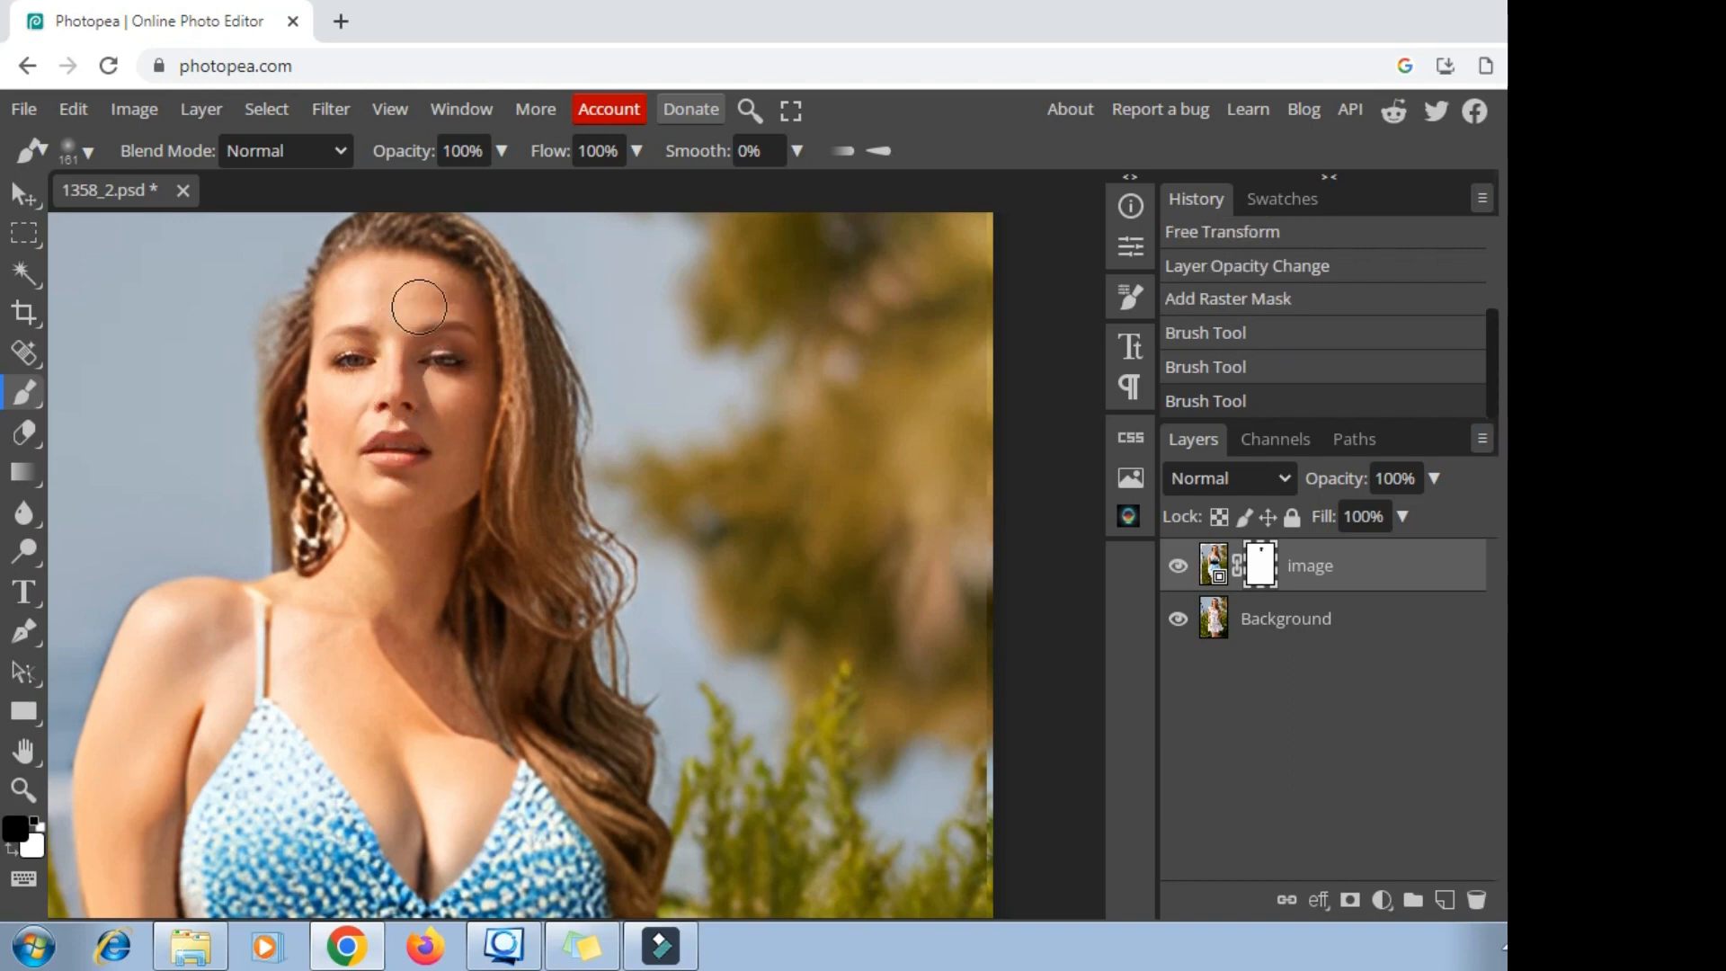
click(392, 446)
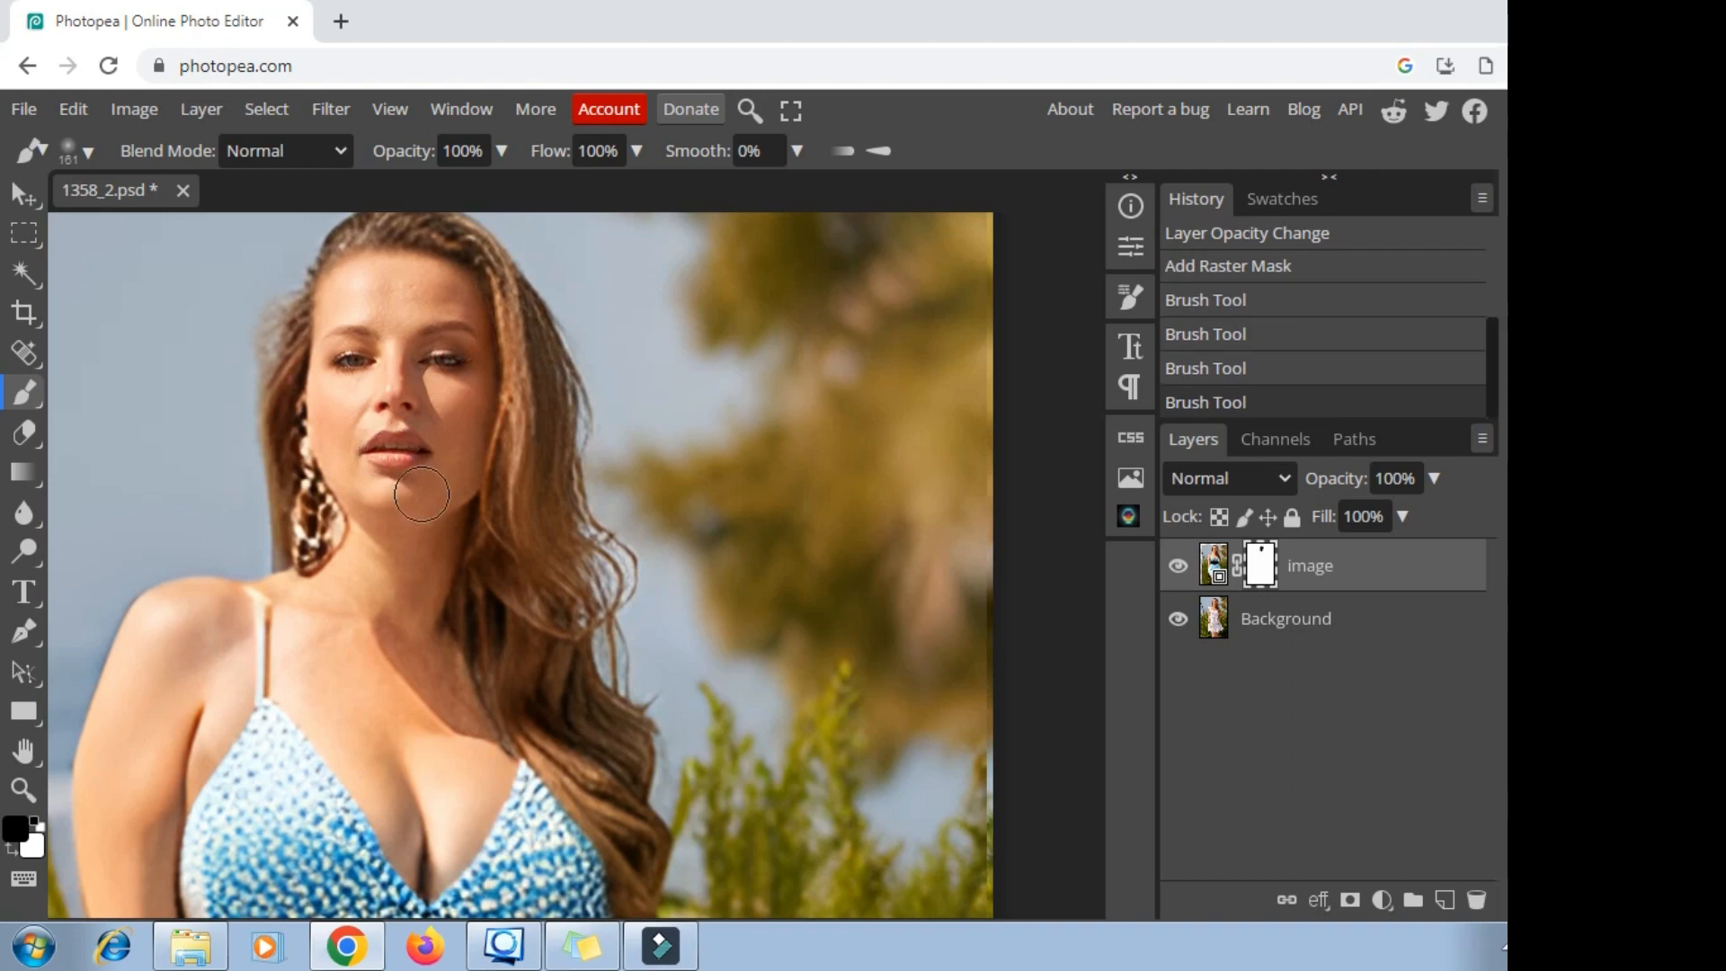
Paint black on the layer mask over the earring and the nearby jaw to bring back the original earring
scroll(447, 467, down, 3)
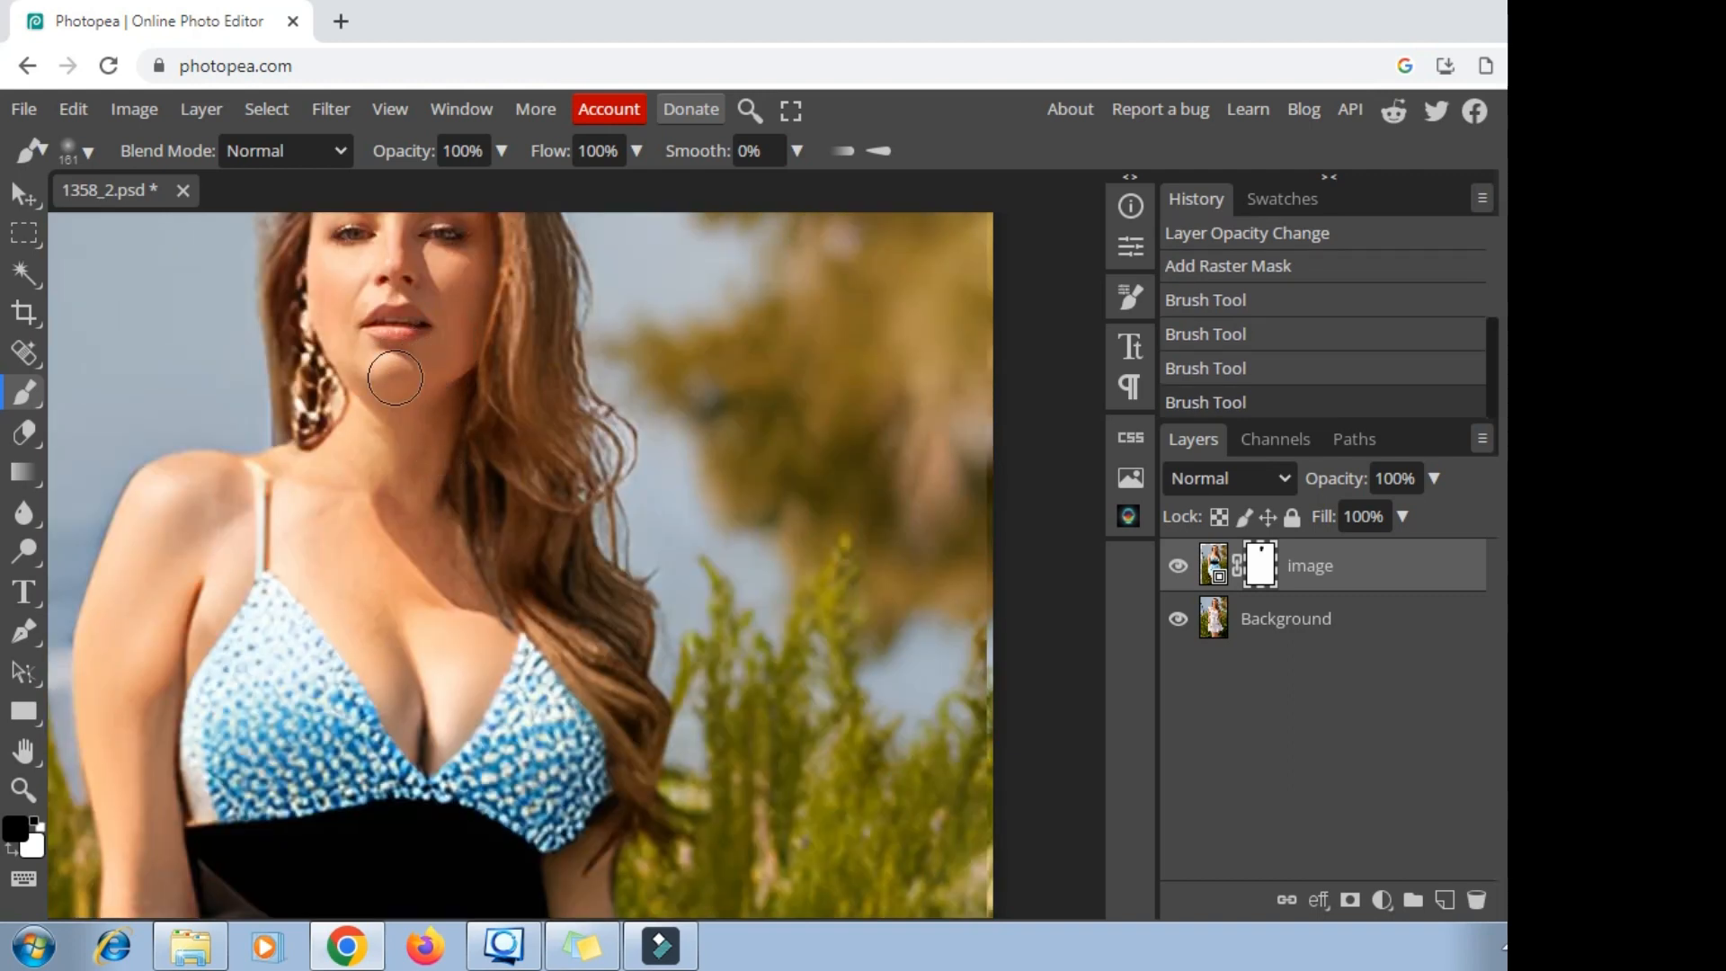
click(297, 377)
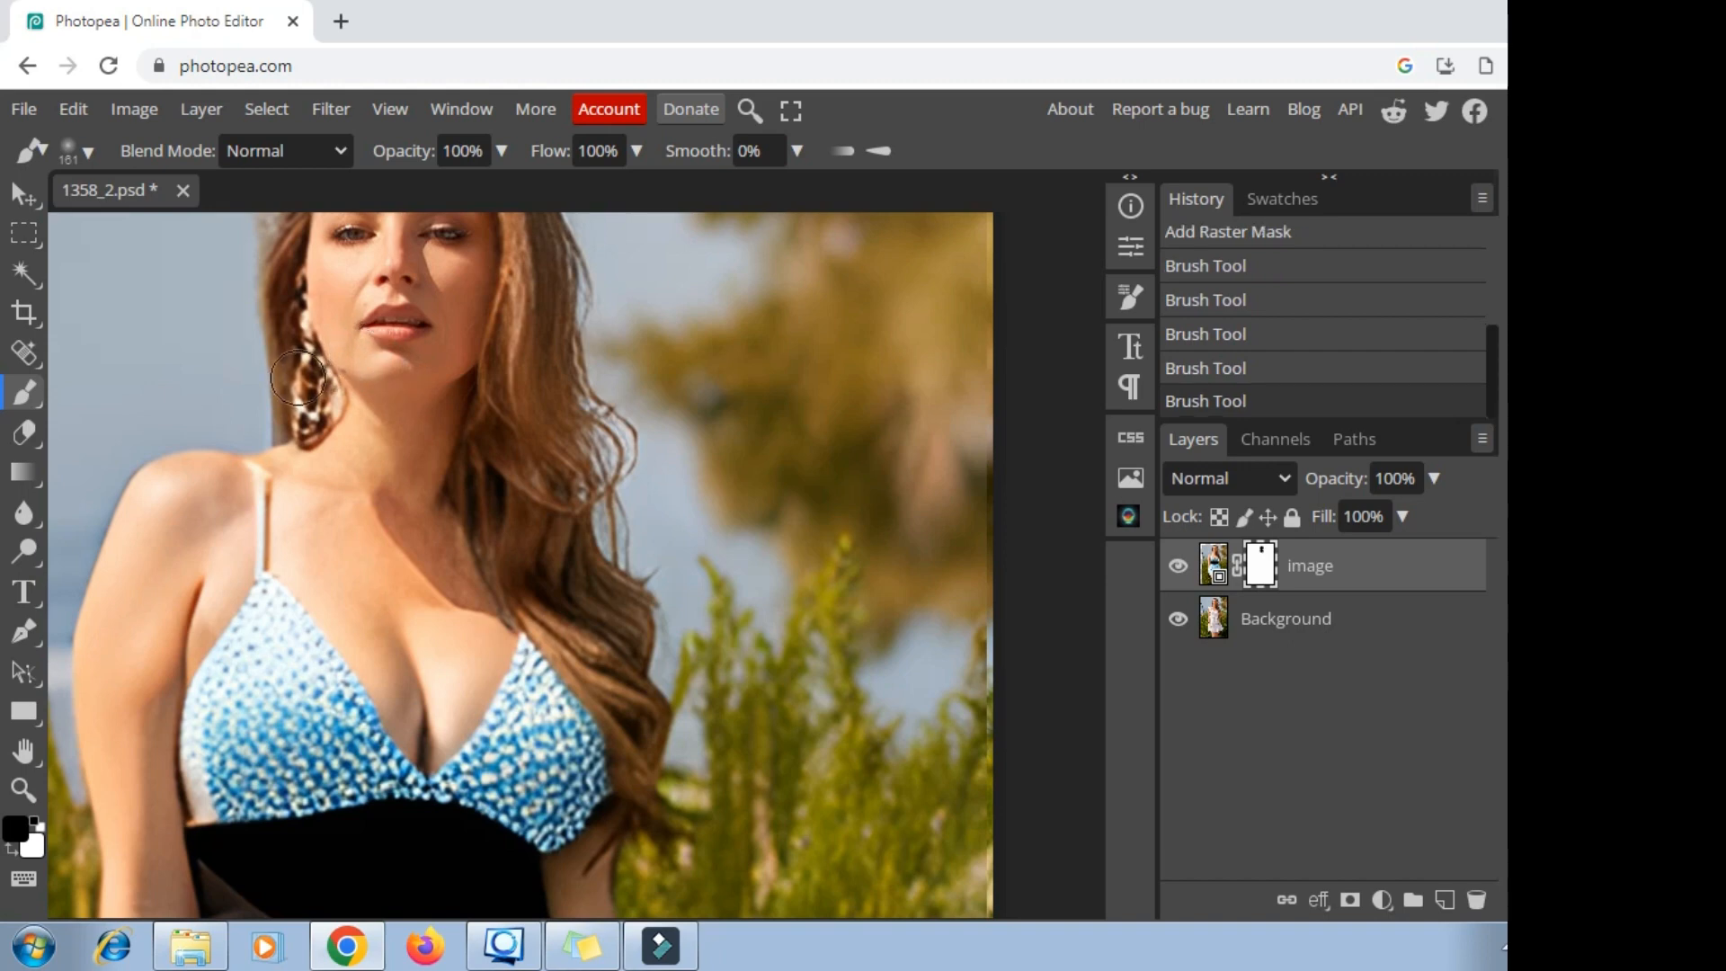
mouse_move(297, 411)
mouse_down()
mouse_move(320, 390)
mouse_move(310, 329)
mouse_move(330, 376)
mouse_up()
click(308, 386)
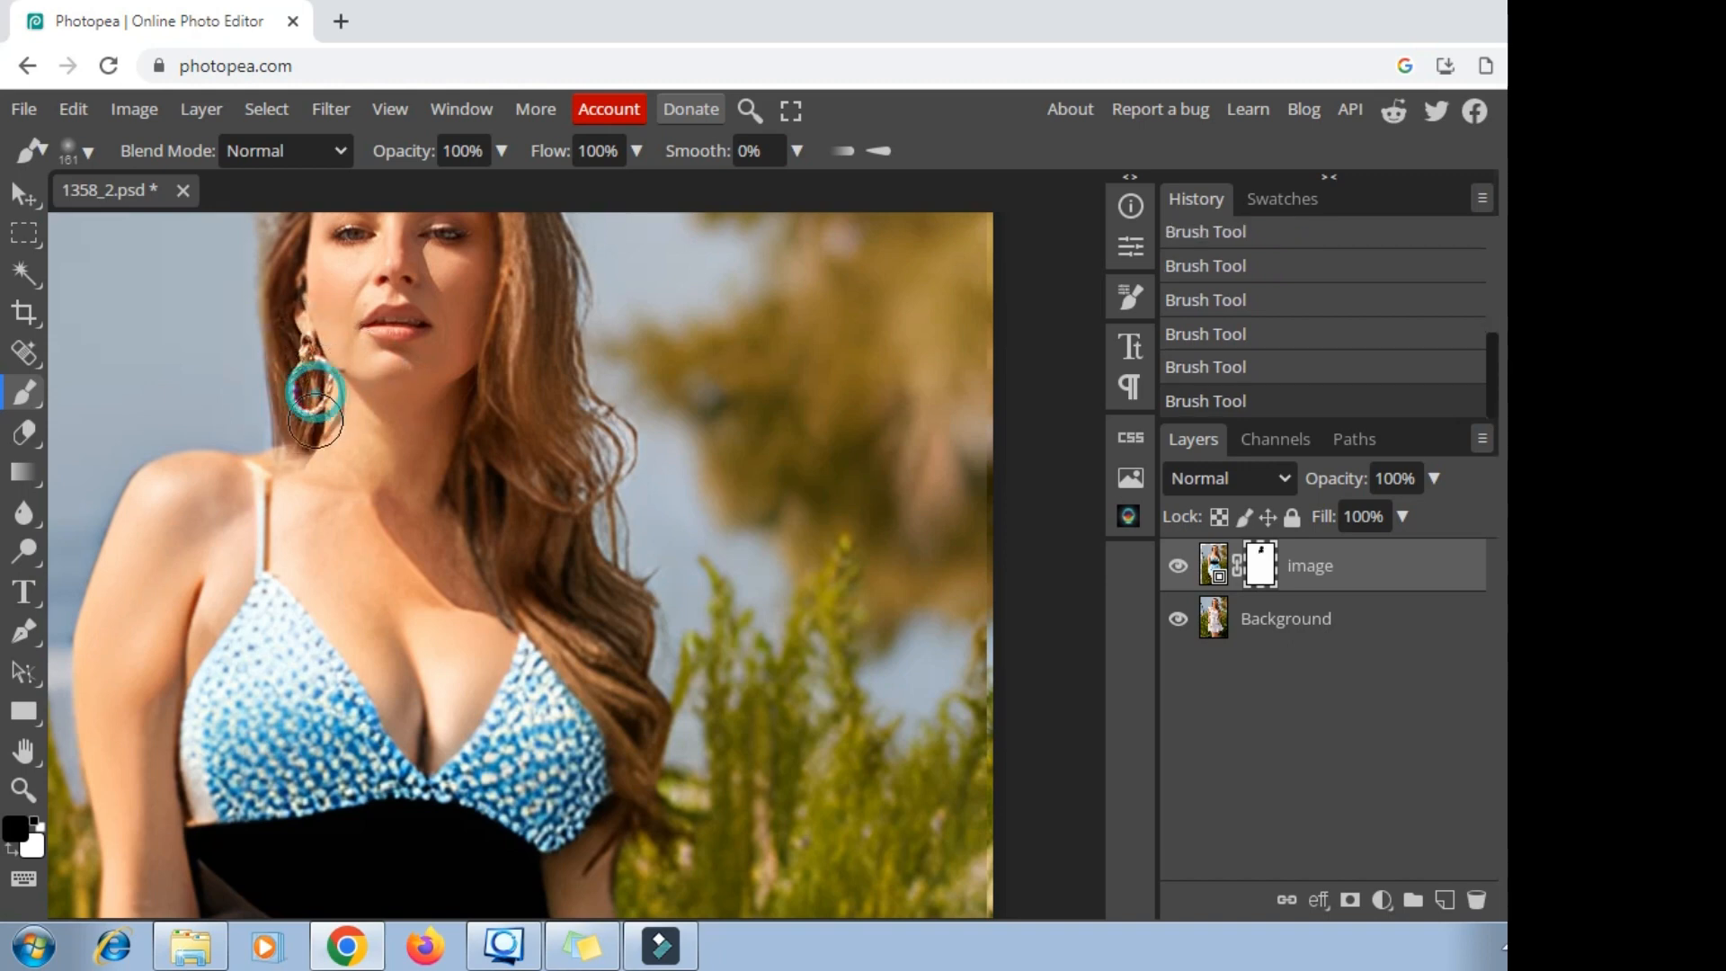
Mask out the remaining cheek and face areas, and check the mask's coverage by briefly hiding the Background layer
click(372, 290)
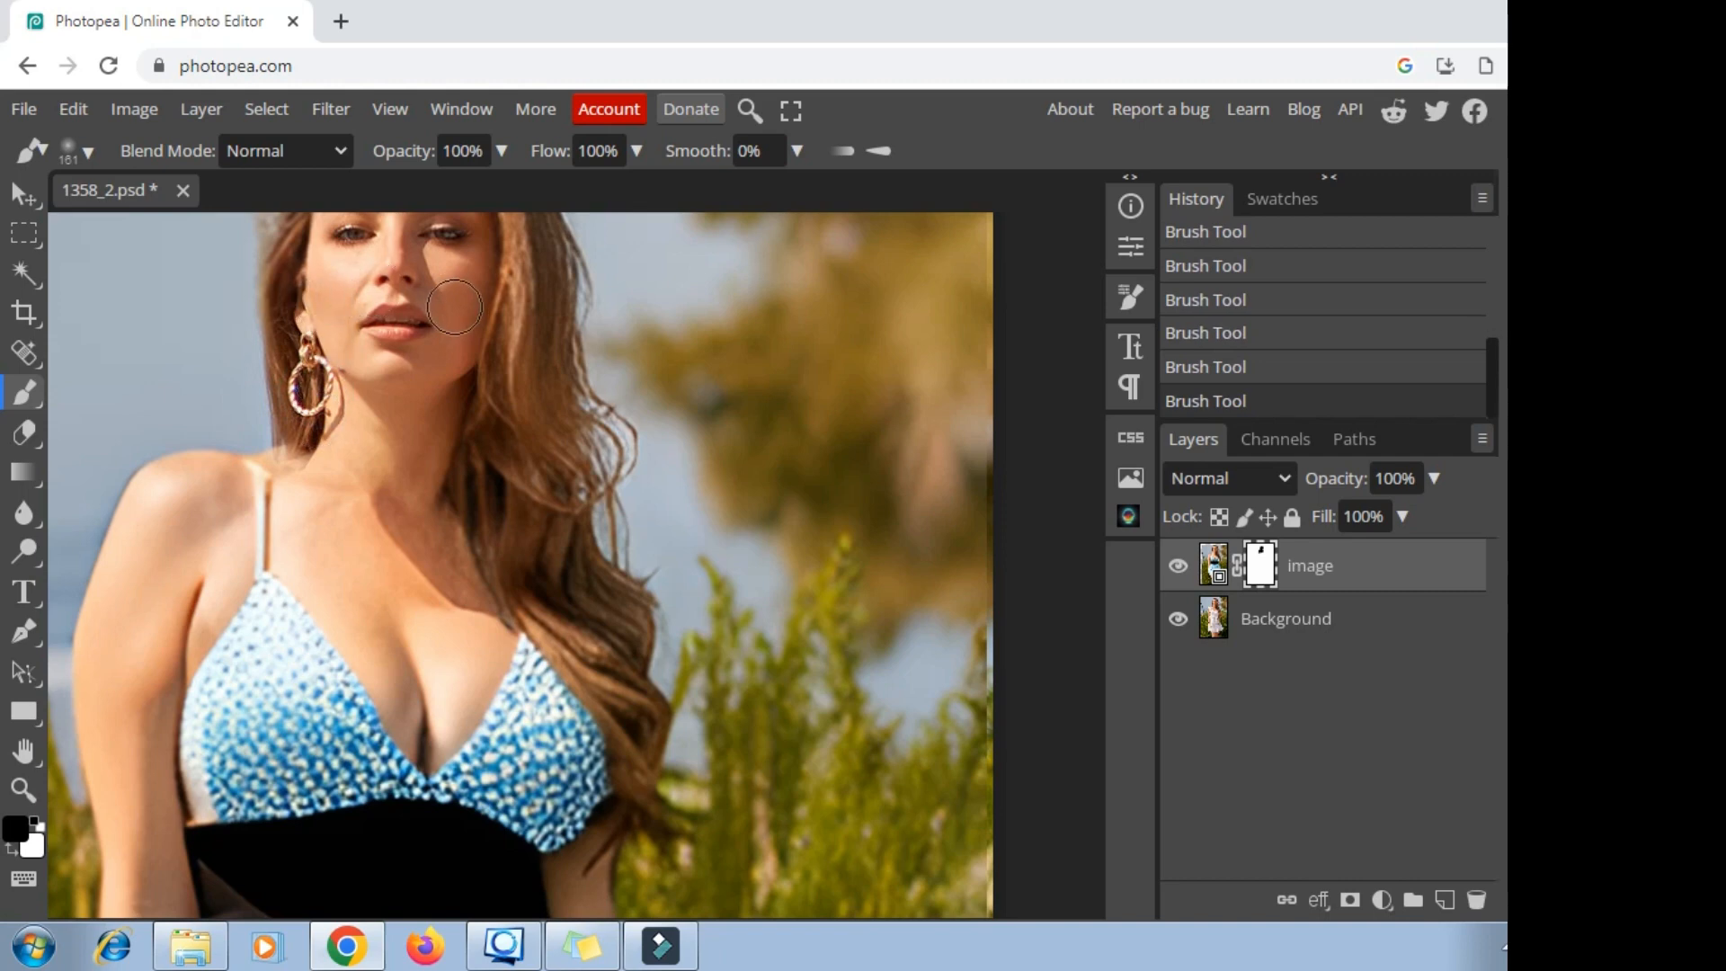
scroll(457, 311, up, 3)
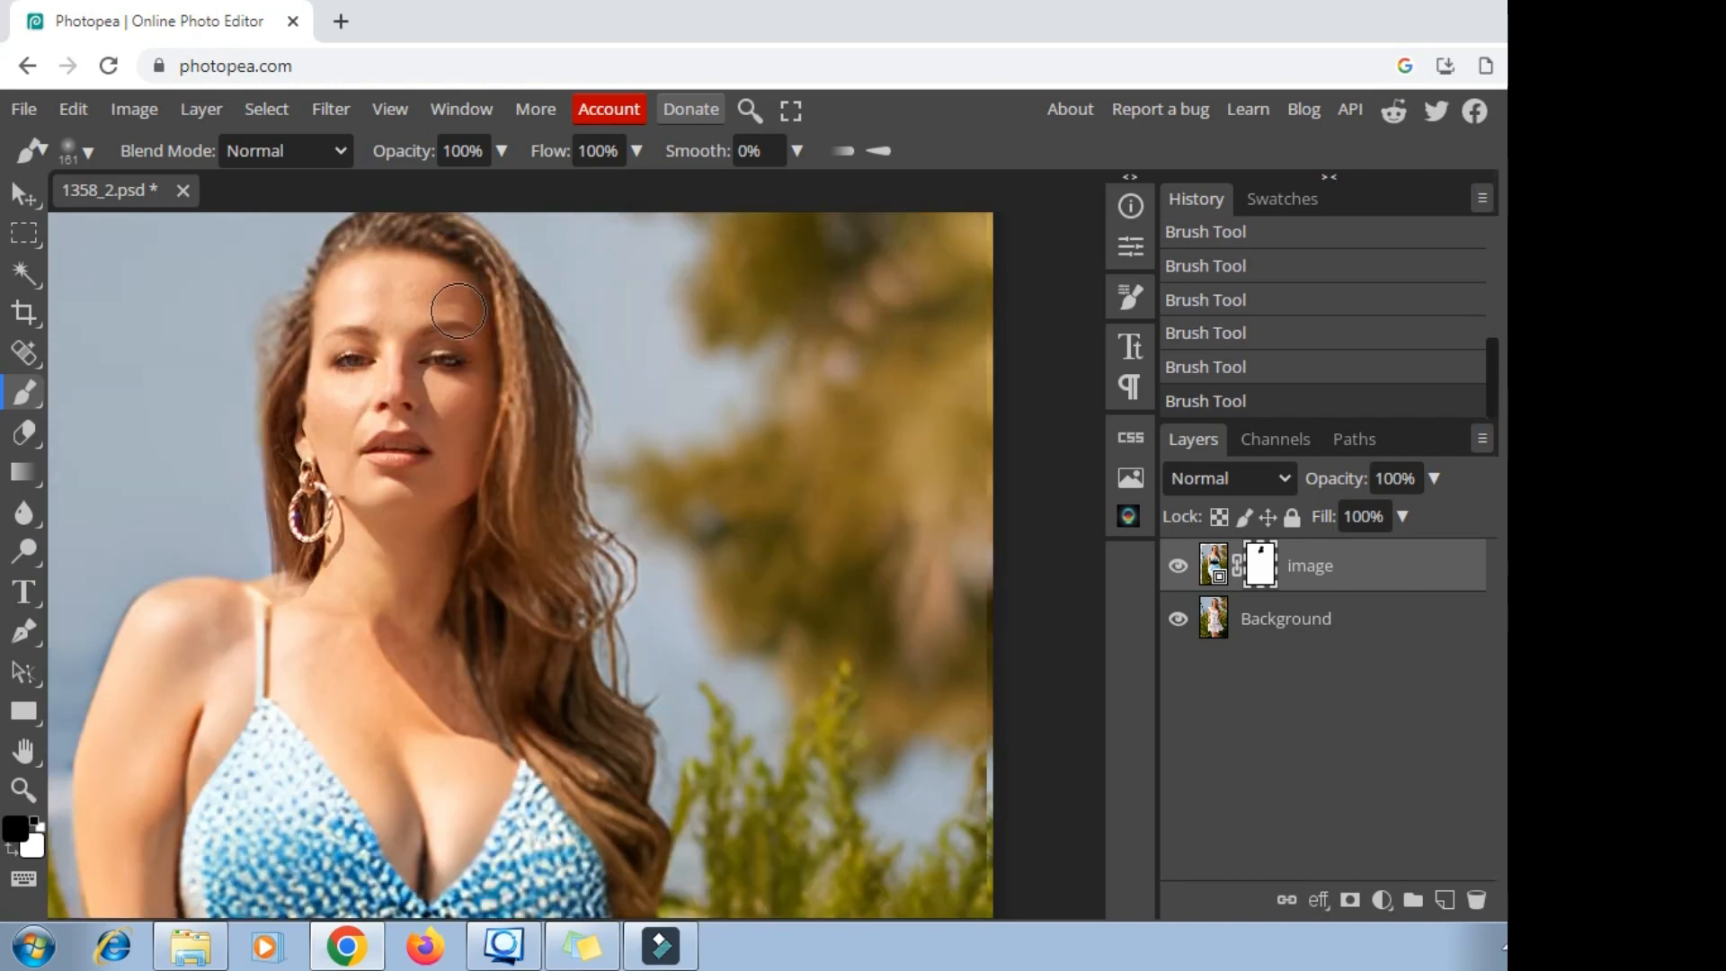
click(436, 375)
click(1178, 619)
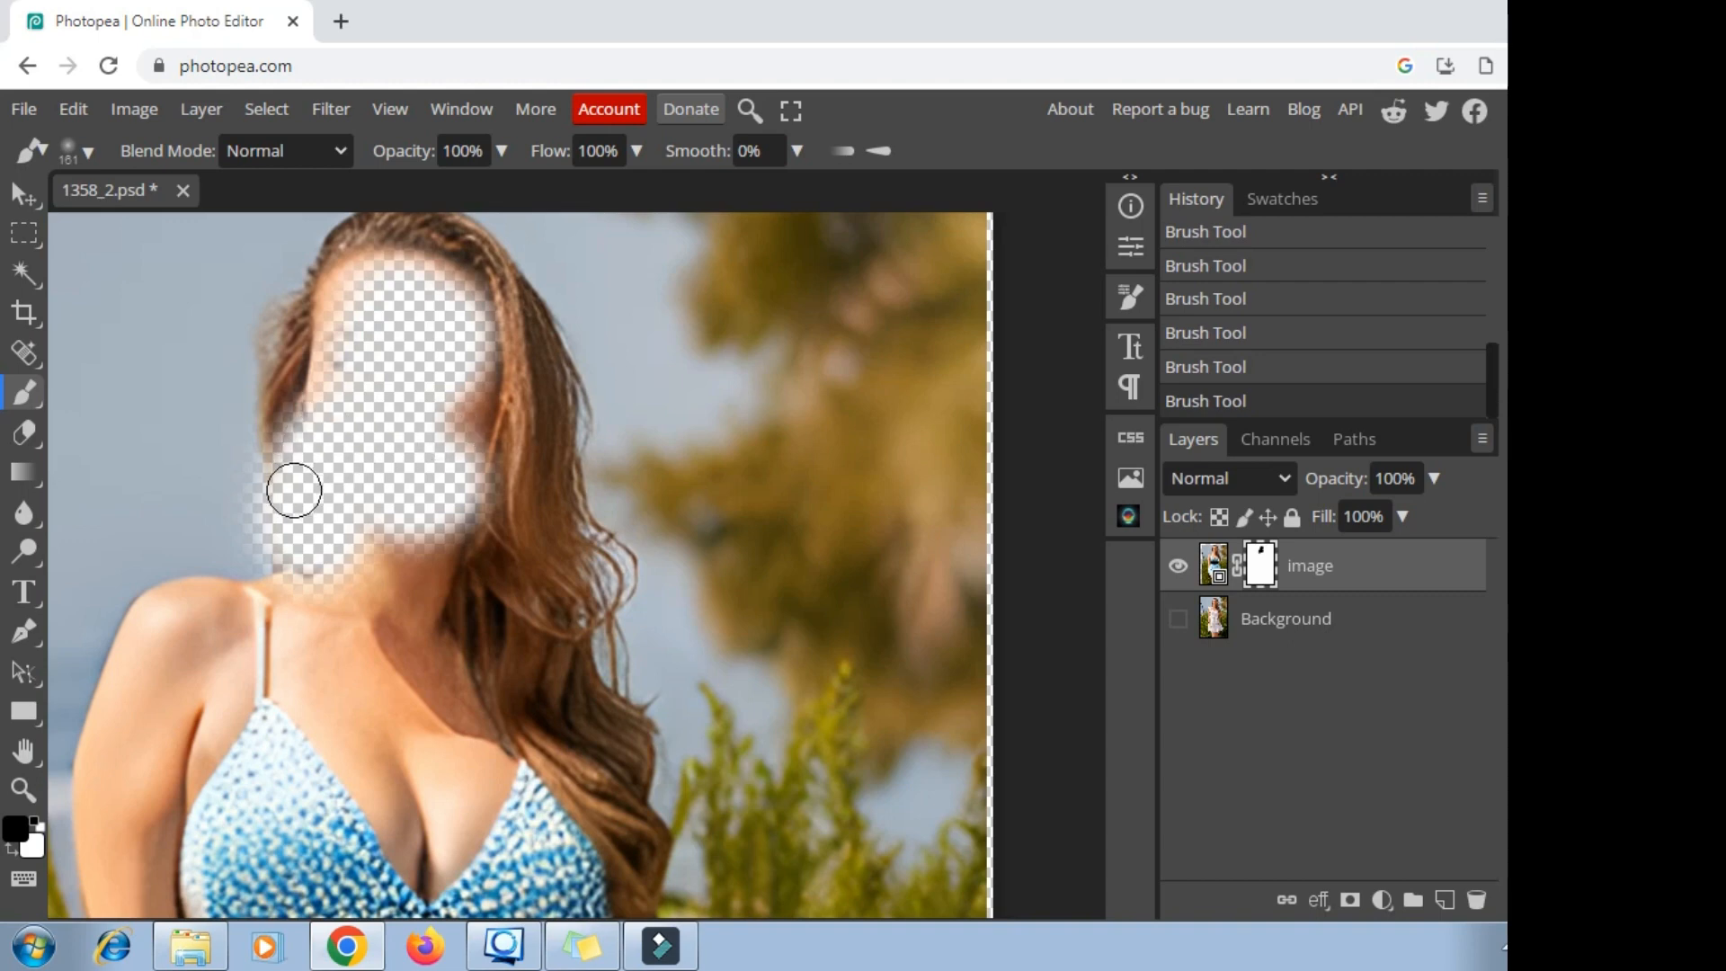
click(1180, 618)
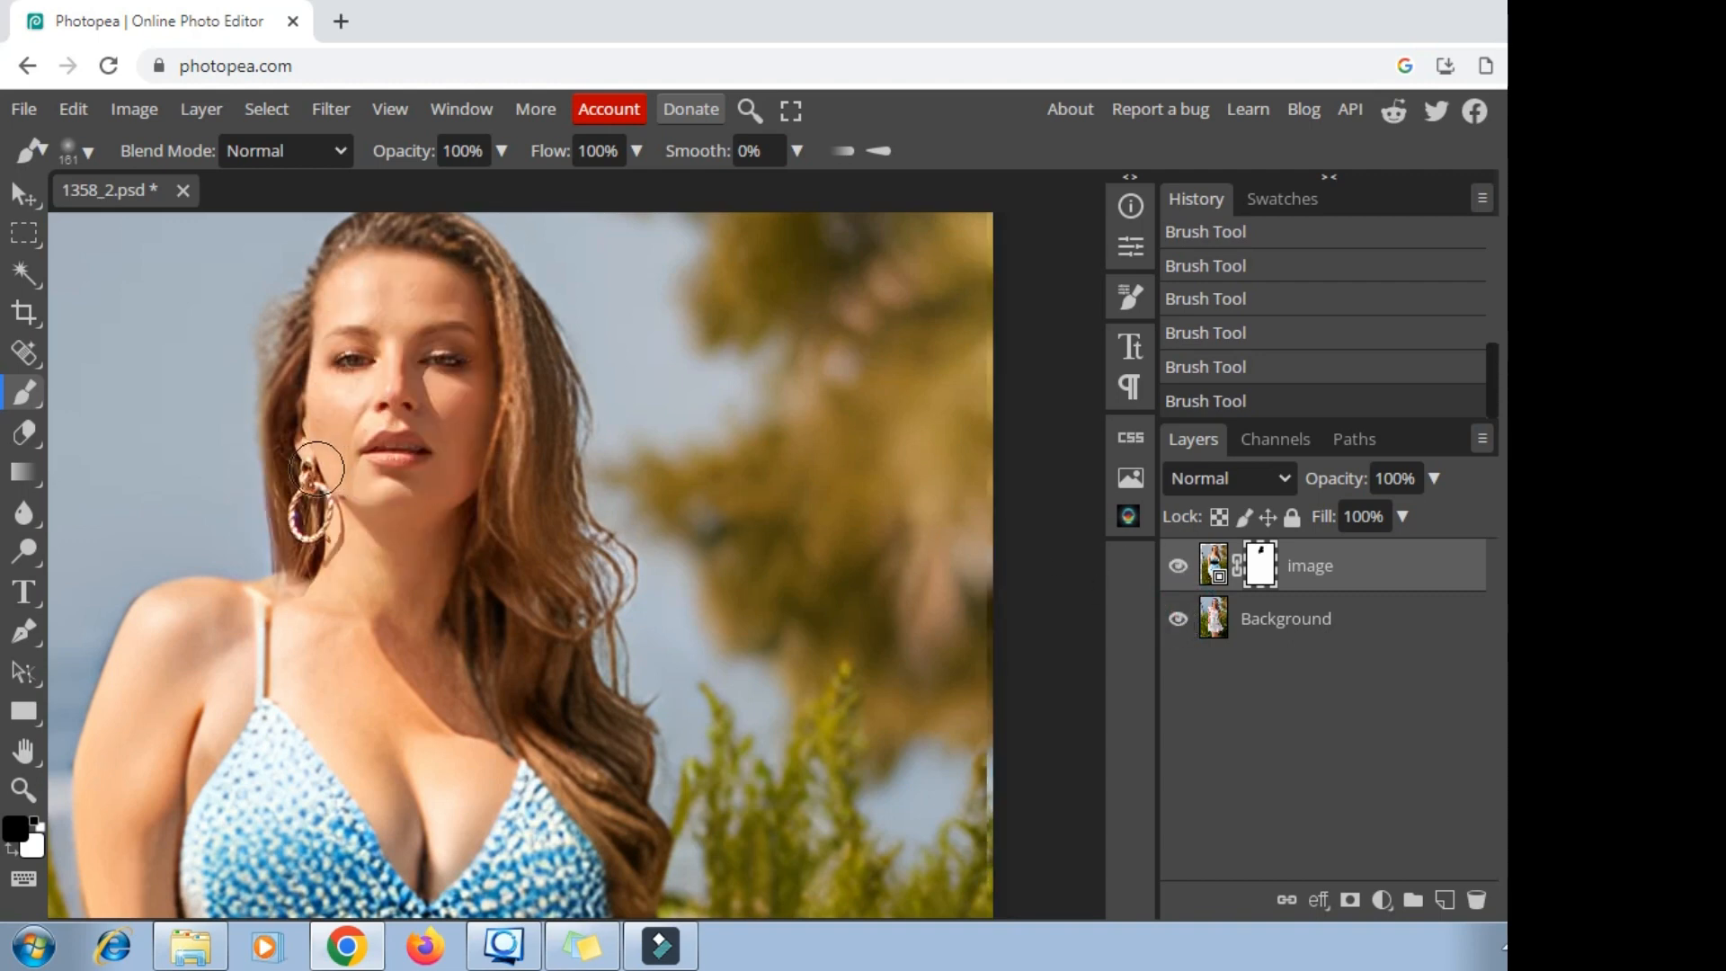
Export the composite as a PNG named 01 at 1982 × 3000 px and 100% quality
click(24, 110)
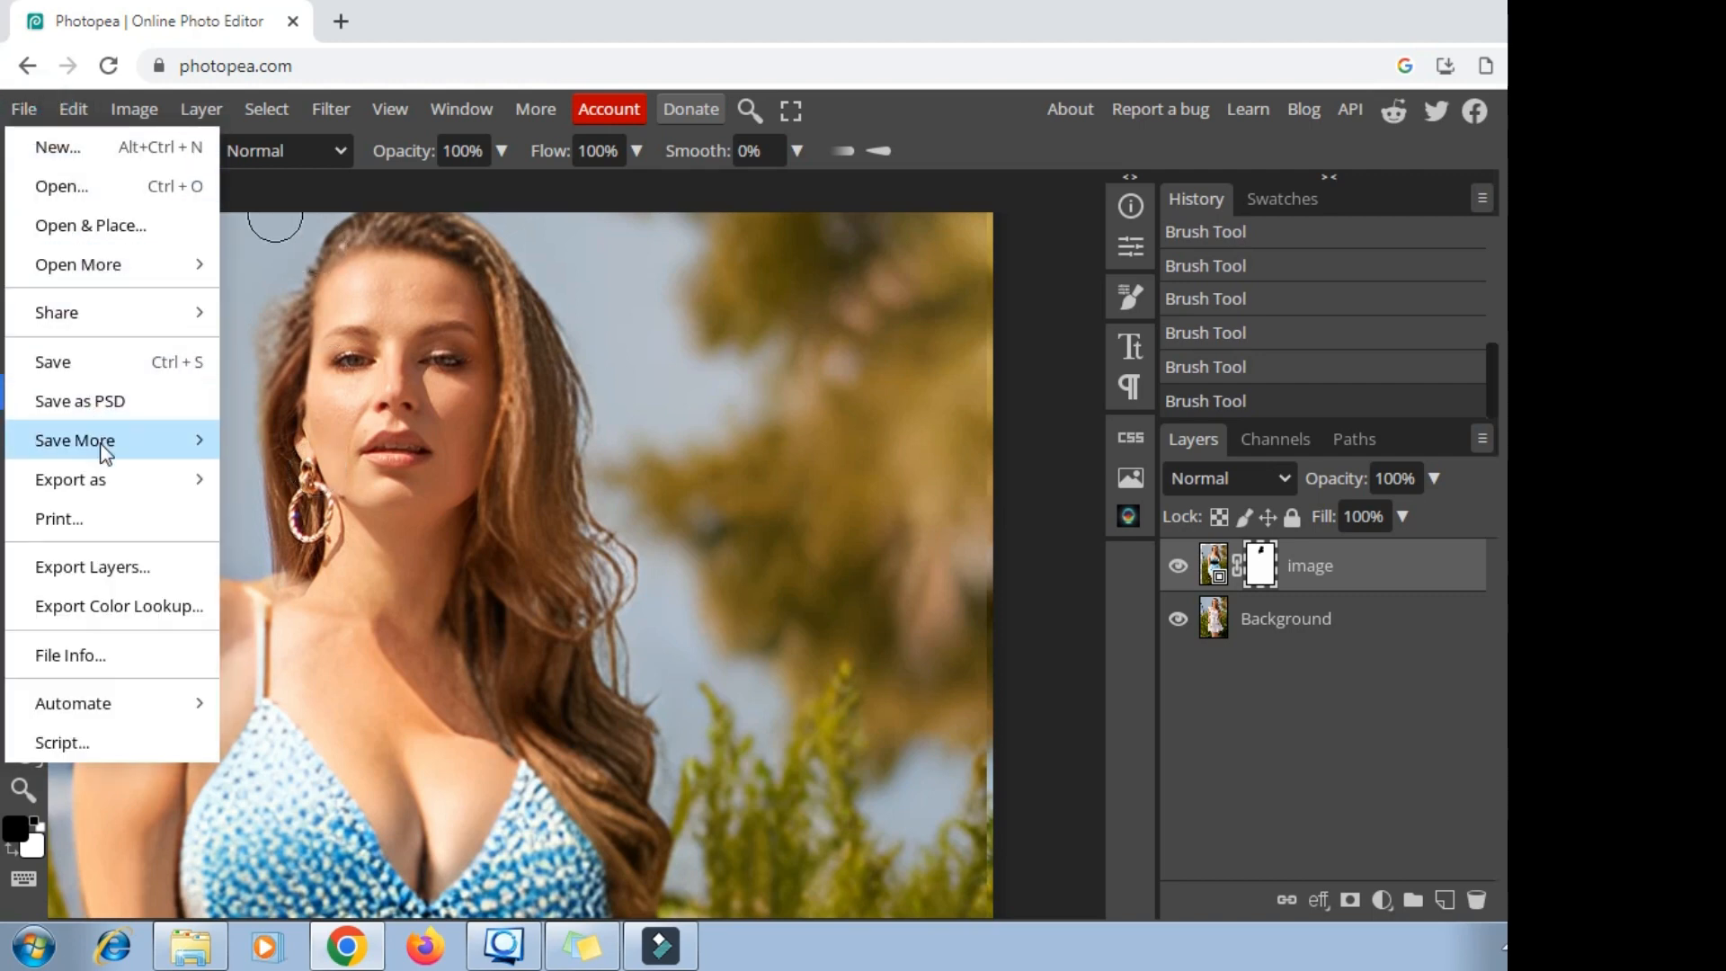
mouse_move(110, 484)
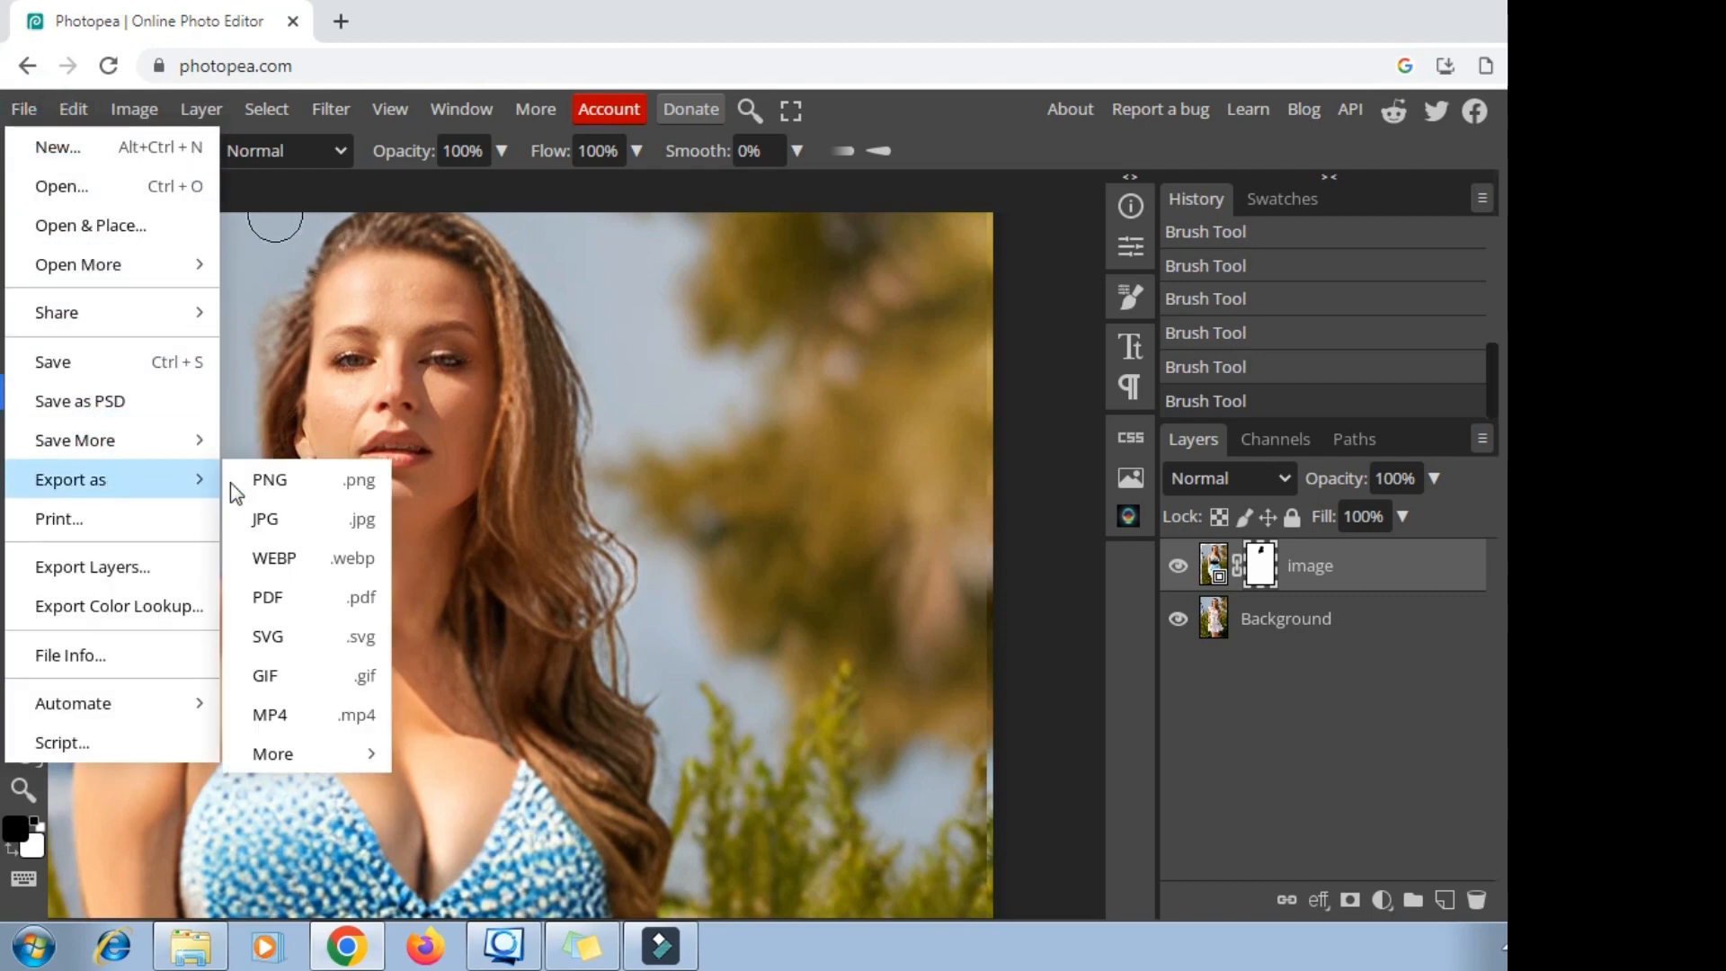
click(290, 490)
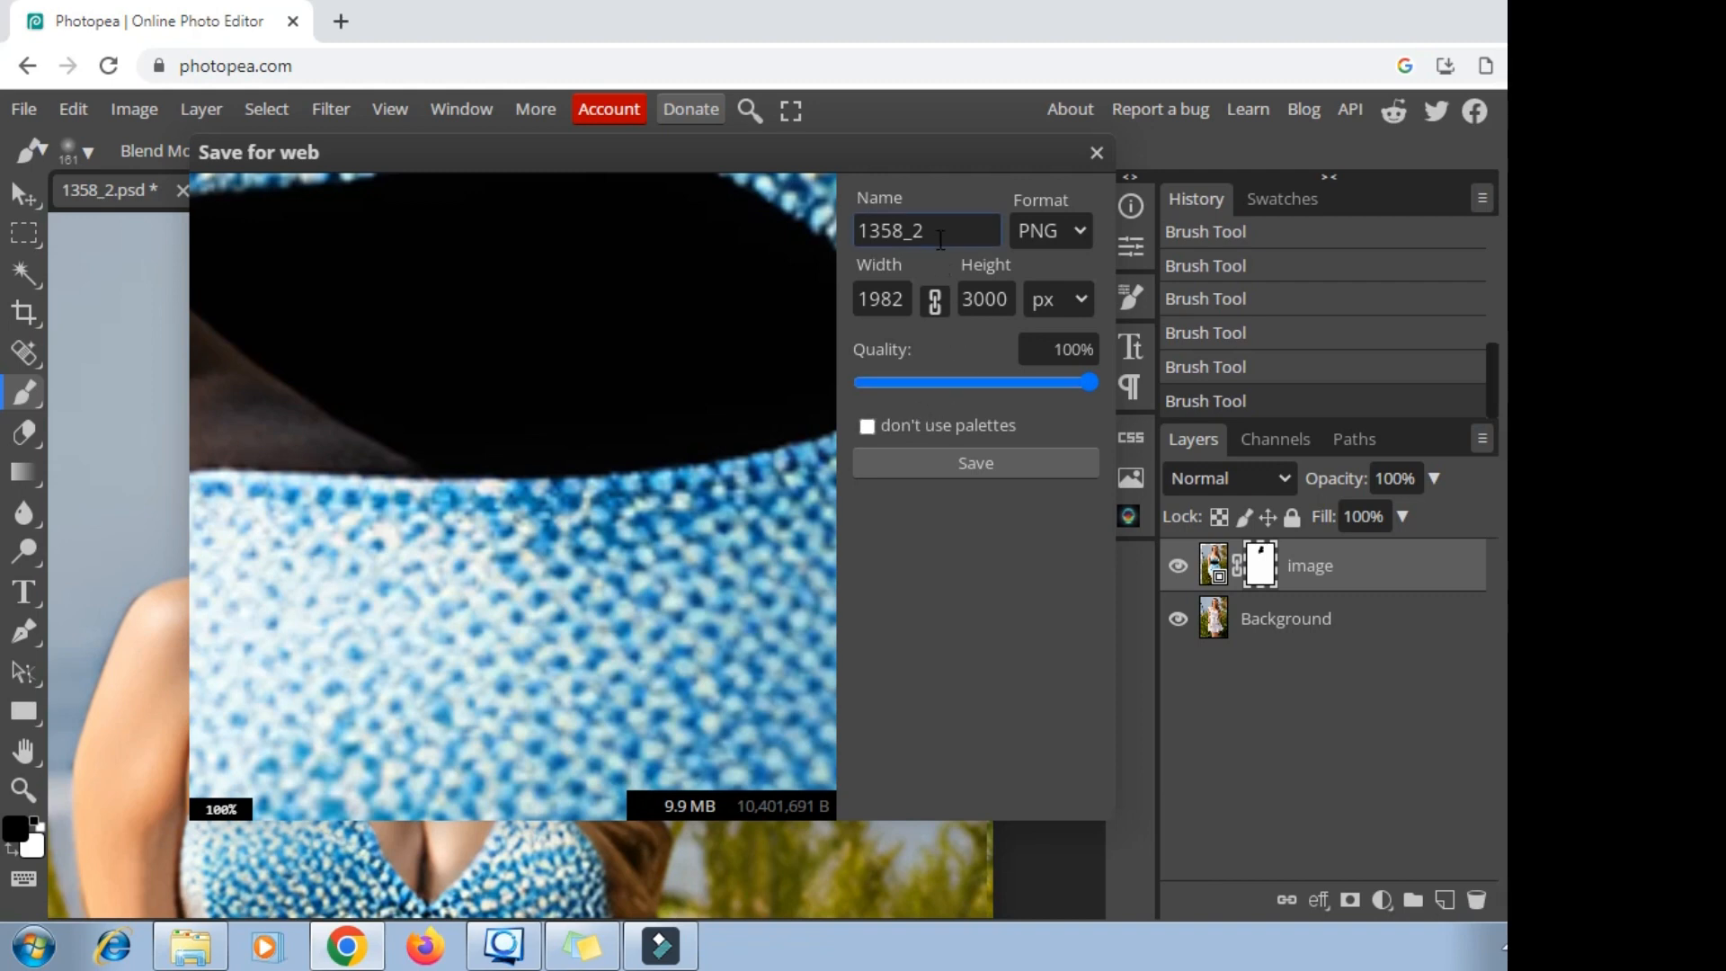
double_click(940, 239)
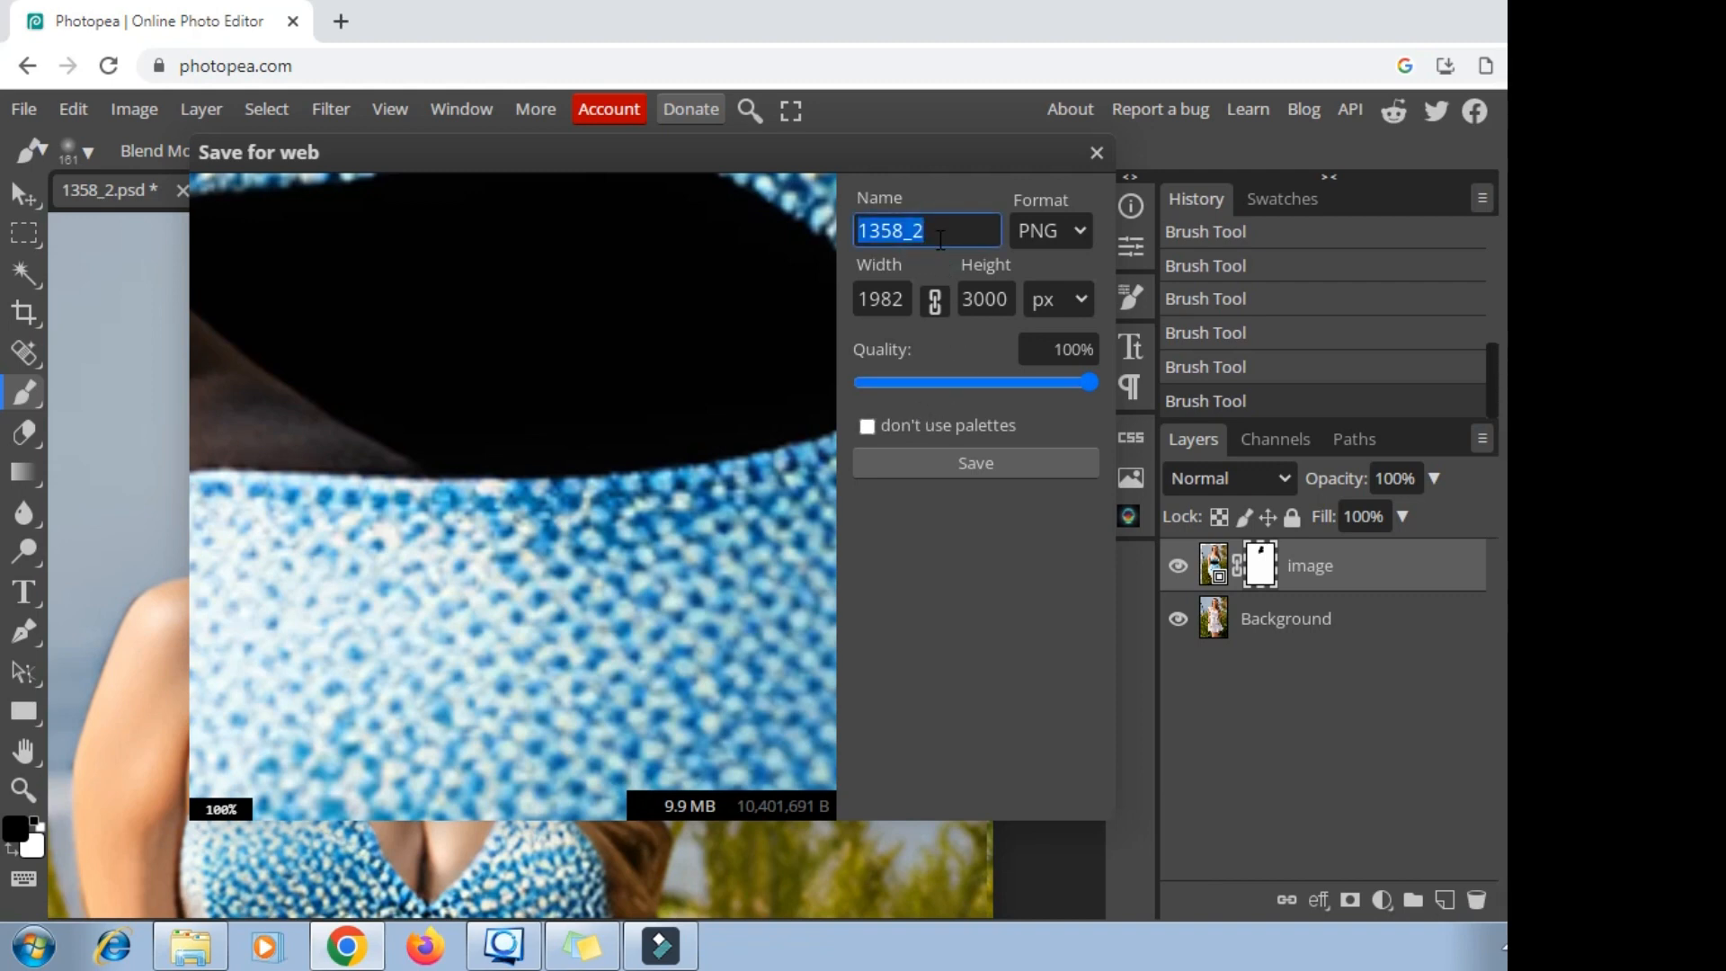
text(01)
click(956, 471)
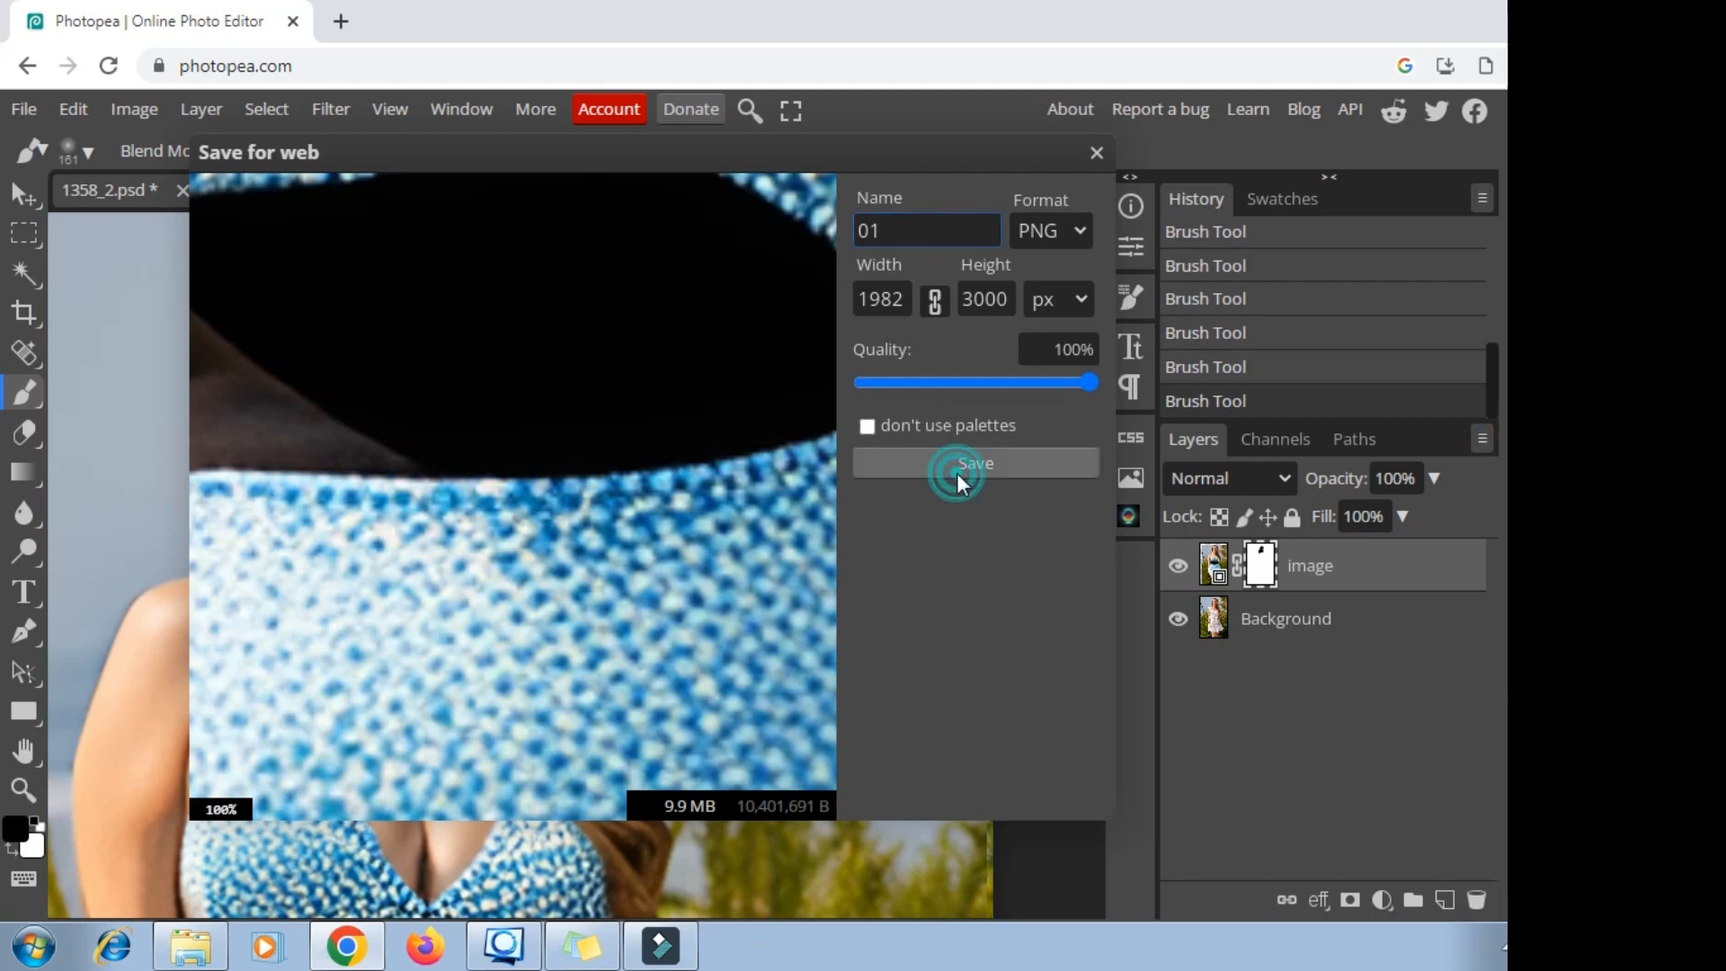